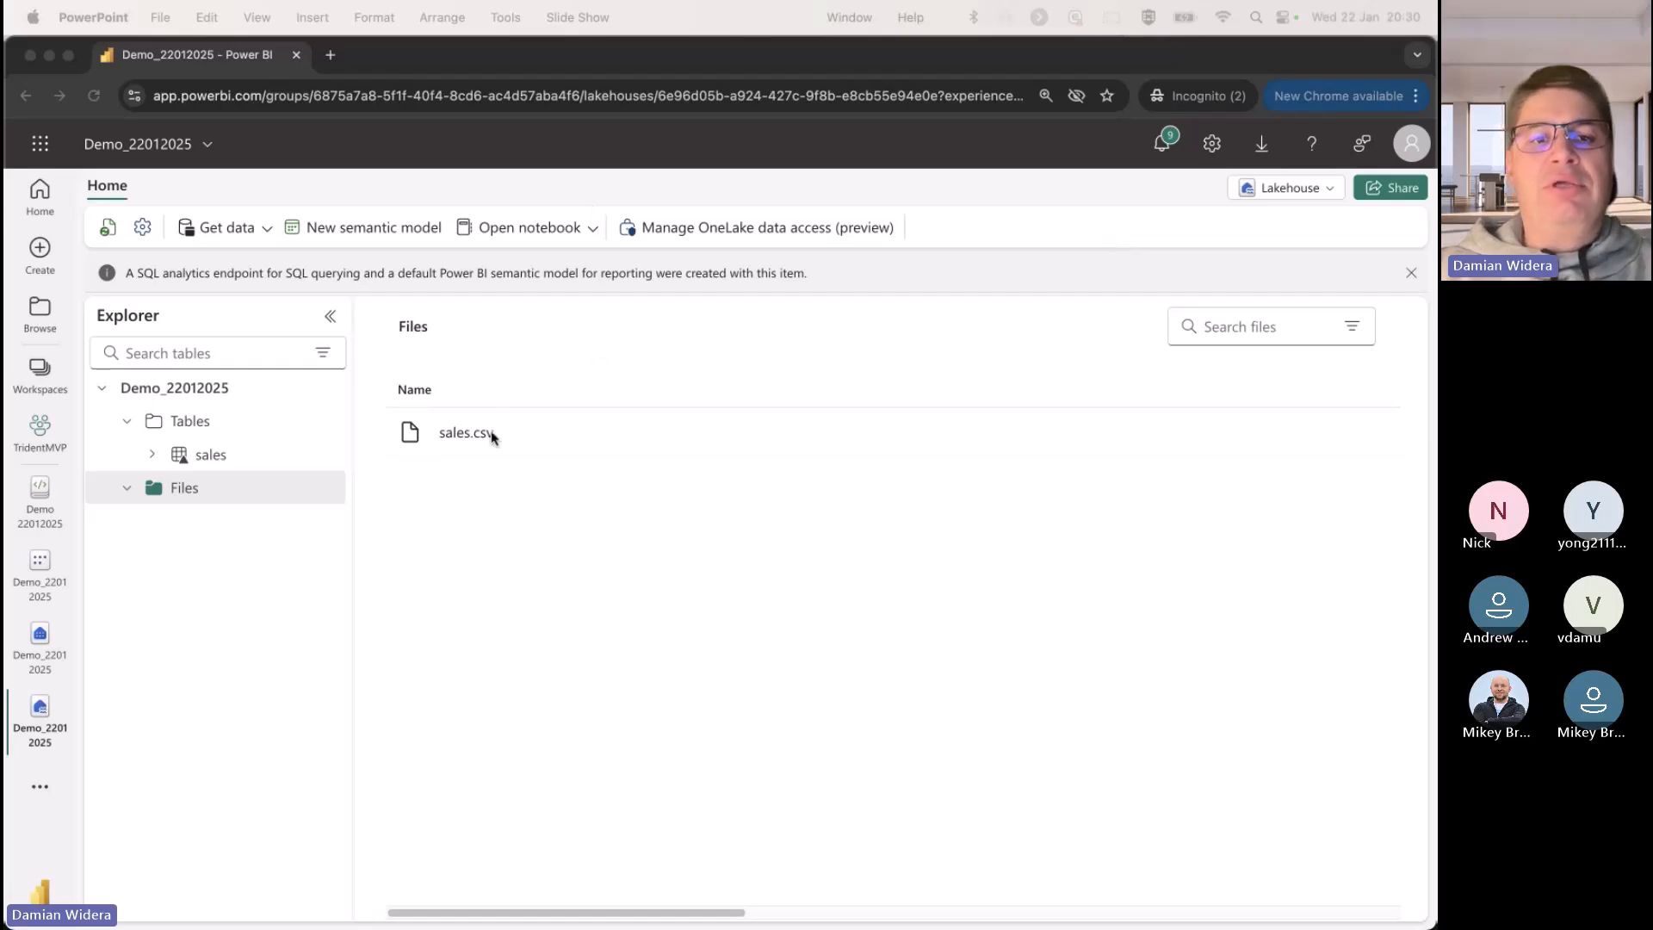
# Step: Preview the raw contents of sales.csv in the lakehouse files and highlight roughly the first twenty rows
pyautogui.click(481, 436)
pyautogui.click(435, 443)
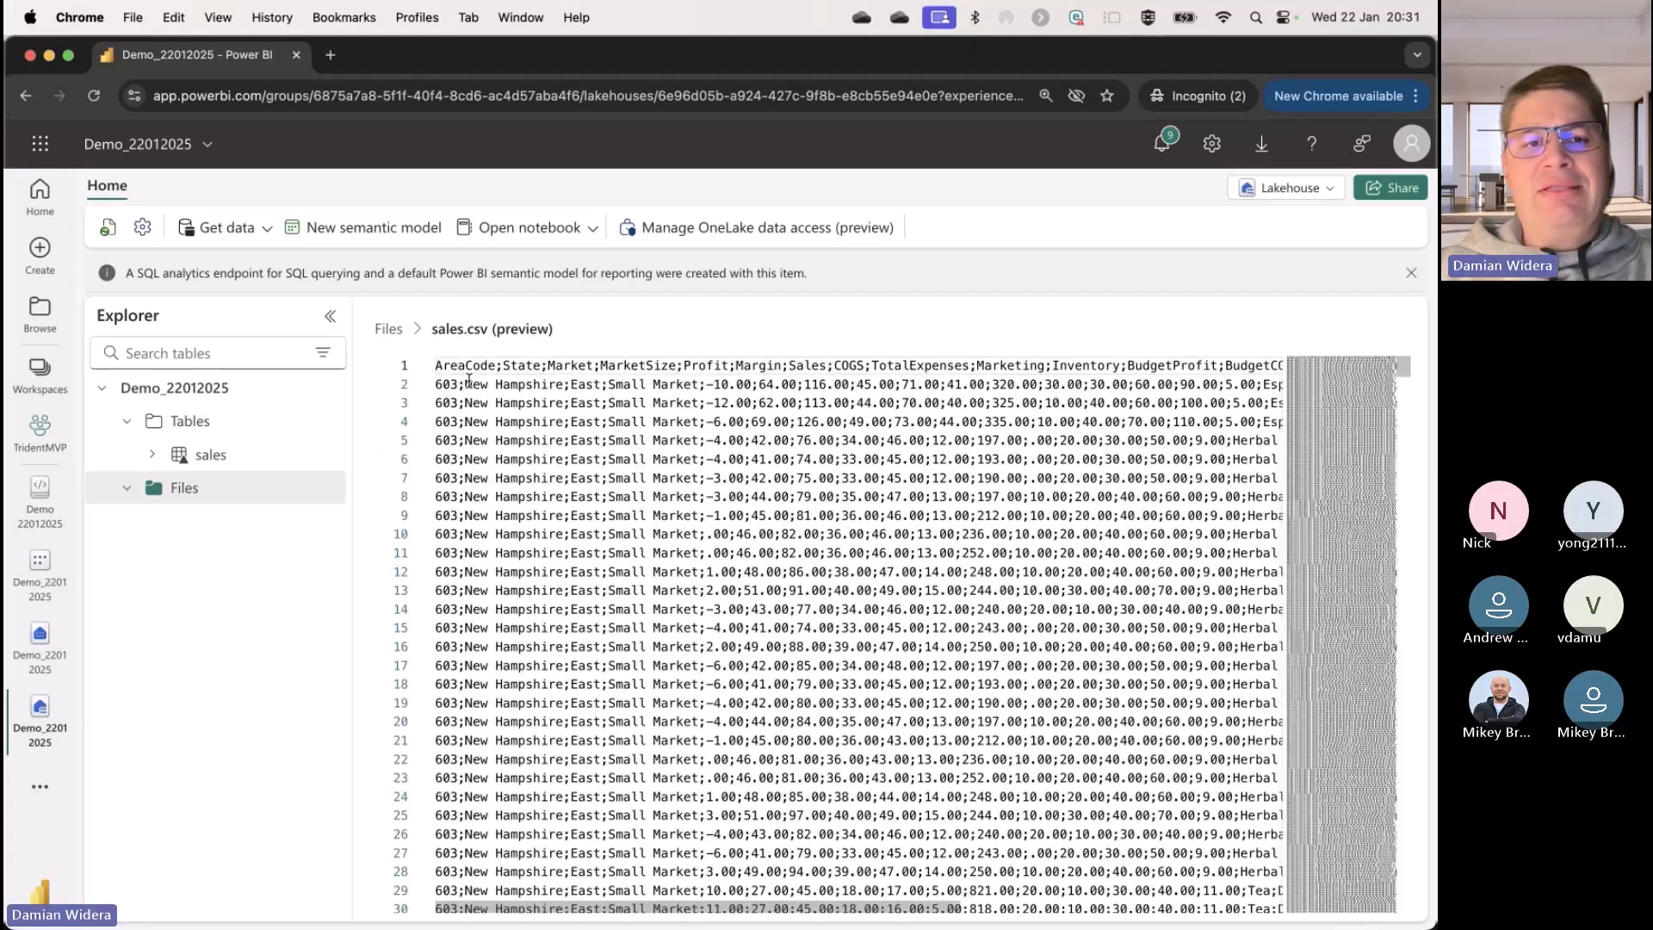
pyautogui.moveTo(441, 370); pyautogui.dragTo(1046, 721)
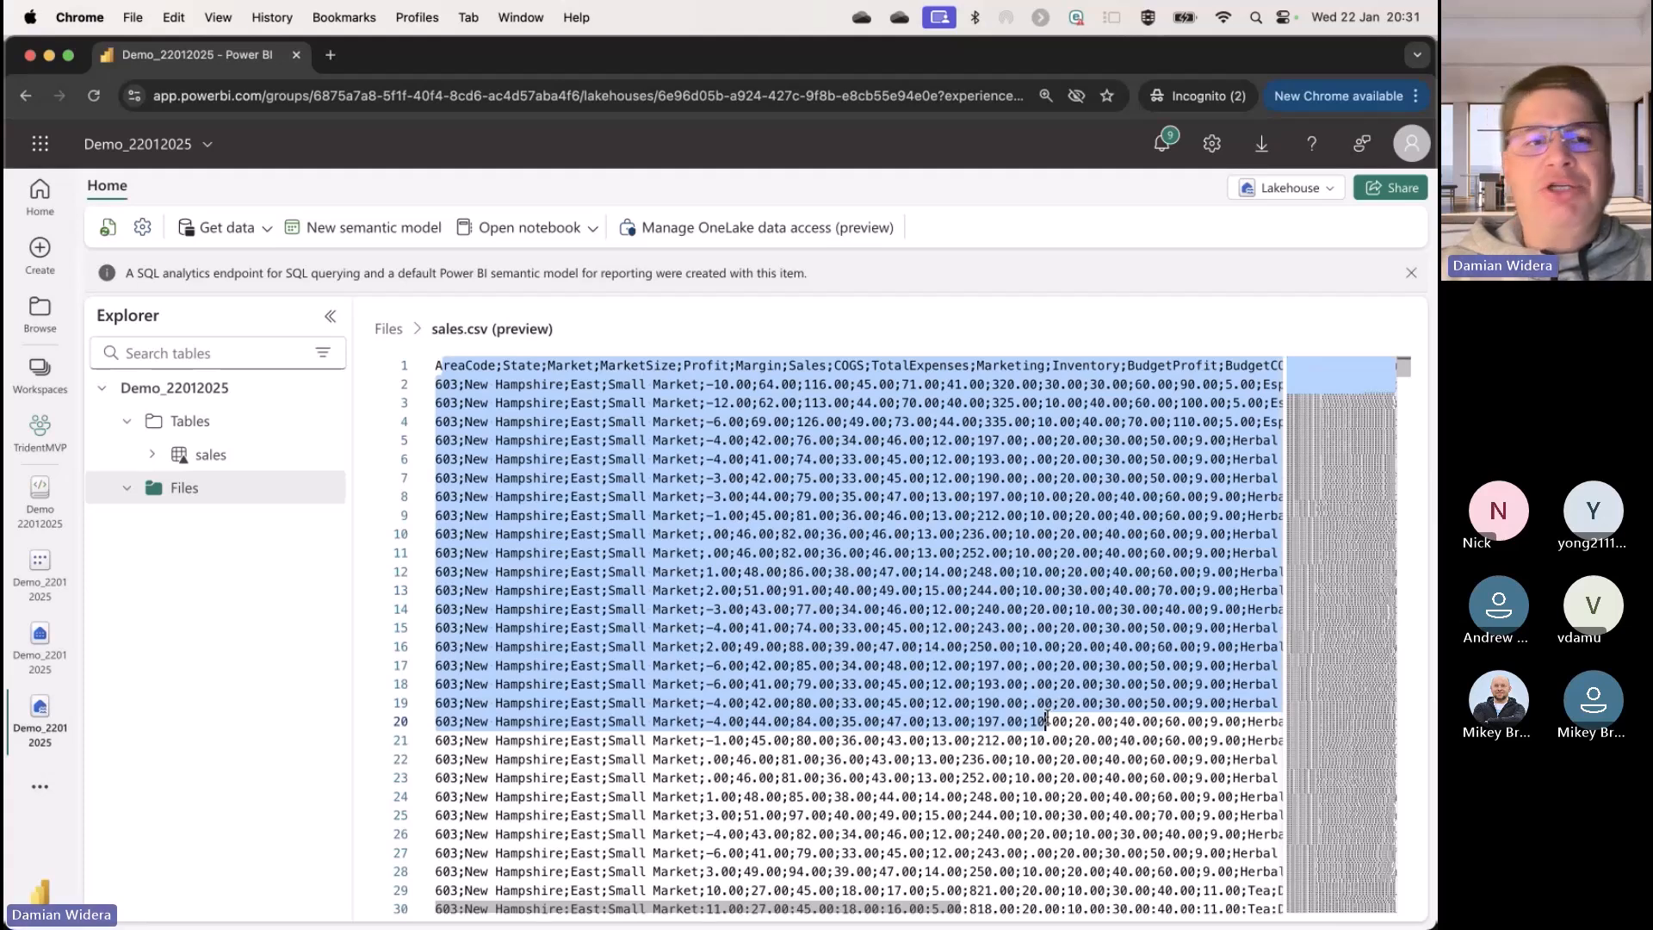
# Step: Examine the sales table's rows and columns, from AreaCode, State and Market across to the budget and product columns
pyautogui.click(232, 464)
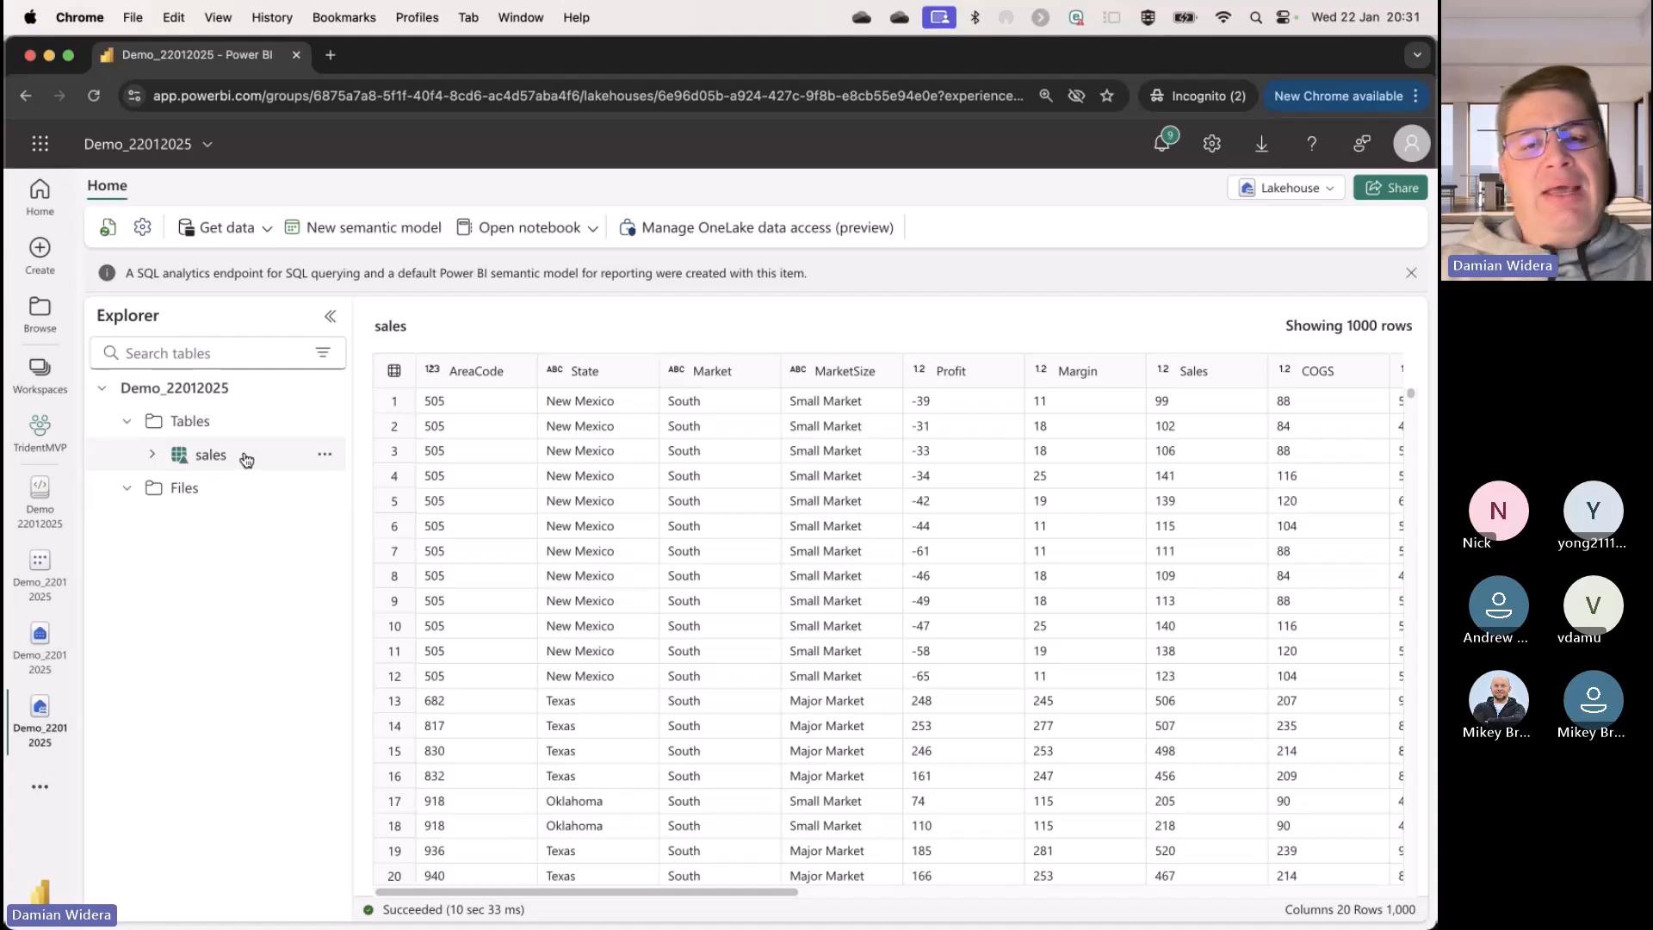
pyautogui.moveTo(770, 897); pyautogui.dragTo(620, 879)
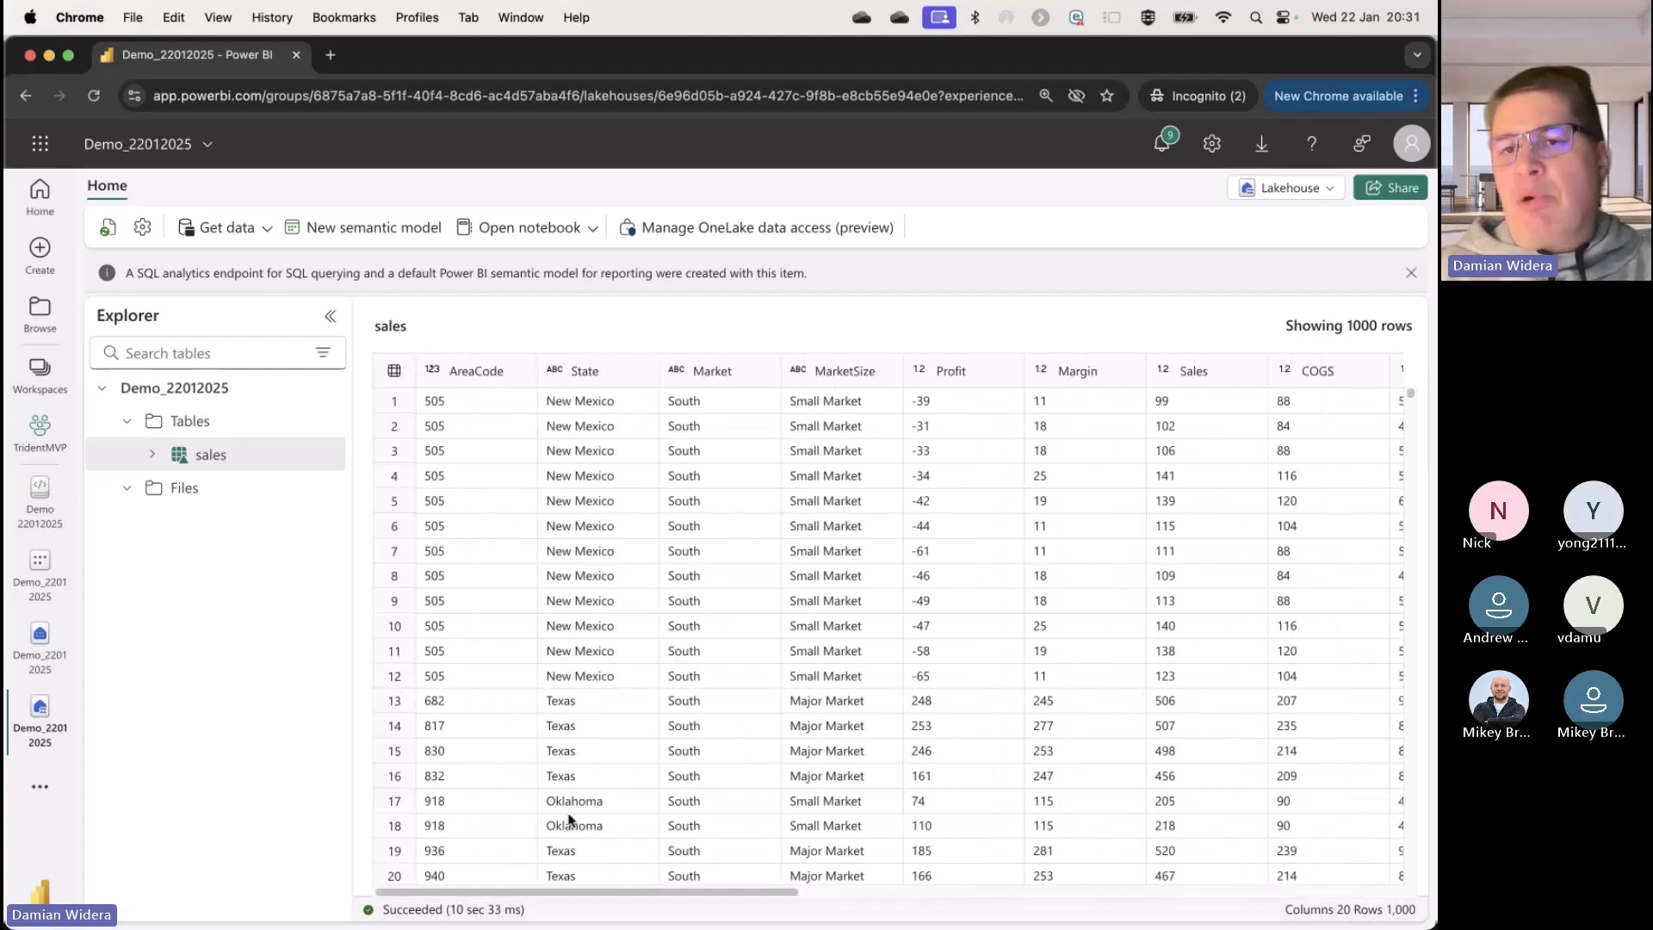
pyautogui.moveTo(747, 888); pyautogui.dragTo(1158, 891)
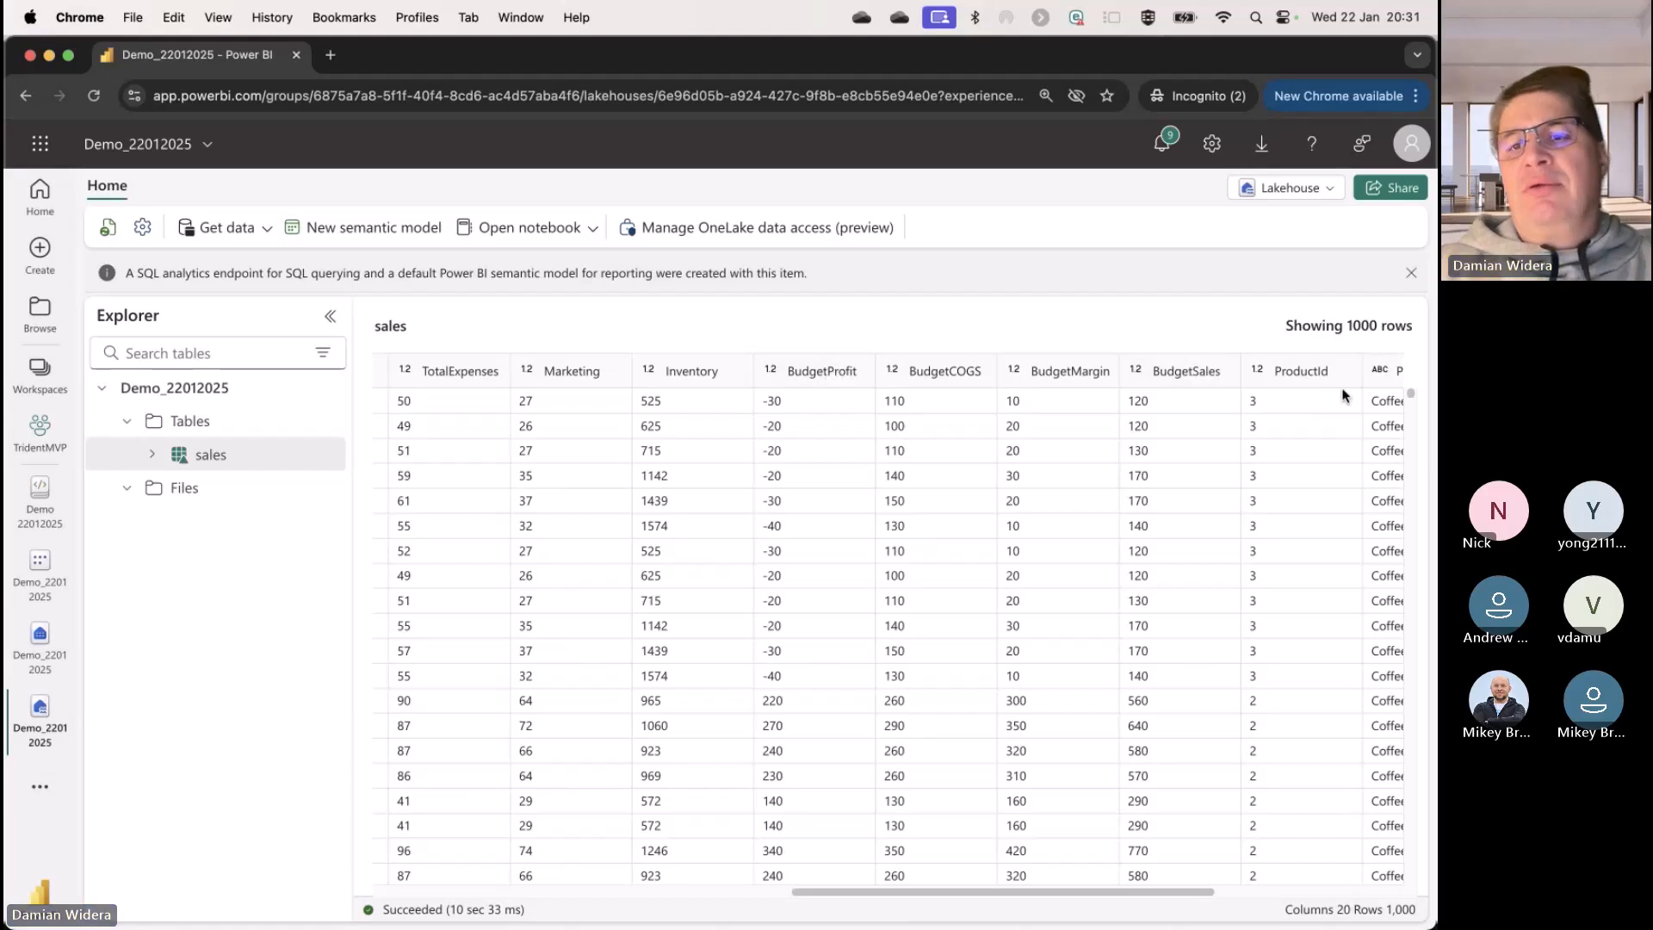
pyautogui.moveTo(1097, 890); pyautogui.dragTo(1170, 894)
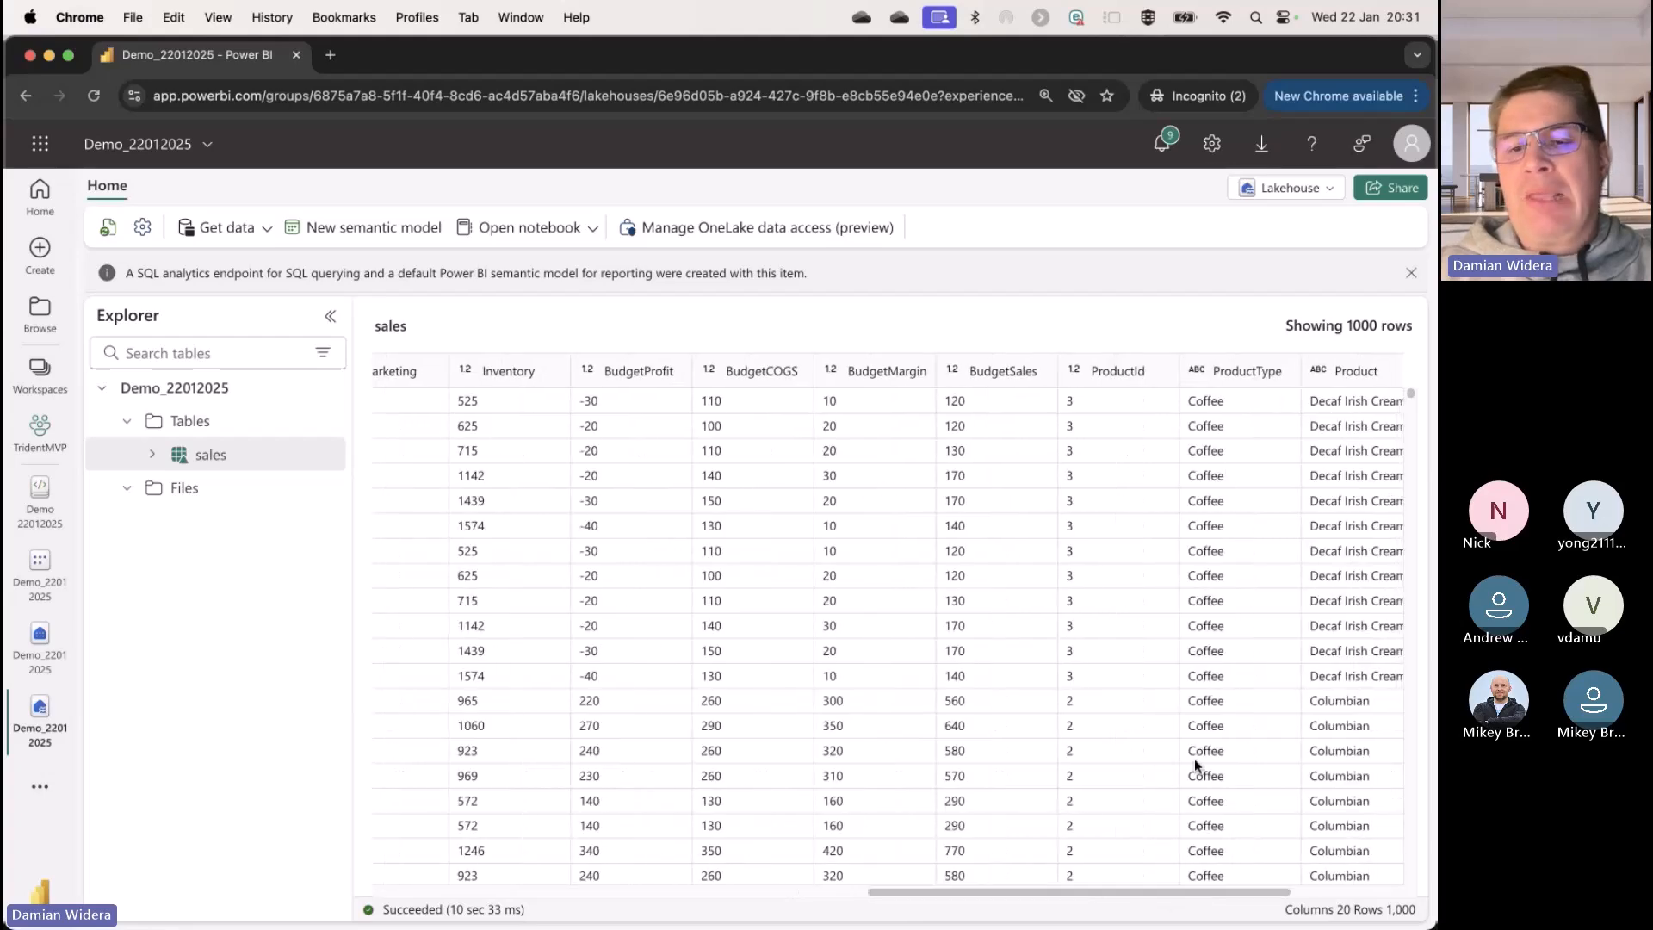
pyautogui.moveTo(1083, 893); pyautogui.dragTo(713, 895)
pyautogui.click(548, 401)
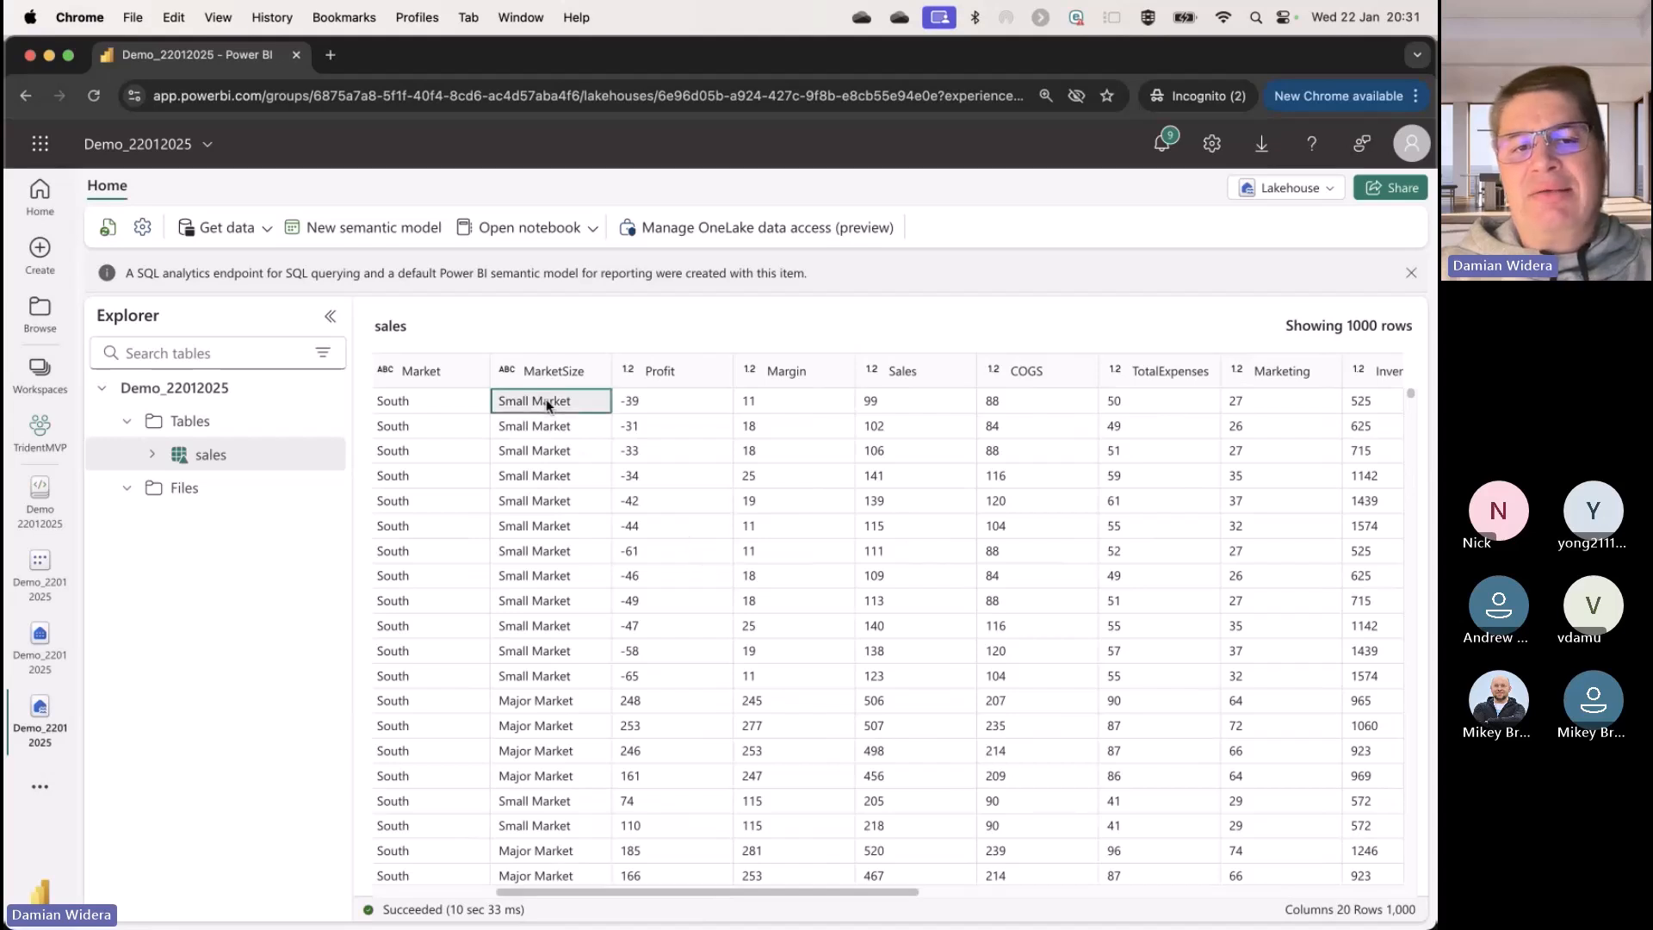
pyautogui.moveTo(641, 895); pyautogui.dragTo(543, 898)
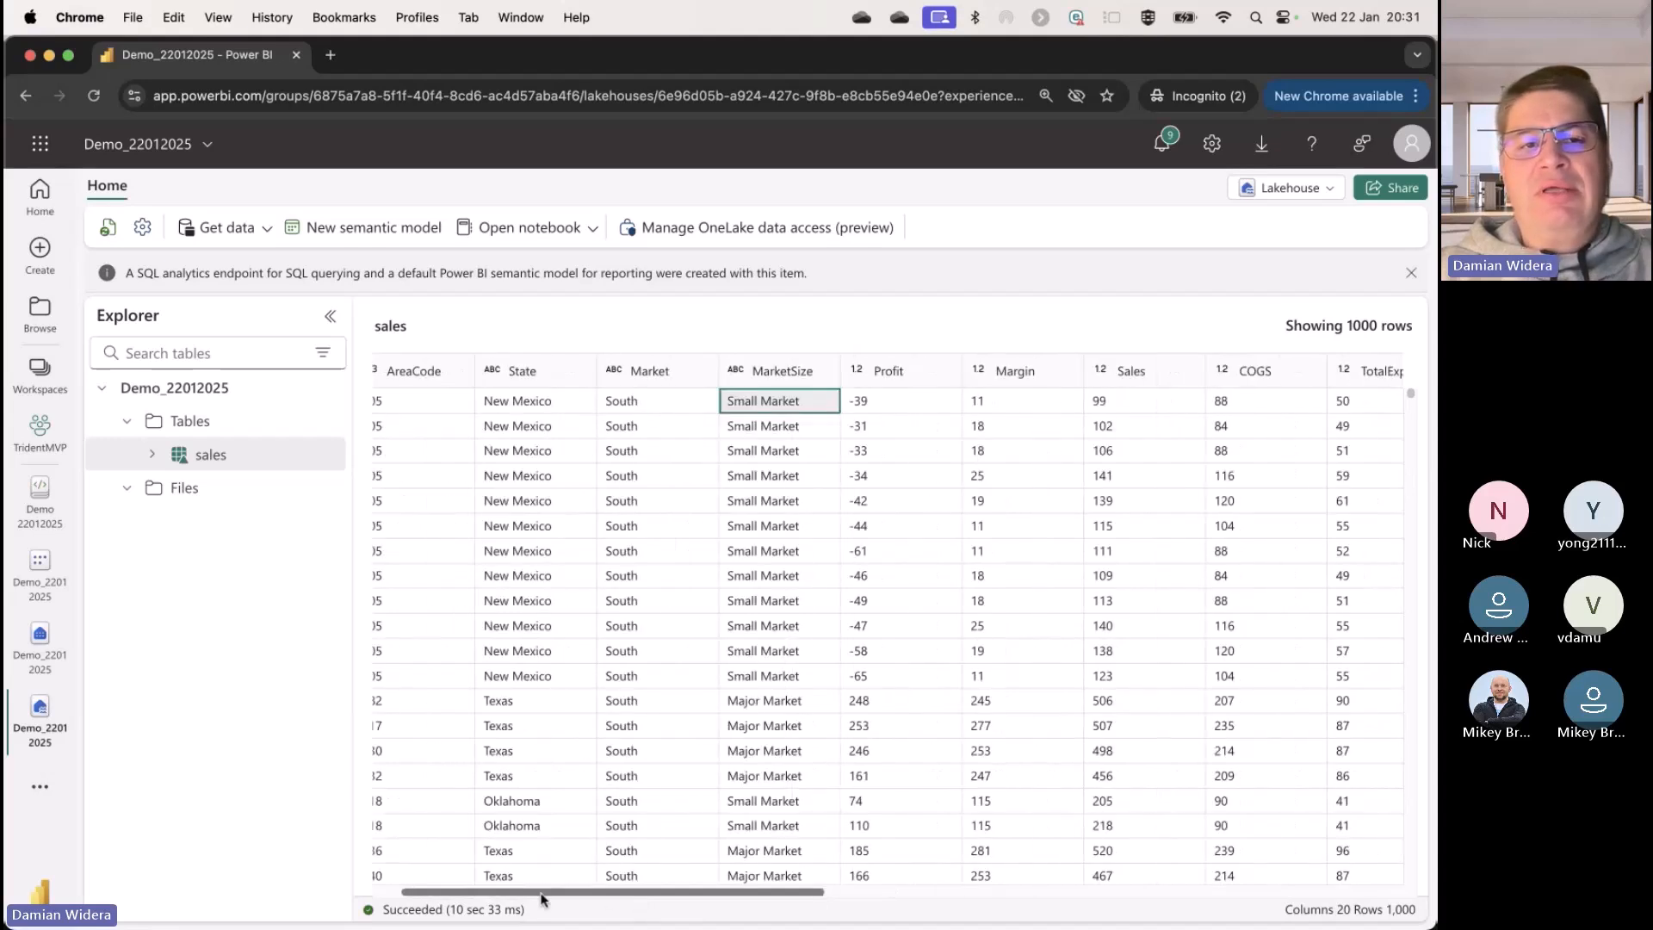
pyautogui.click(585, 405)
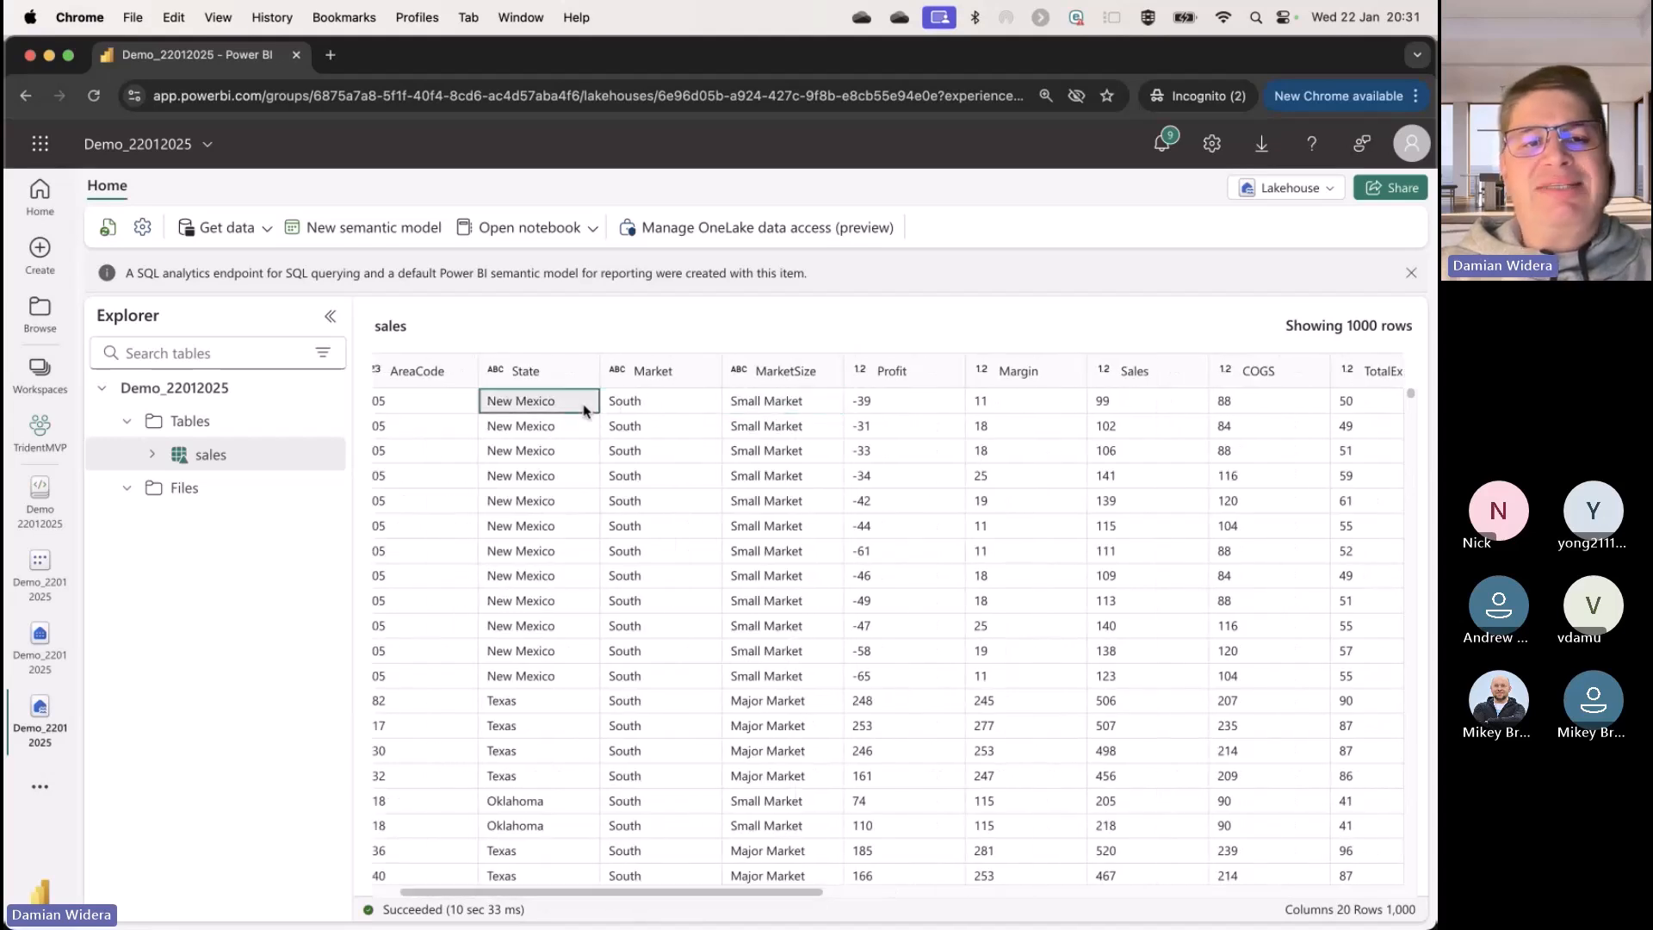
pyautogui.click(648, 407)
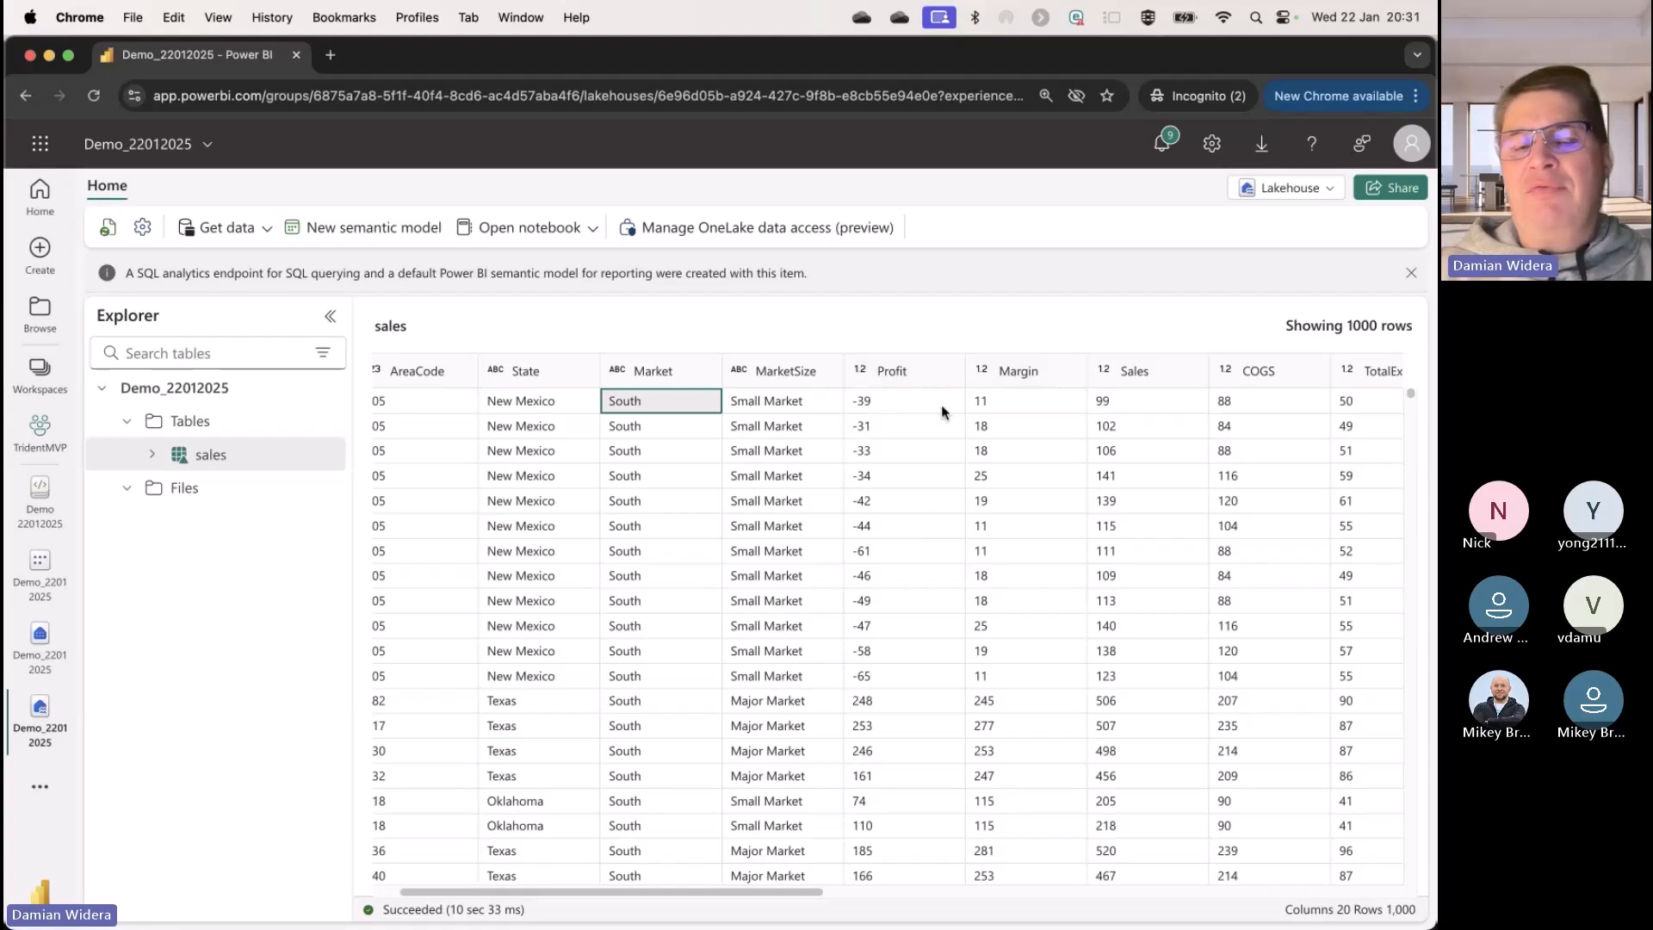
pyautogui.moveTo(785, 892); pyautogui.dragTo(903, 899)
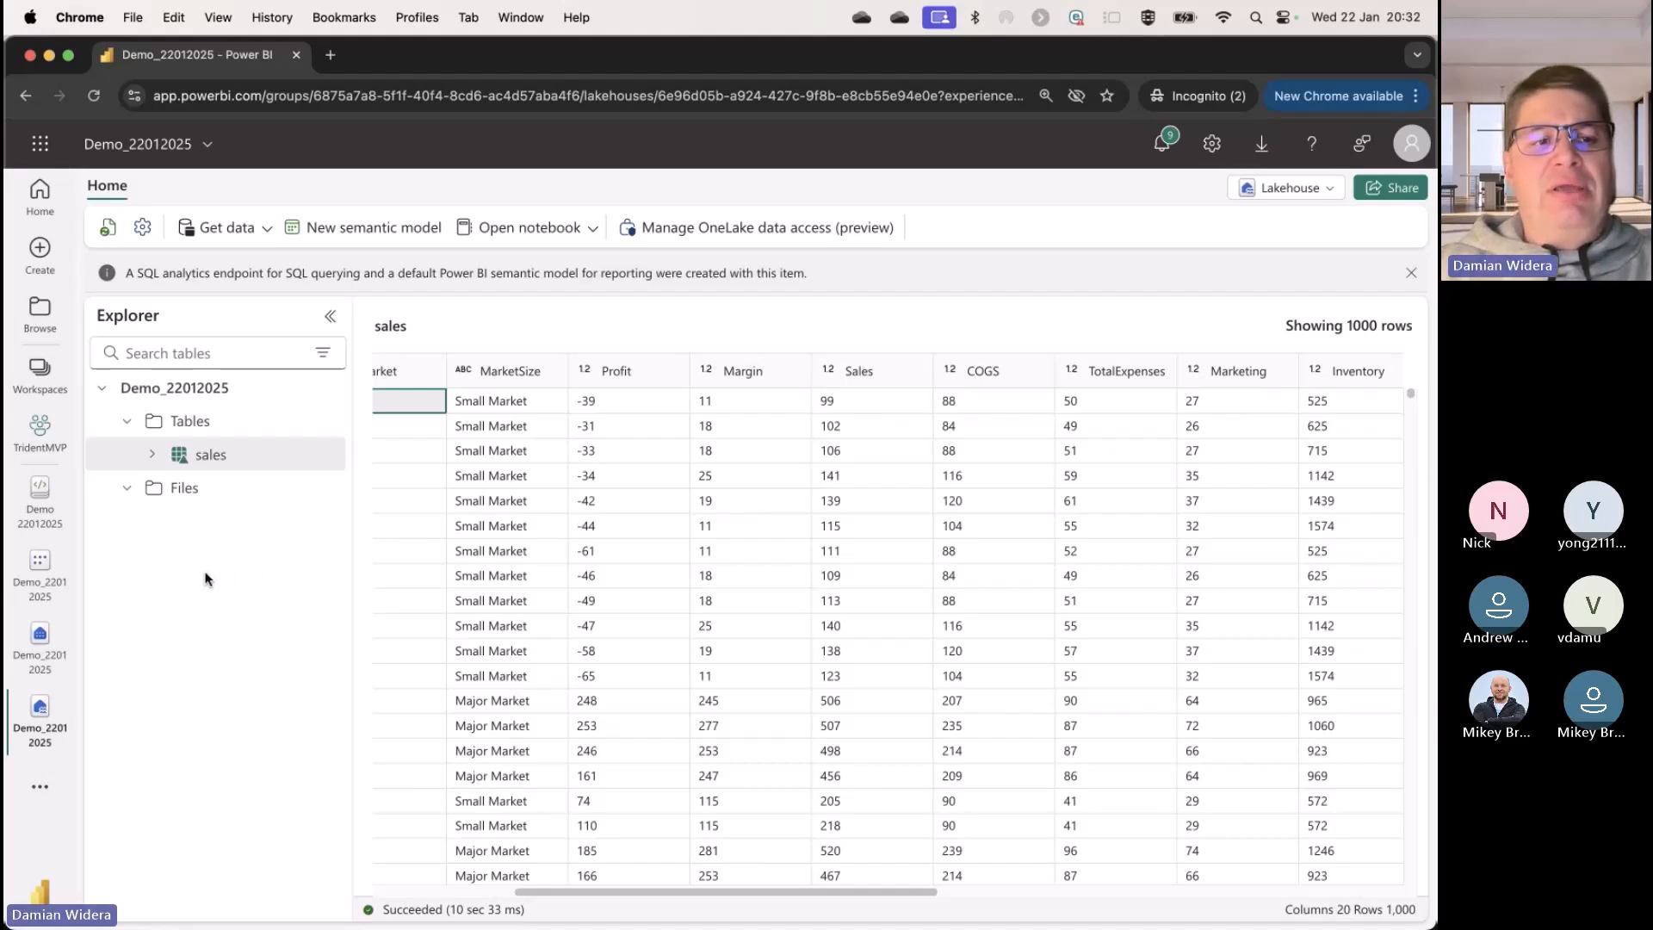
# Step: Create a blank report from the Demo_22012025 semantic model
pyautogui.click(57, 586)
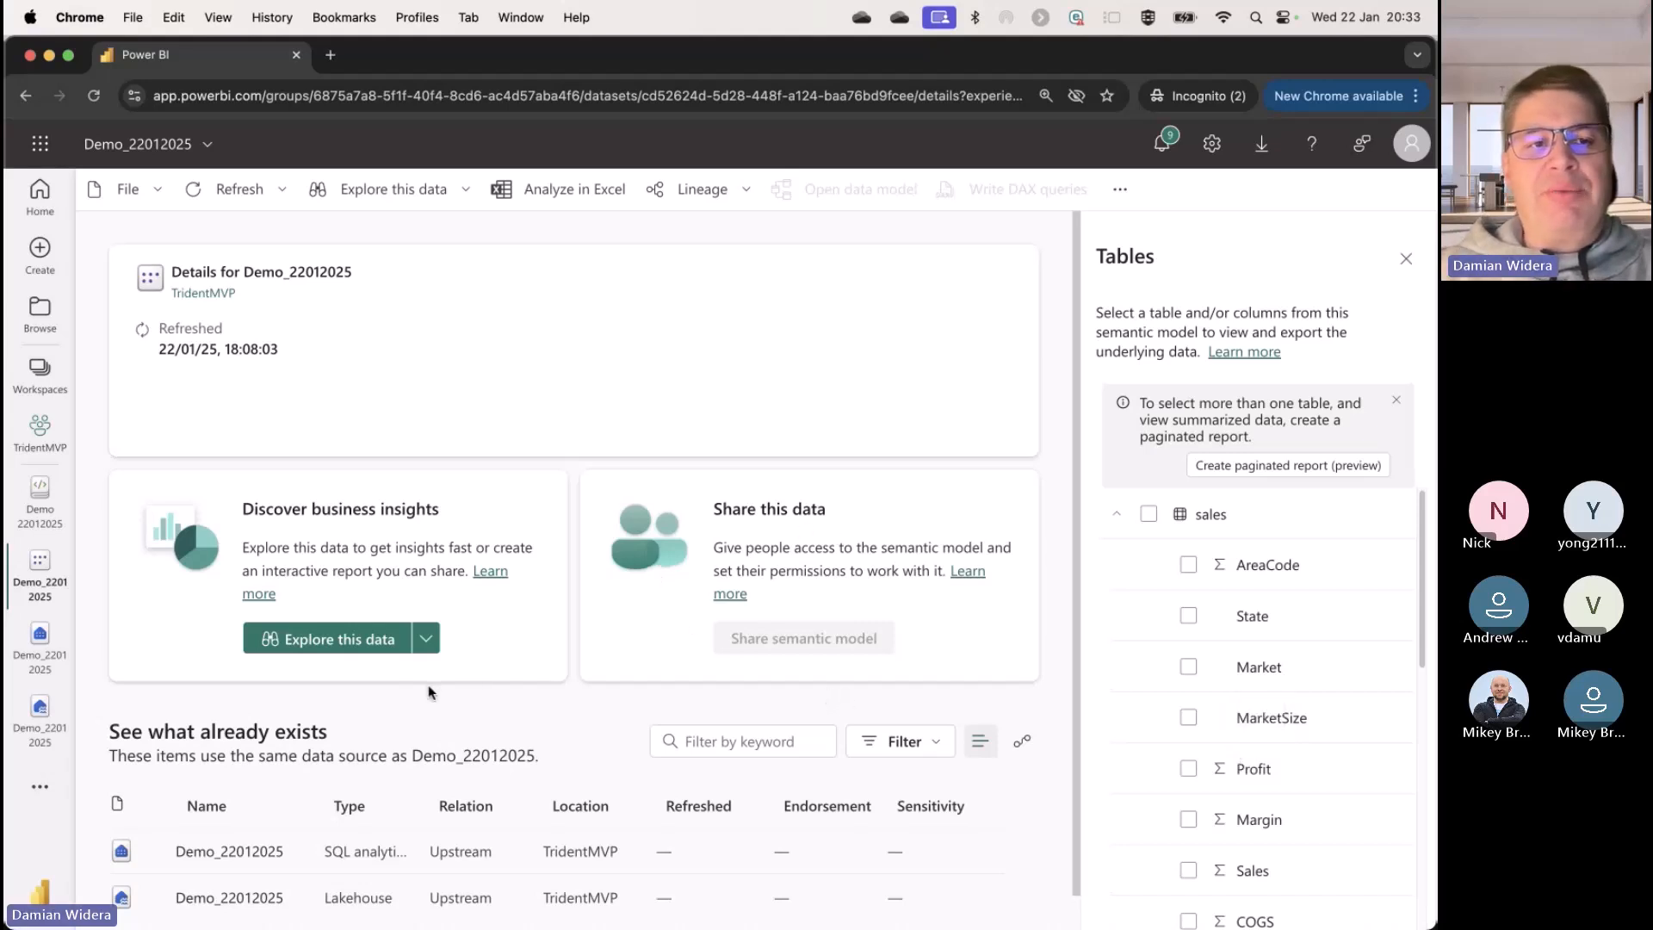
pyautogui.click(431, 640)
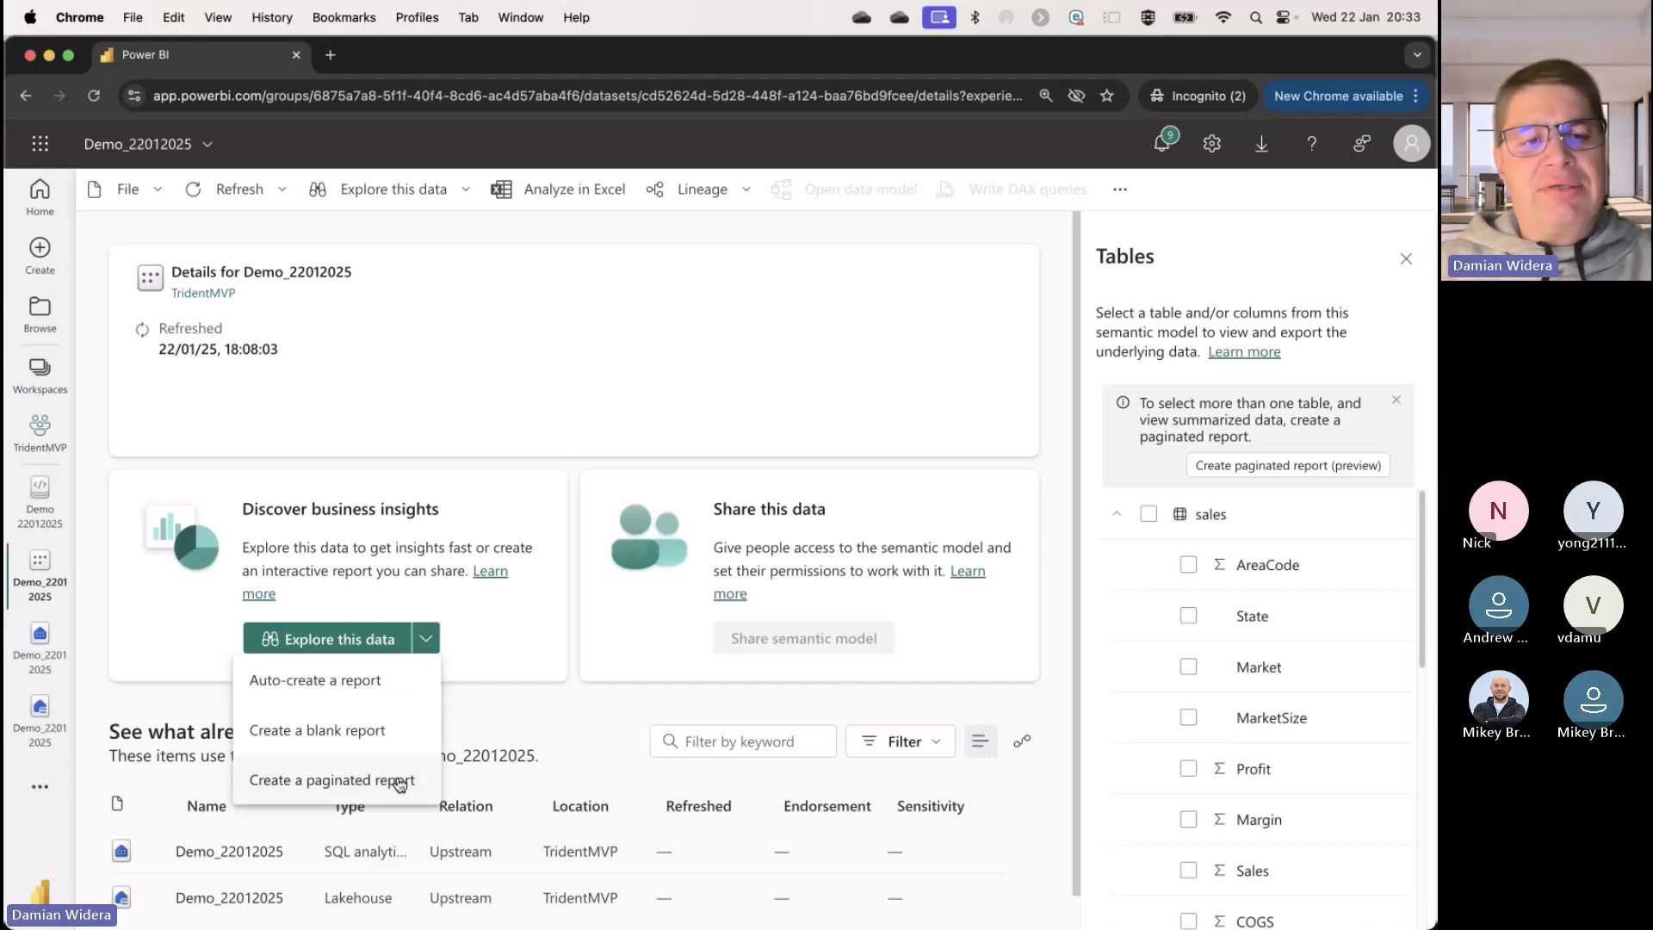
pyautogui.click(336, 738)
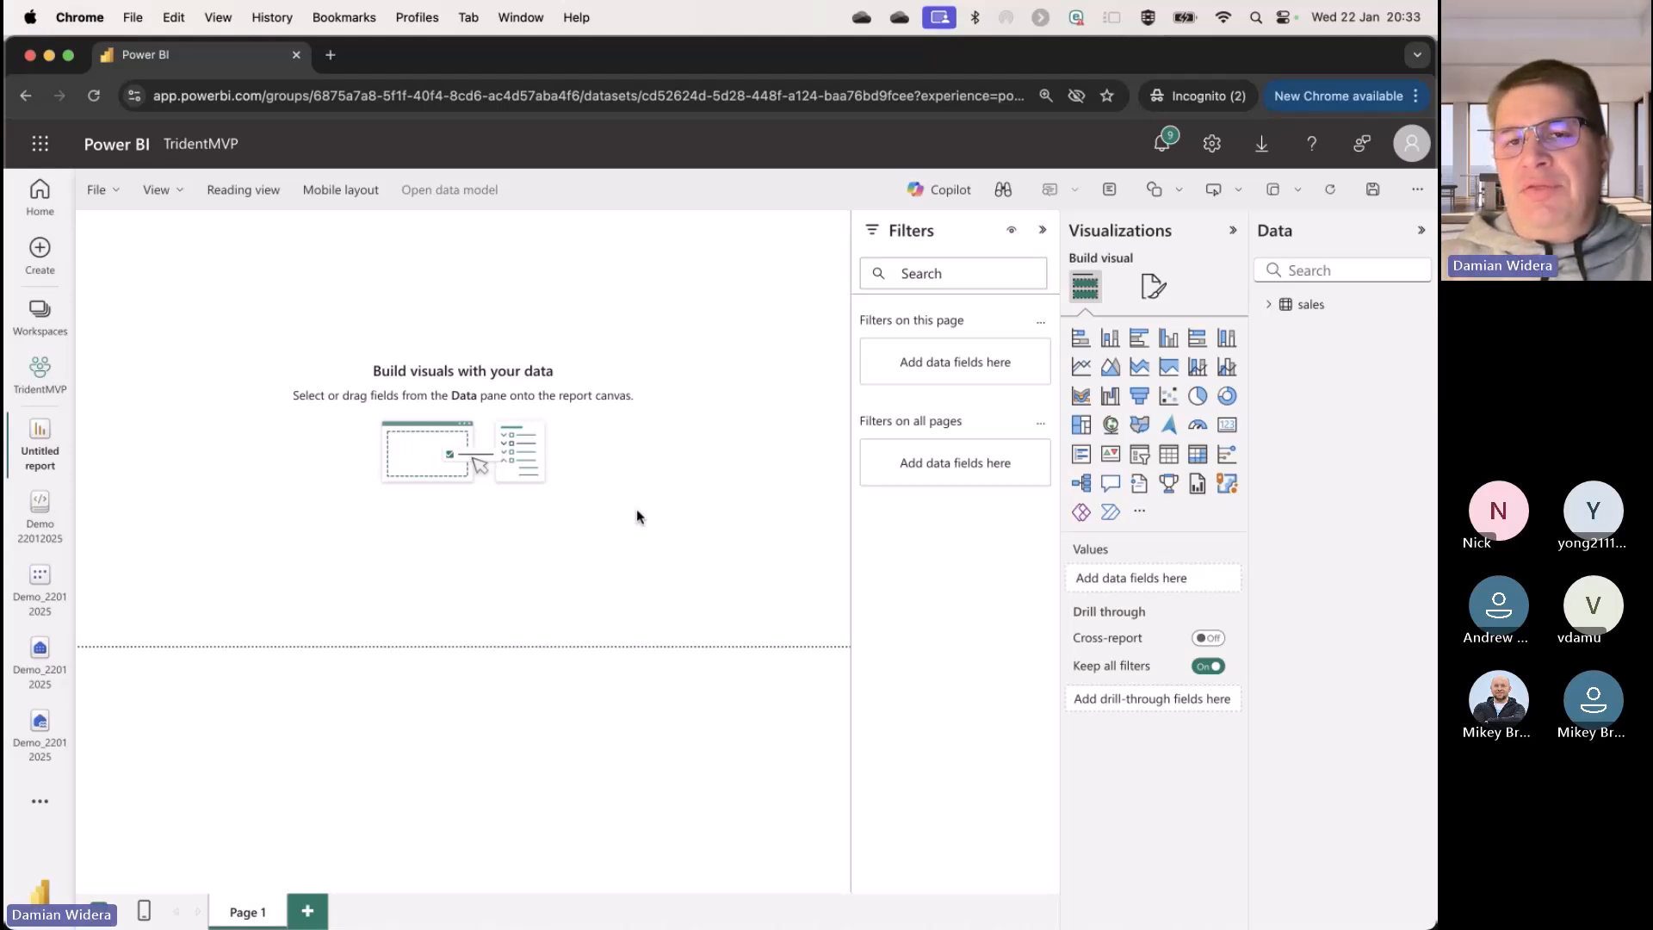
# Step: Bring up Copilot in the report with Filters and Visualizations collapsed and the sales table's fields expanded
pyautogui.click(970, 202)
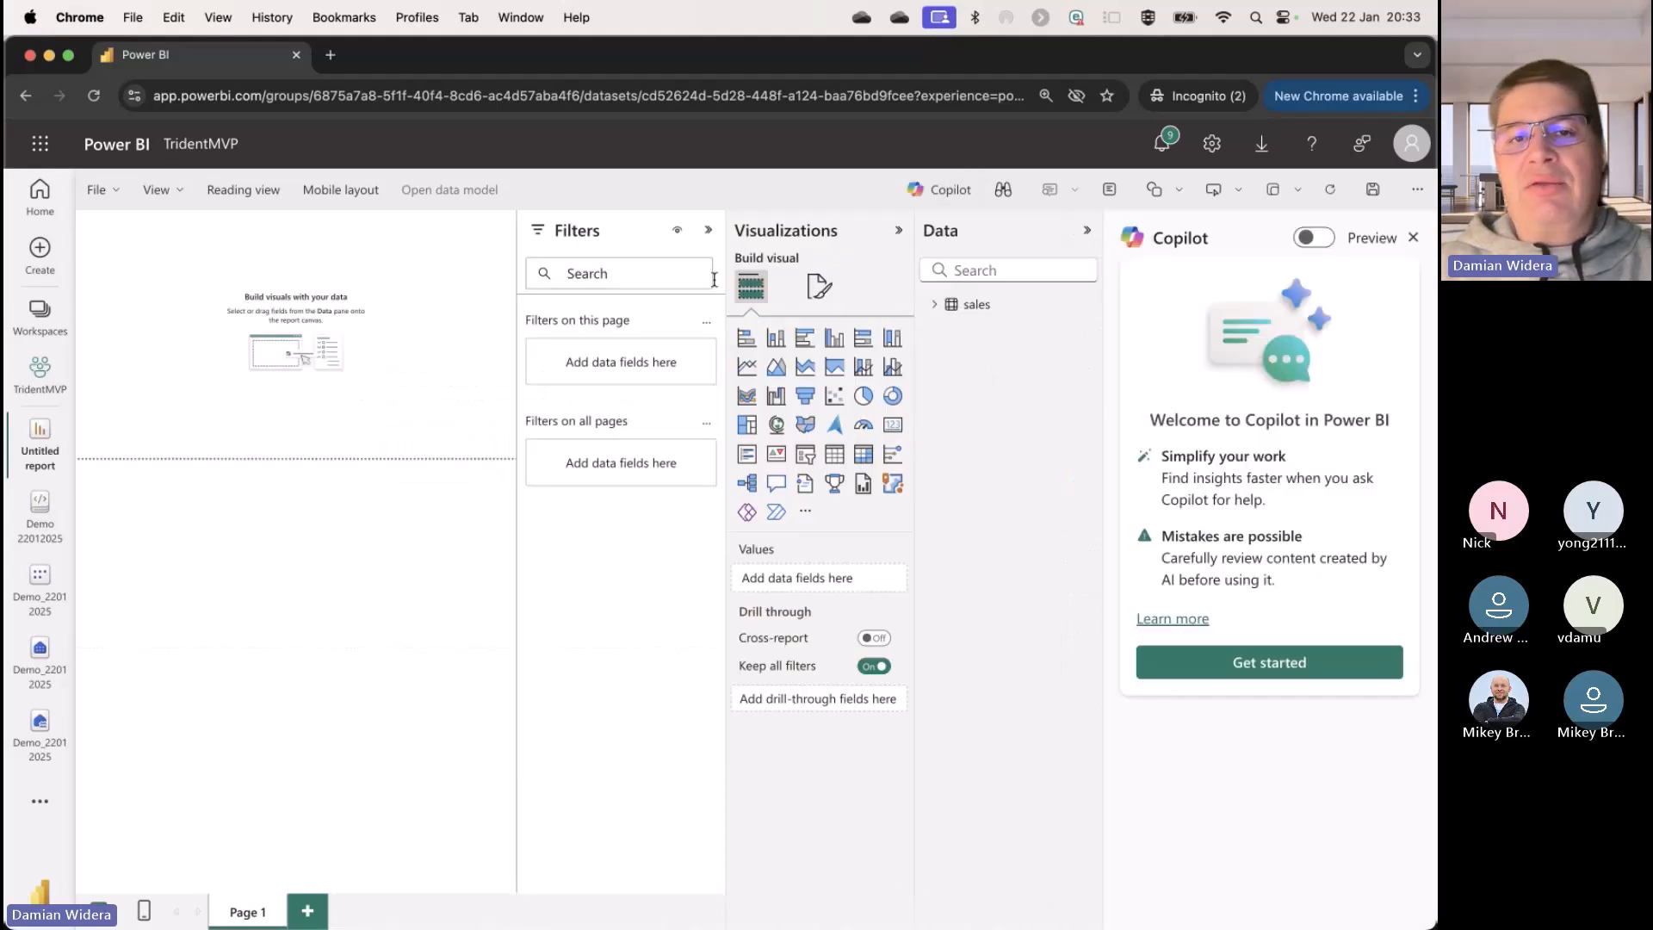
pyautogui.click(898, 230)
pyautogui.click(862, 230)
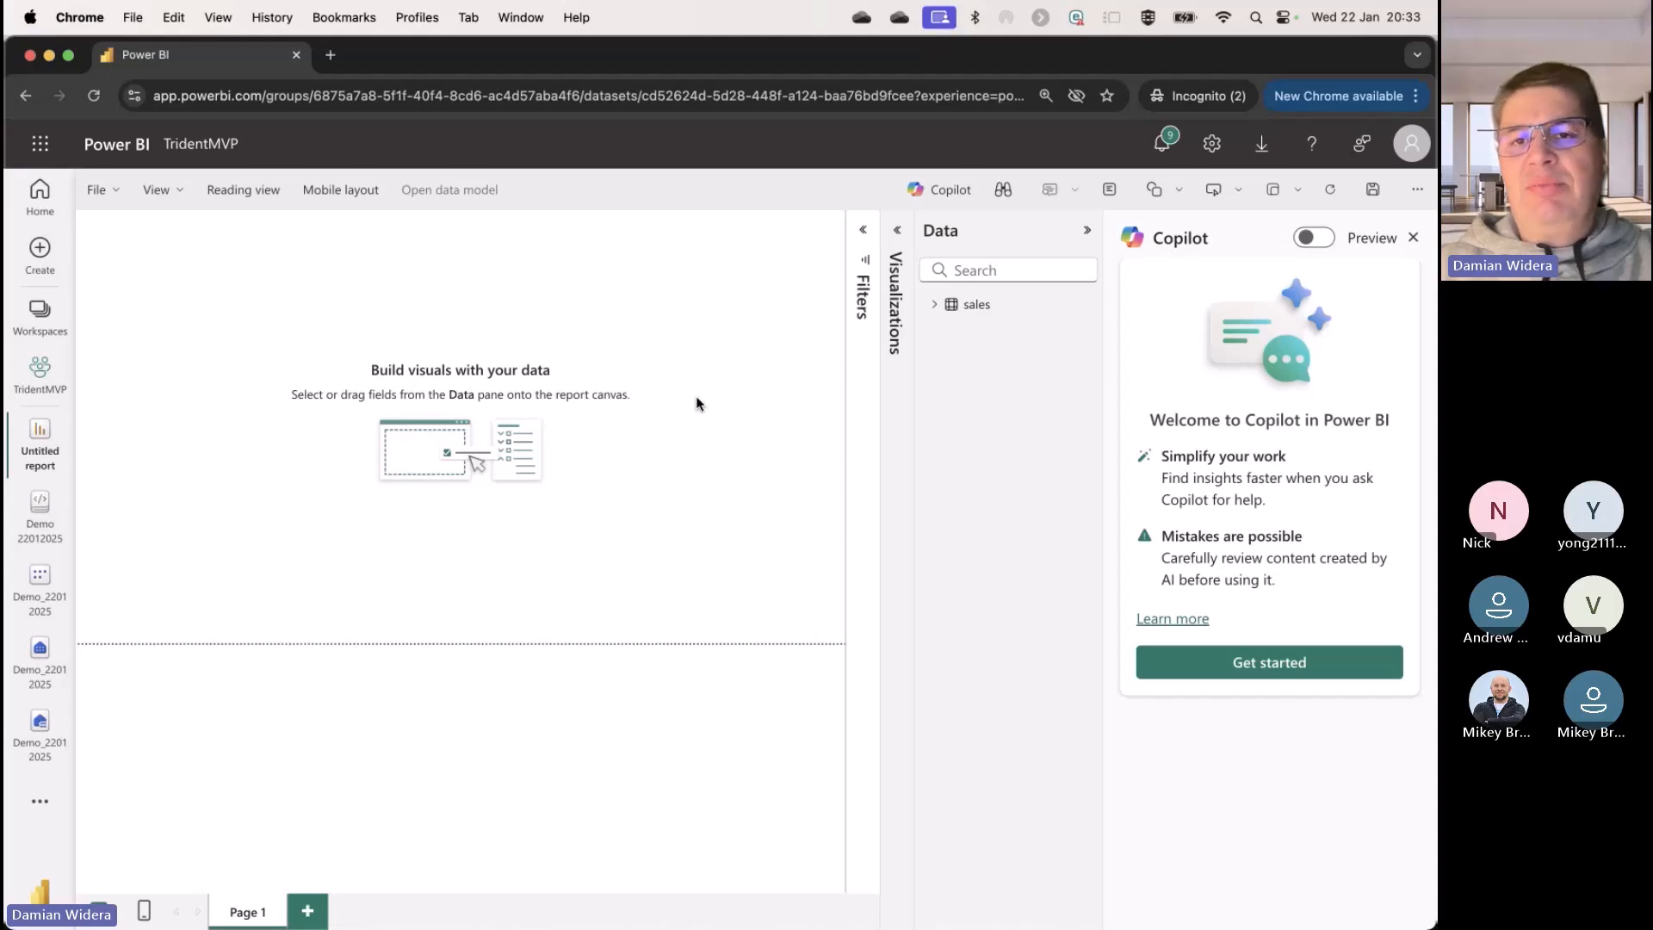
pyautogui.click(934, 306)
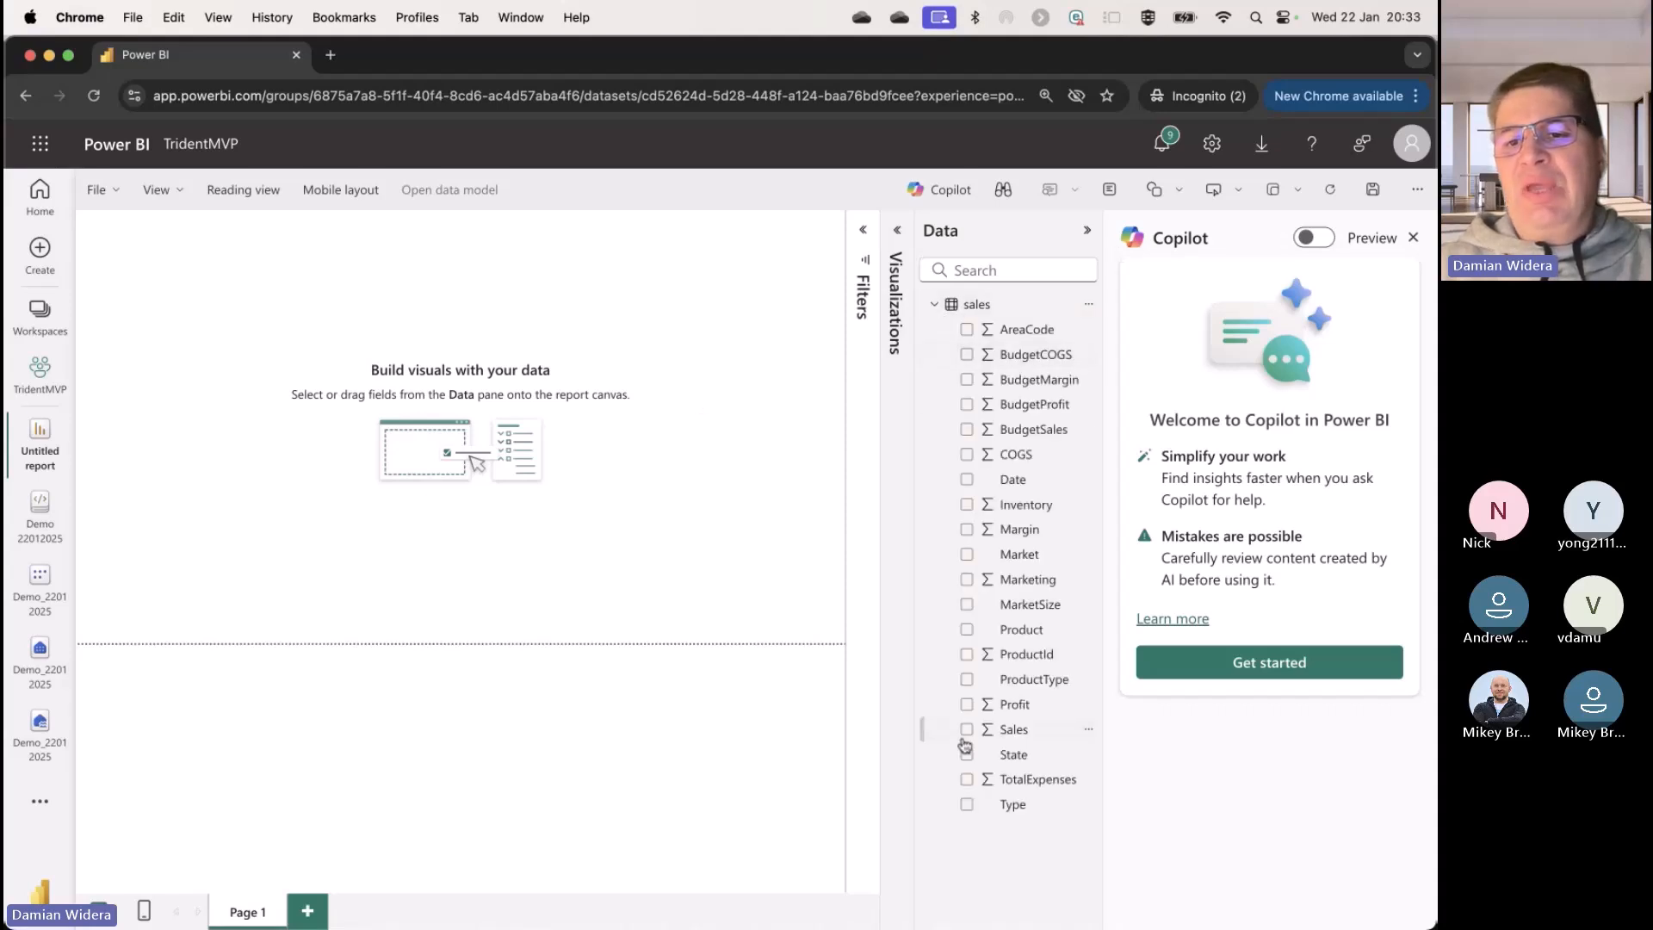
# Step: Get started with Copilot and have it suggest content for a new report page
pyautogui.click(1243, 670)
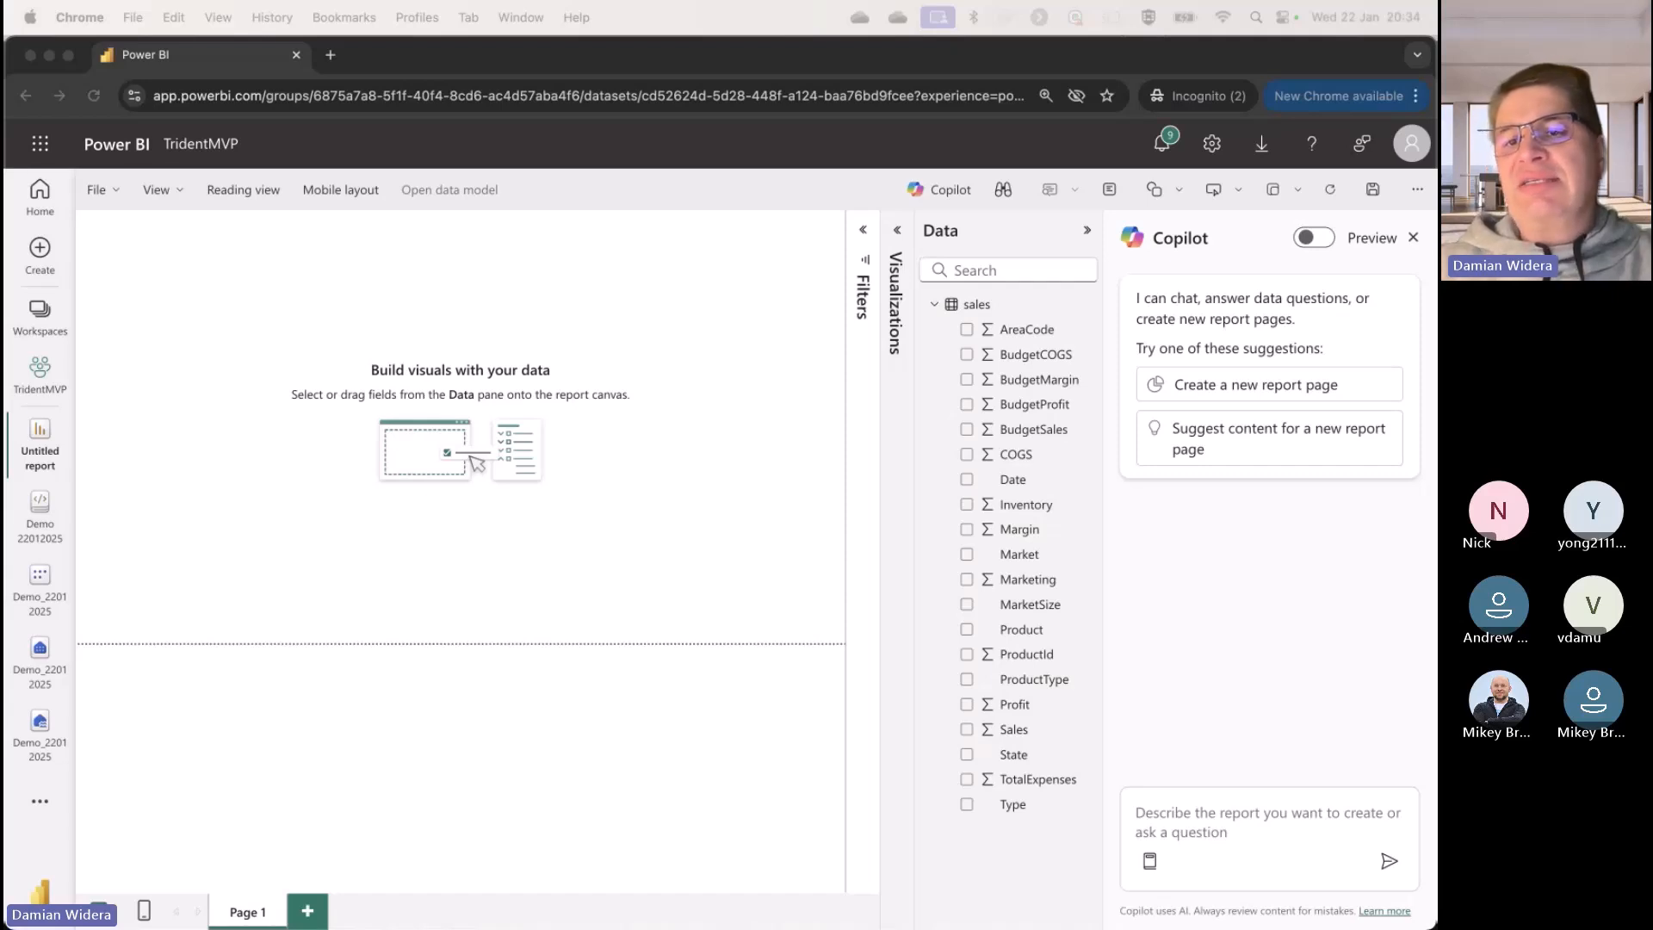
pyautogui.click(1207, 438)
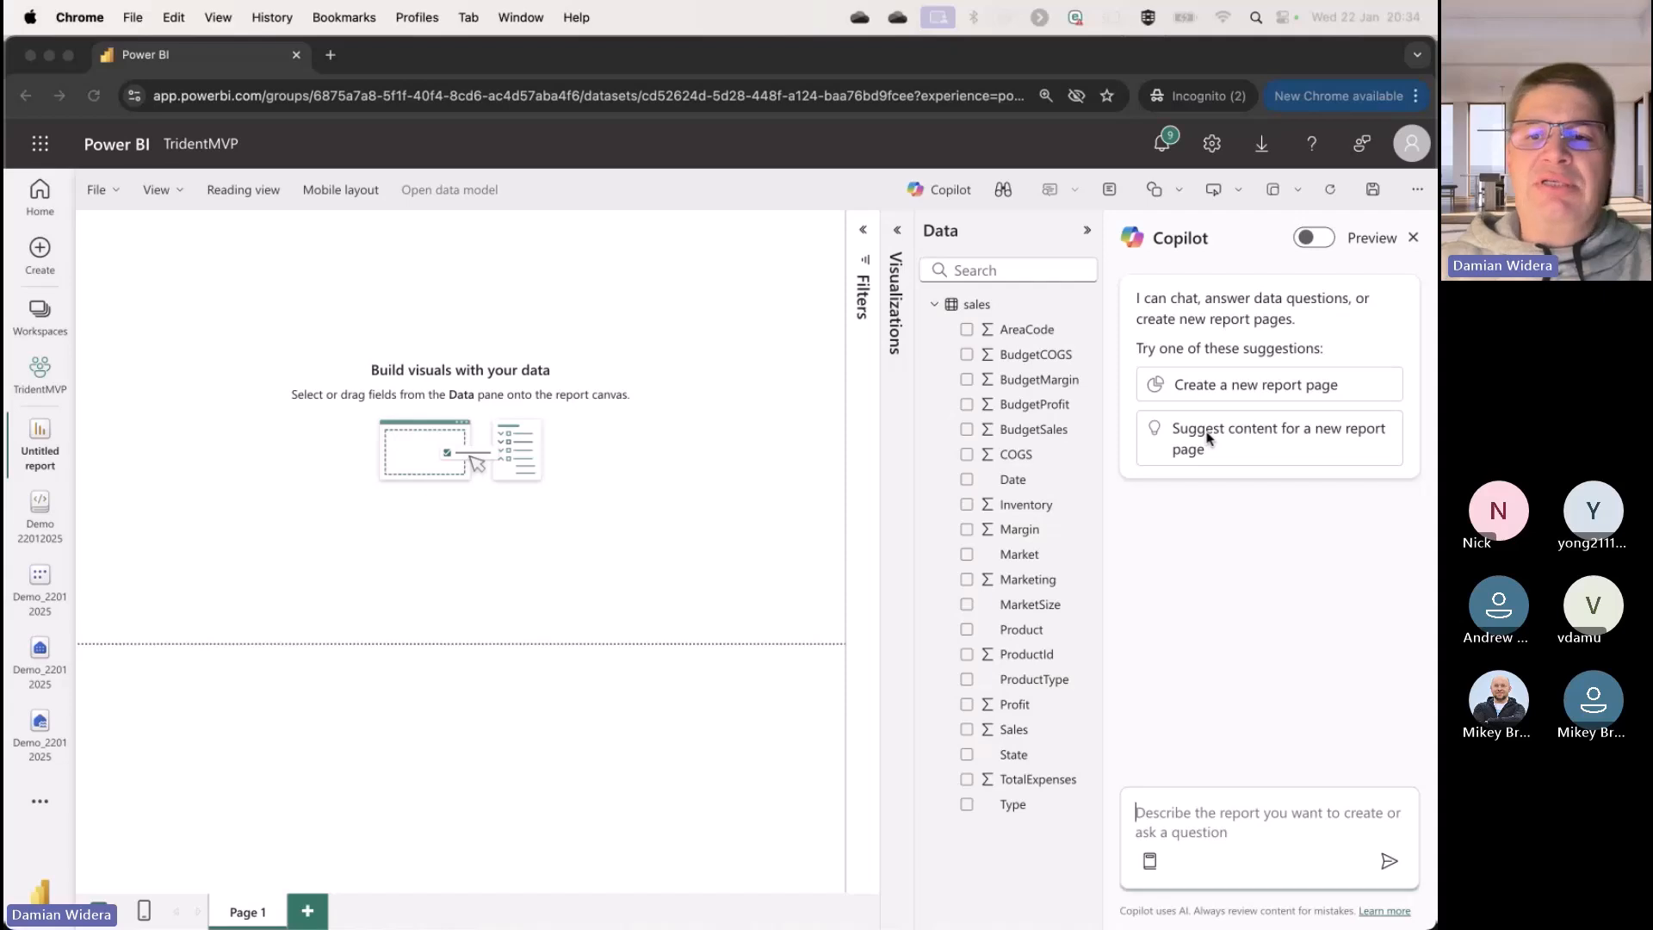
pyautogui.click(1211, 446)
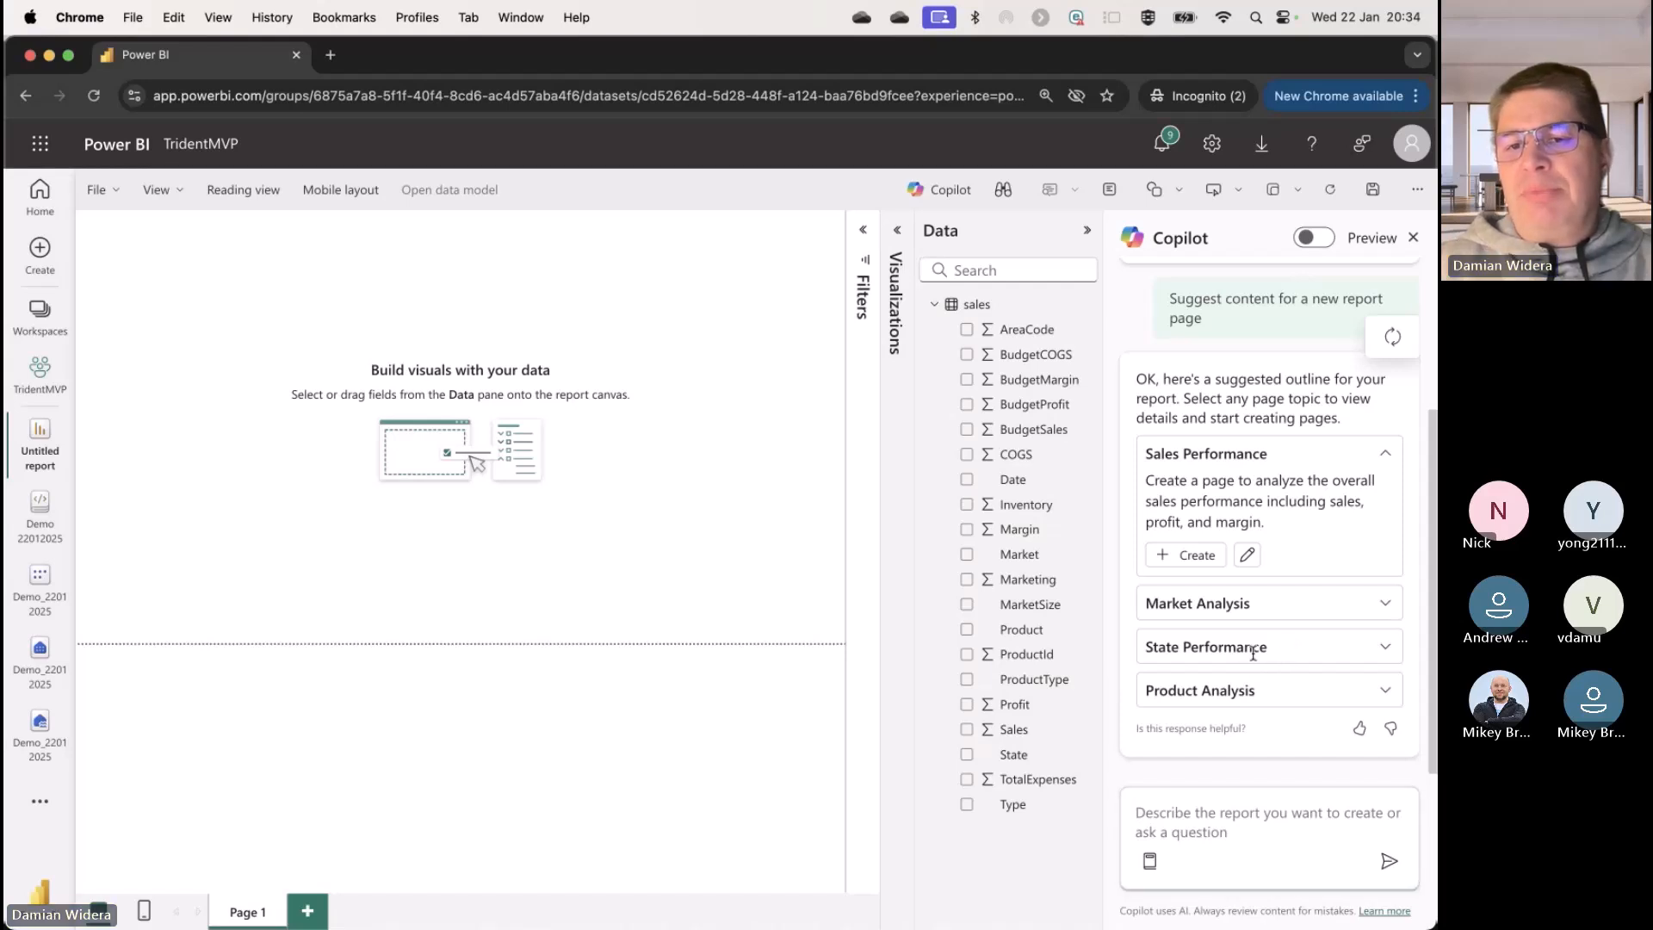
# Step: Create the suggested State Performance page and collapse the data field list to enlarge the report canvas
pyautogui.click(1389, 651)
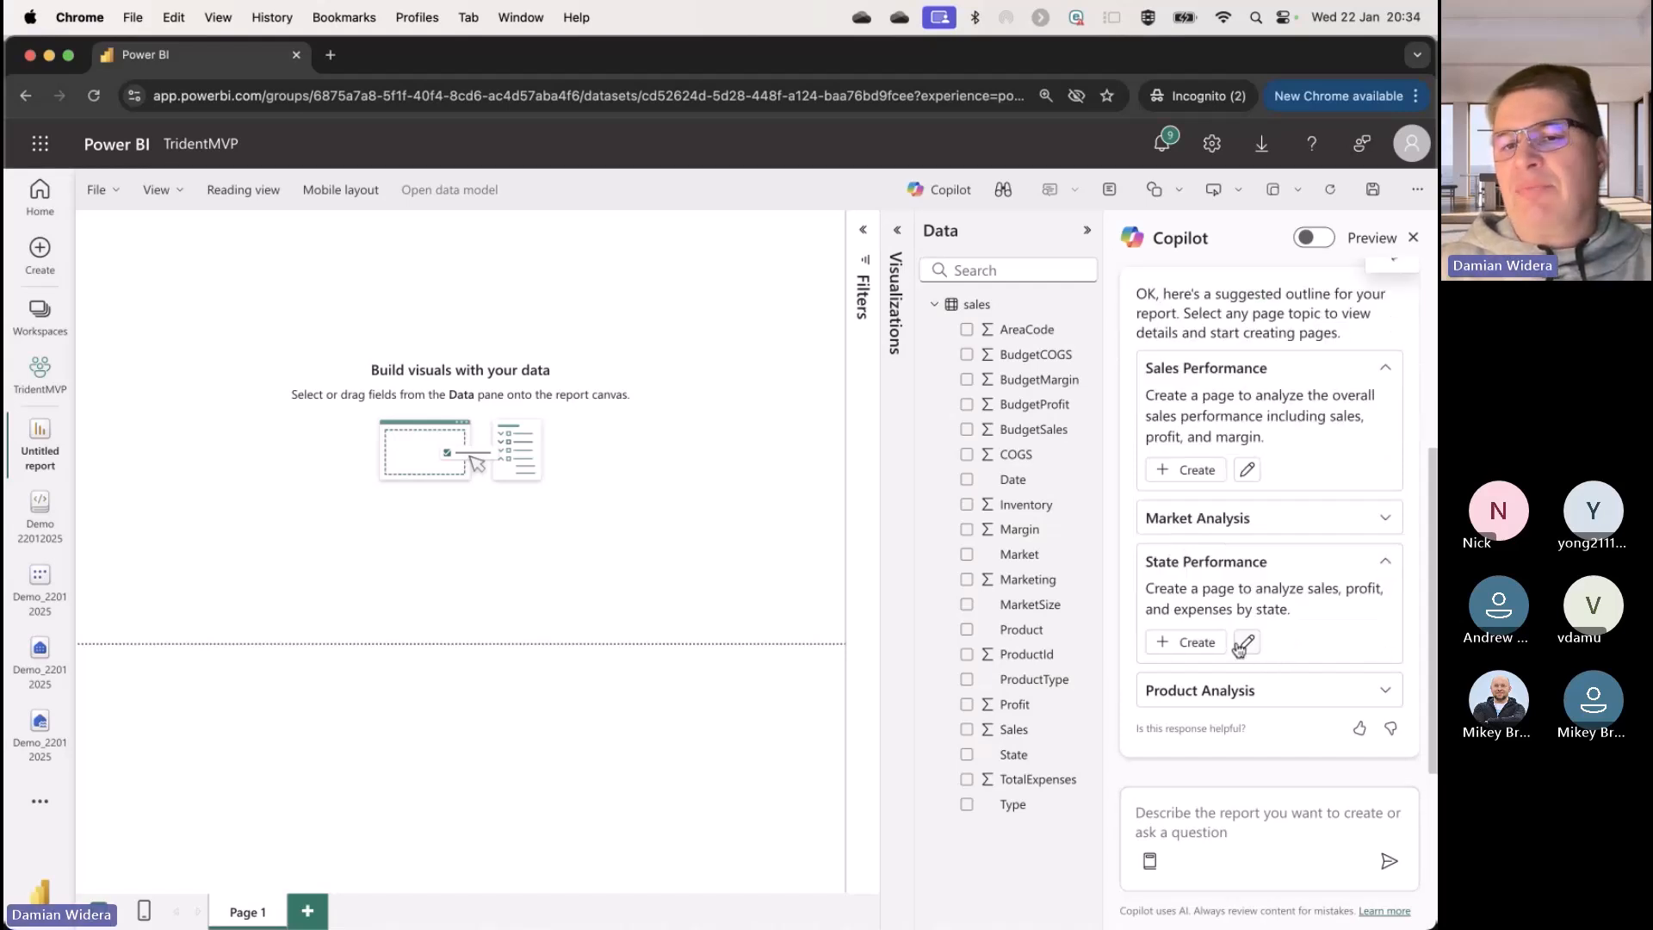
pyautogui.click(1192, 642)
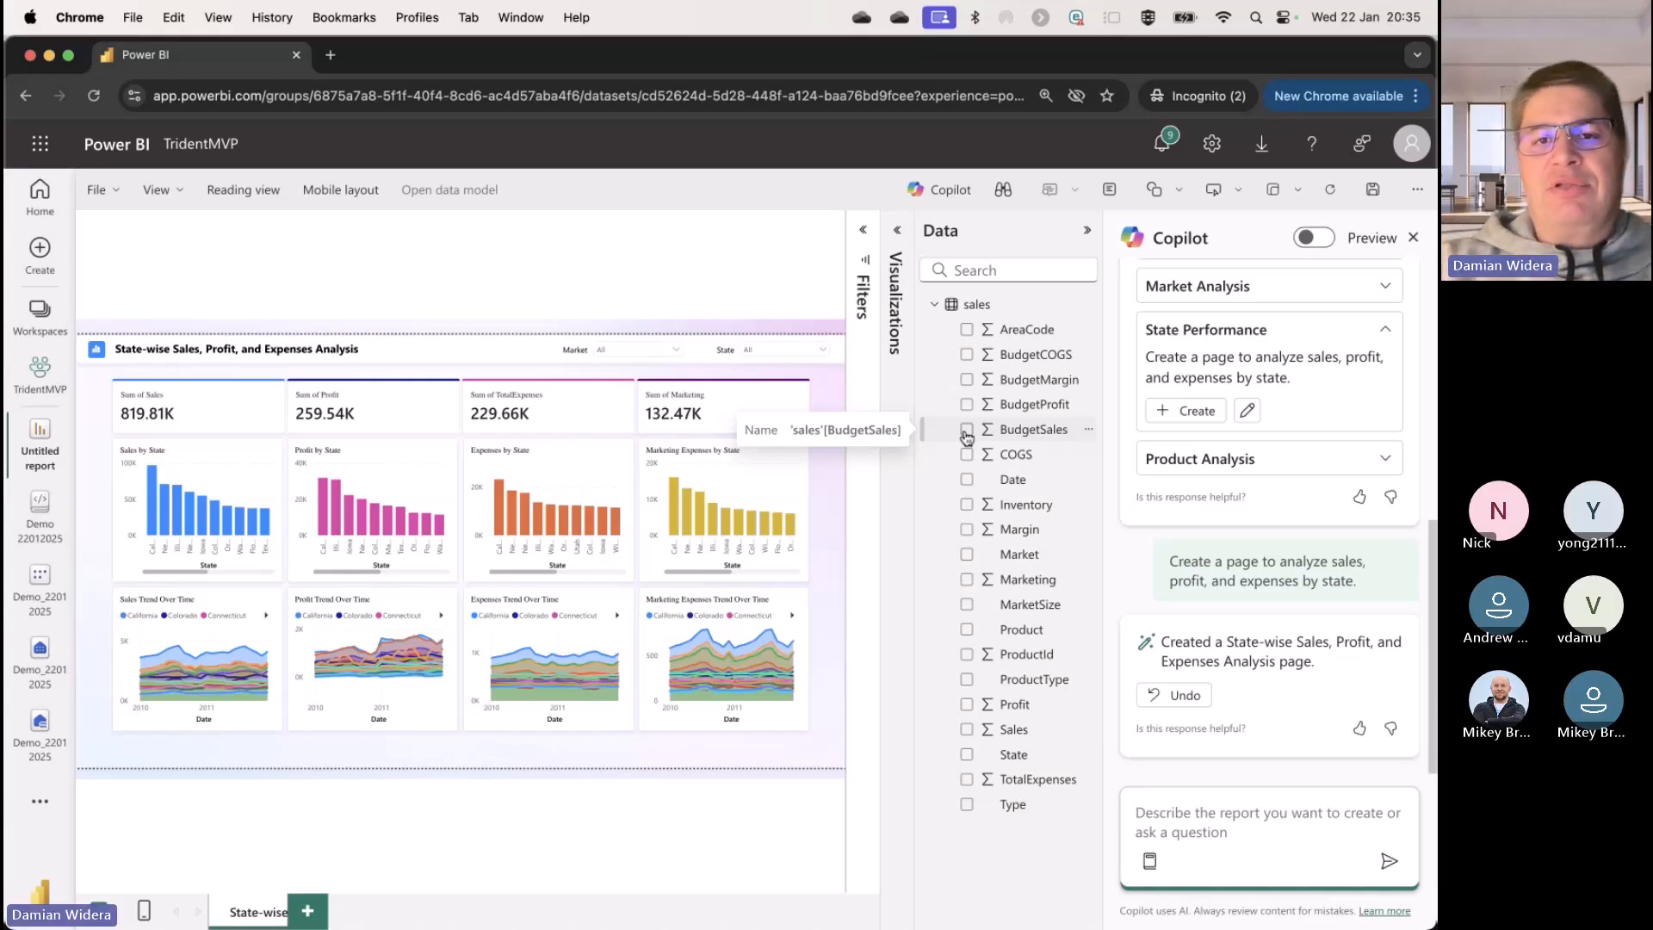
pyautogui.click(1087, 231)
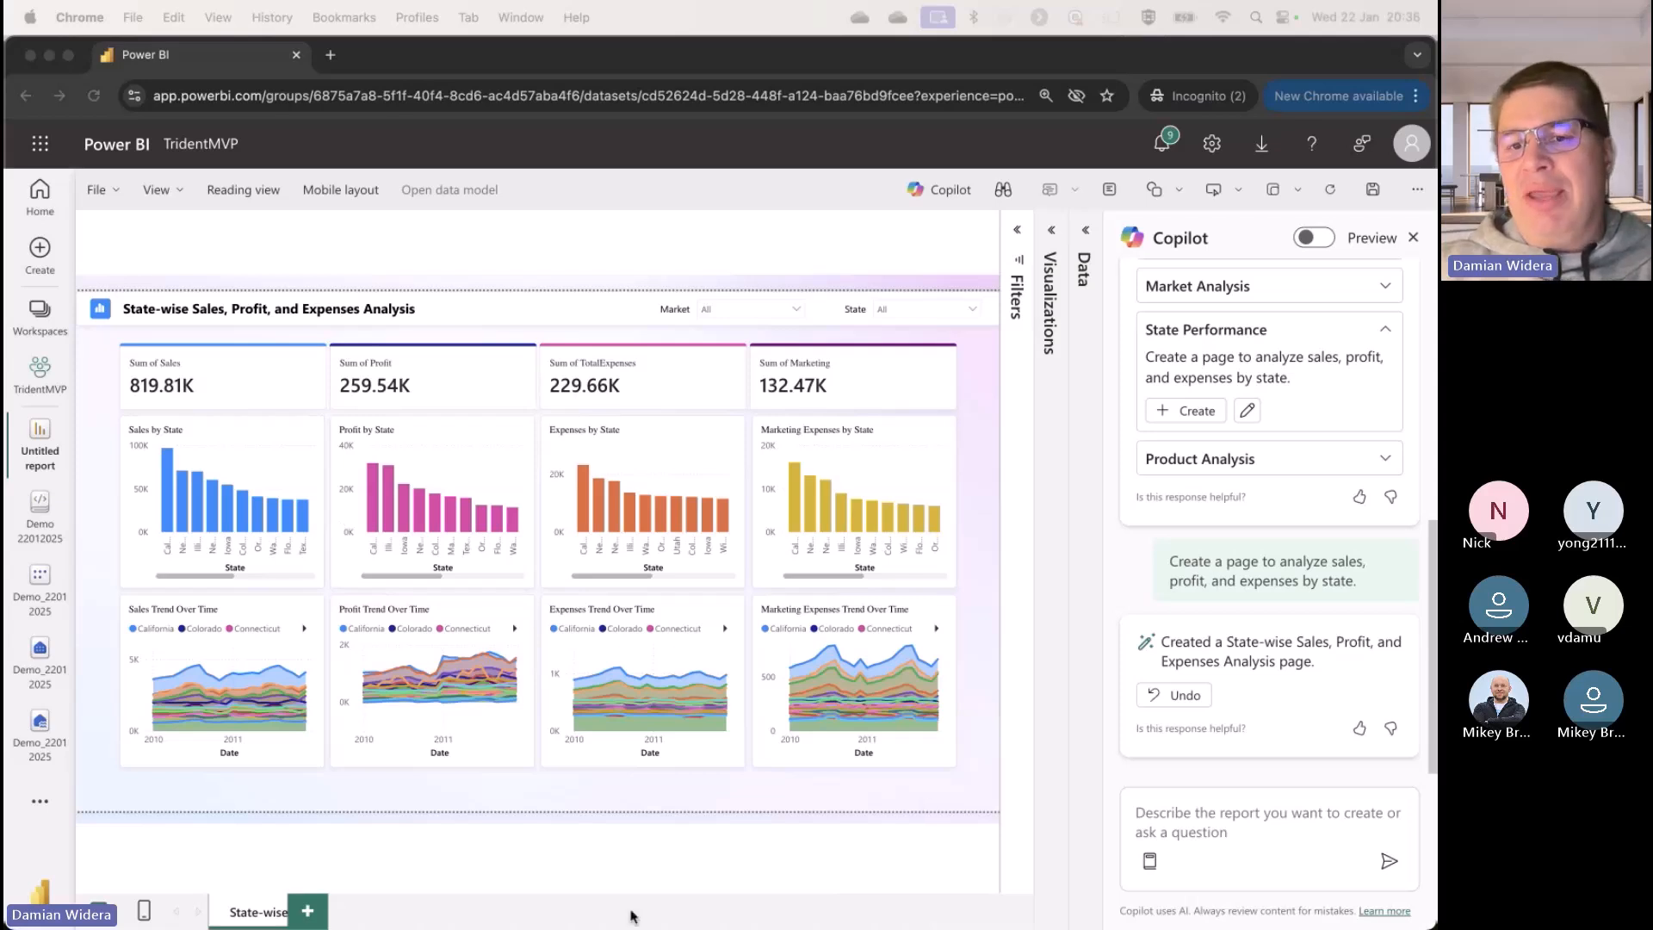
# Step: Send Copilot the prompt "Create a page that analyzes performance of sales by product and type"
pyautogui.click(1204, 824)
pyautogui.click(1205, 818)
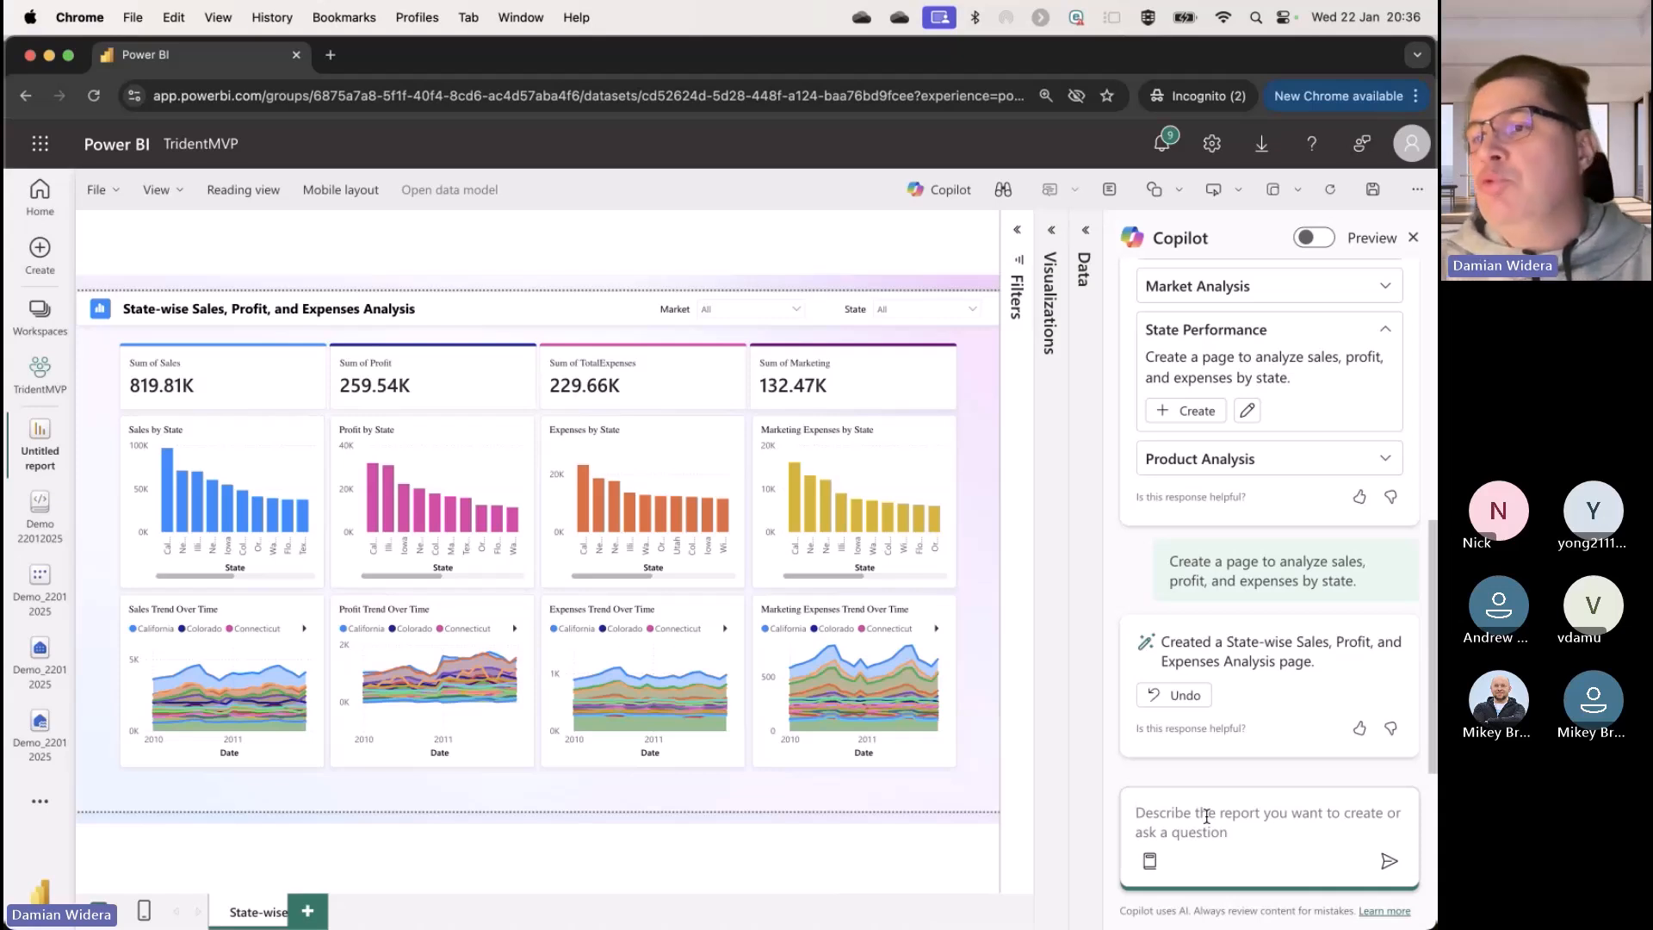
pyautogui.write('Create a page that analyzes performance of sales by product and type')
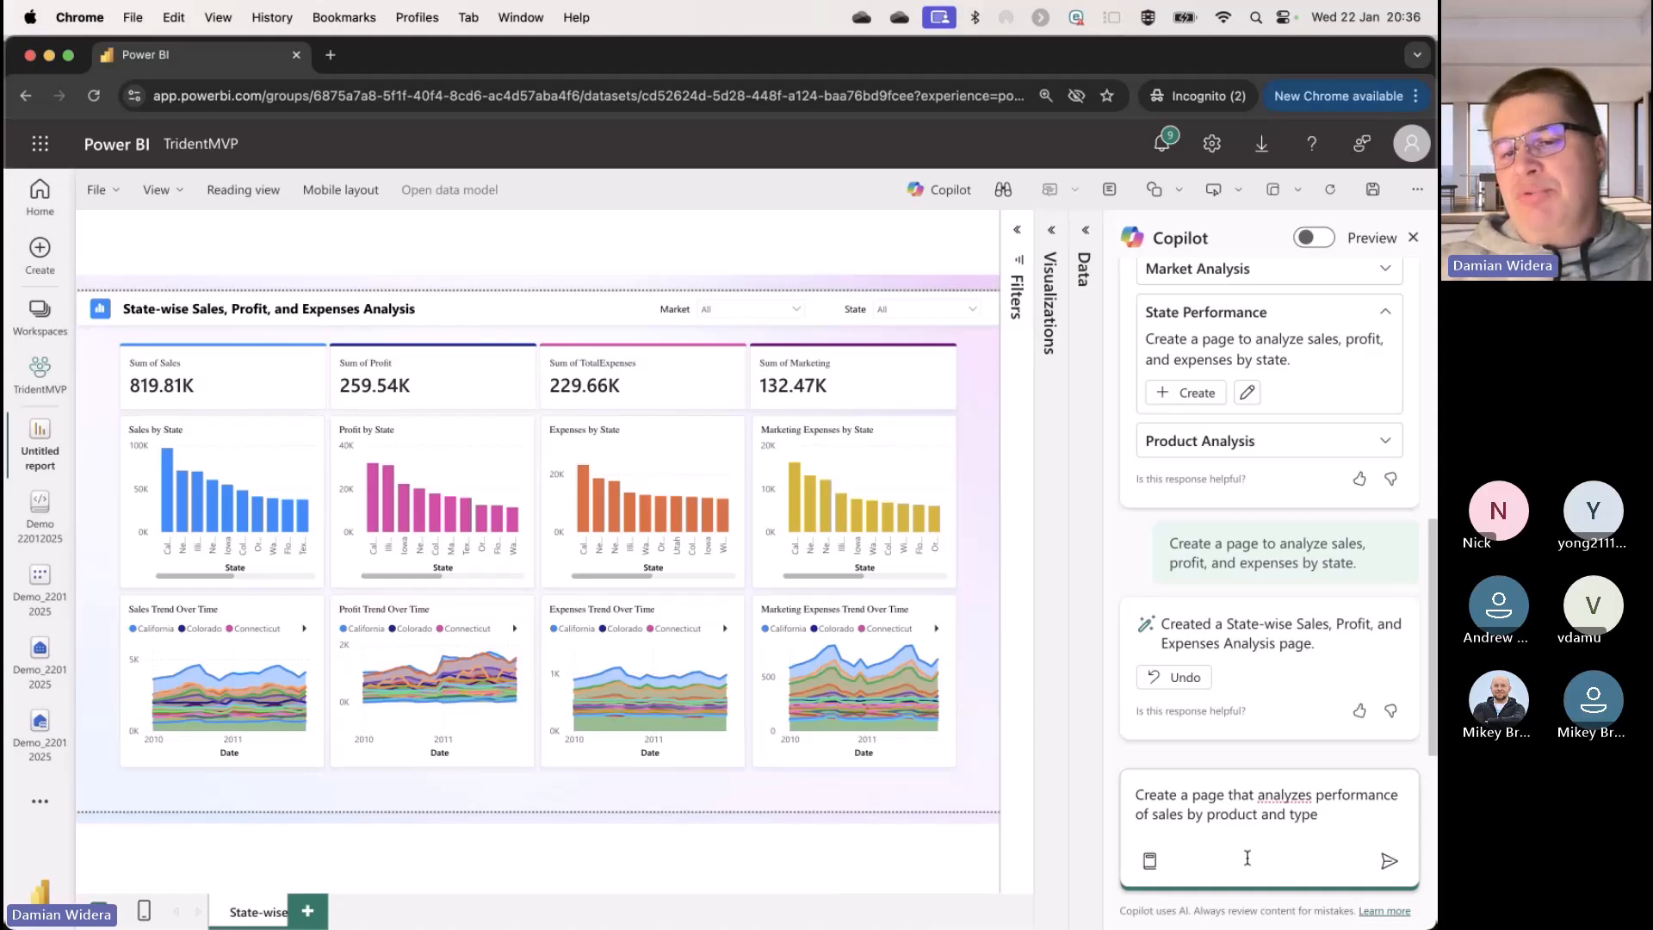
pyautogui.click(1388, 861)
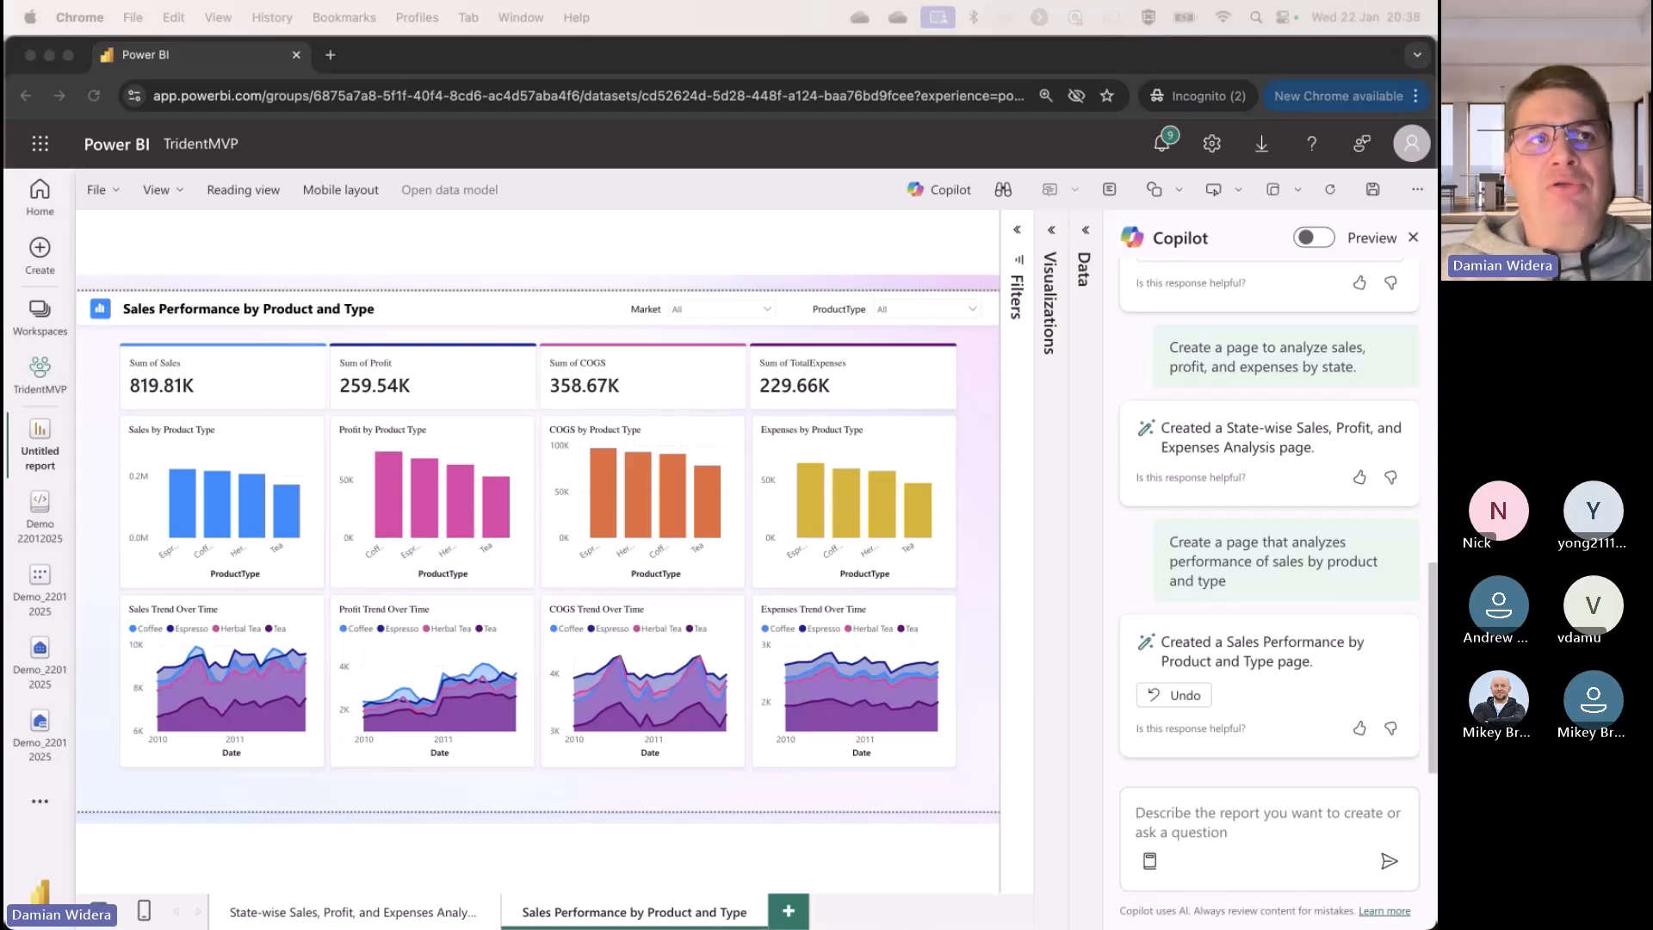
# Step: Send Copilot the prompt "create a page to compare the revenue forectas vs actual"
pyautogui.click(1307, 822)
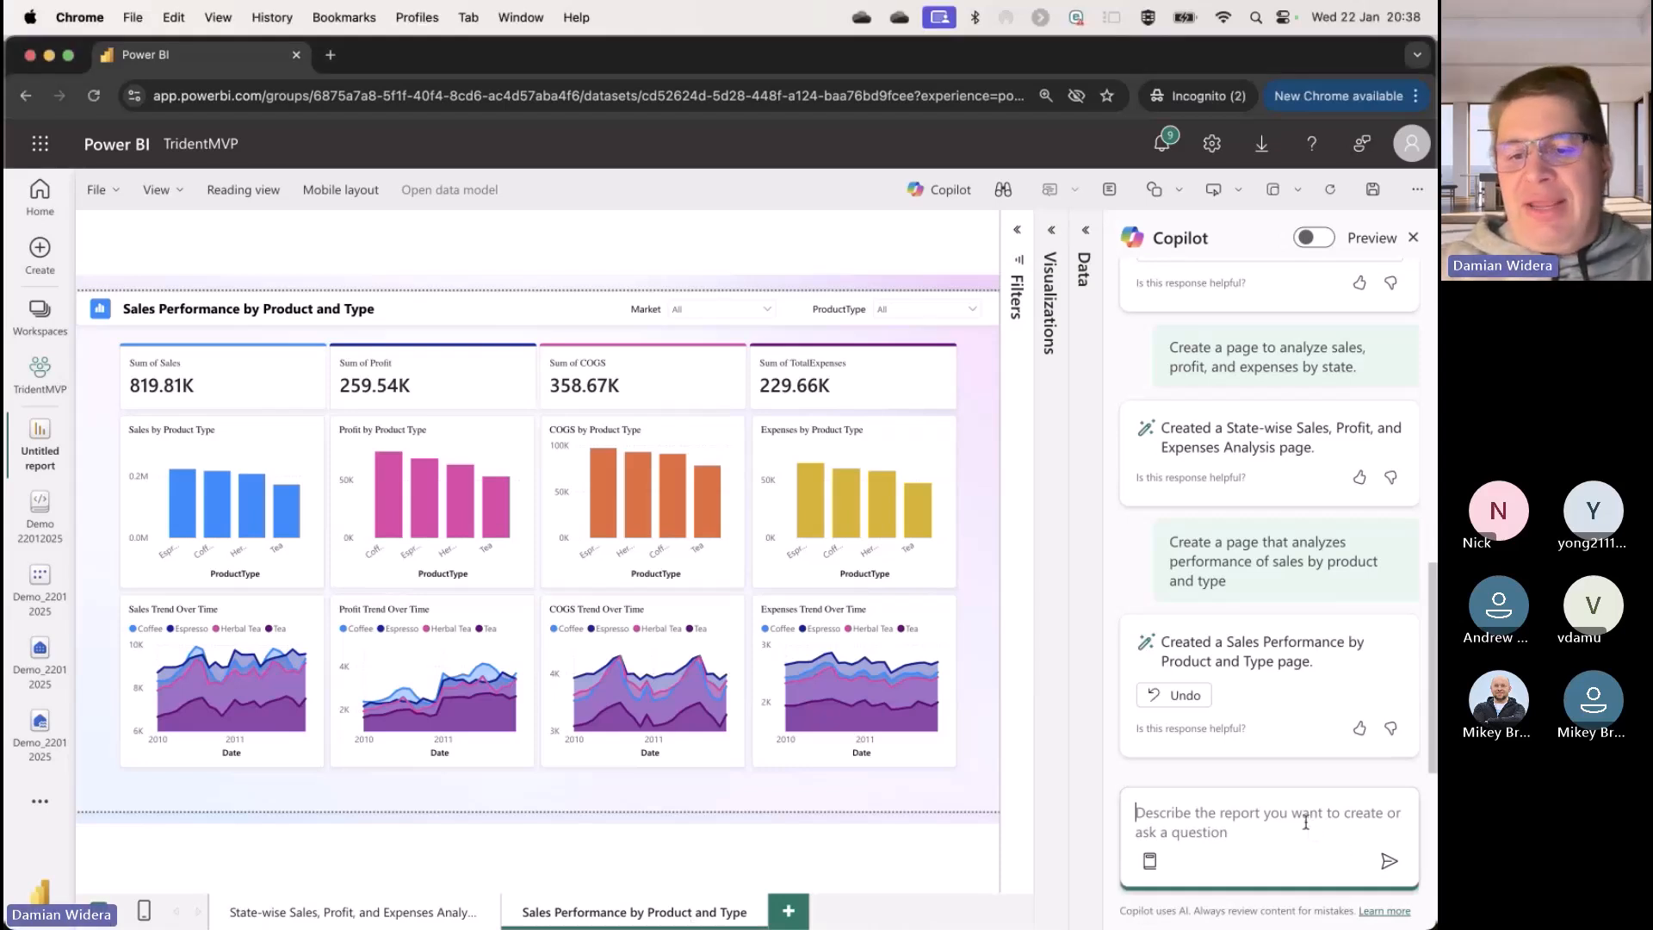
pyautogui.write('create a page to compare the revenue forectas vs actual')
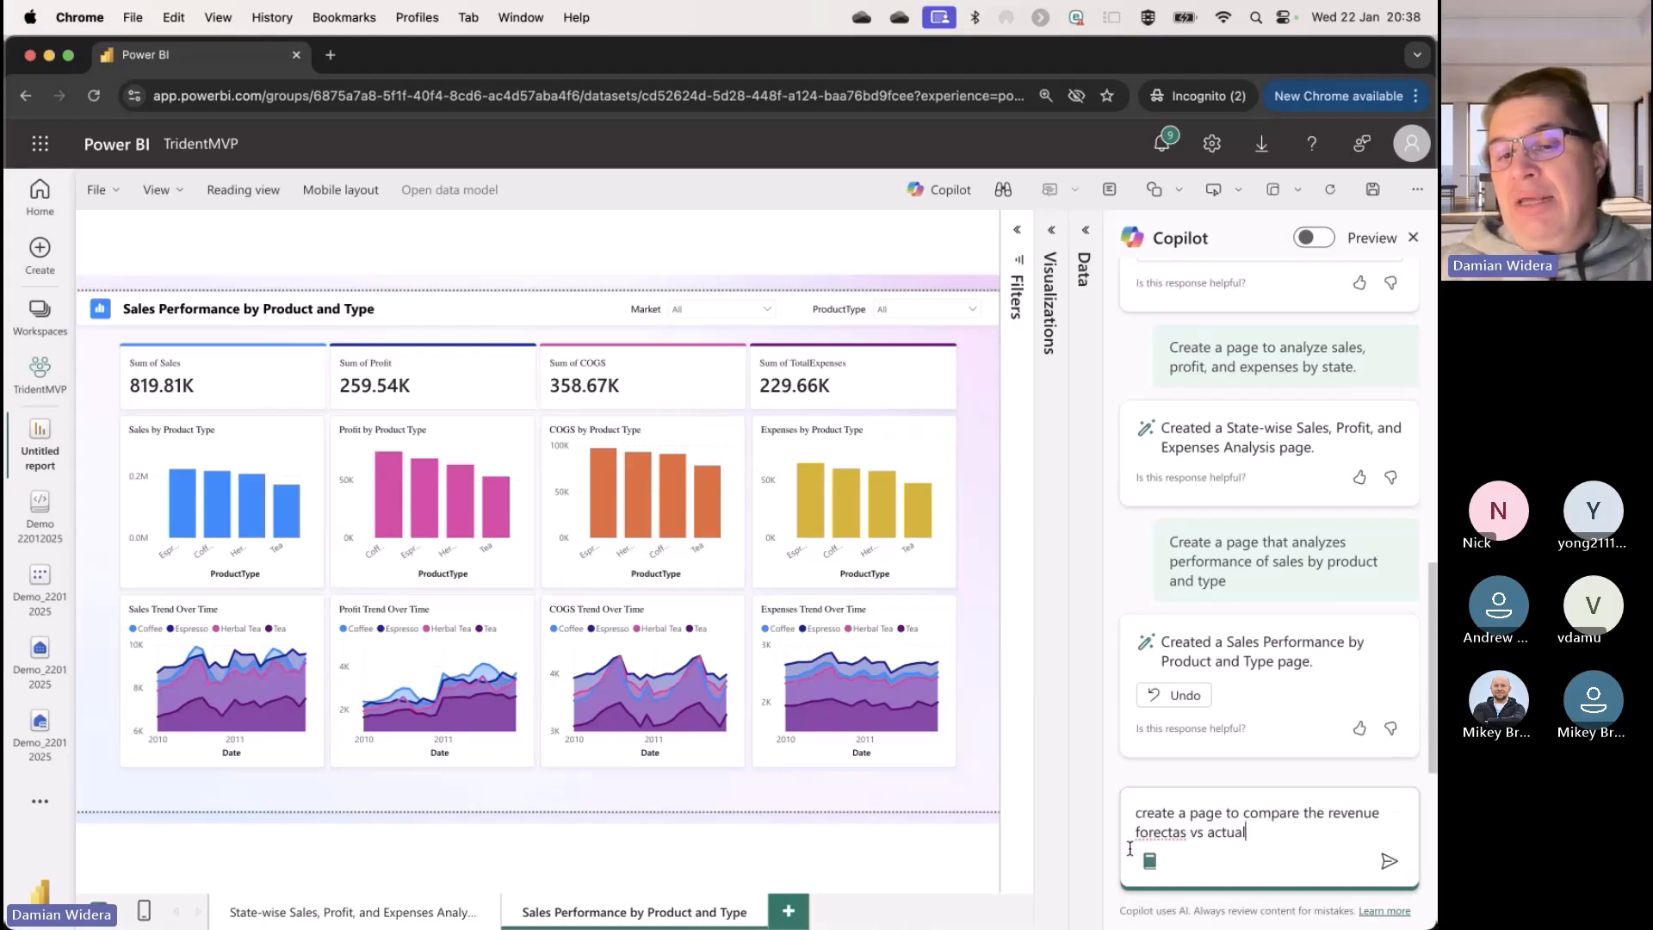
pyautogui.moveTo(1132, 840)
pyautogui.mouseDown()
pyautogui.moveTo(1190, 832)
pyautogui.moveTo(1135, 833)
pyautogui.mouseUp()
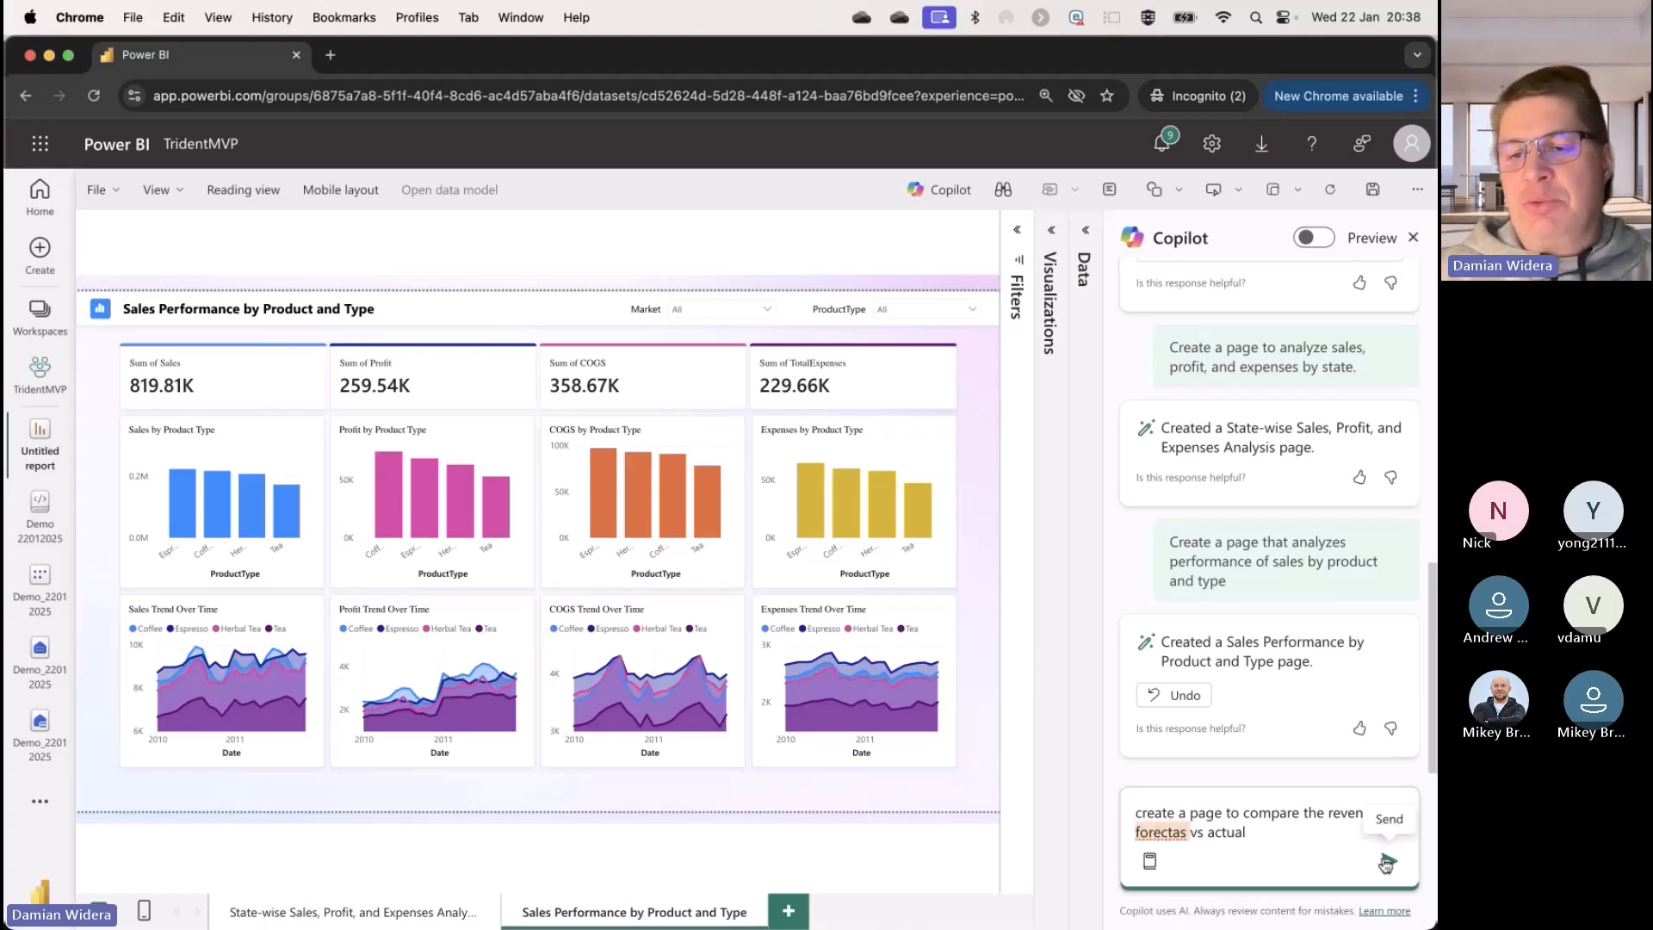
pyautogui.press('Return')
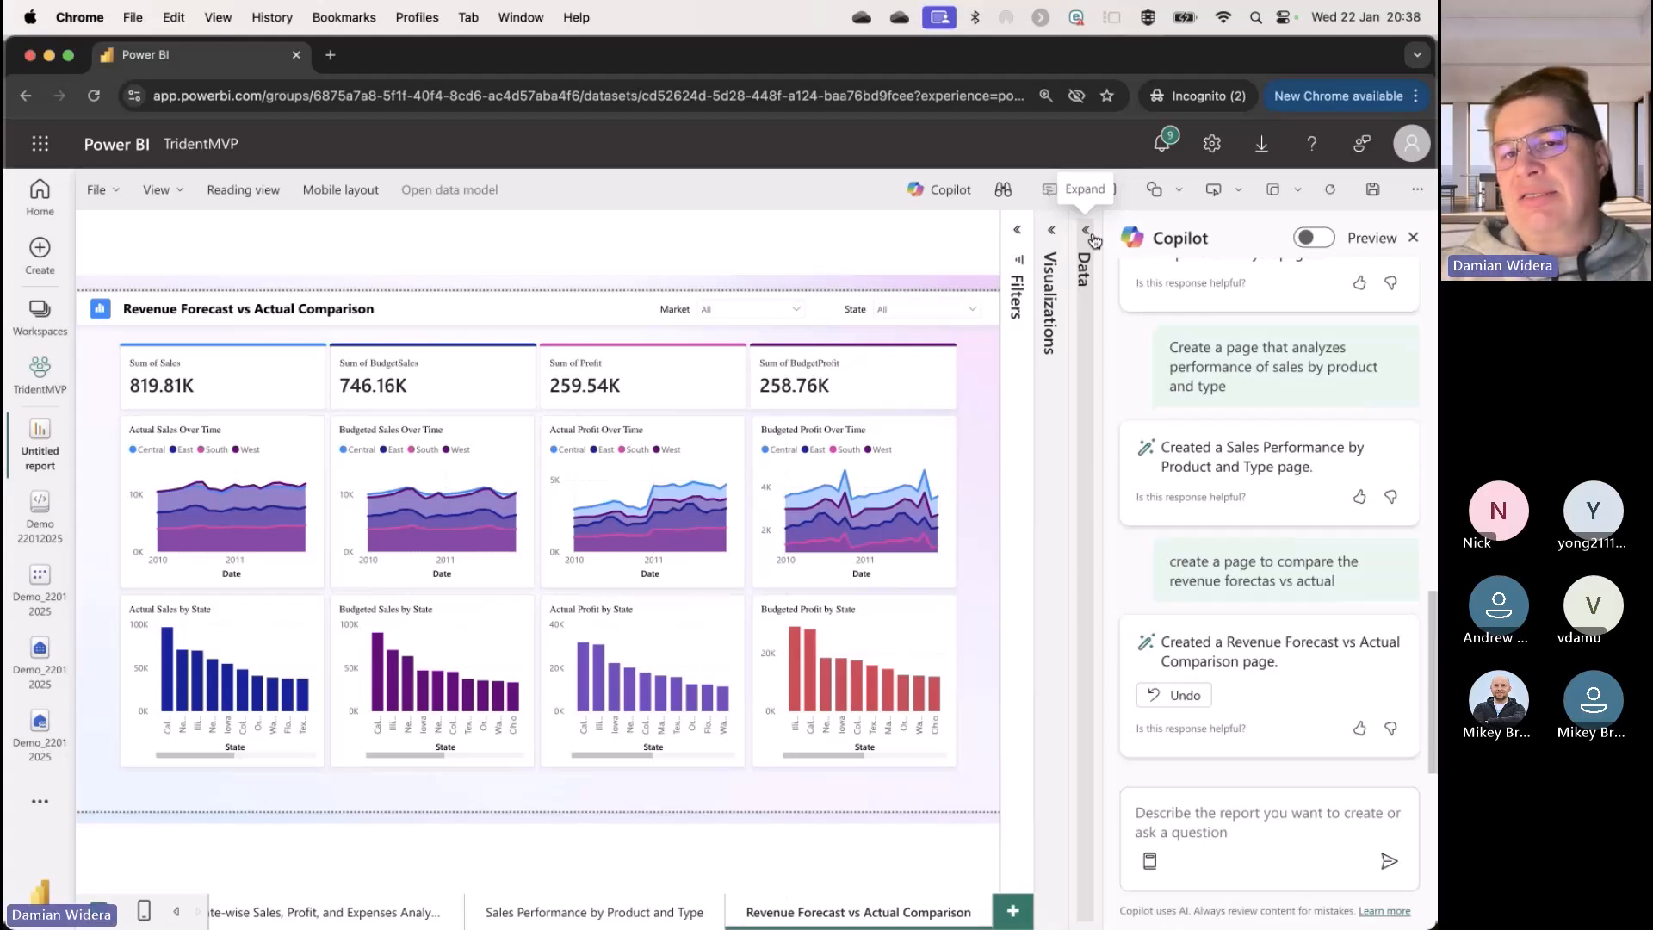
# Step: Check which fields the sales table offers for the forecast comparison, and collapse the field list again
pyautogui.click(1087, 231)
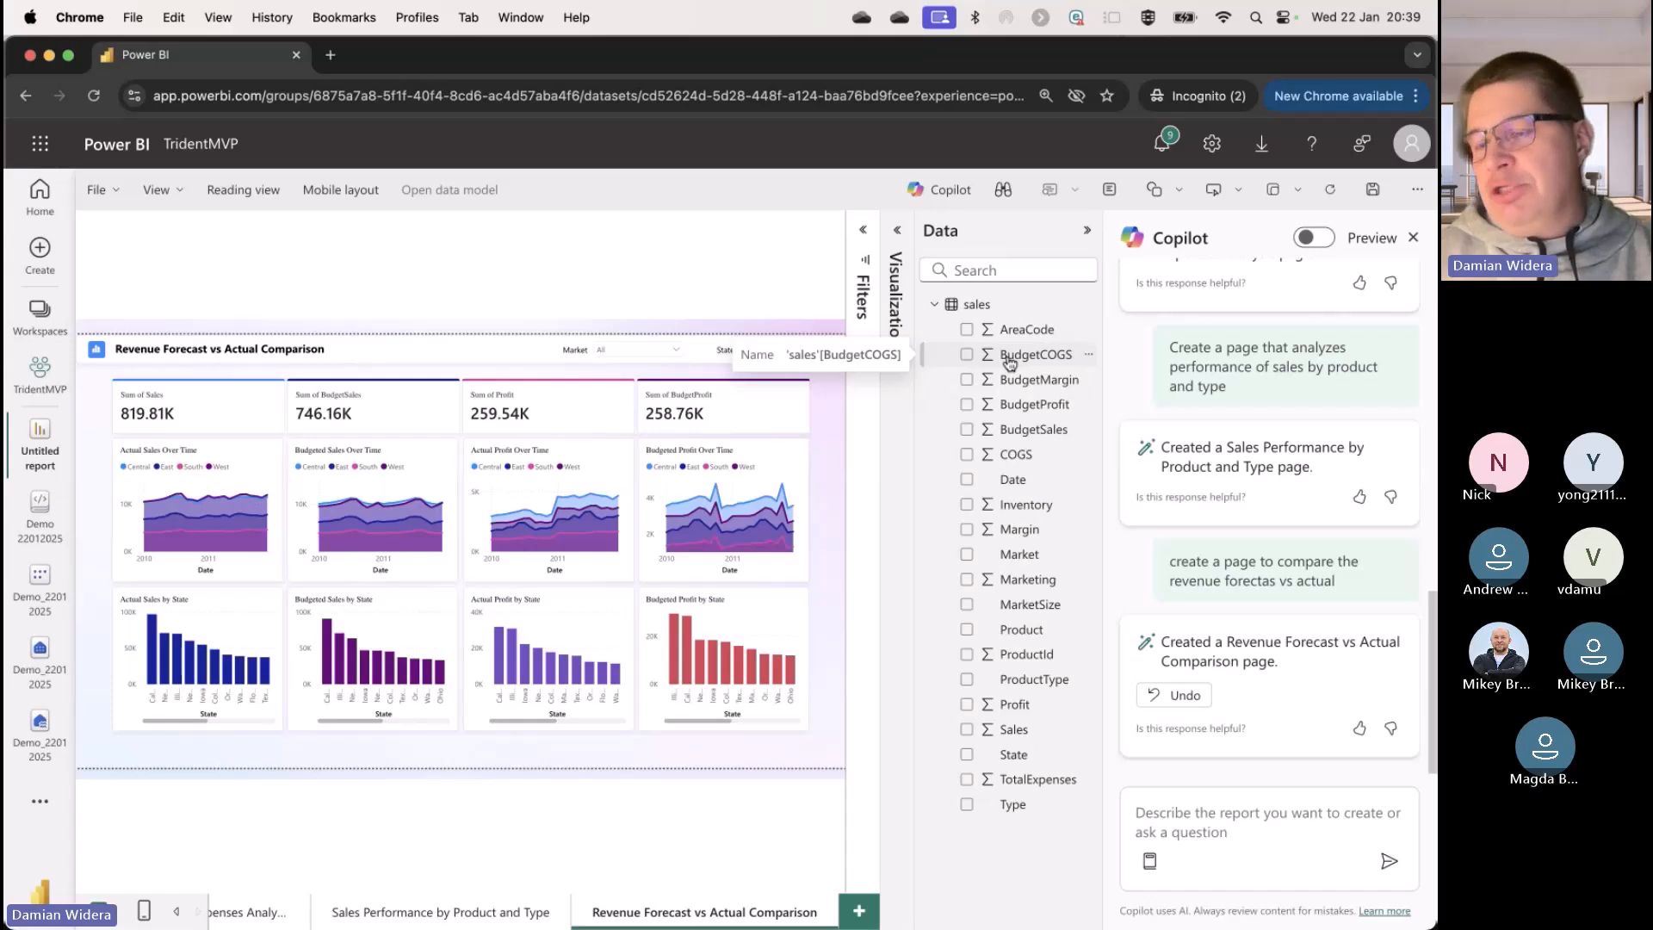
pyautogui.click(1085, 233)
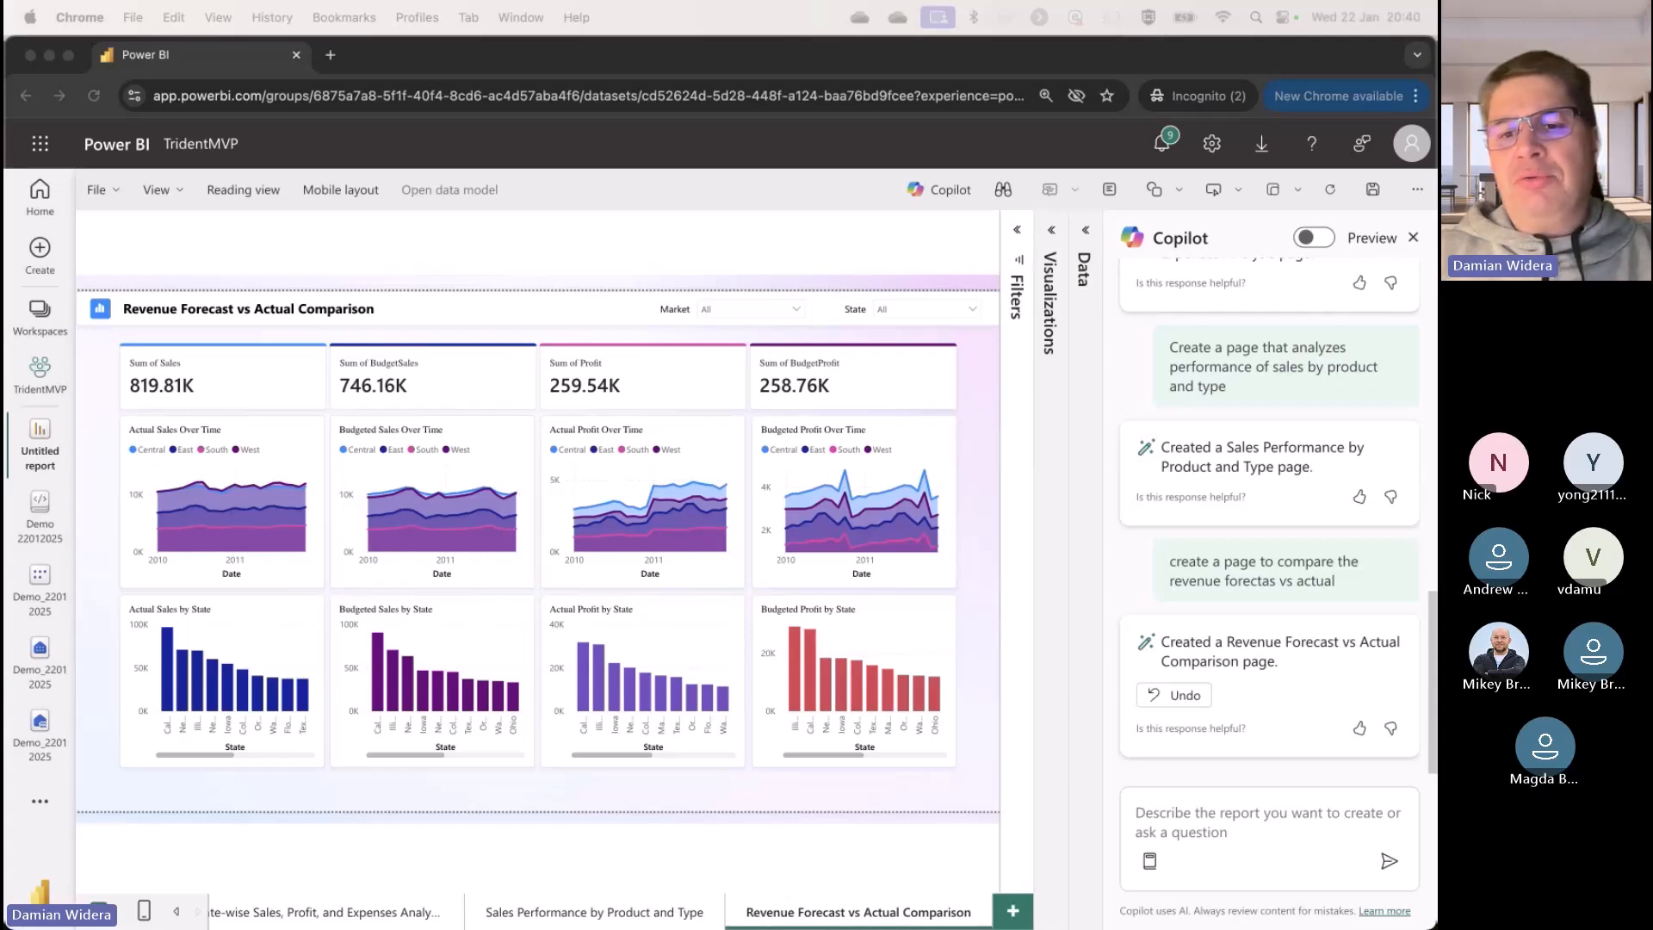
# Step: Ask Copilot "what is the market with the lowest sales?"
pyautogui.click(1197, 799)
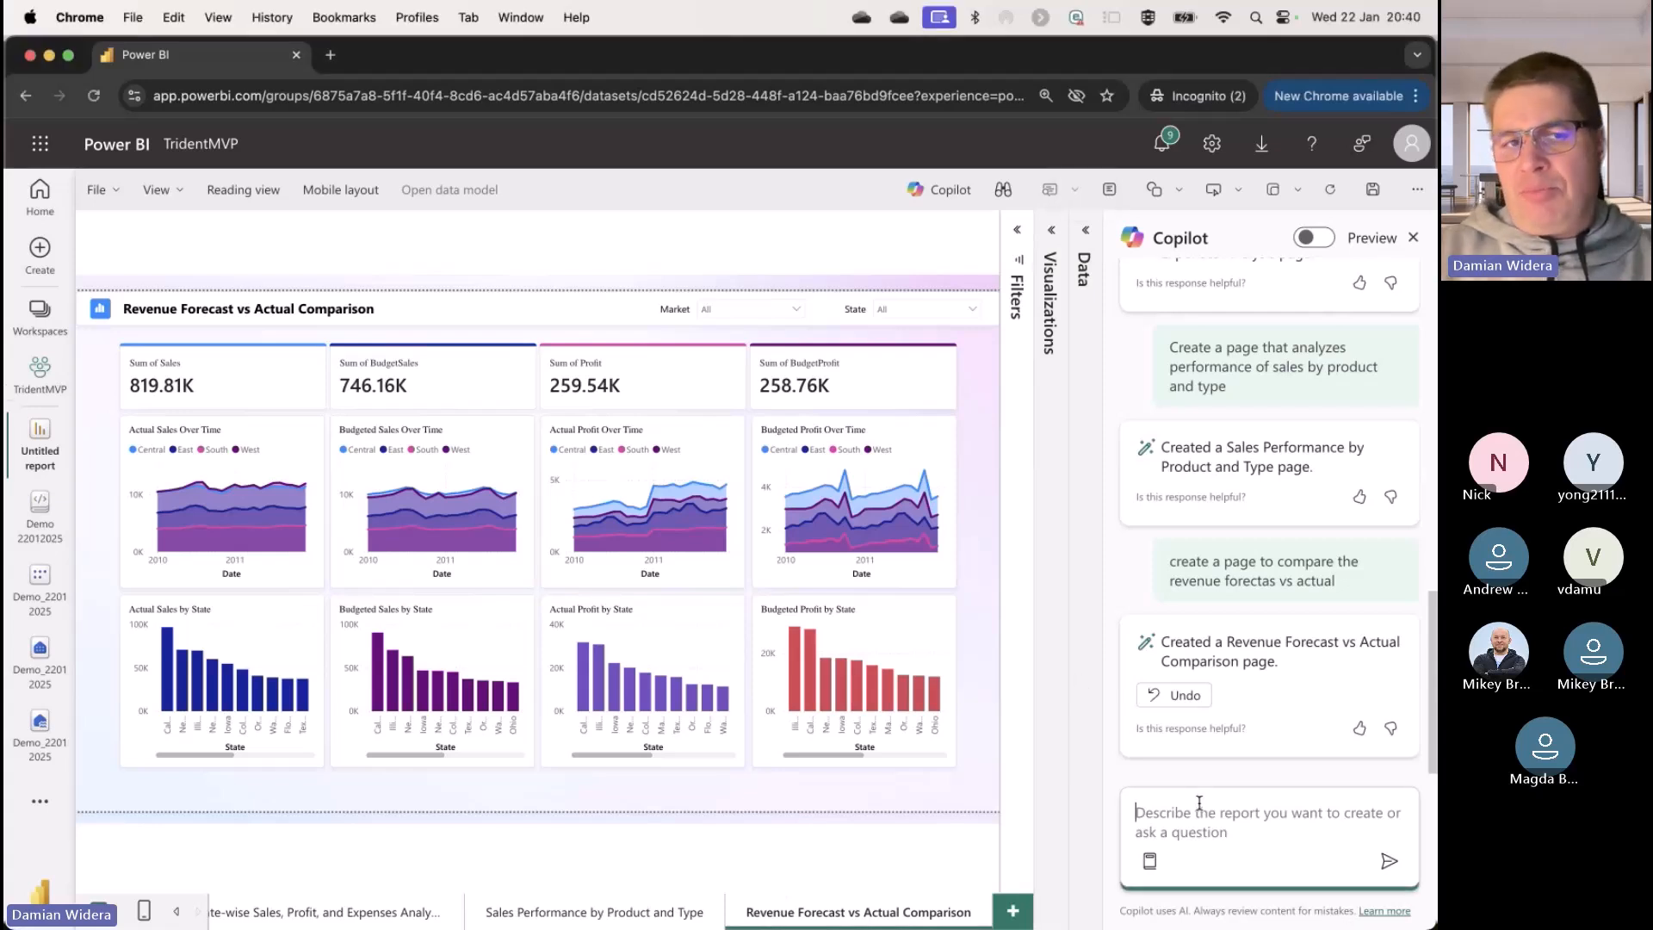
pyautogui.write('what is the market with the lowest sales?')
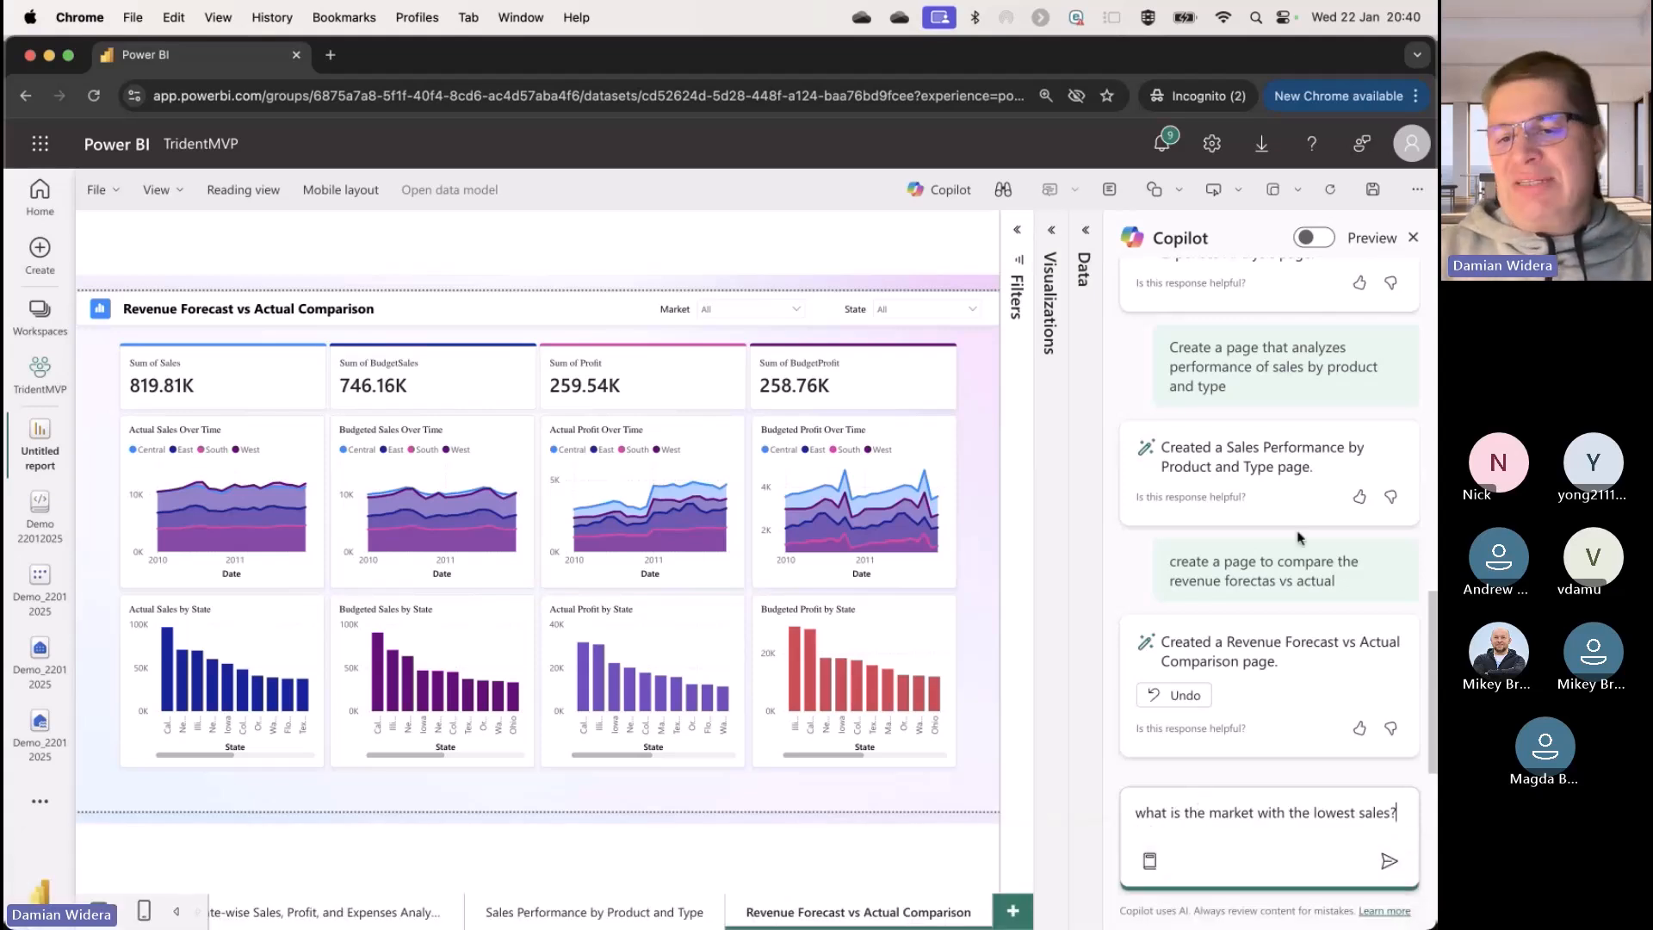
pyautogui.press('Return')
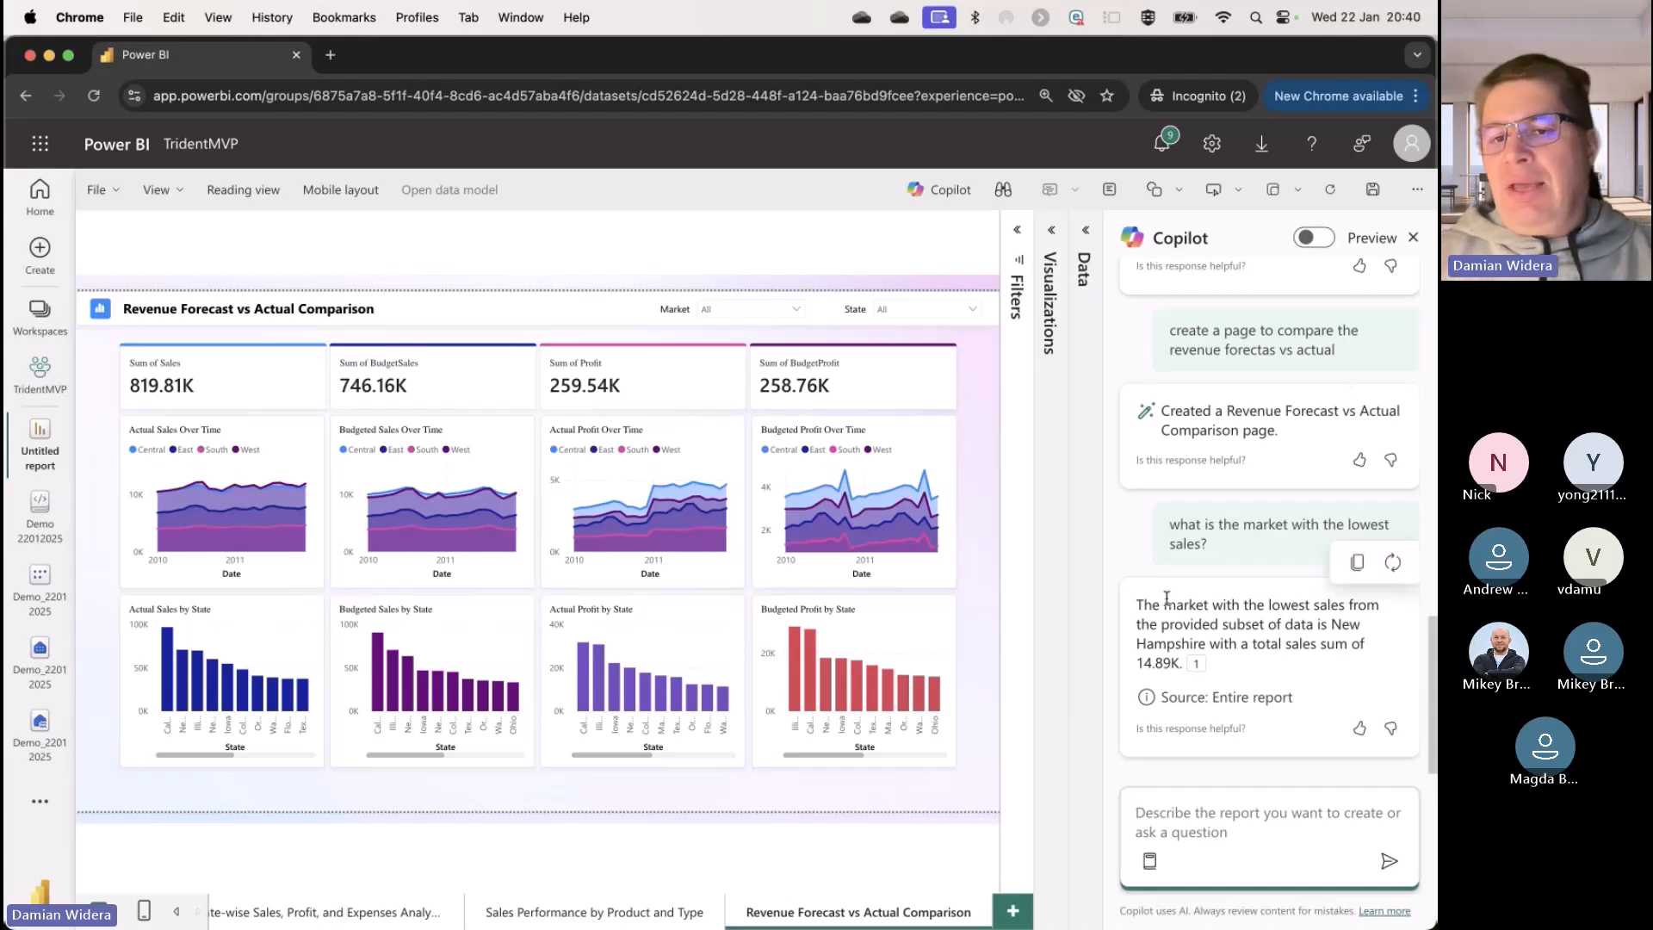
# Step: Highlight Copilot's answer about the market with the lowest sales and open the source visual it cites
pyautogui.moveTo(1143, 610); pyautogui.dragTo(1167, 612)
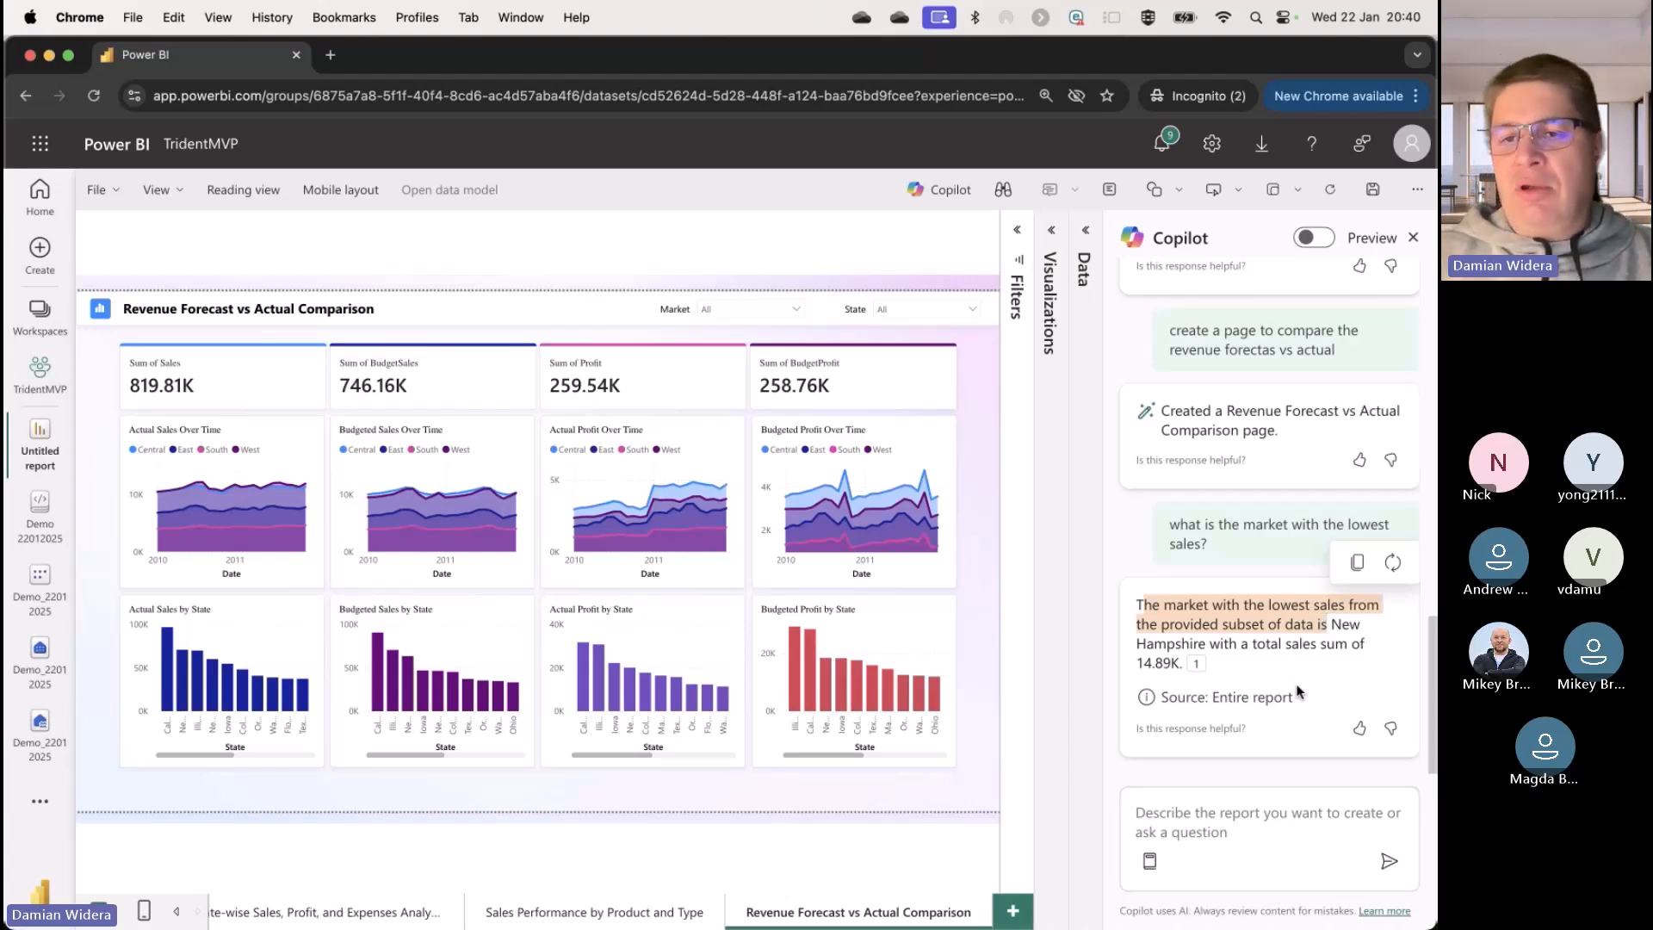
pyautogui.click(1198, 674)
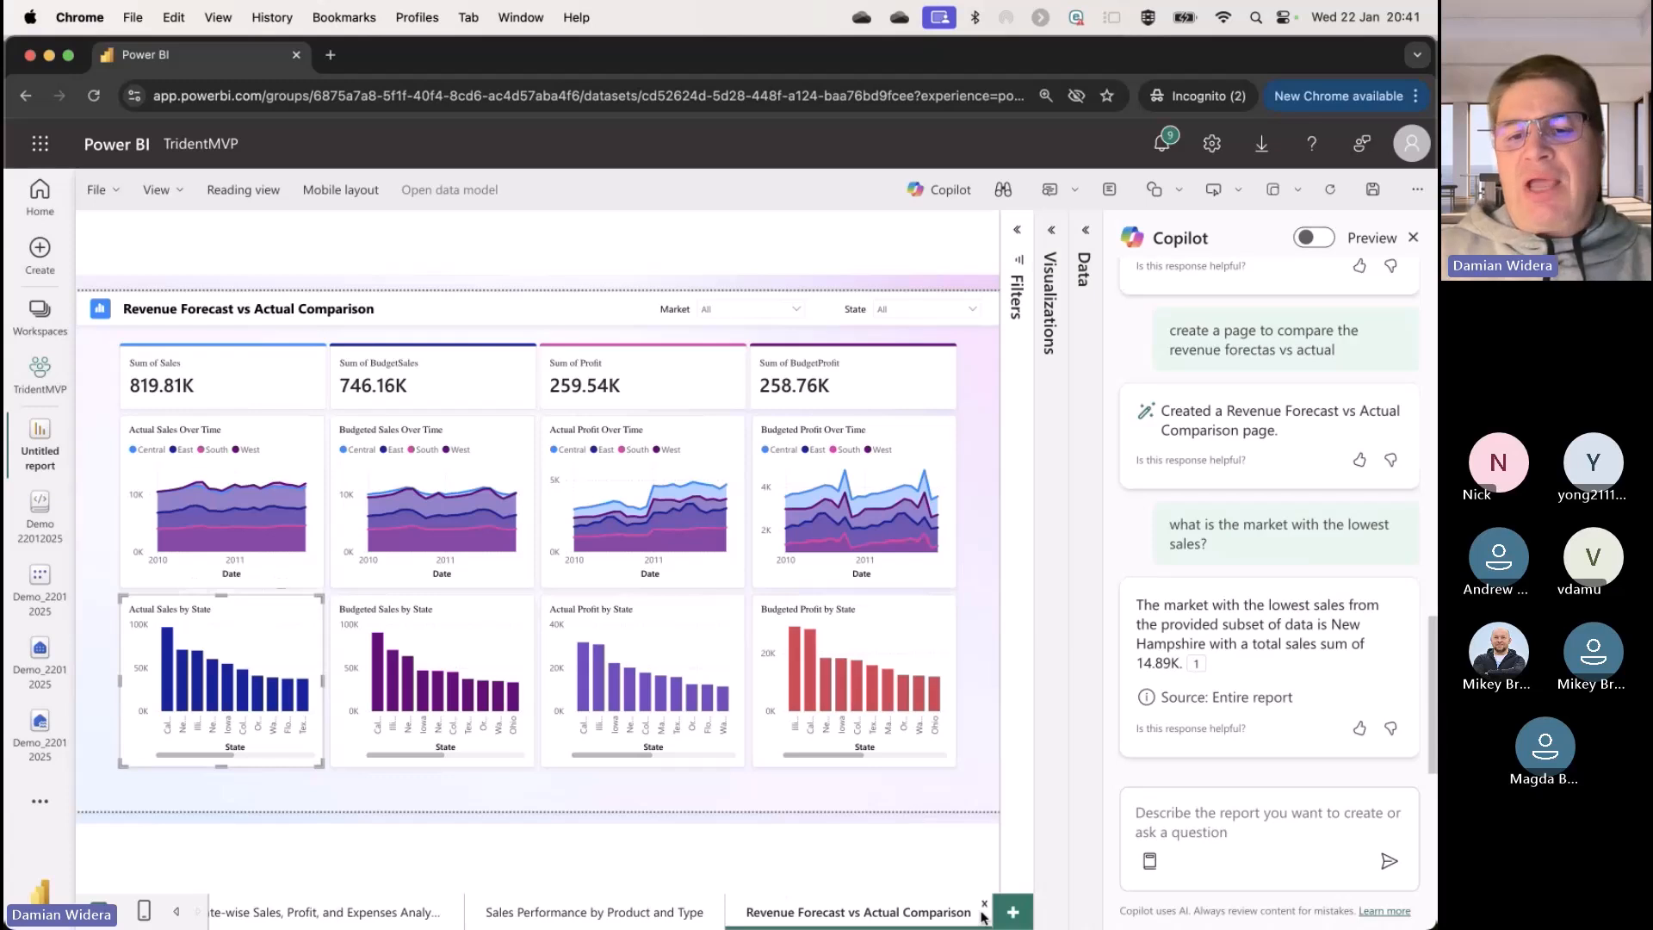
# Step: Add a blank report page and insert a Narrative visual enlarged to the full page height and about half its width
pyautogui.click(1013, 912)
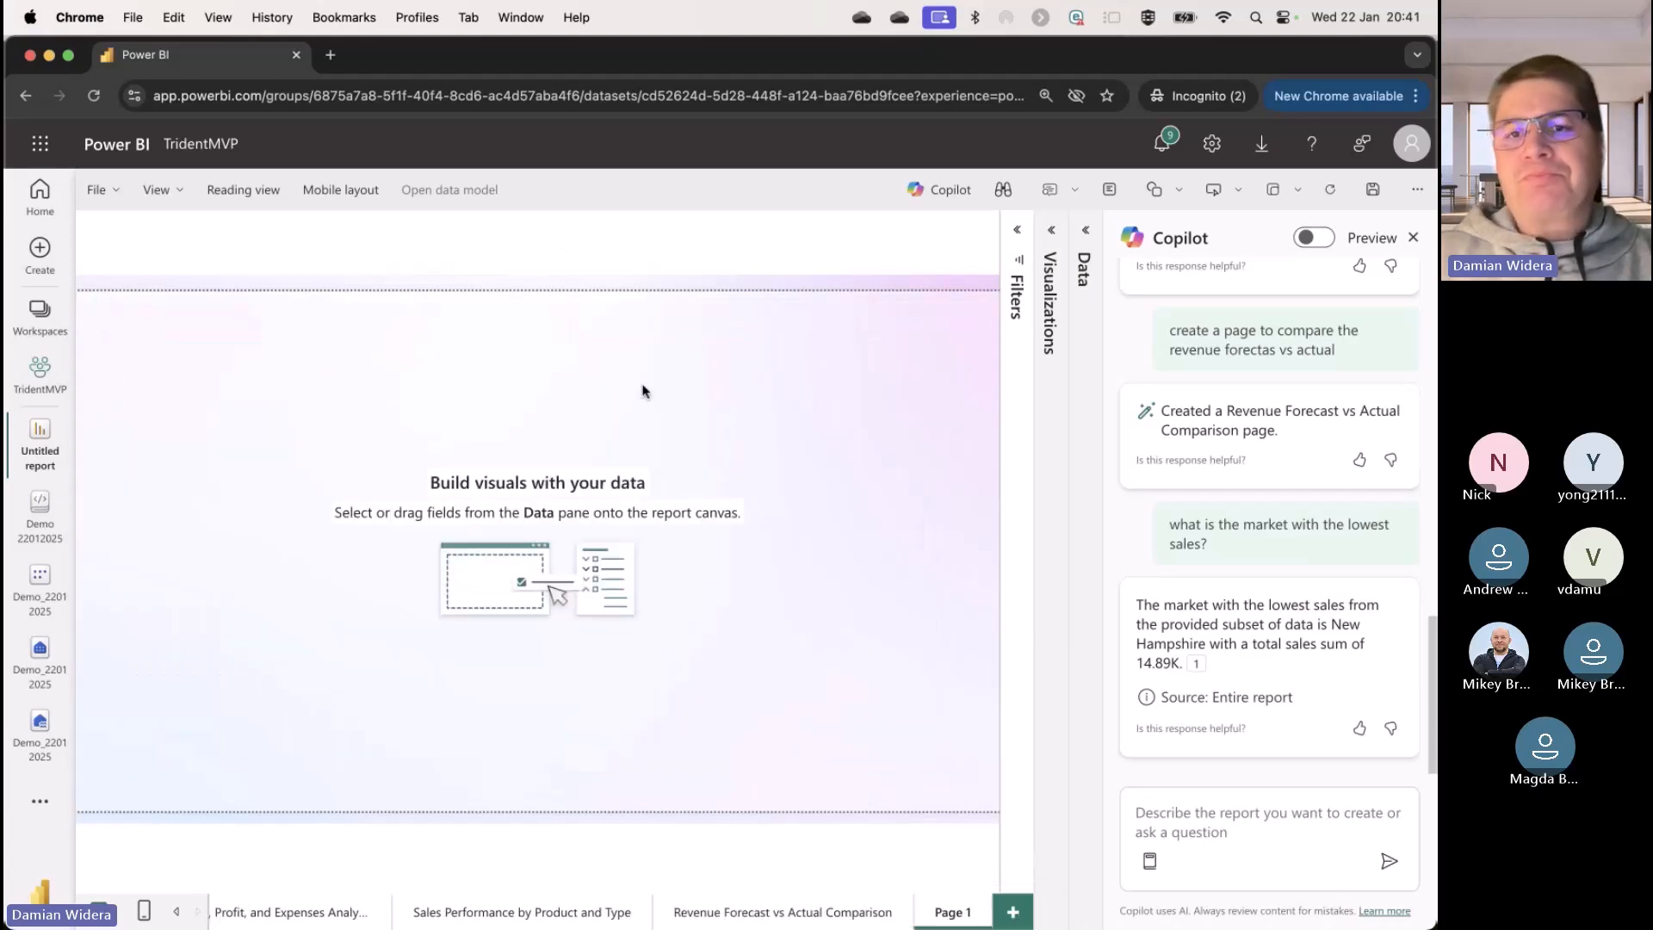
pyautogui.click(1057, 231)
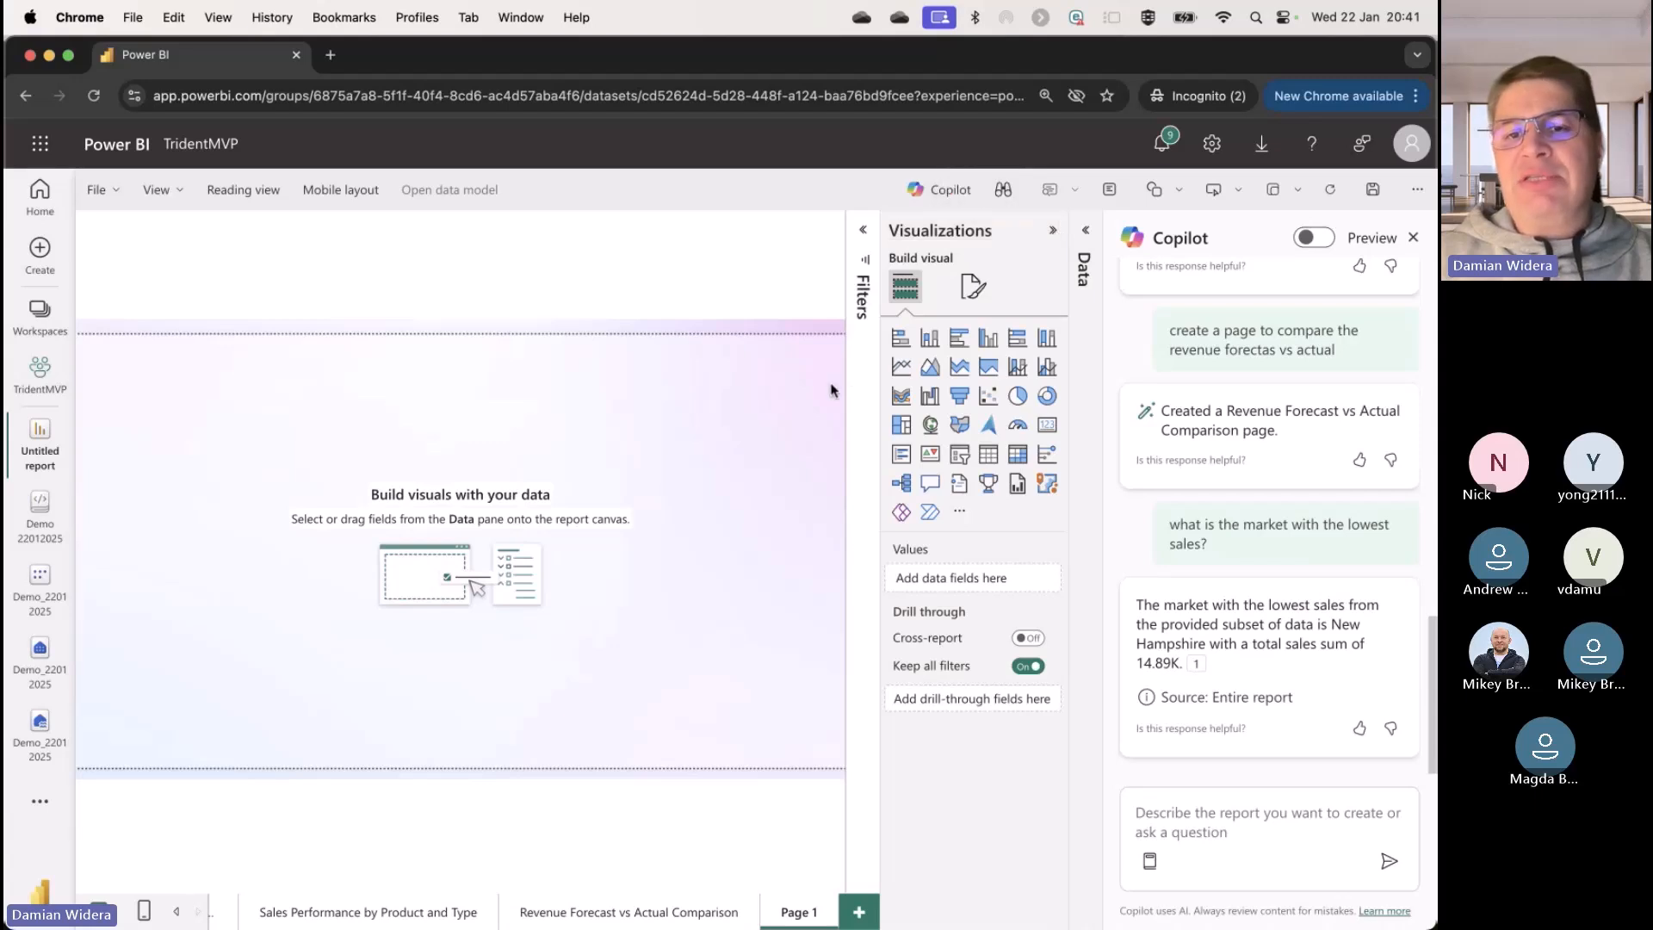
pyautogui.click(969, 486)
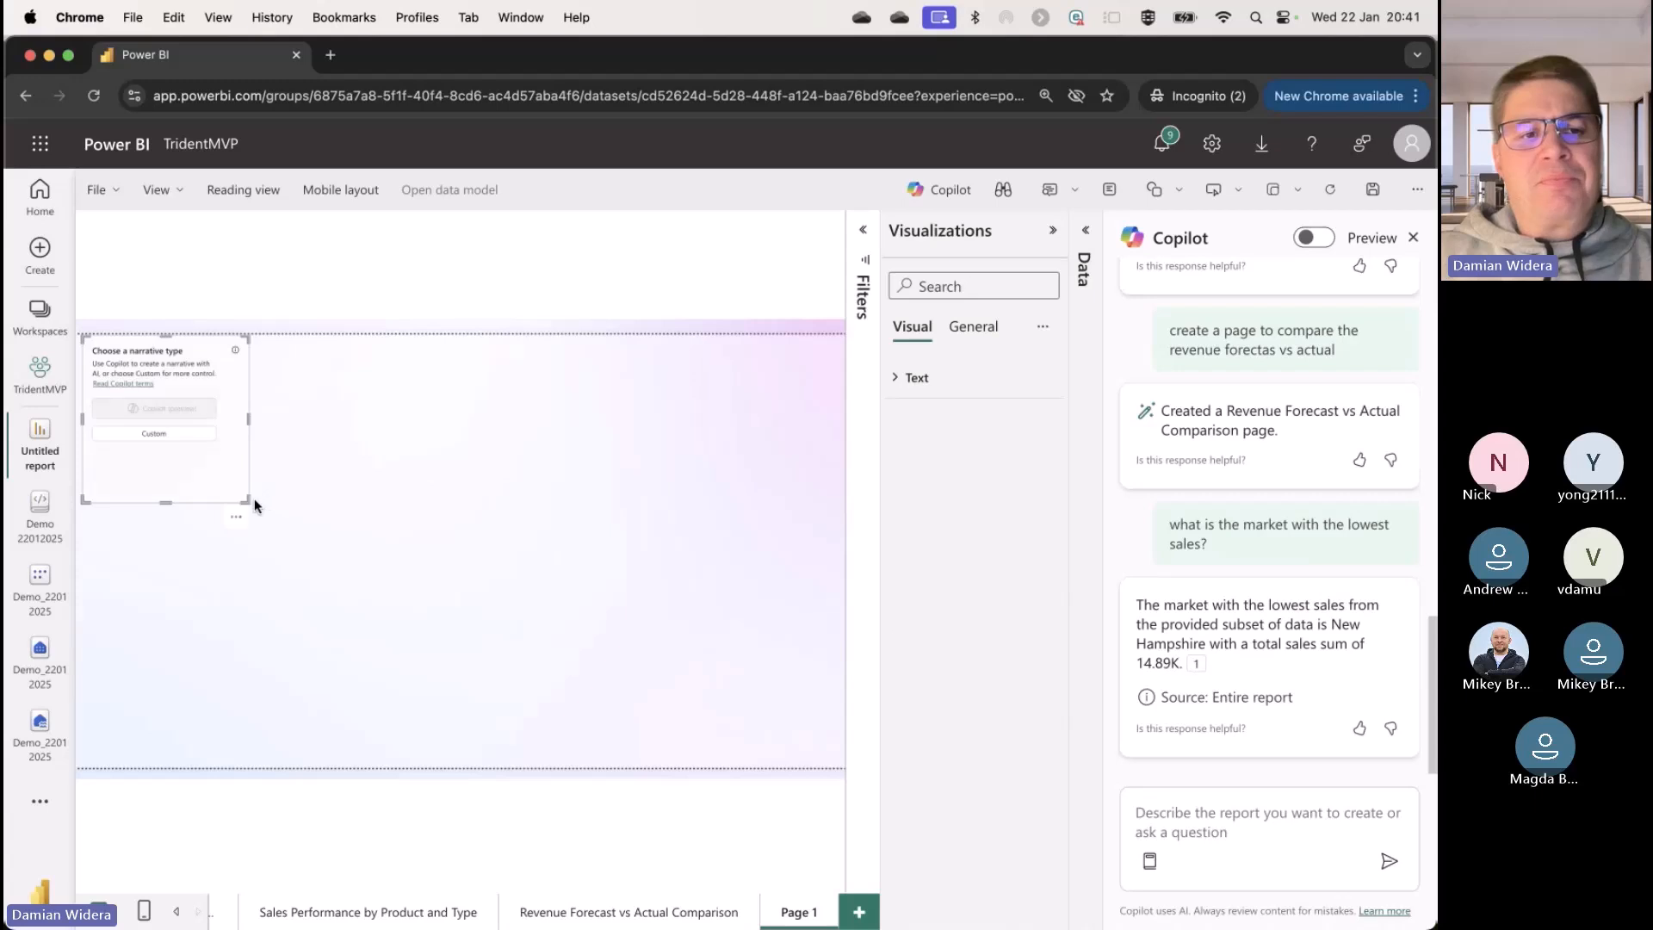
pyautogui.moveTo(252, 501); pyautogui.dragTo(498, 764)
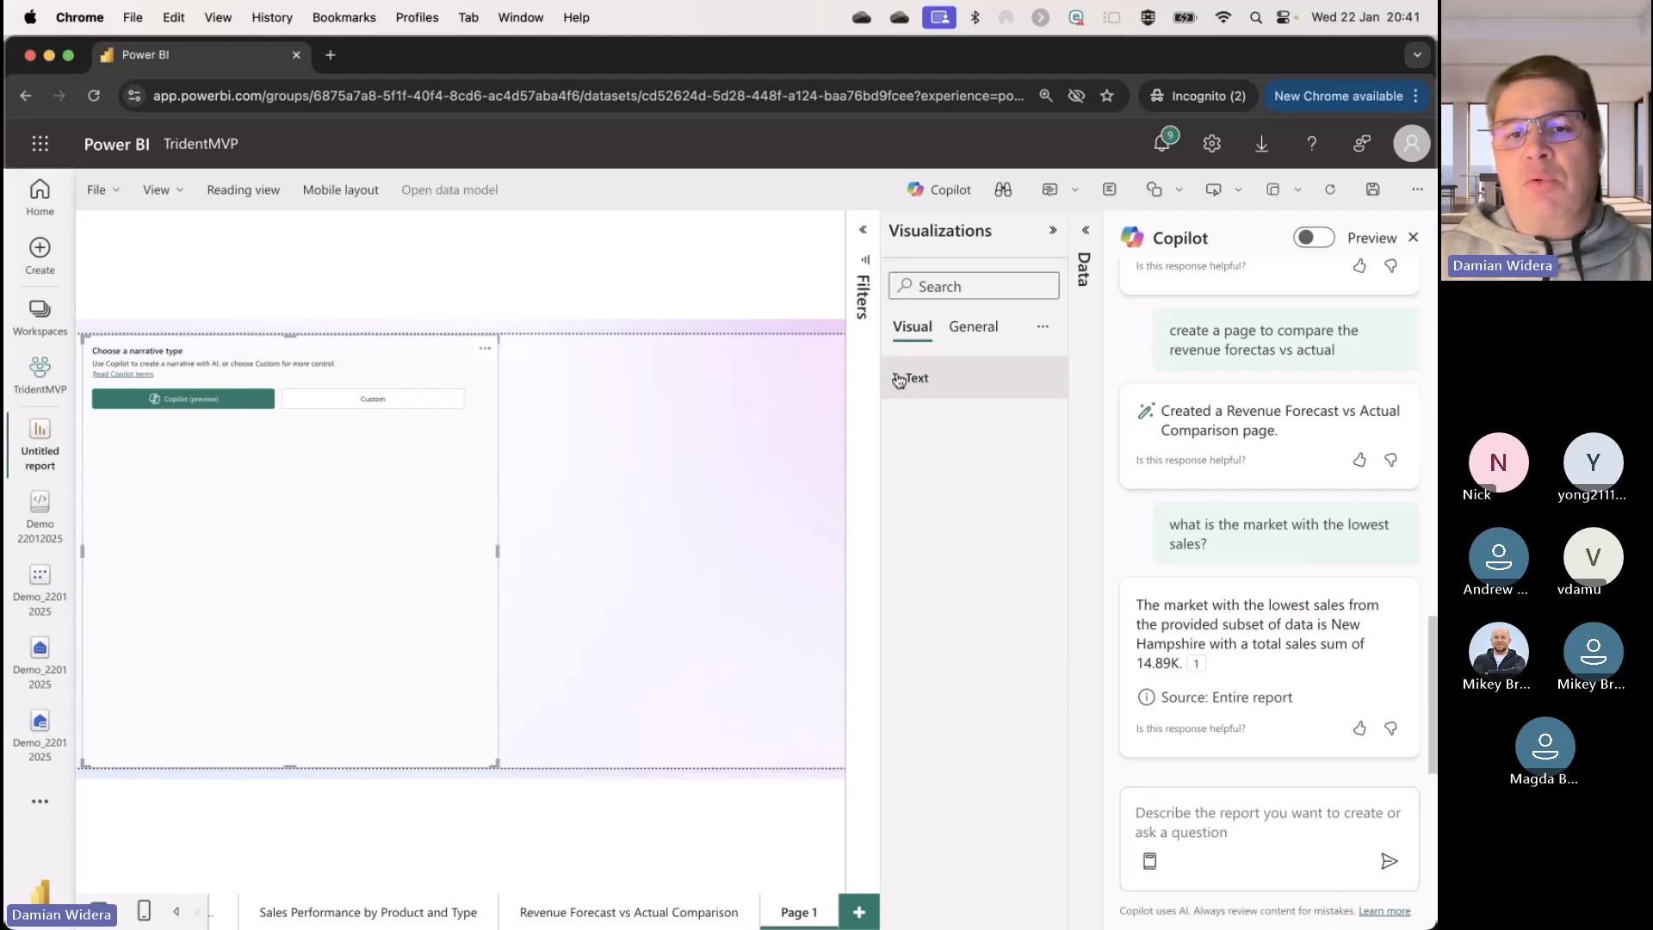
# Step: Choose the Copilot narrative type for the visual and set its text size to 16
pyautogui.click(960, 379)
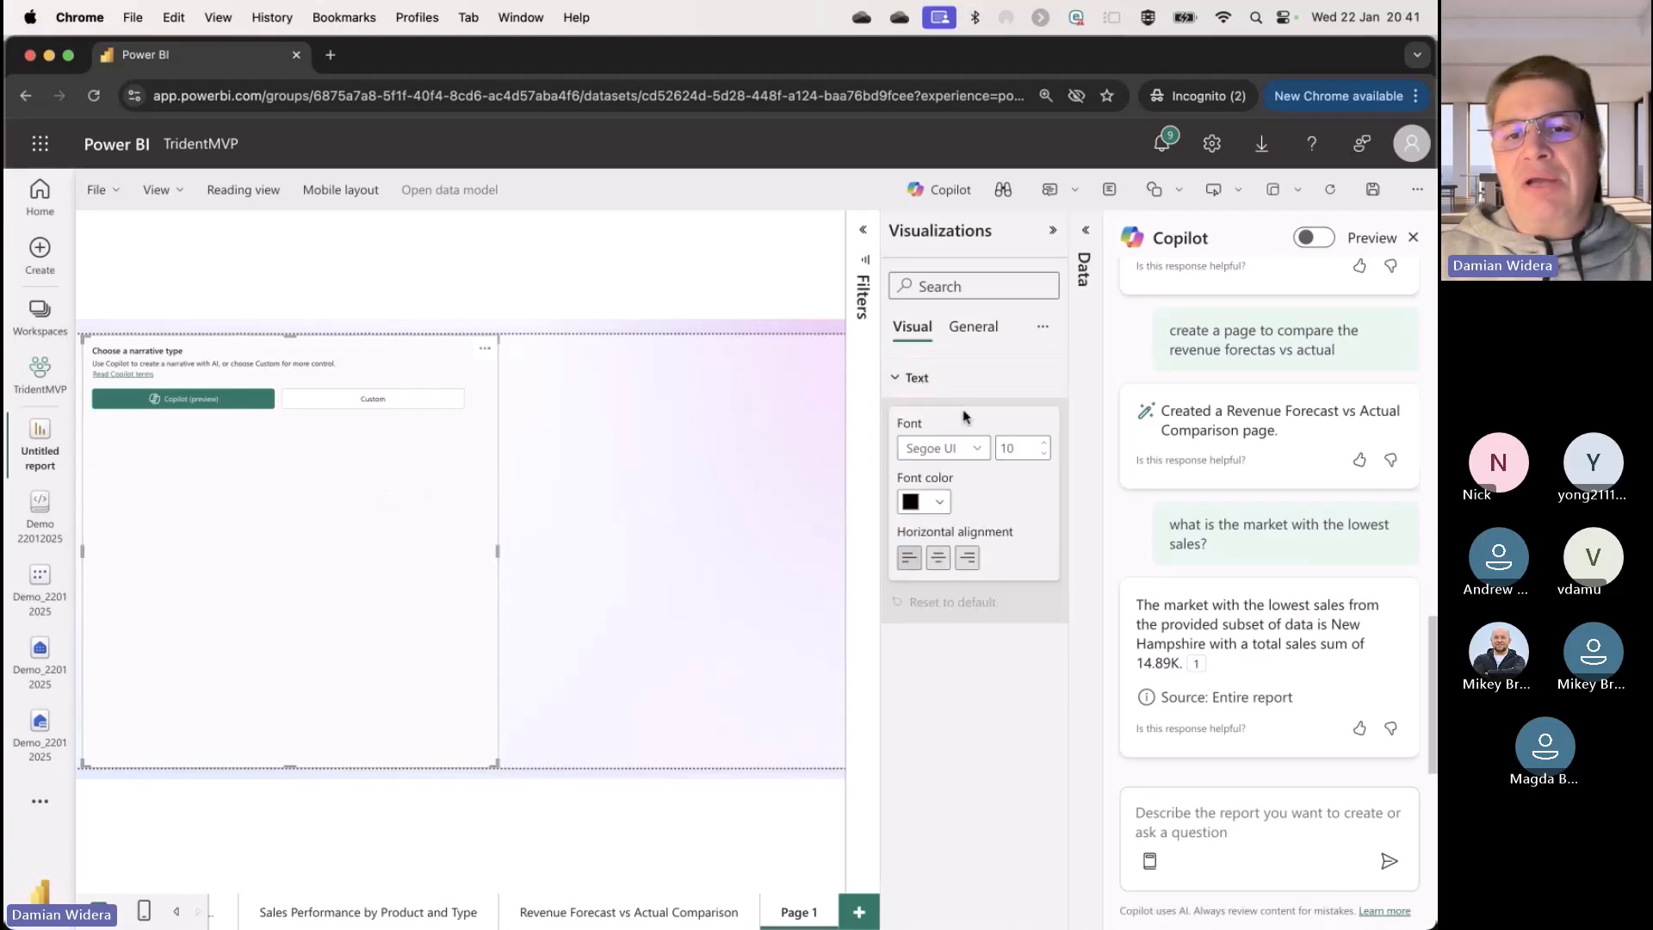
pyautogui.click(172, 403)
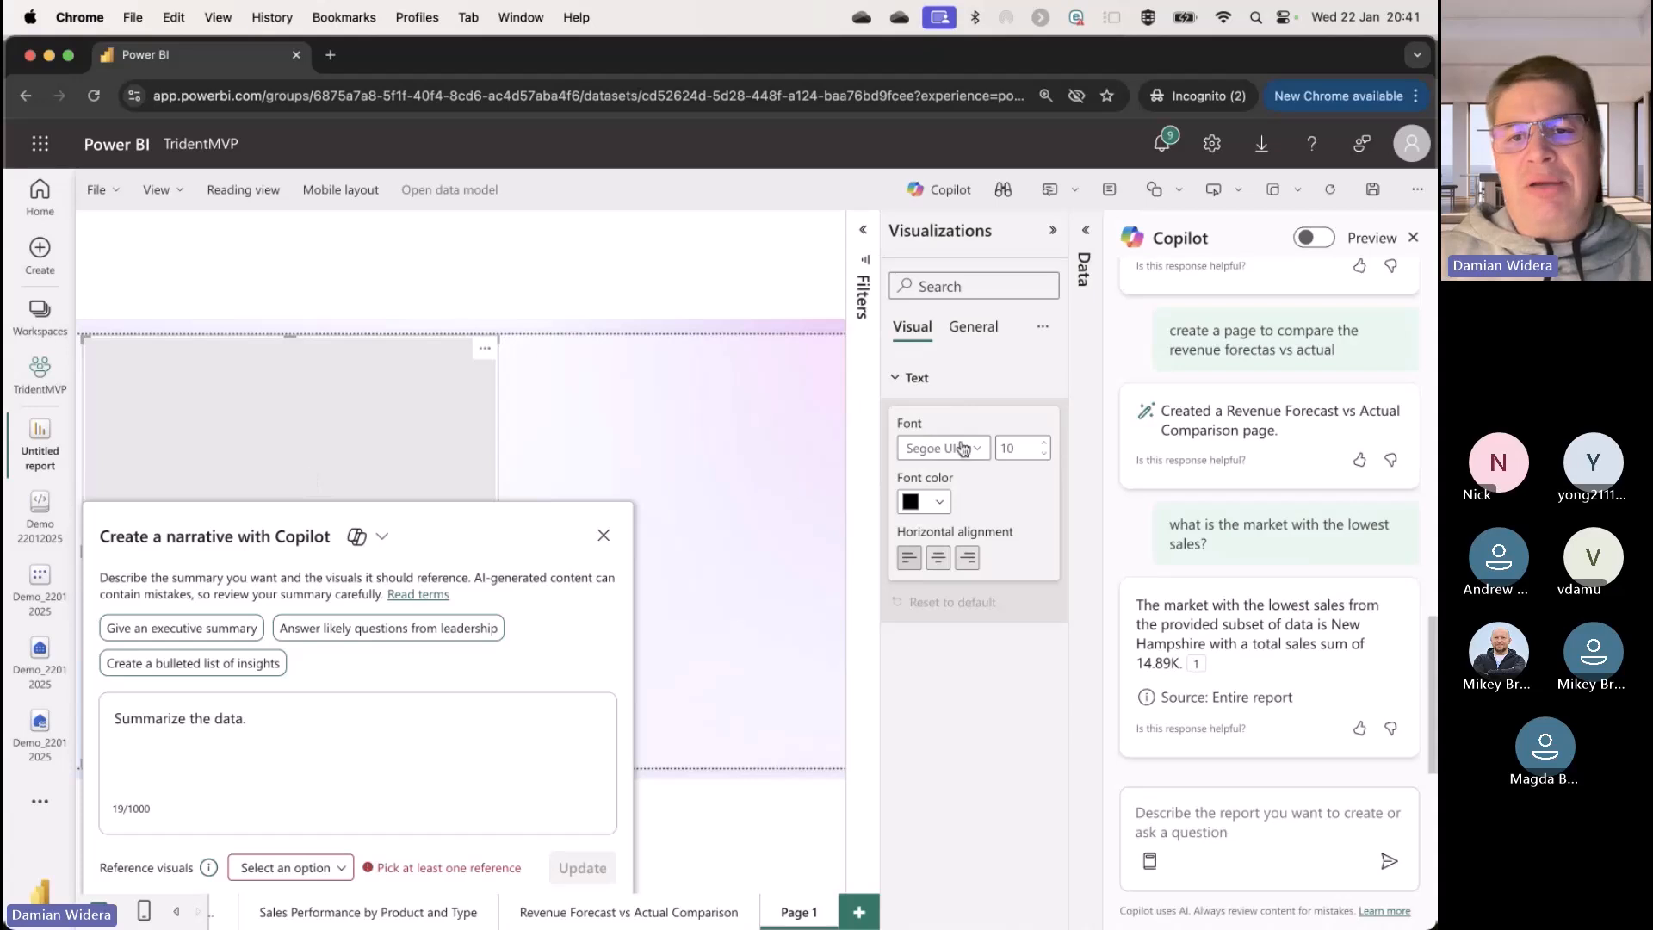
pyautogui.click(1044, 444)
pyautogui.click(1044, 454)
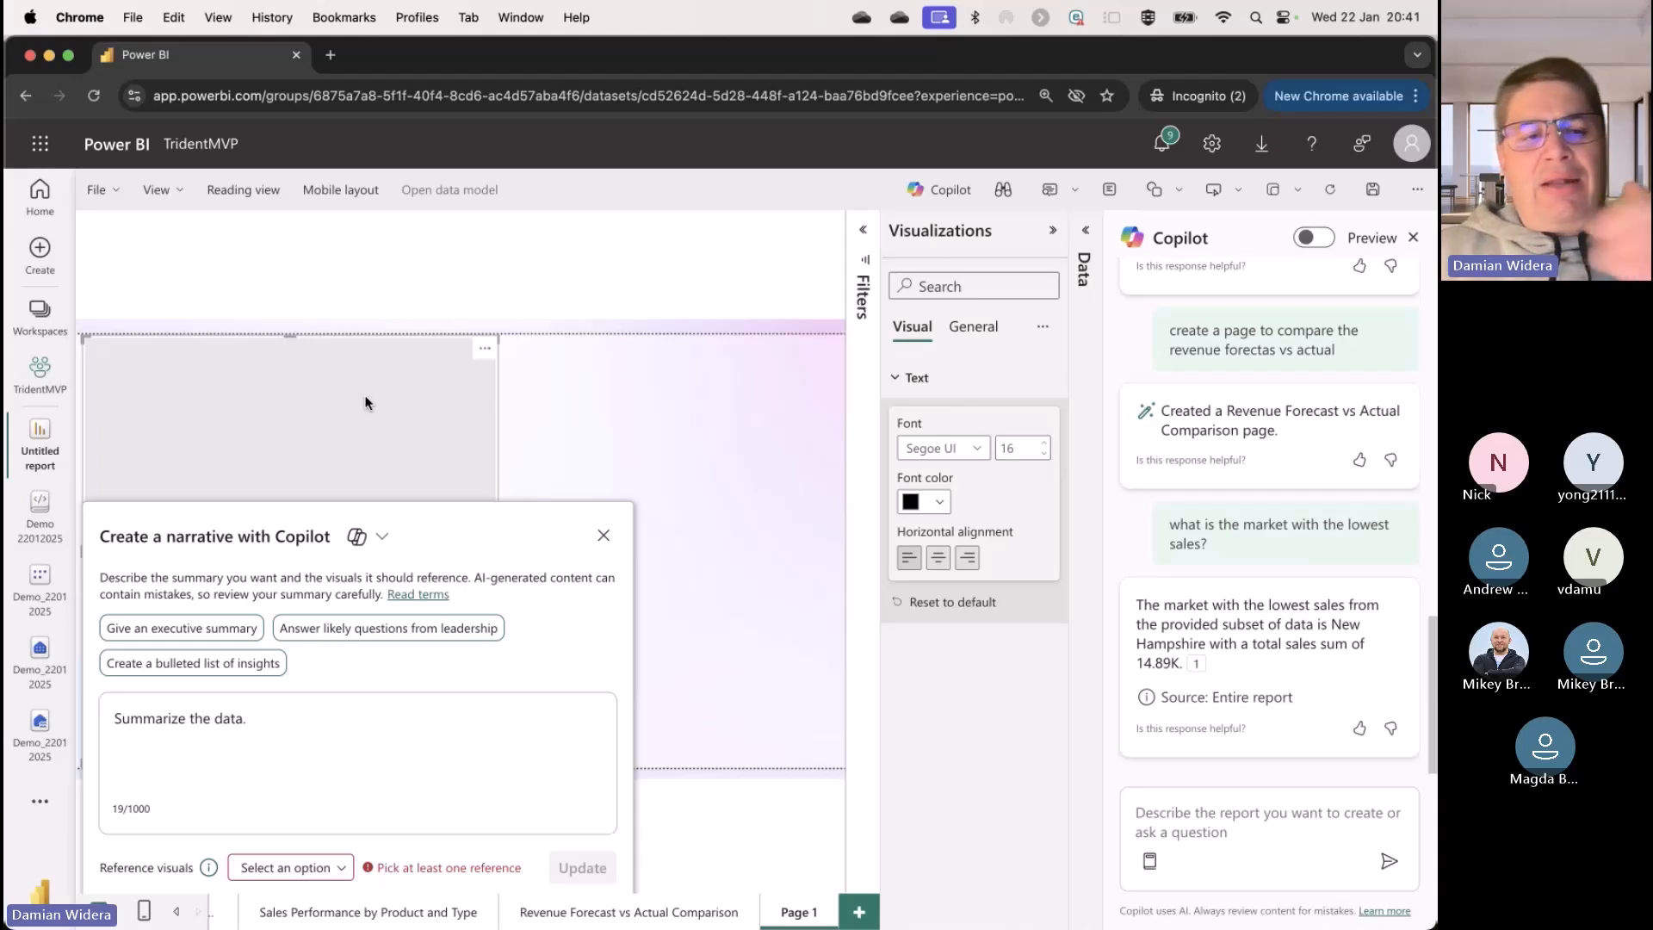
# Step: Select all report pages as the reference visuals for the Copilot narrative
pyautogui.click(312, 869)
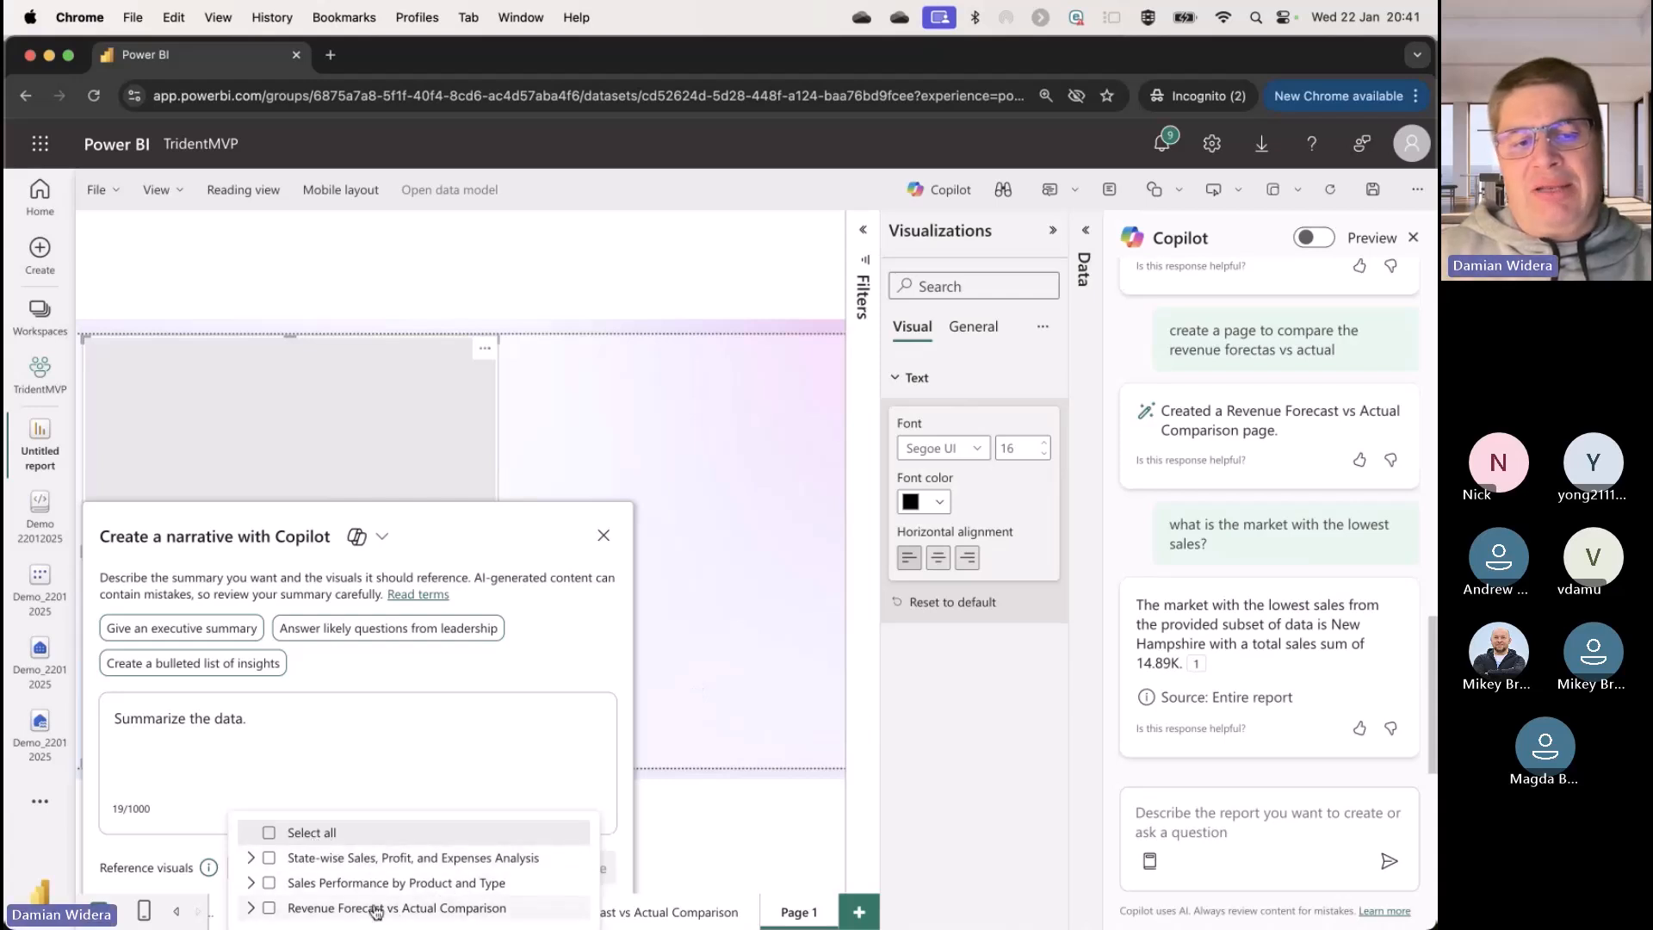
pyautogui.click(269, 834)
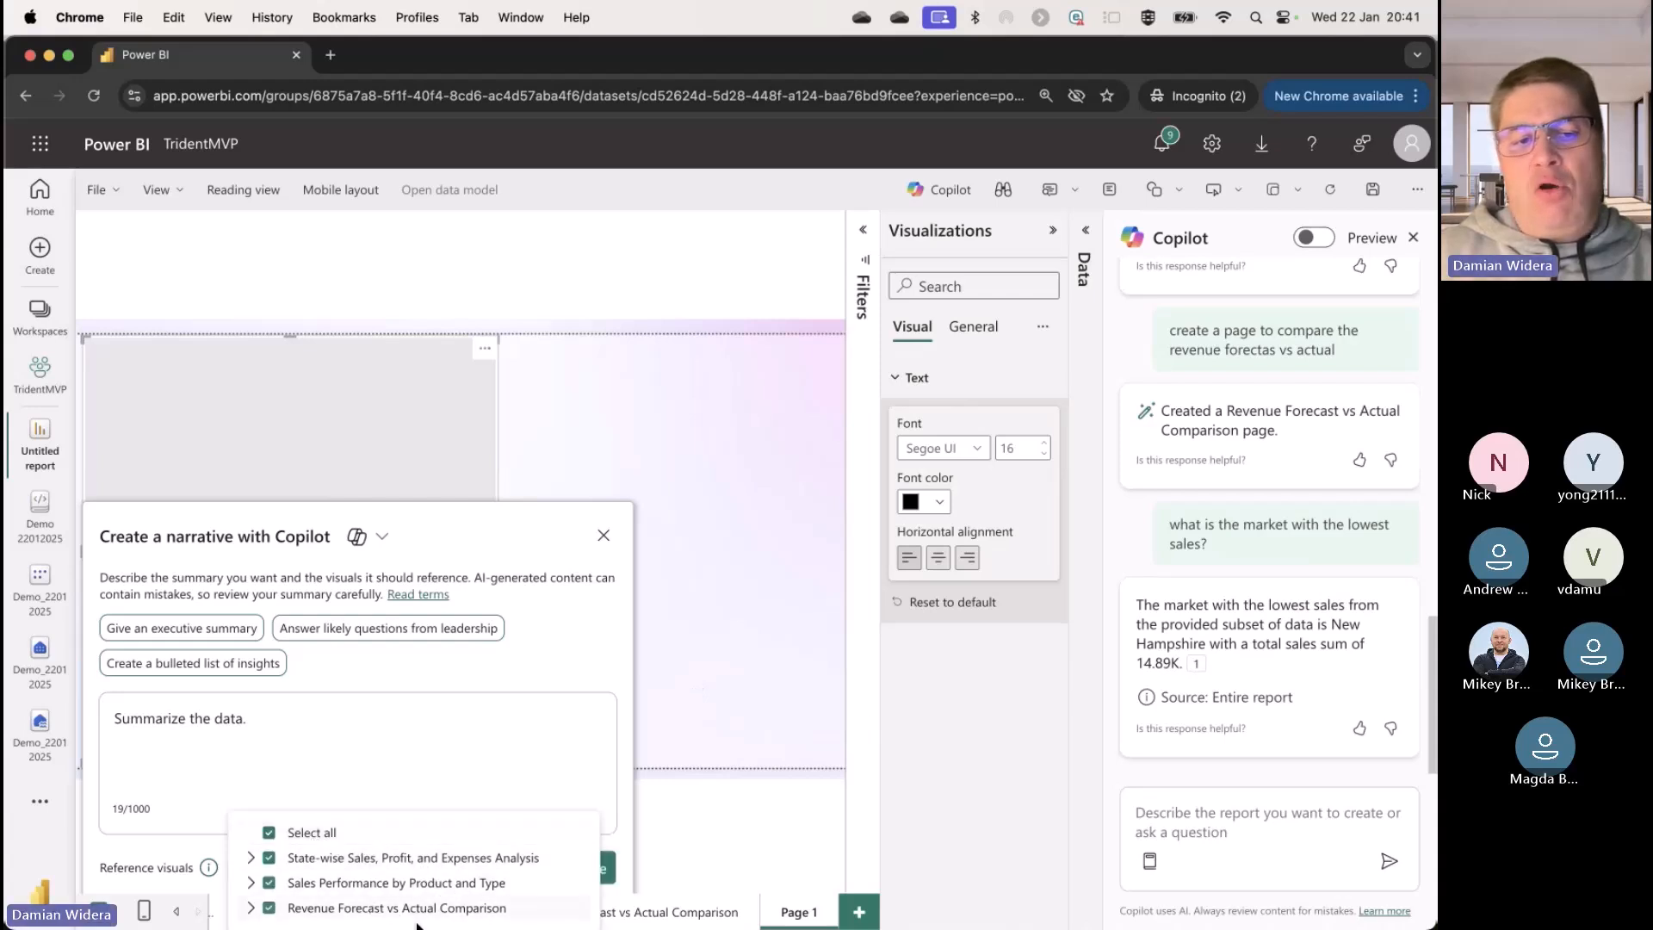
pyautogui.click(640, 779)
pyautogui.click(355, 608)
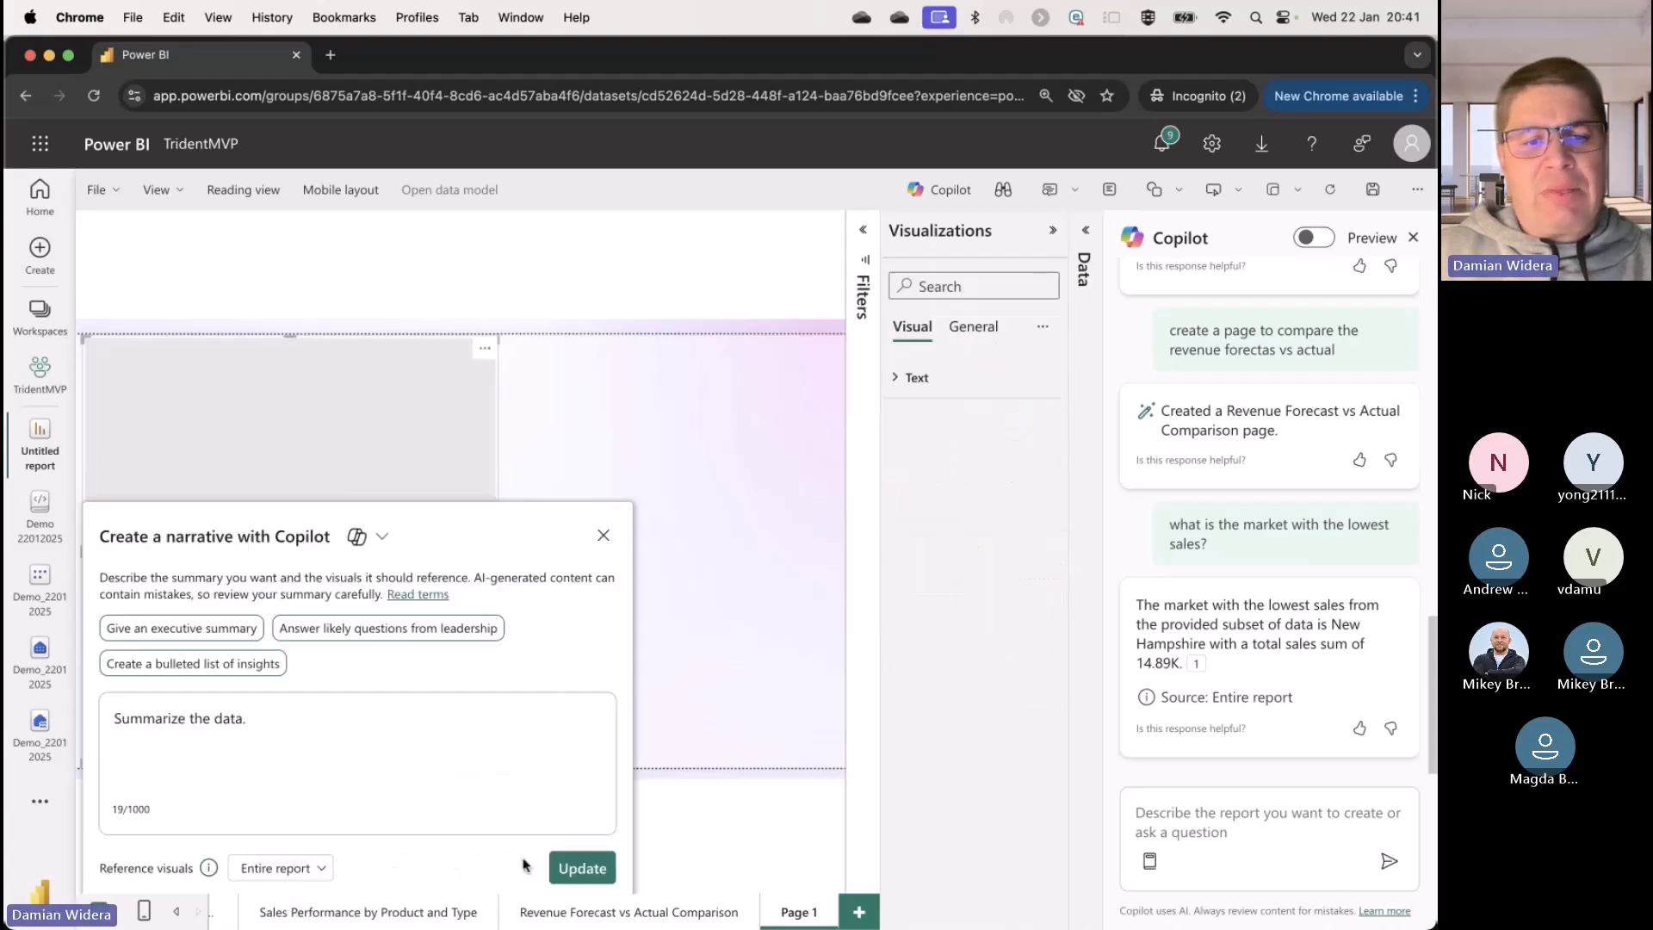
pyautogui.click(306, 870)
pyautogui.click(382, 749)
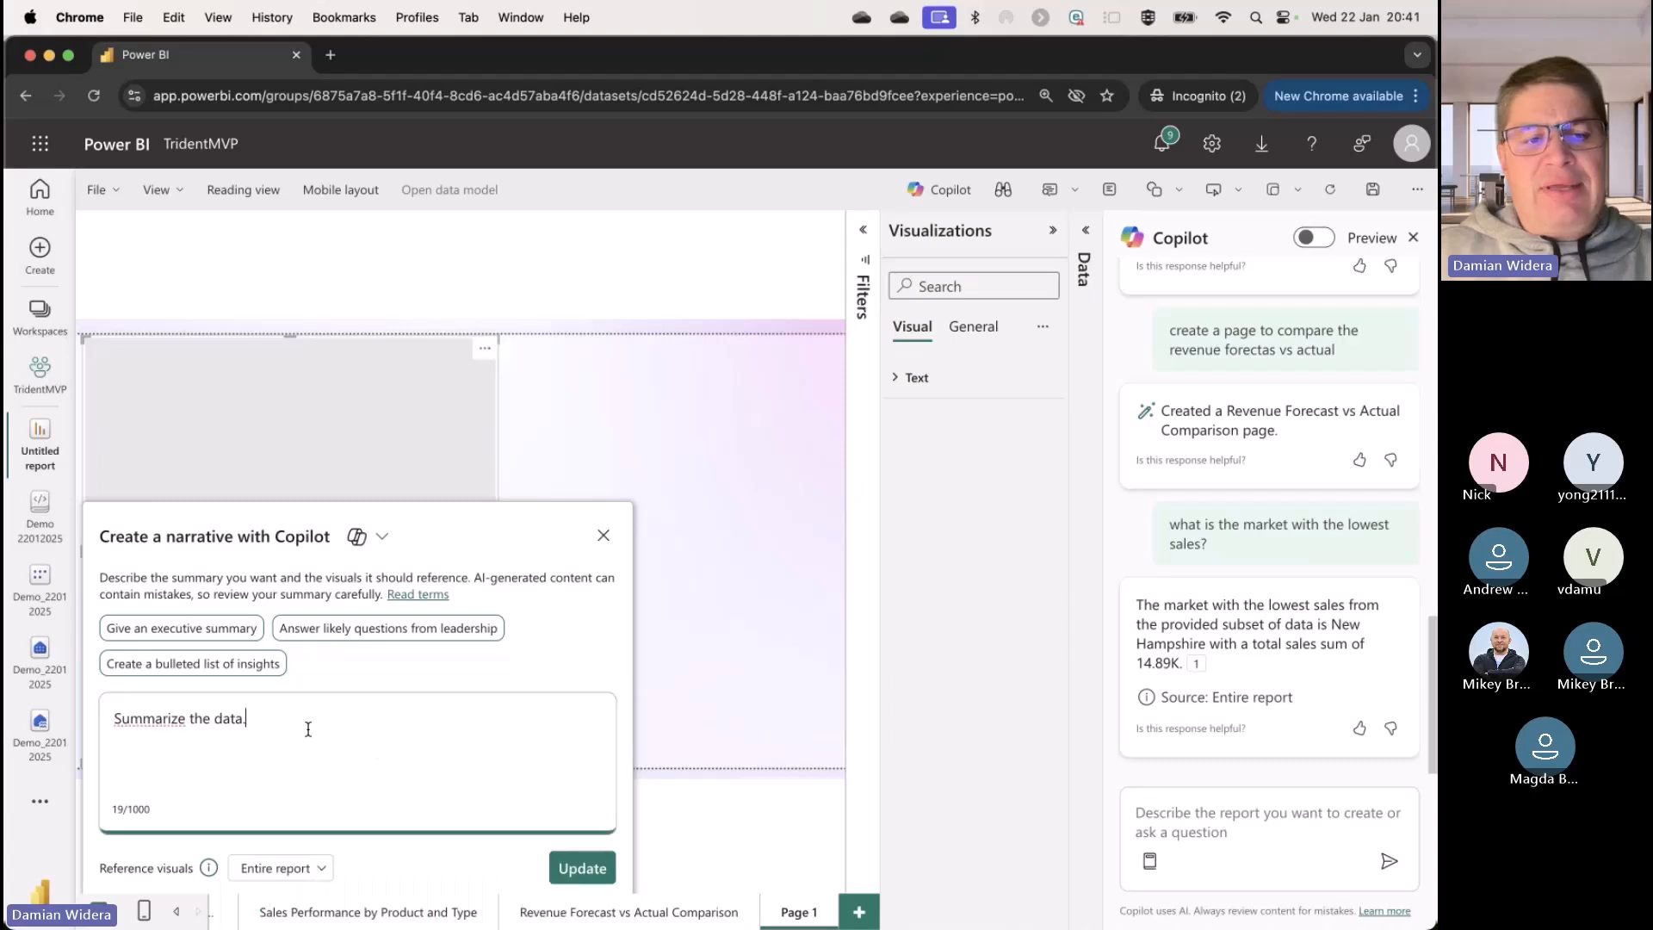
# Step: Replace the narrative prompt with the suggested "Answer likely questions from leadership" prompt and generate the narrative
pyautogui.tripleClick(285, 718)
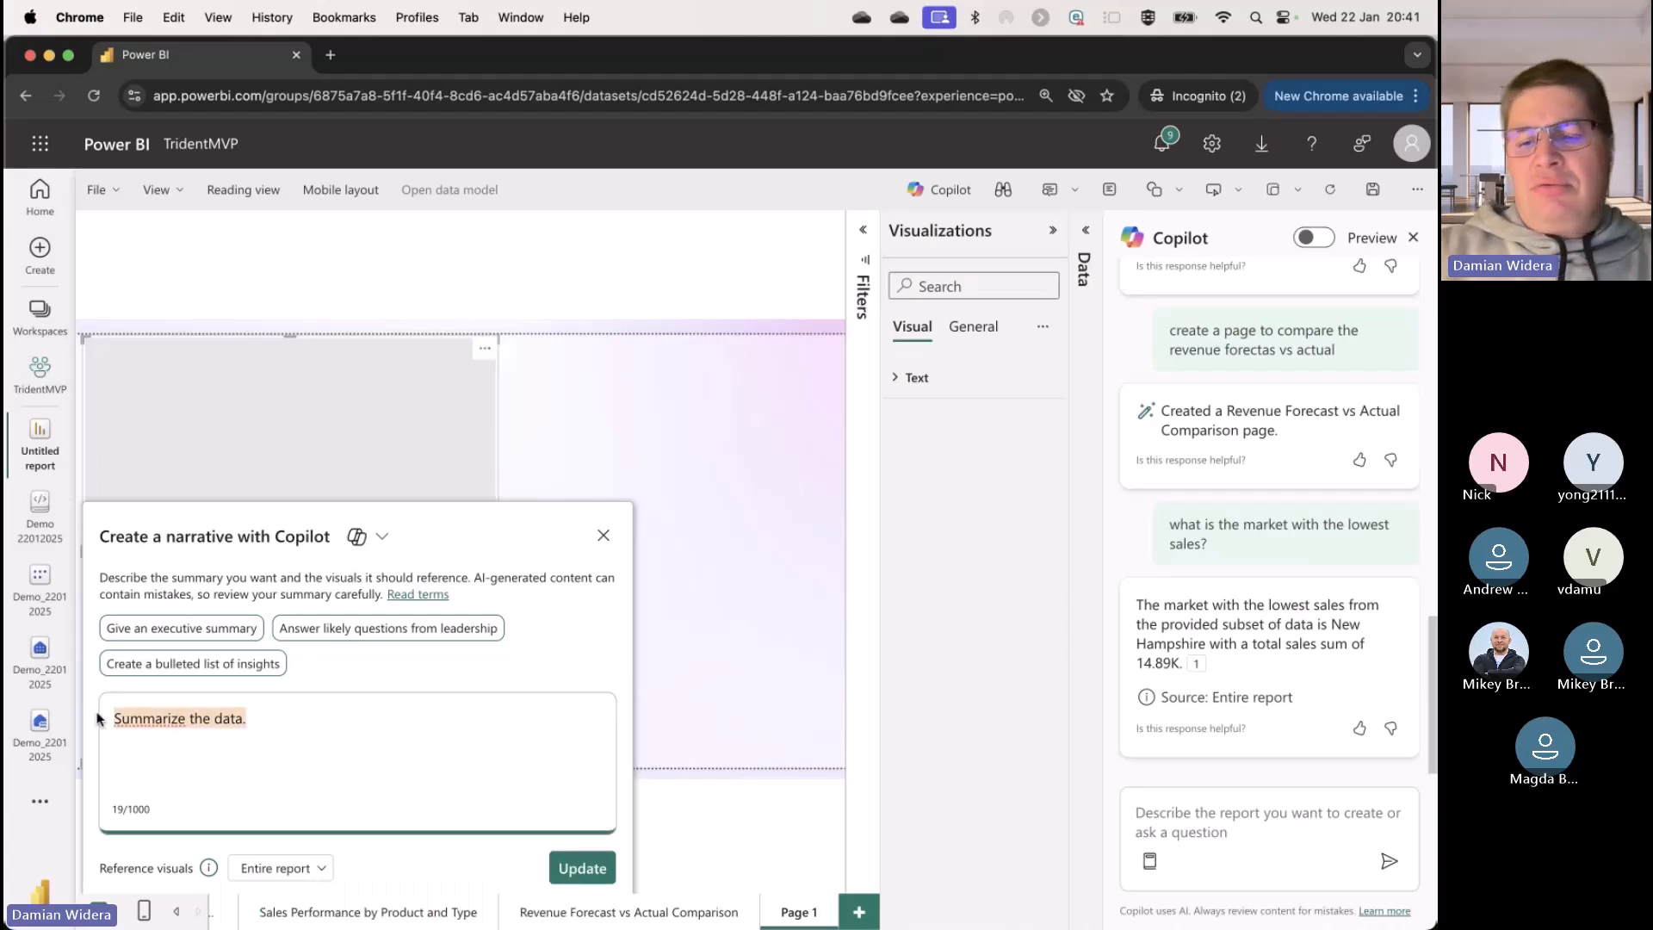
pyautogui.press('BackSpace')
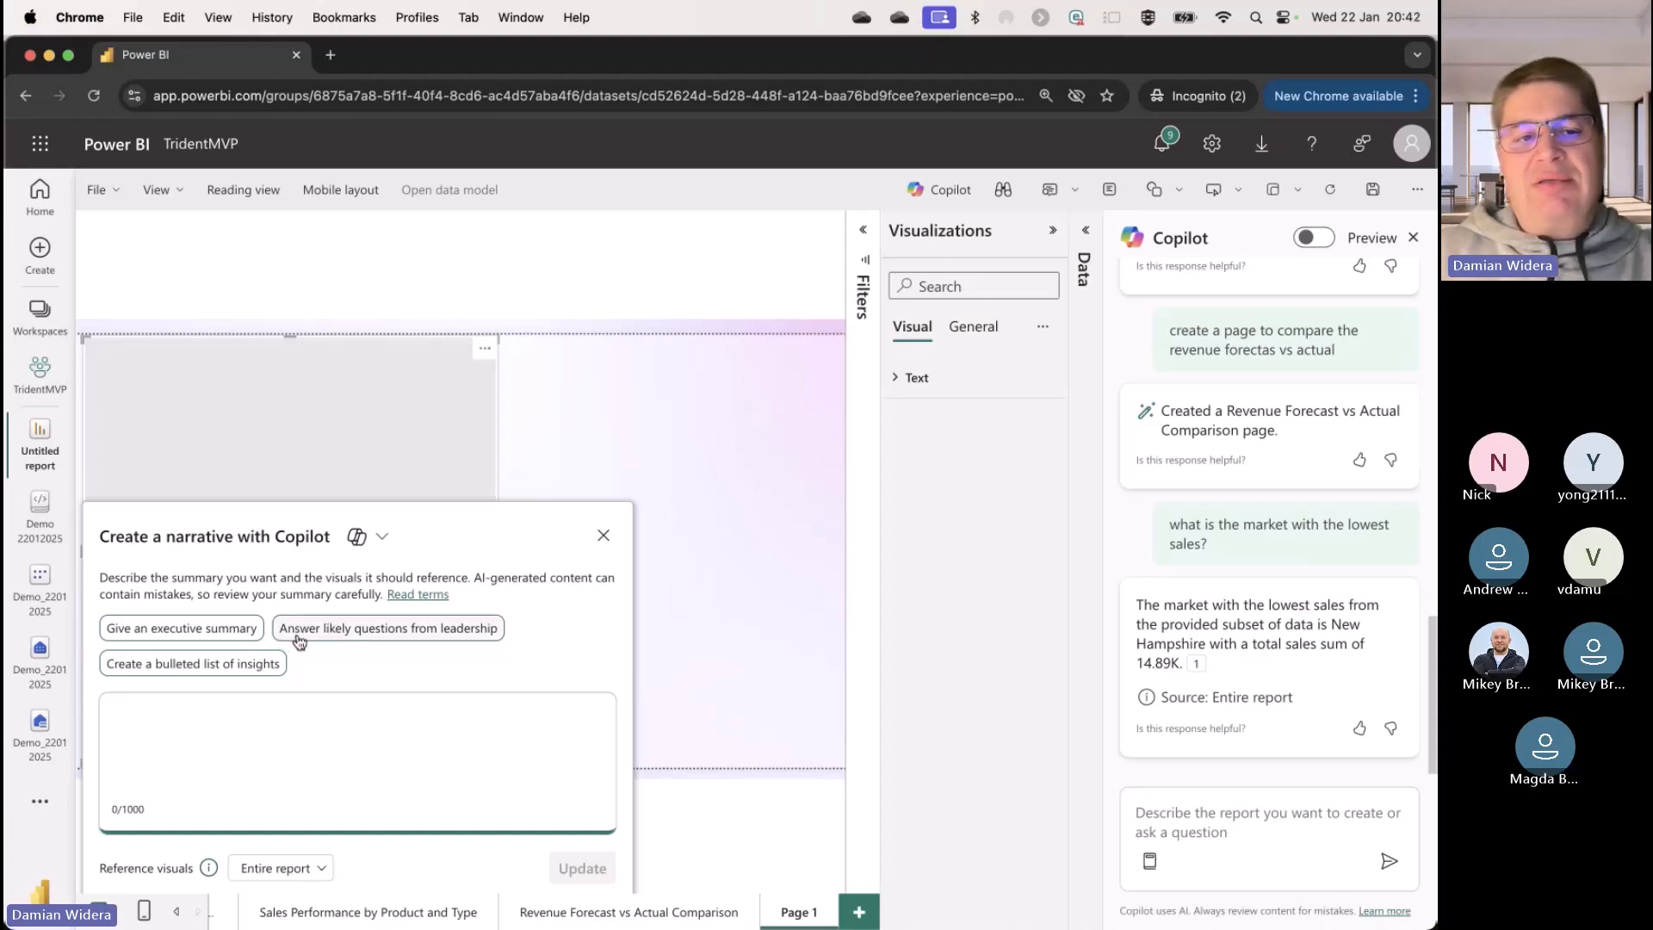
pyautogui.click(435, 637)
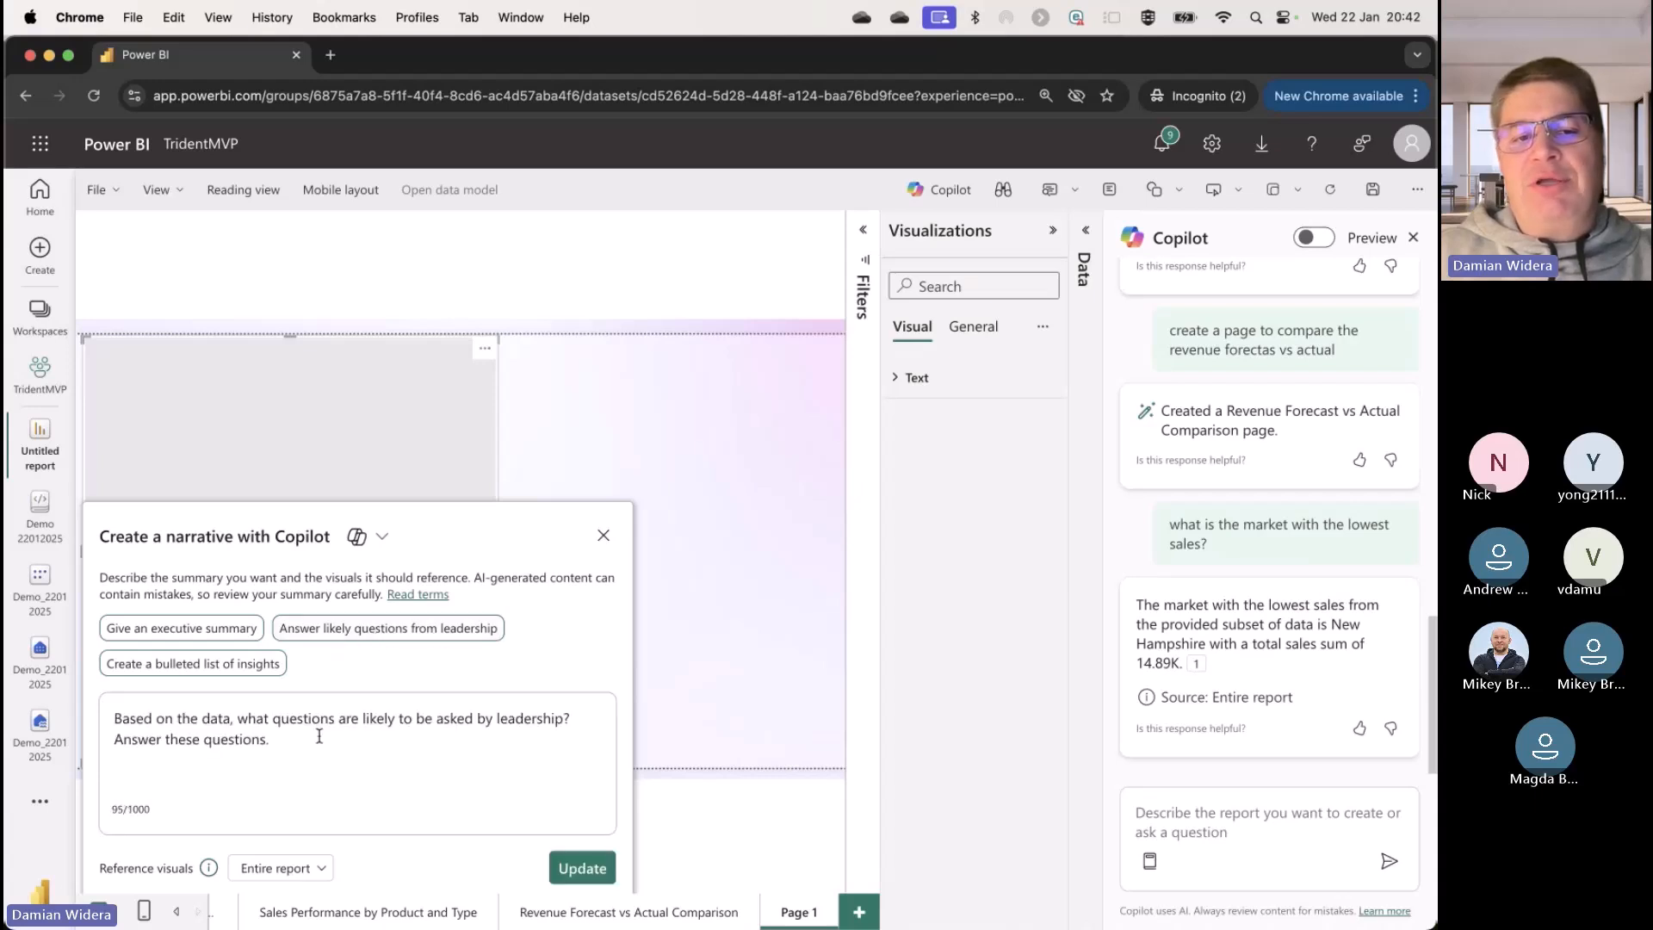
pyautogui.click(568, 862)
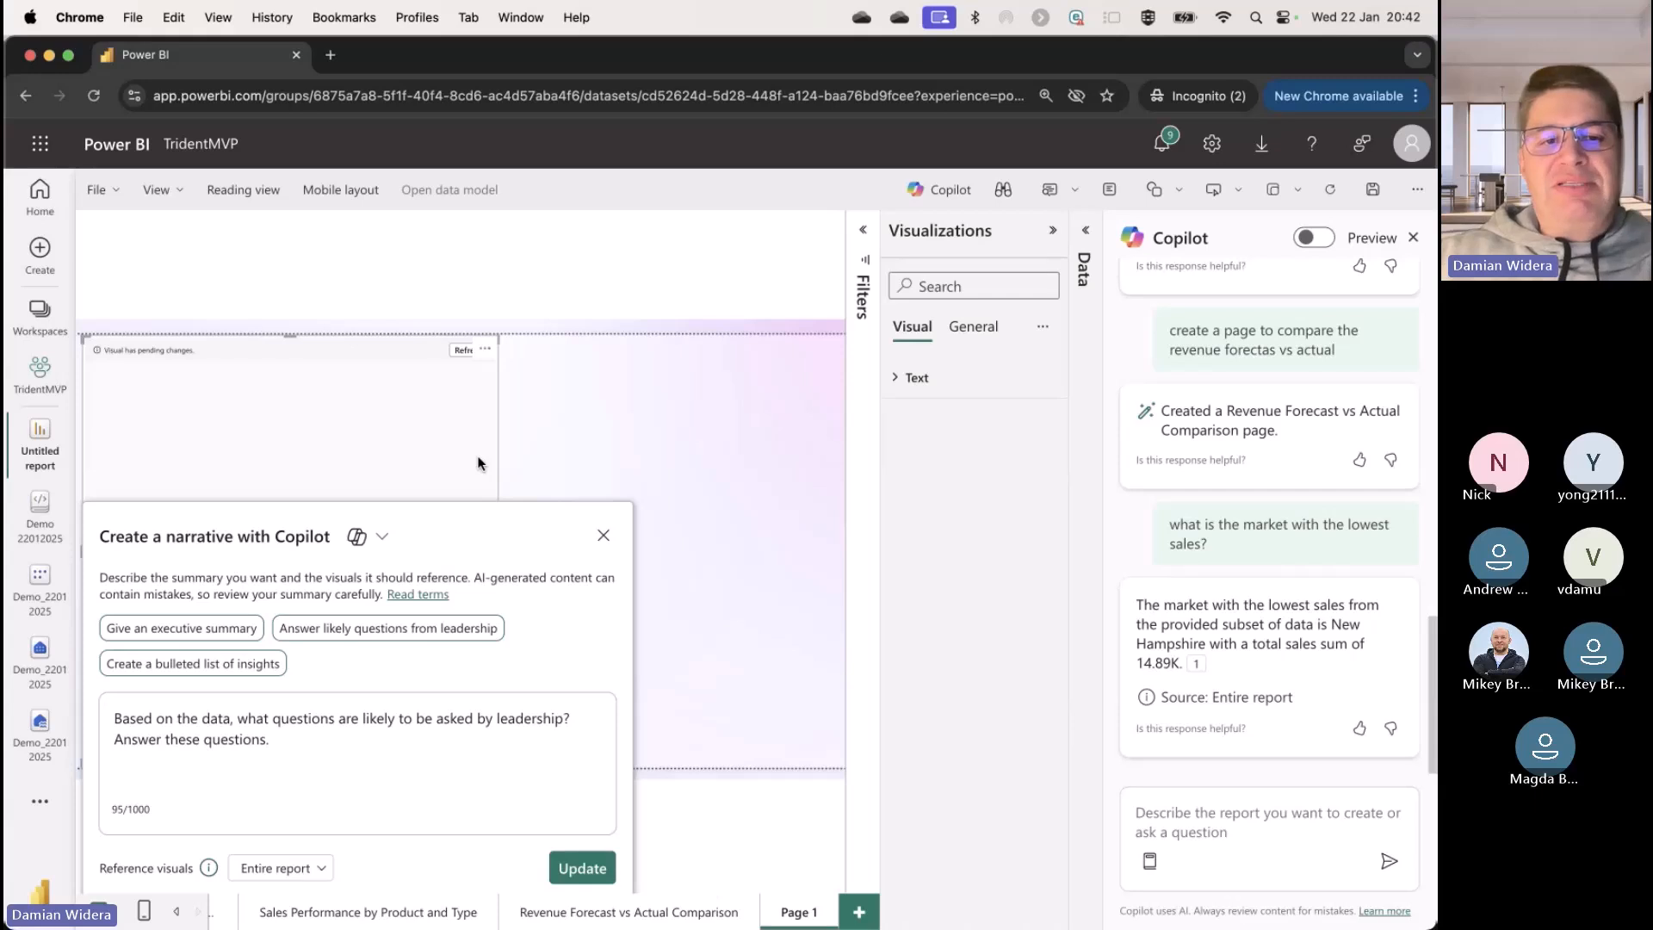
pyautogui.moveTo(496, 520); pyautogui.dragTo(647, 513)
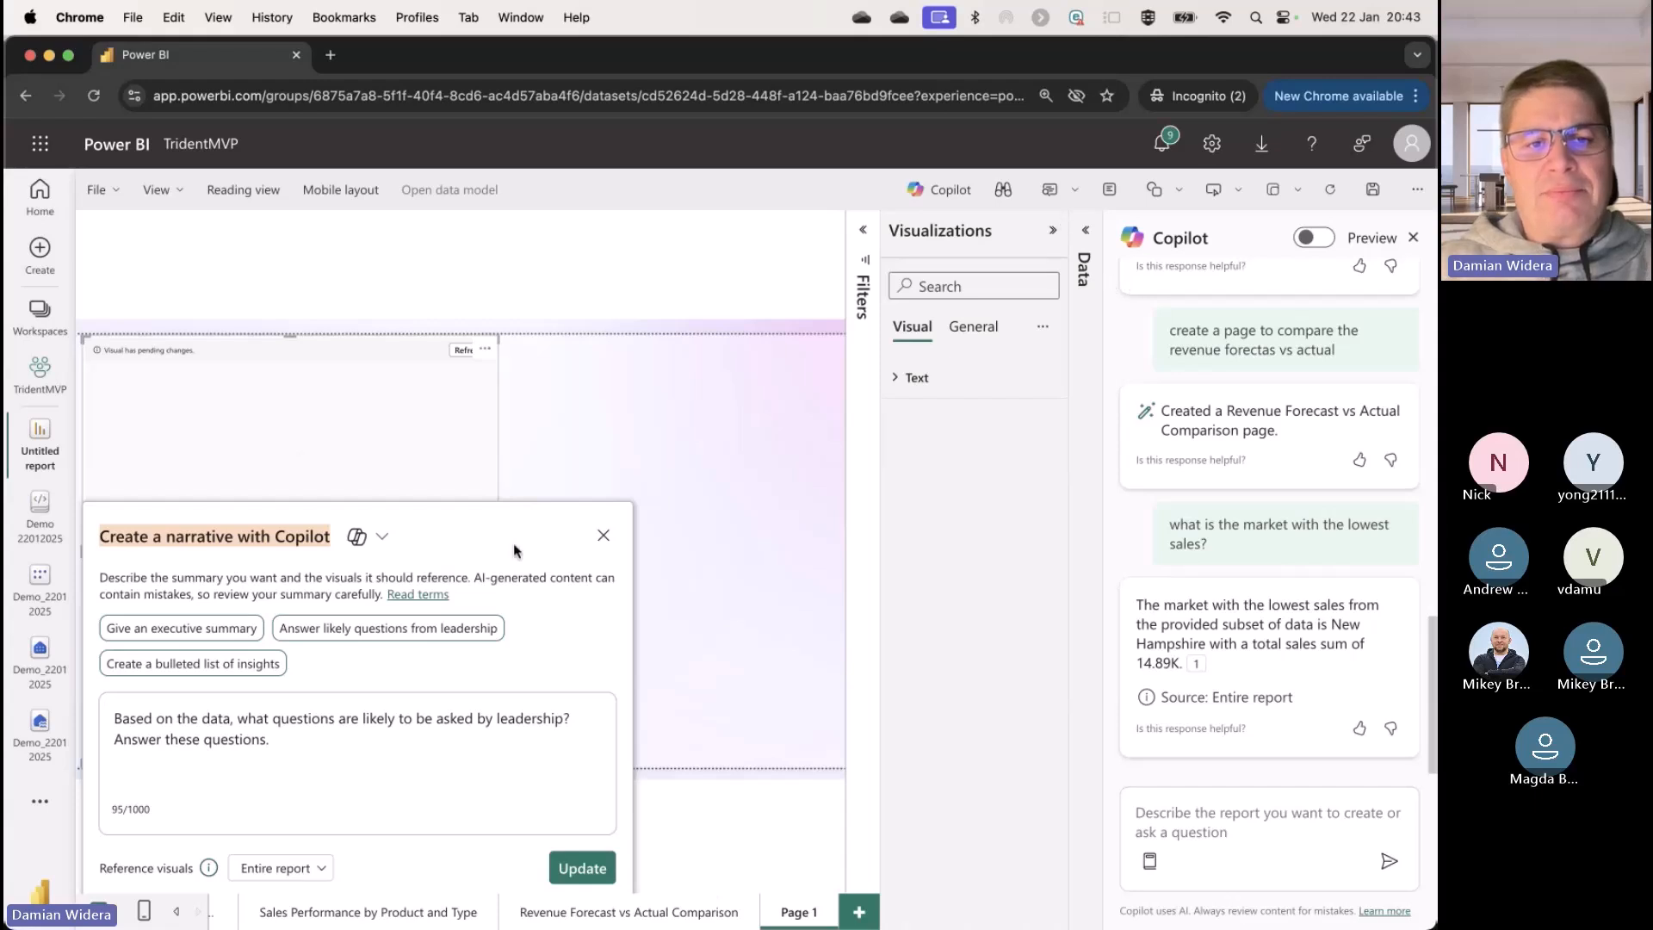
pyautogui.click(604, 535)
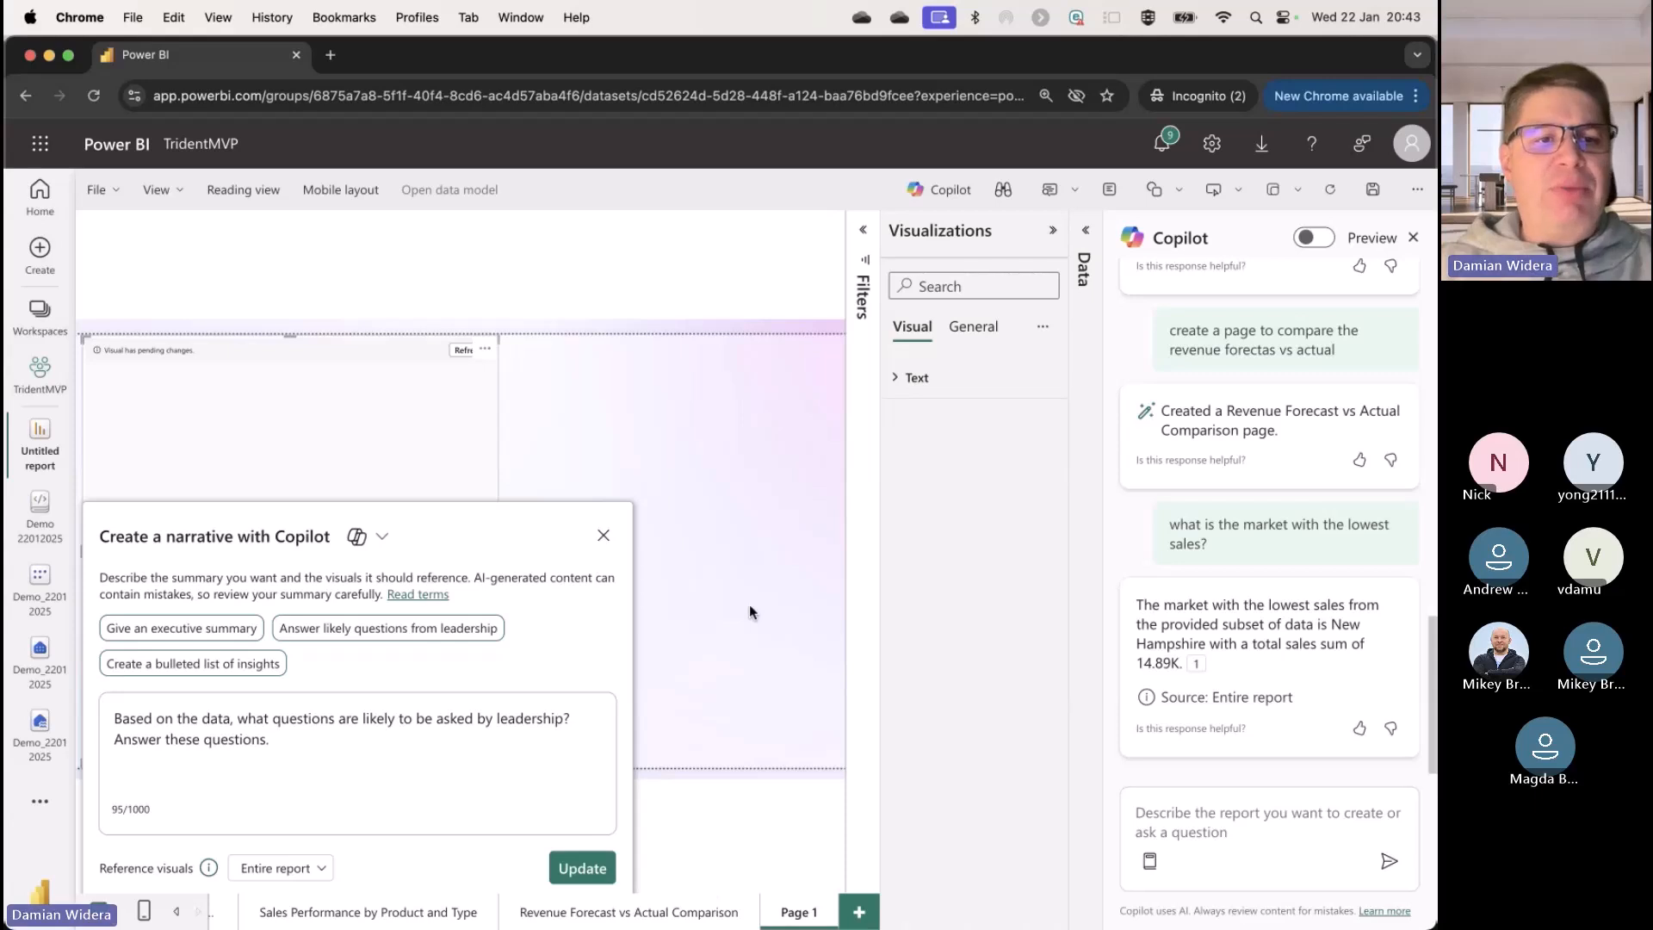
# Step: Limit the reference visuals to the Revenue Forecast vs Actual Comparison page, regenerate the leadership narrative and close its settings
pyautogui.click(314, 870)
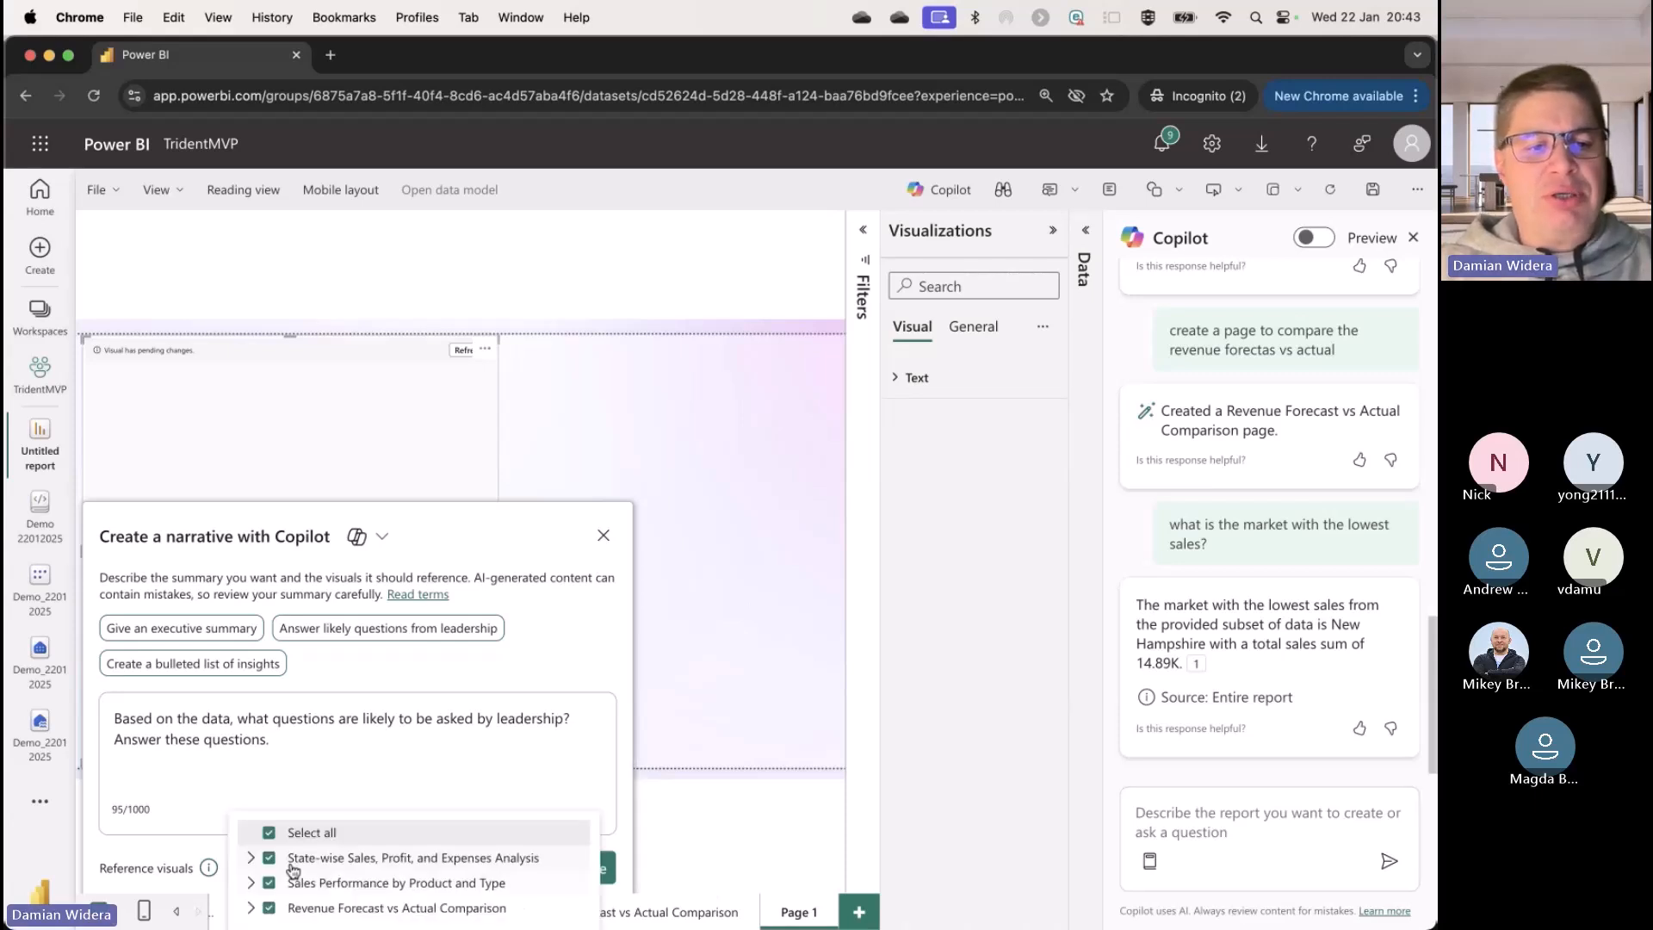
pyautogui.click(270, 832)
pyautogui.click(269, 907)
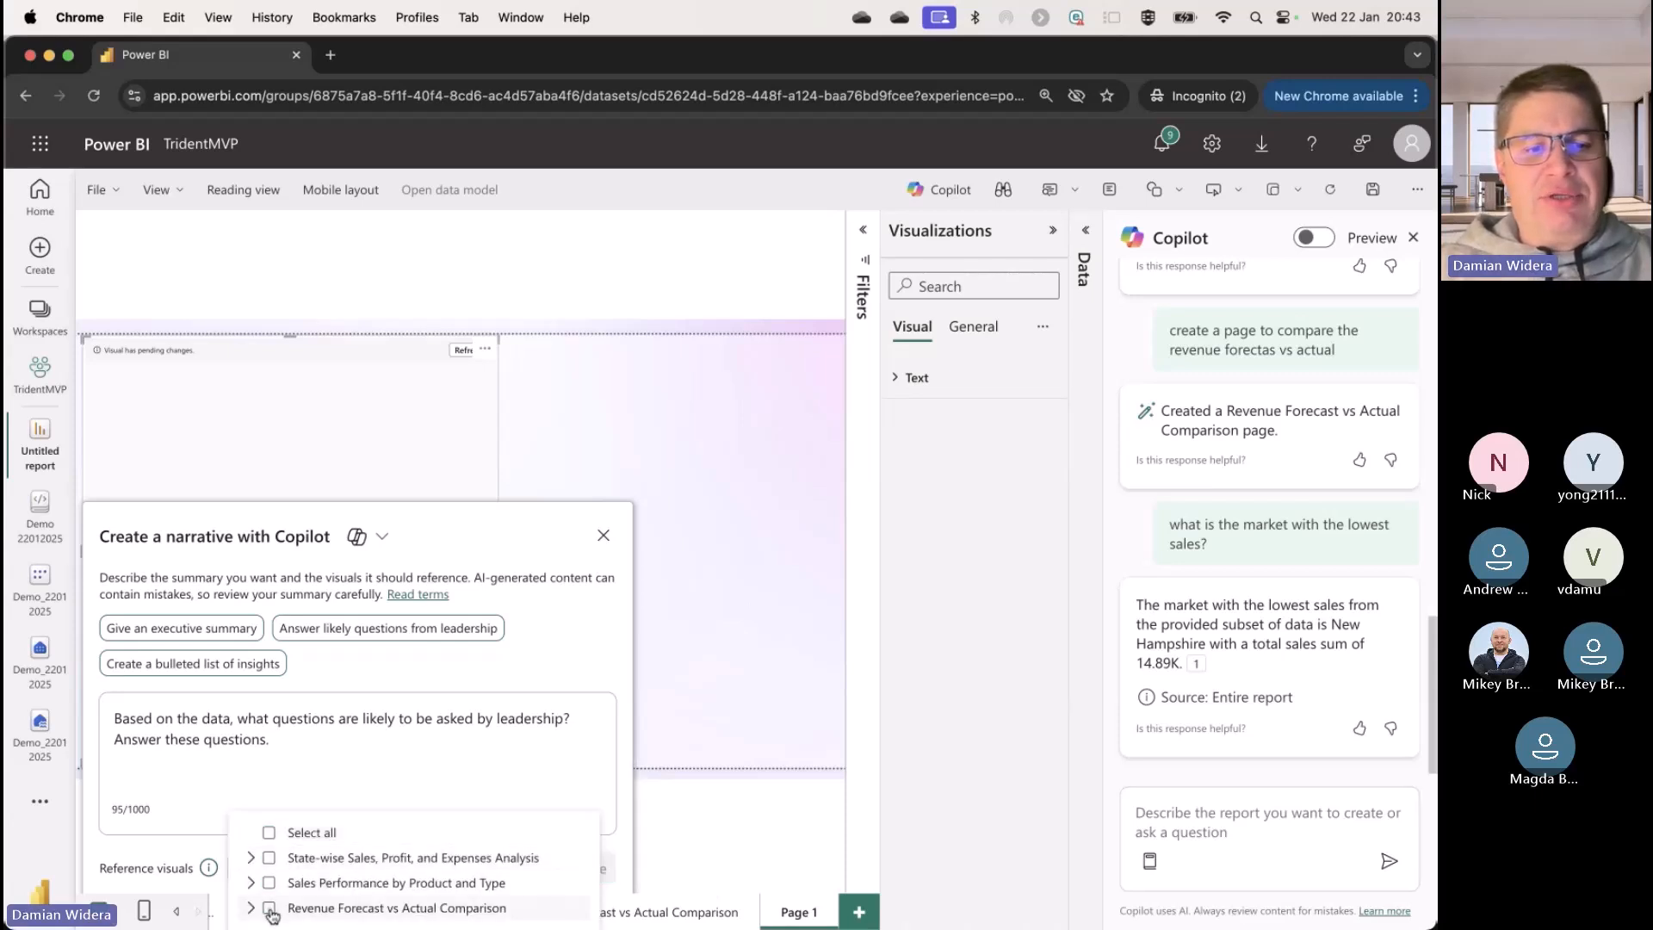
pyautogui.click(483, 786)
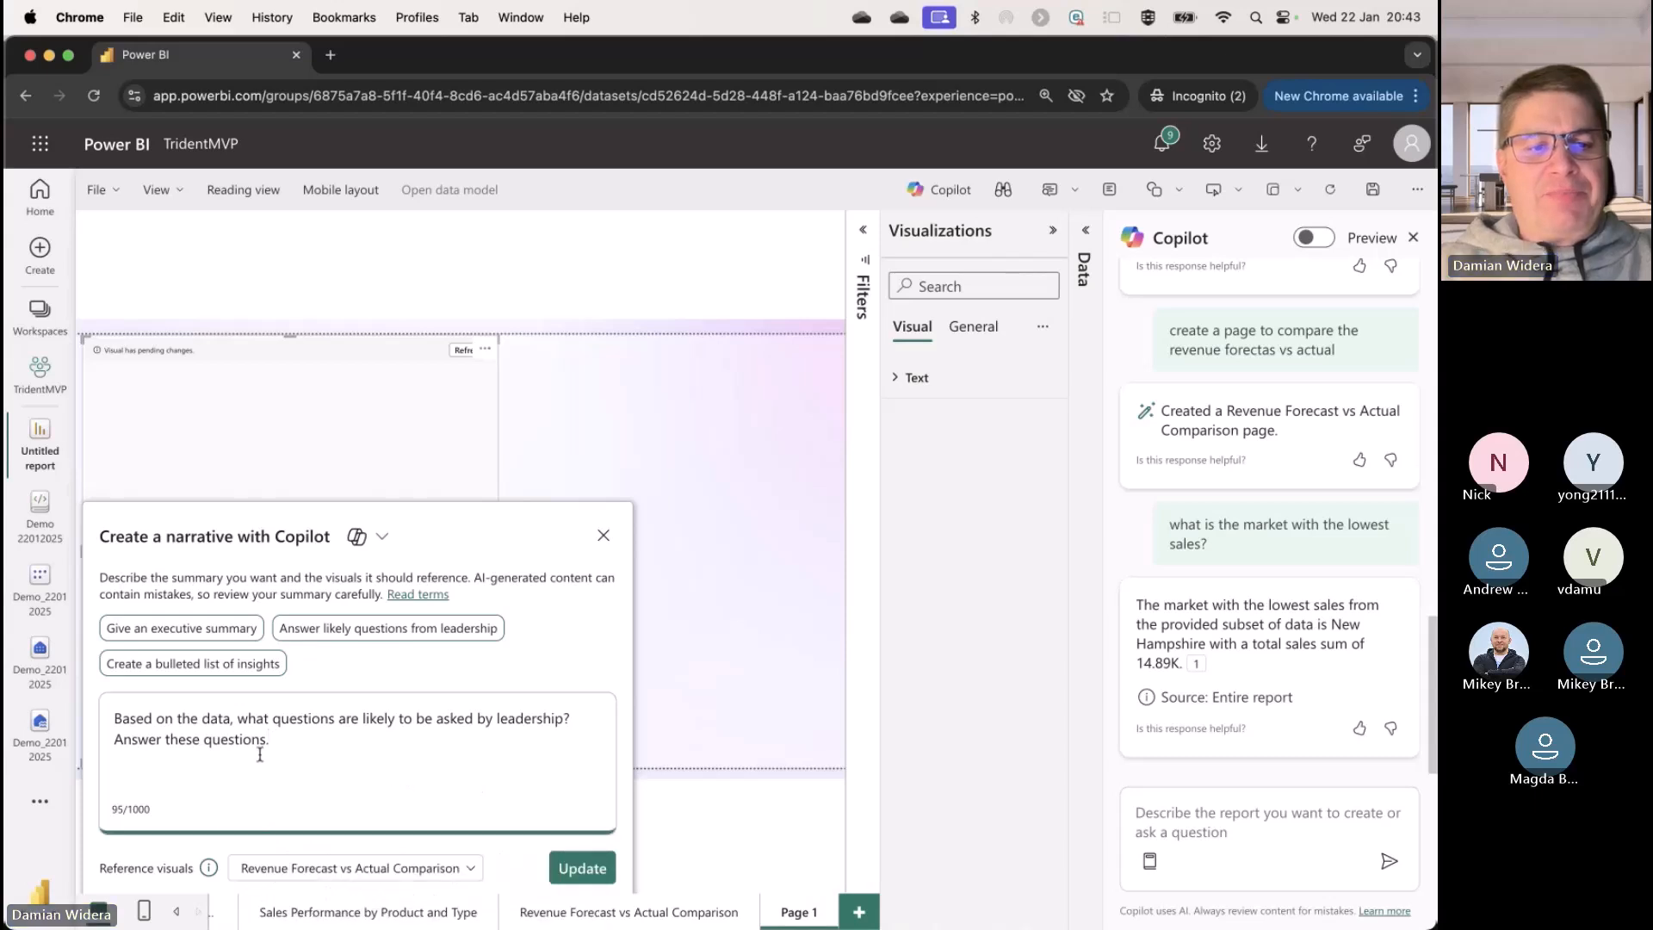
pyautogui.moveTo(261, 752); pyautogui.dragTo(98, 721)
pyautogui.click(581, 867)
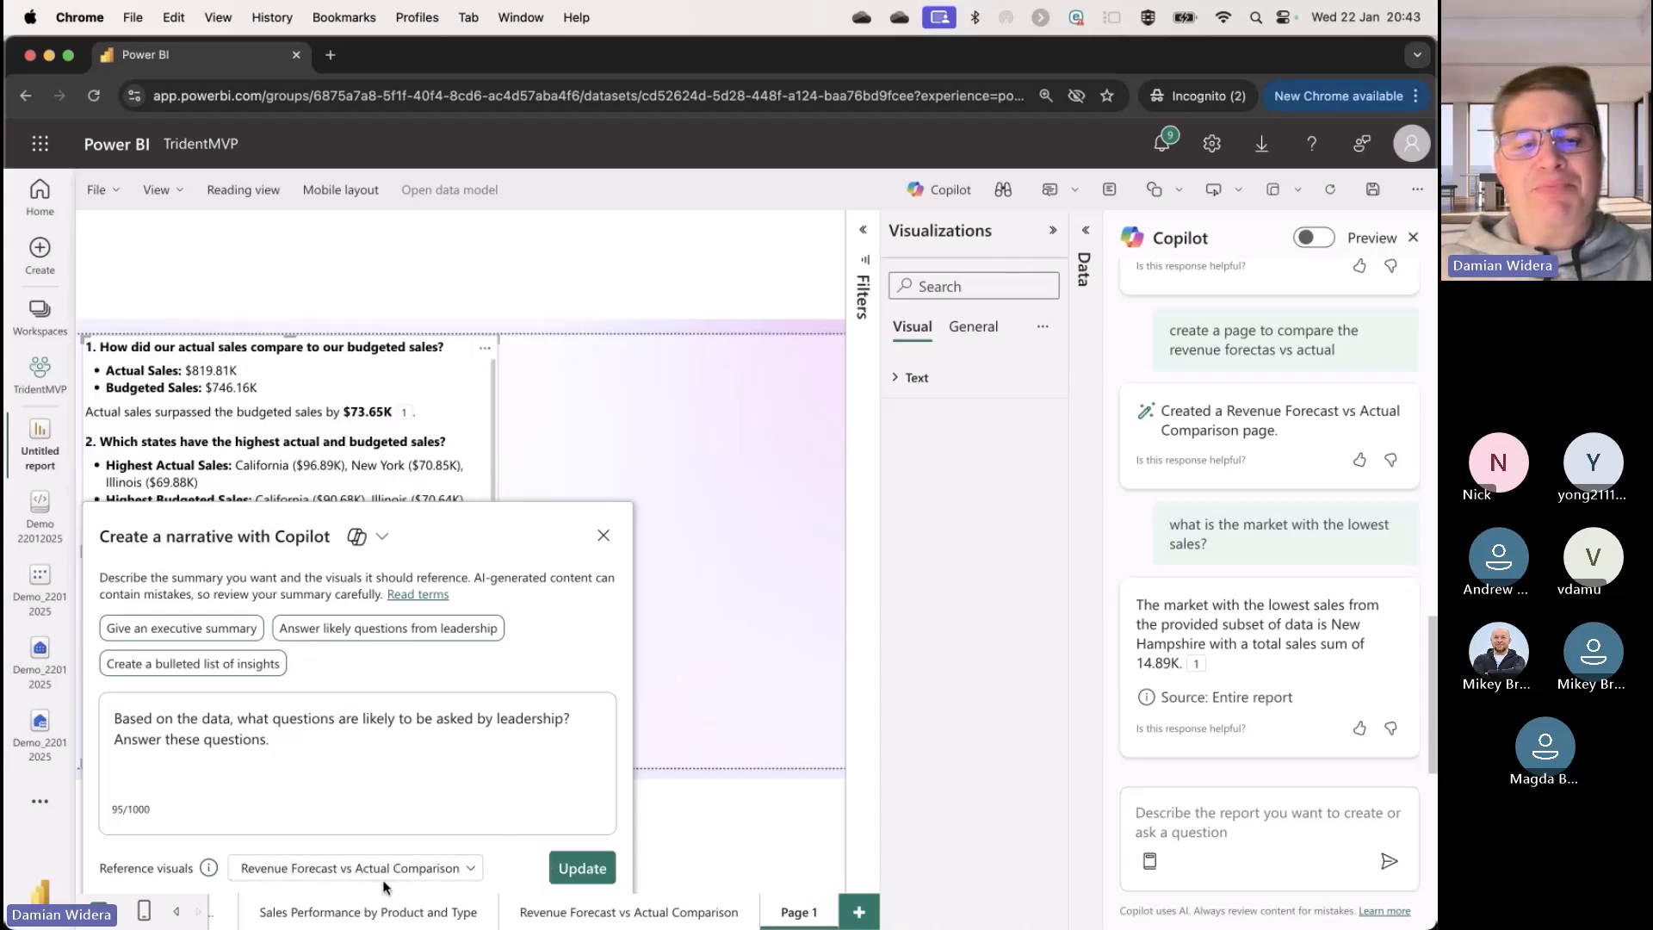
pyautogui.click(604, 540)
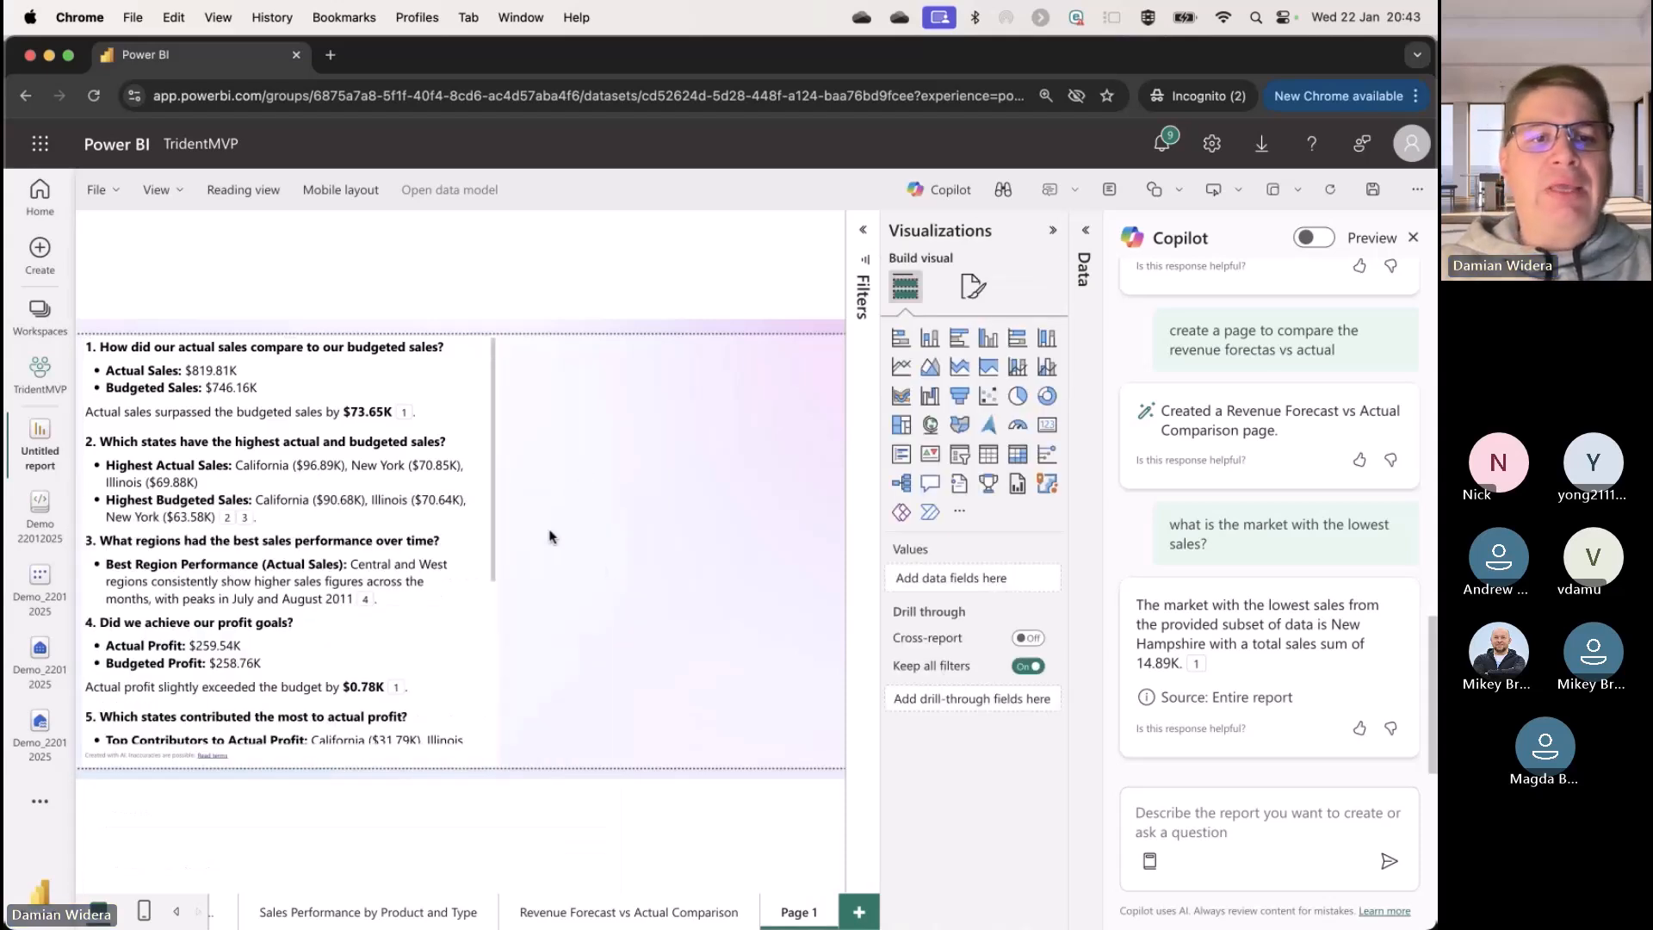
# Step: Open the source visual cited for the actual versus budgeted sales answer, and return to Page 1
pyautogui.moveTo(405, 419)
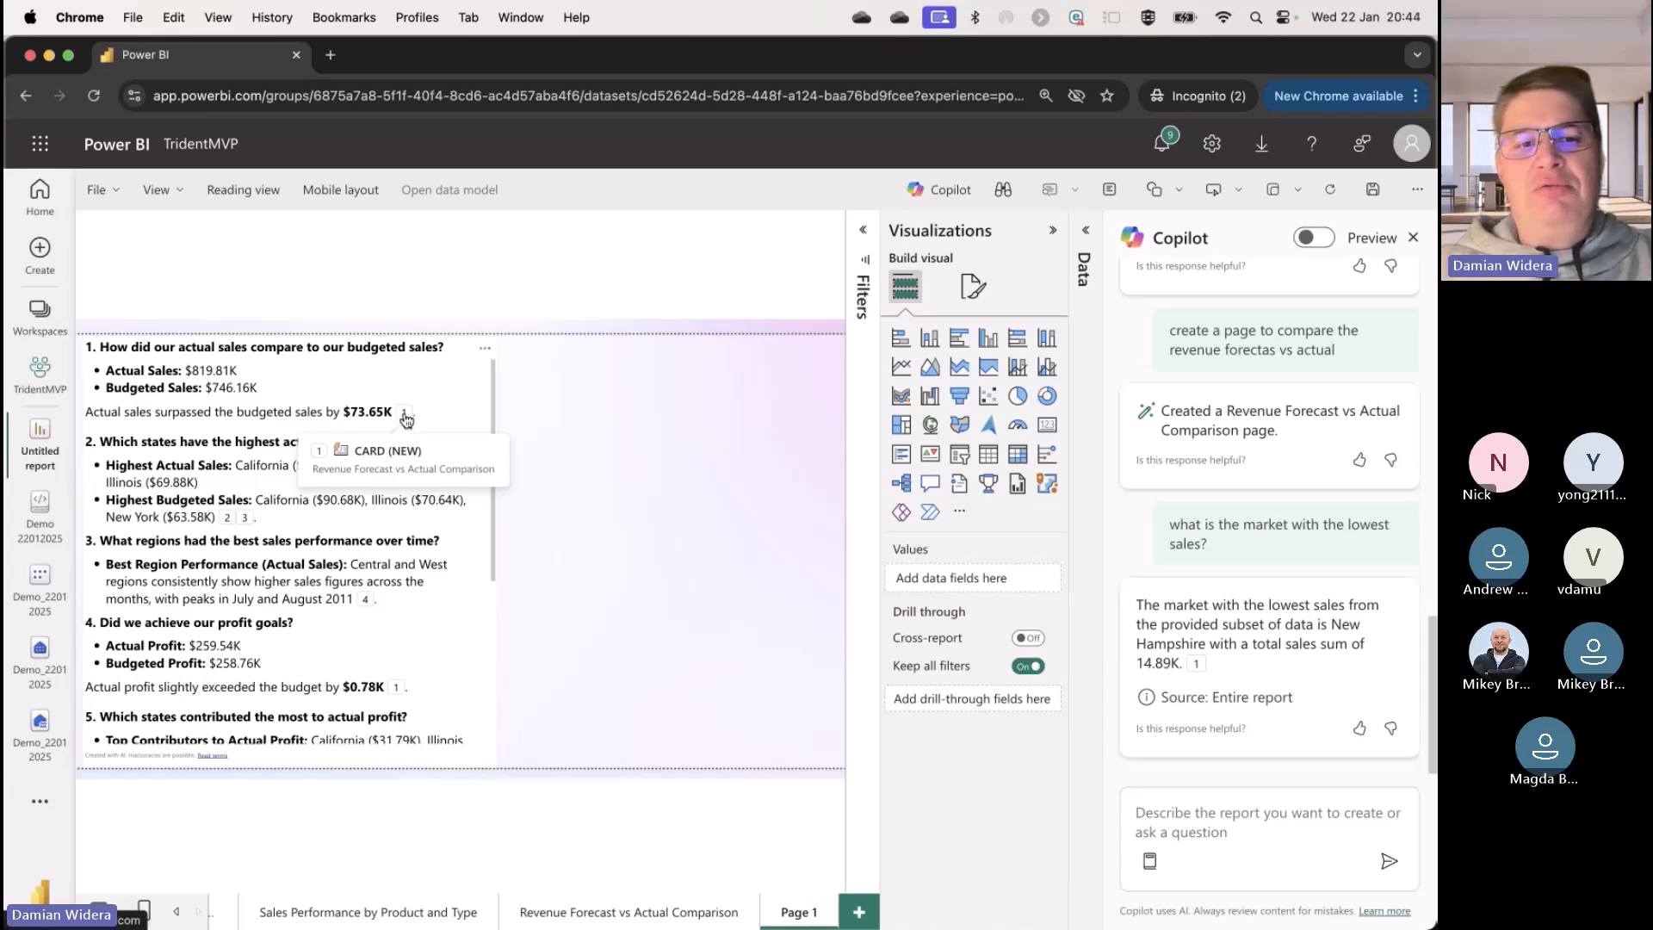
pyautogui.click(406, 419)
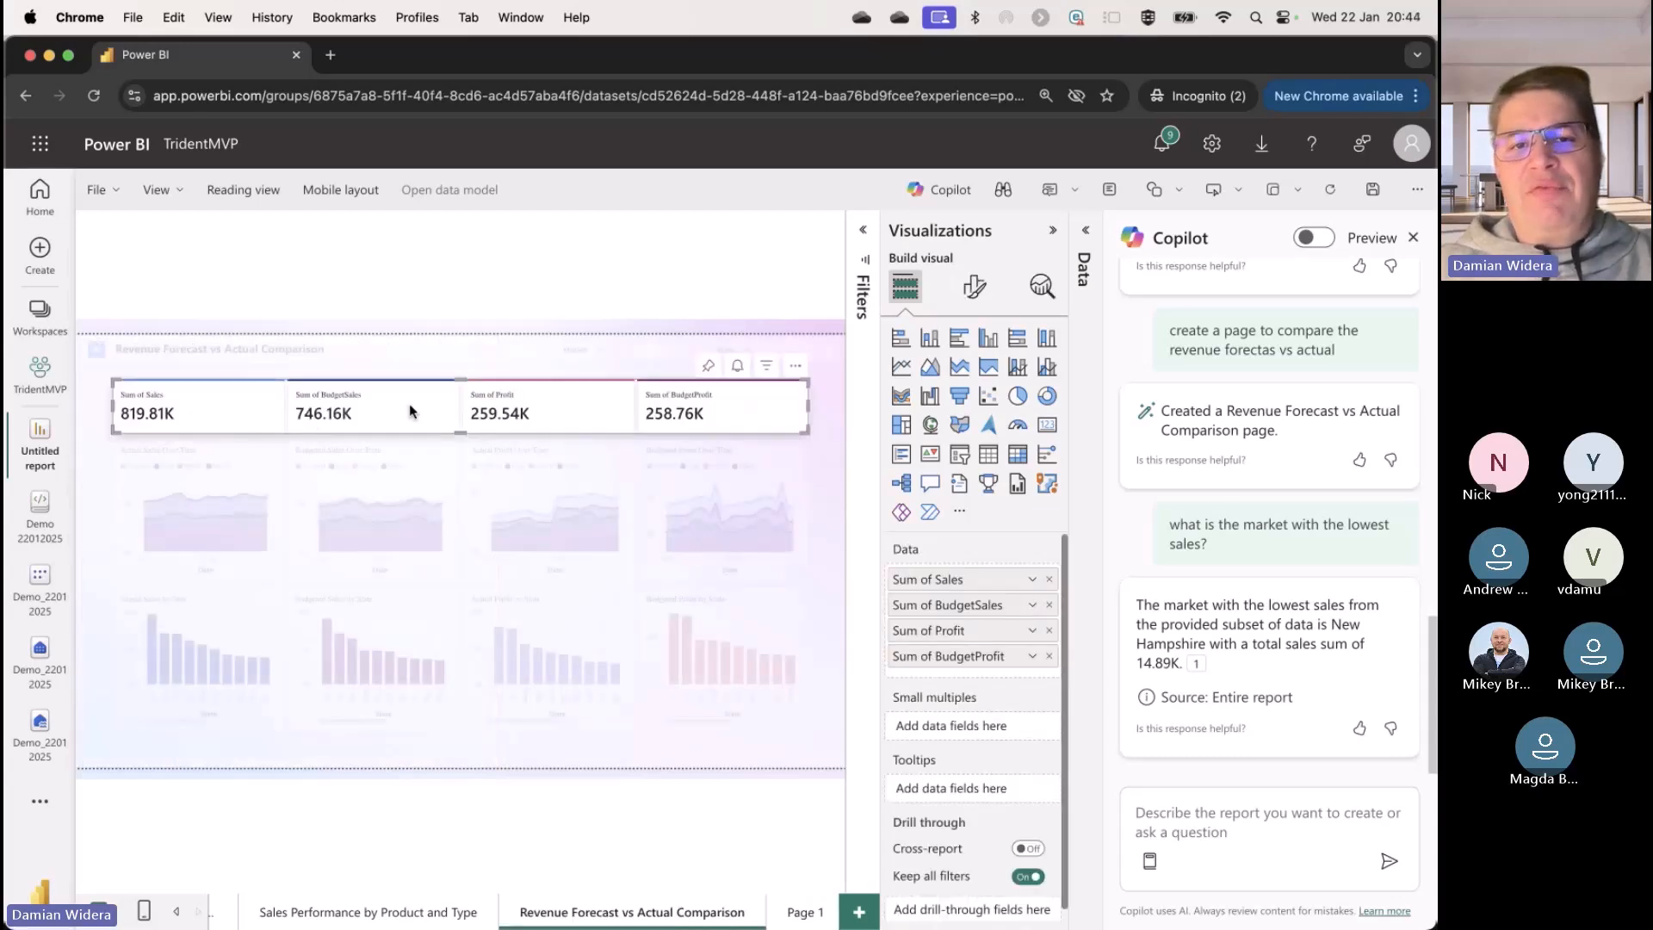
pyautogui.click(809, 914)
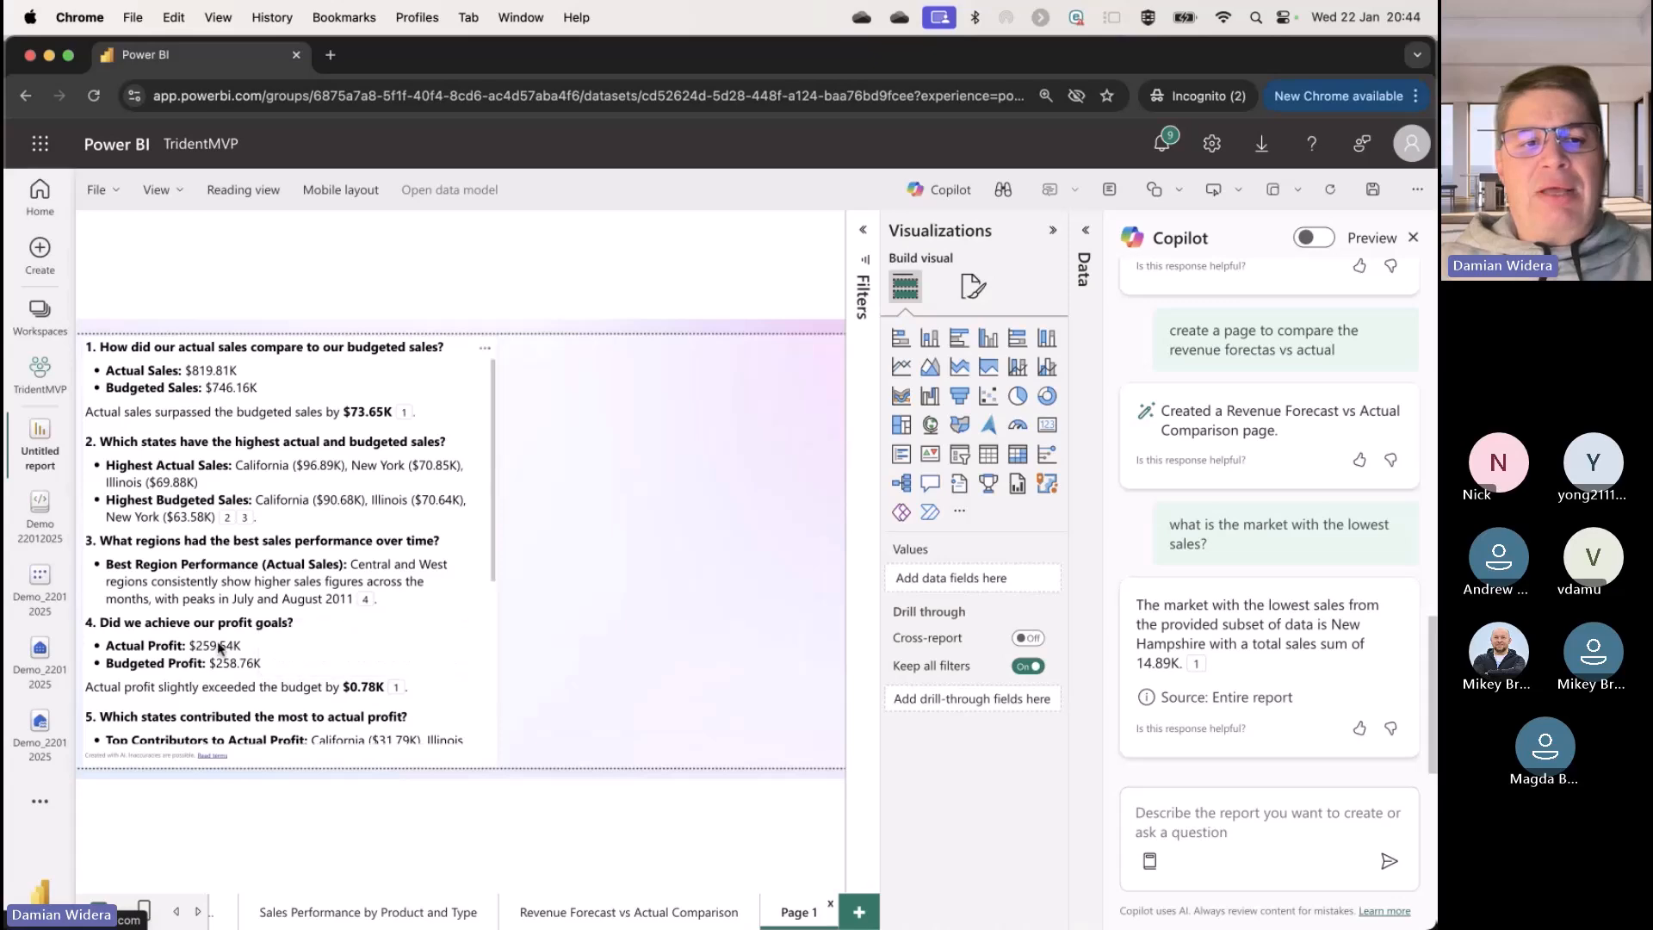
# Step: Read the rest of the leadership narrative through the profit trend question and check the source cited for budgeted profit
pyautogui.scroll(-1, 428, 635)
pyautogui.scroll(-5, 428, 635)
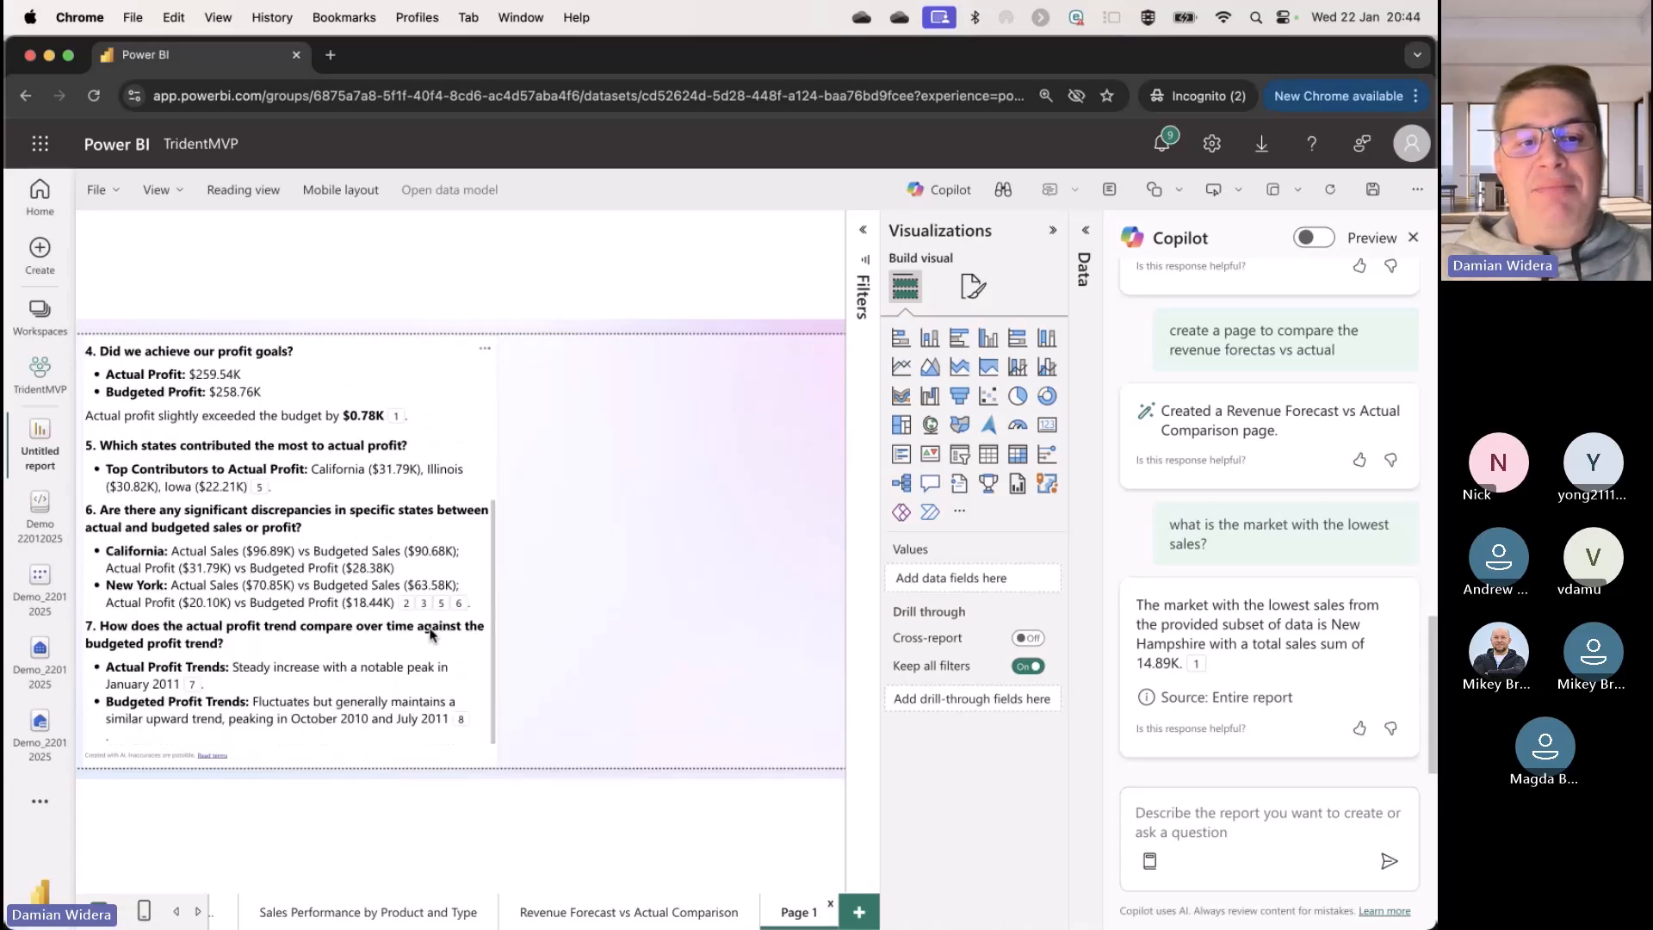
pyautogui.moveTo(413, 609)
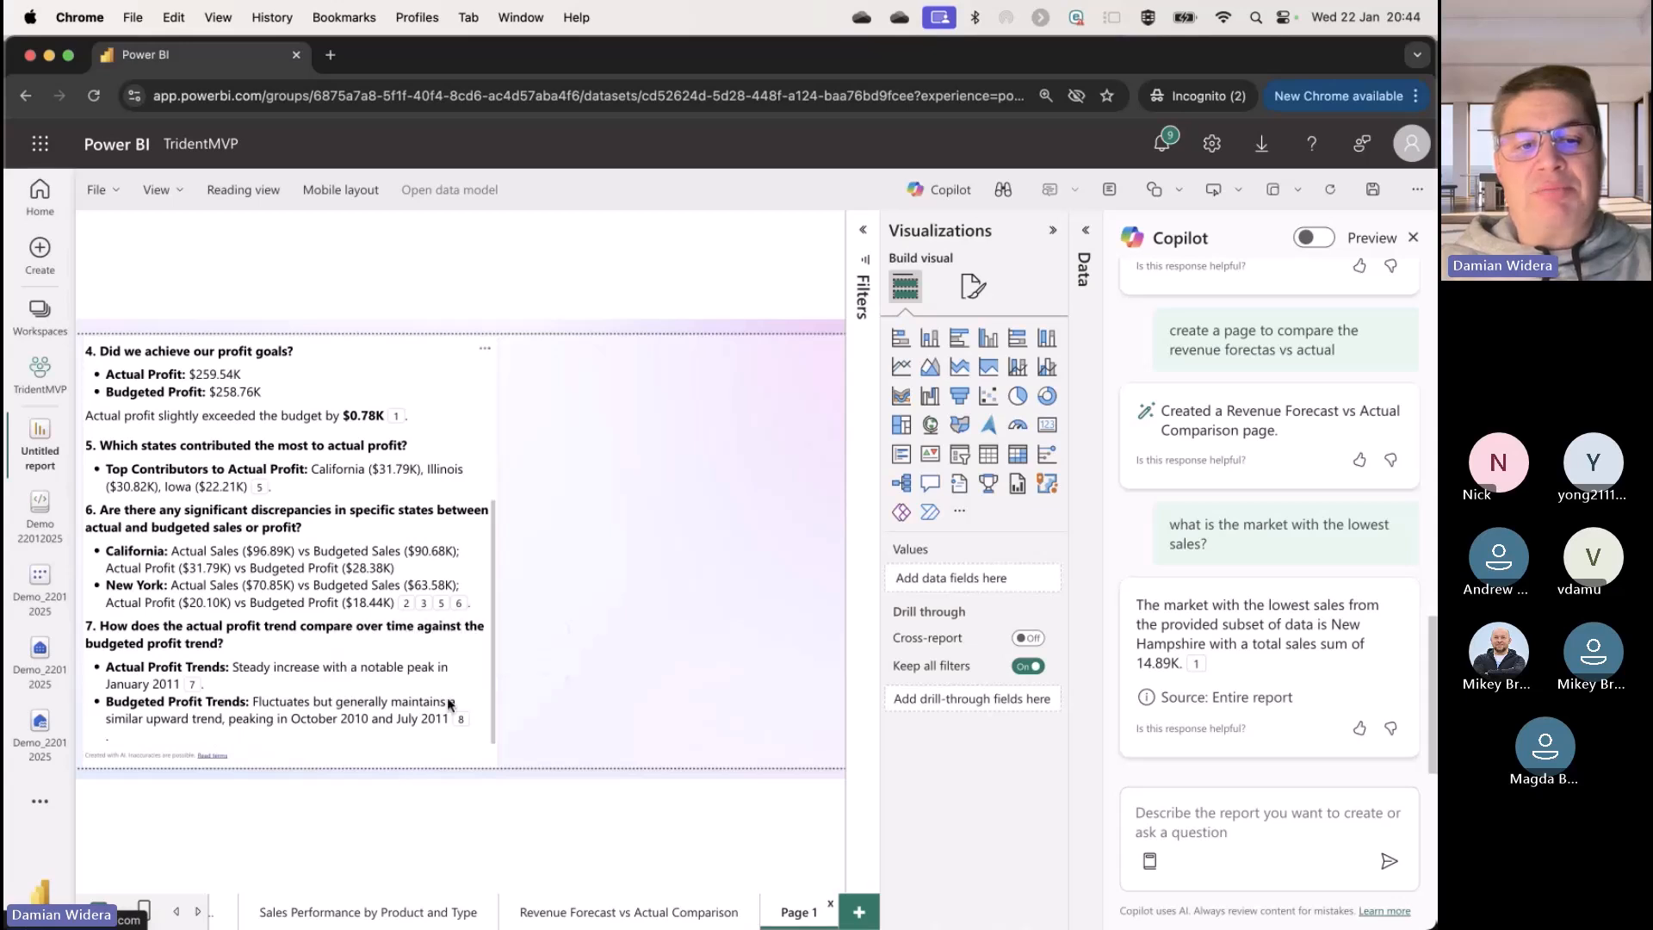
pyautogui.moveTo(463, 721)
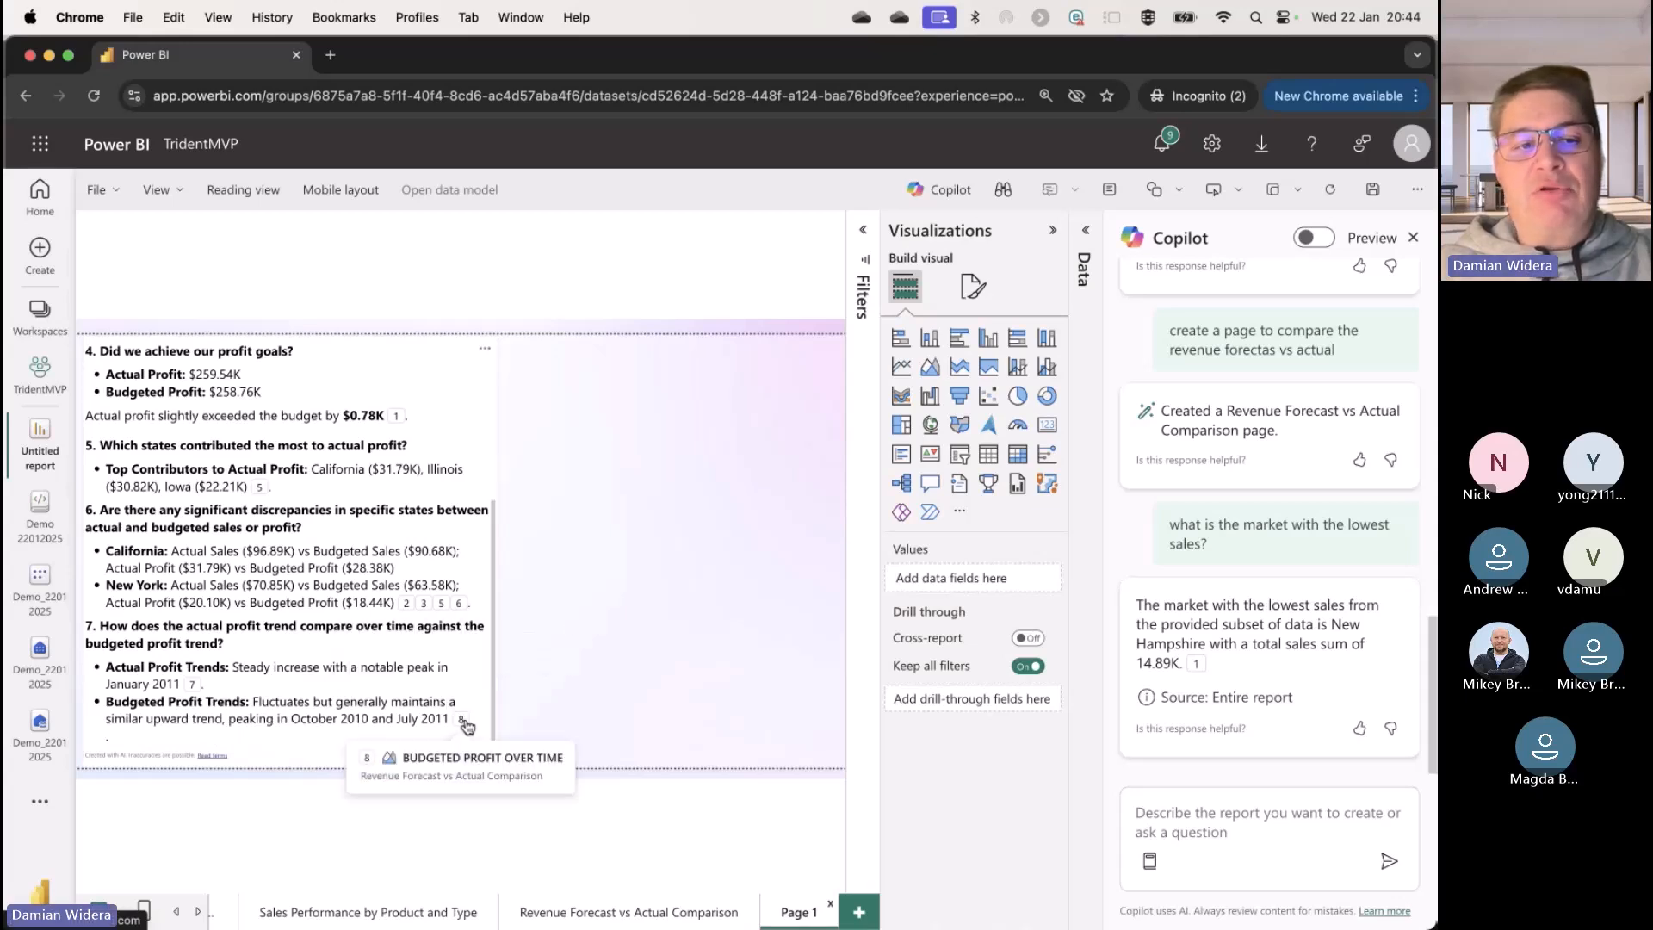
pyautogui.moveTo(259, 496)
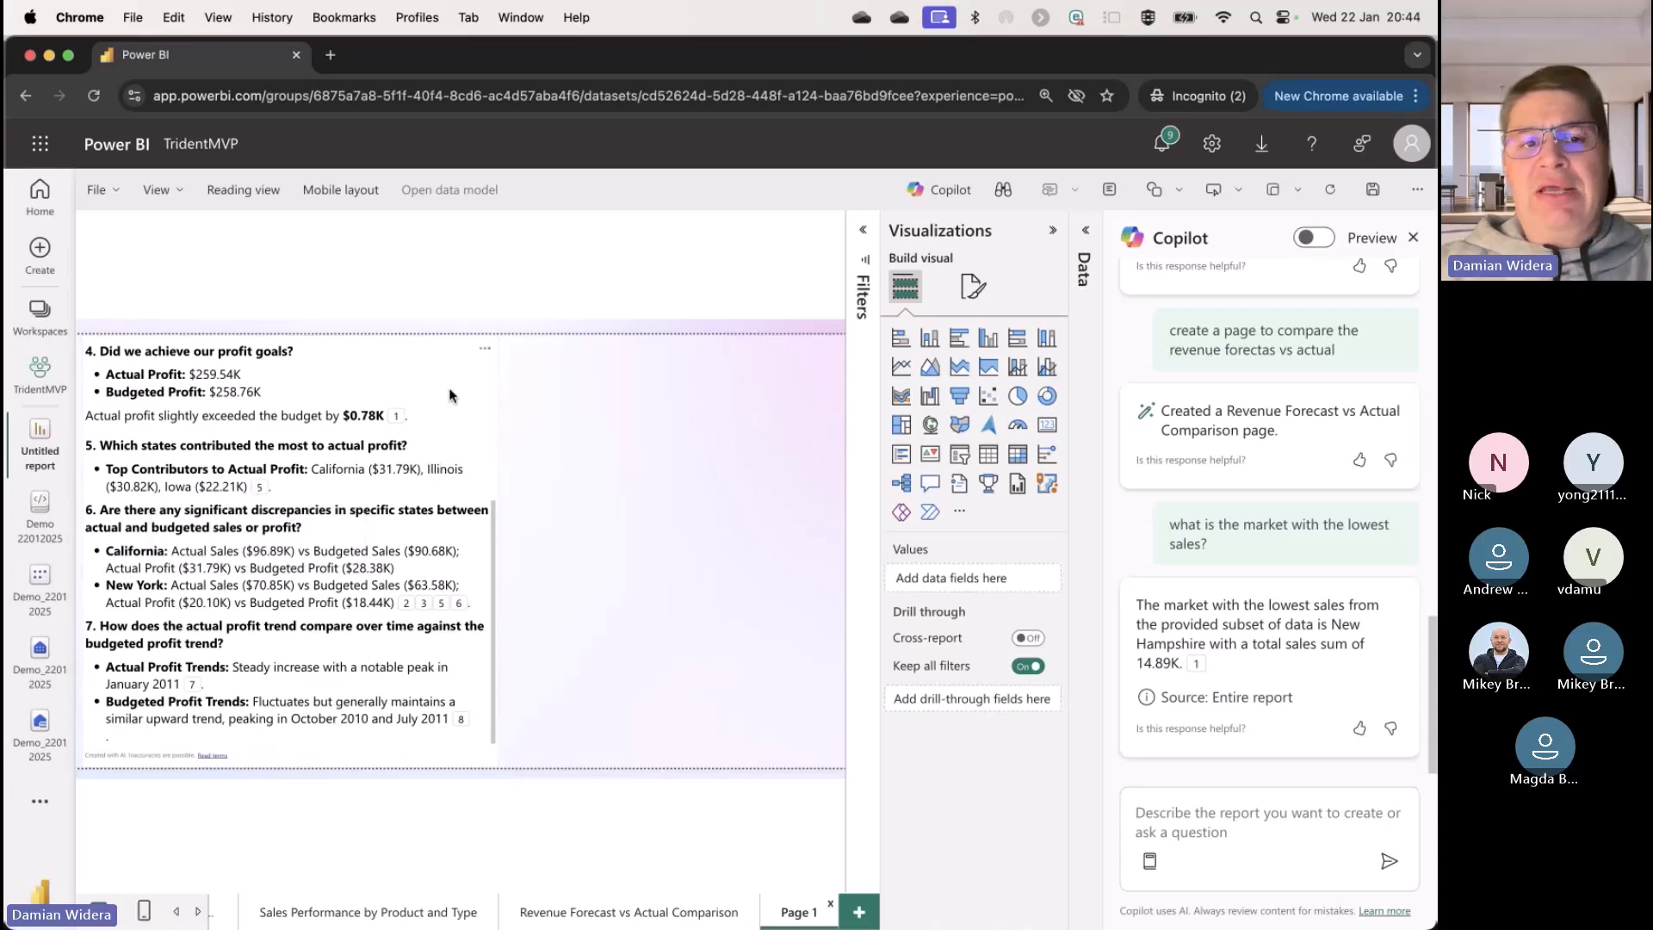
# Step: Replace the narrative prompt with the suggested "Create a bulleted list of insights" prompt and regenerate the narrative
pyautogui.click(442, 425)
pyautogui.moveTo(330, 758); pyautogui.dragTo(98, 716)
pyautogui.press('BackSpace')
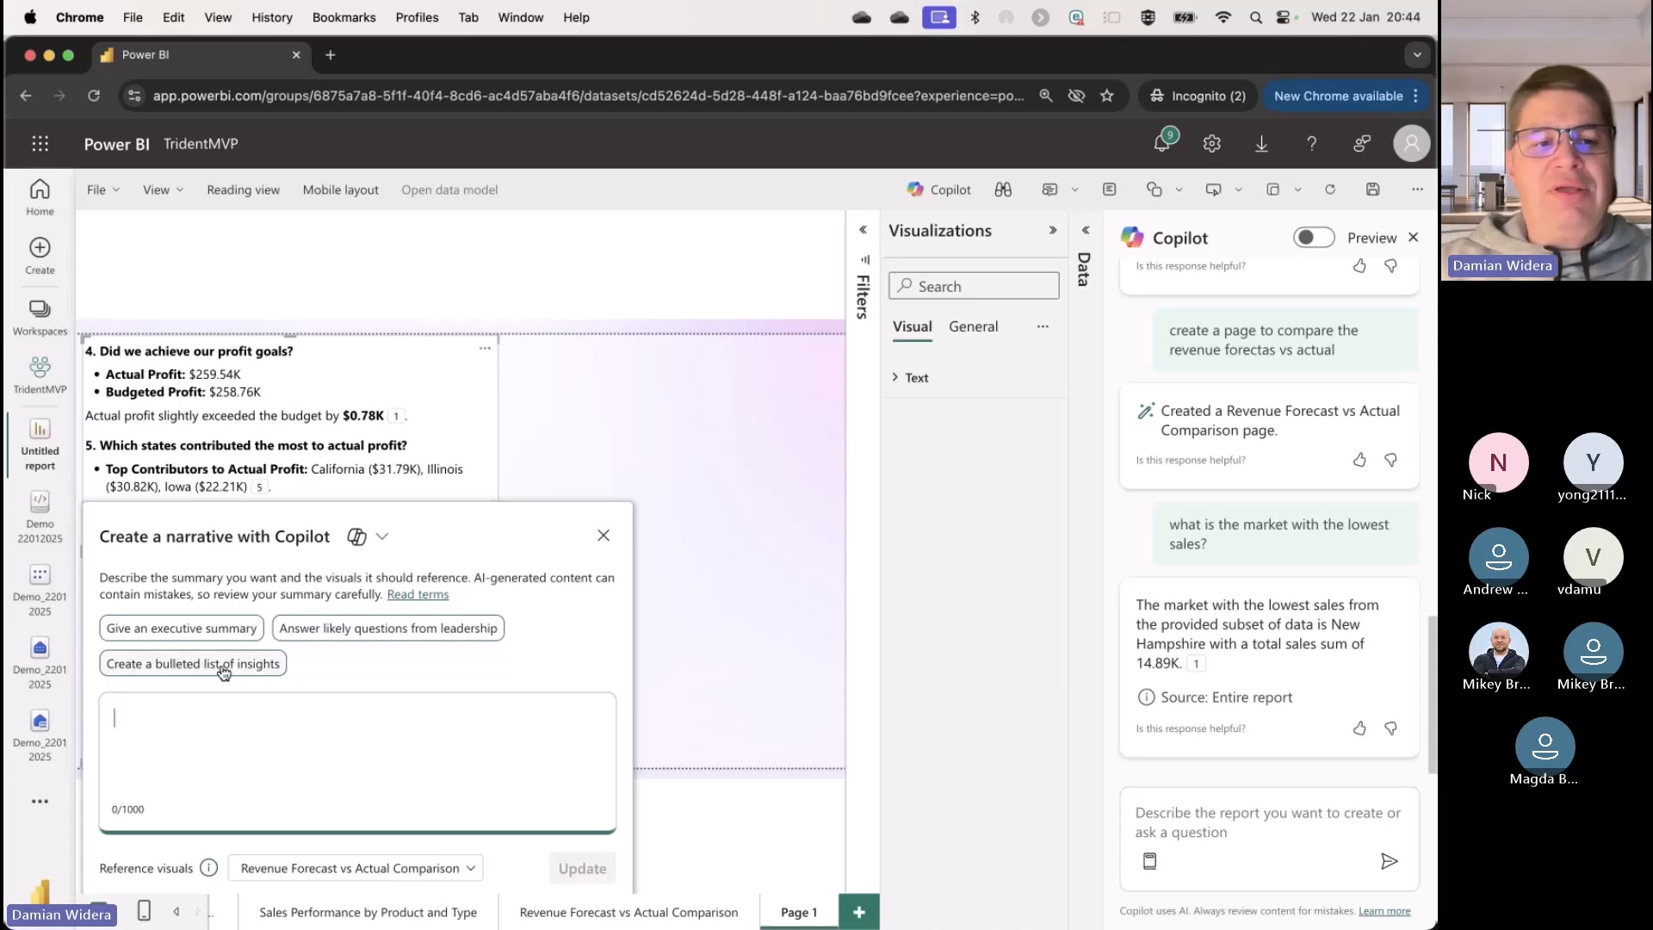
pyautogui.click(211, 677)
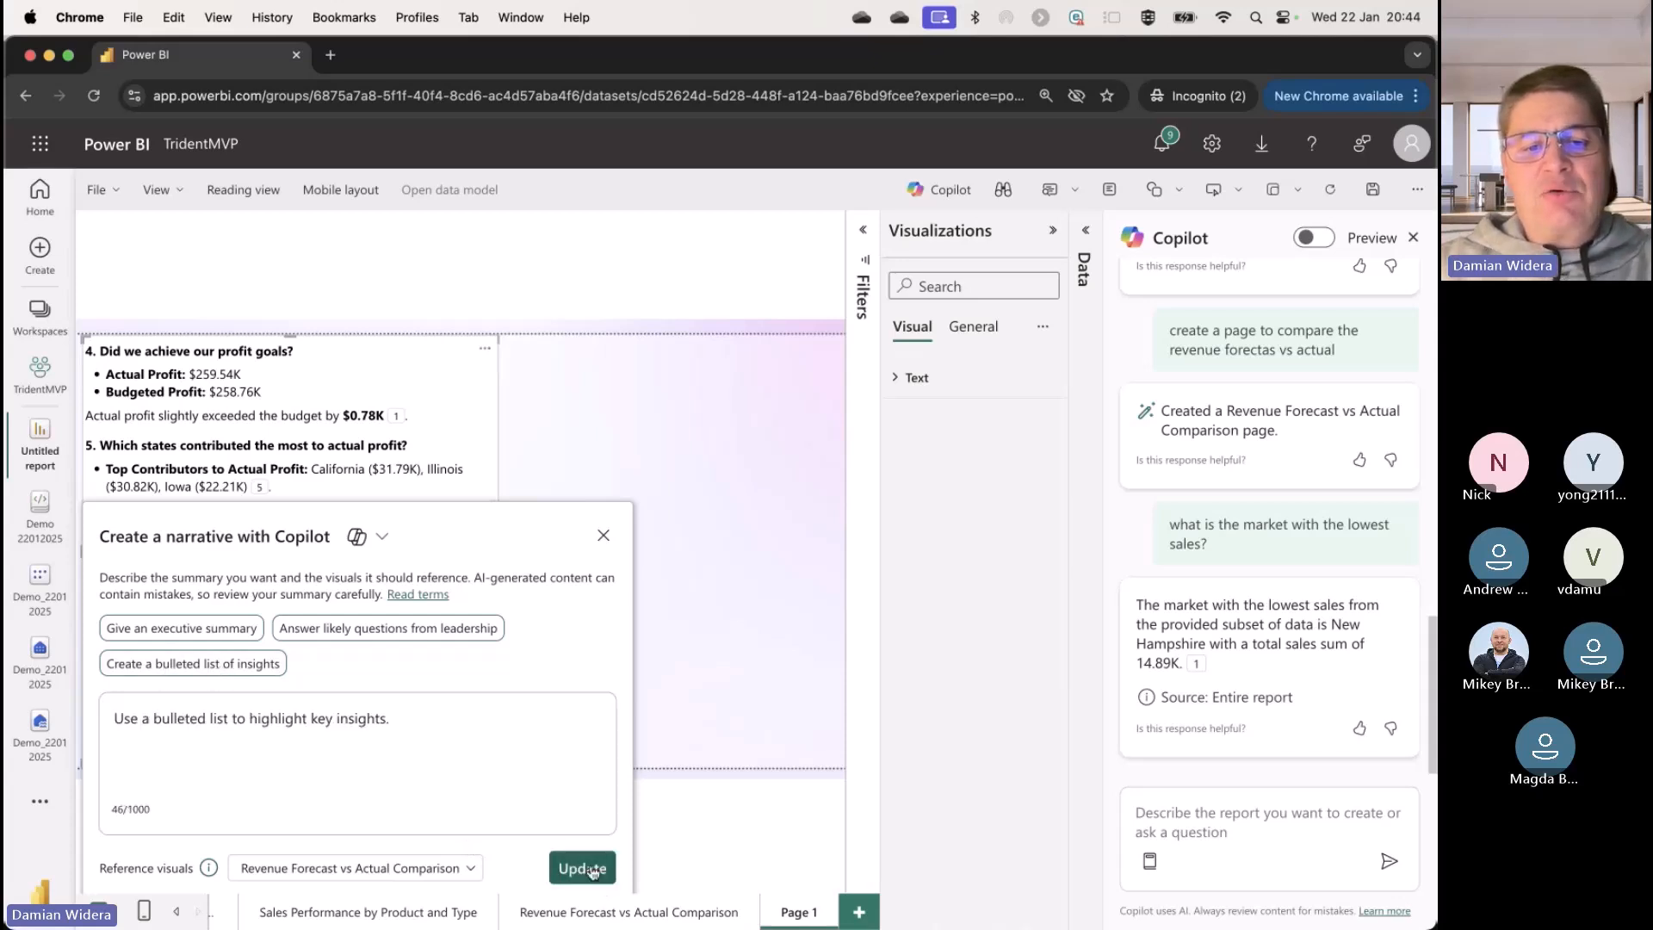
pyautogui.click(582, 868)
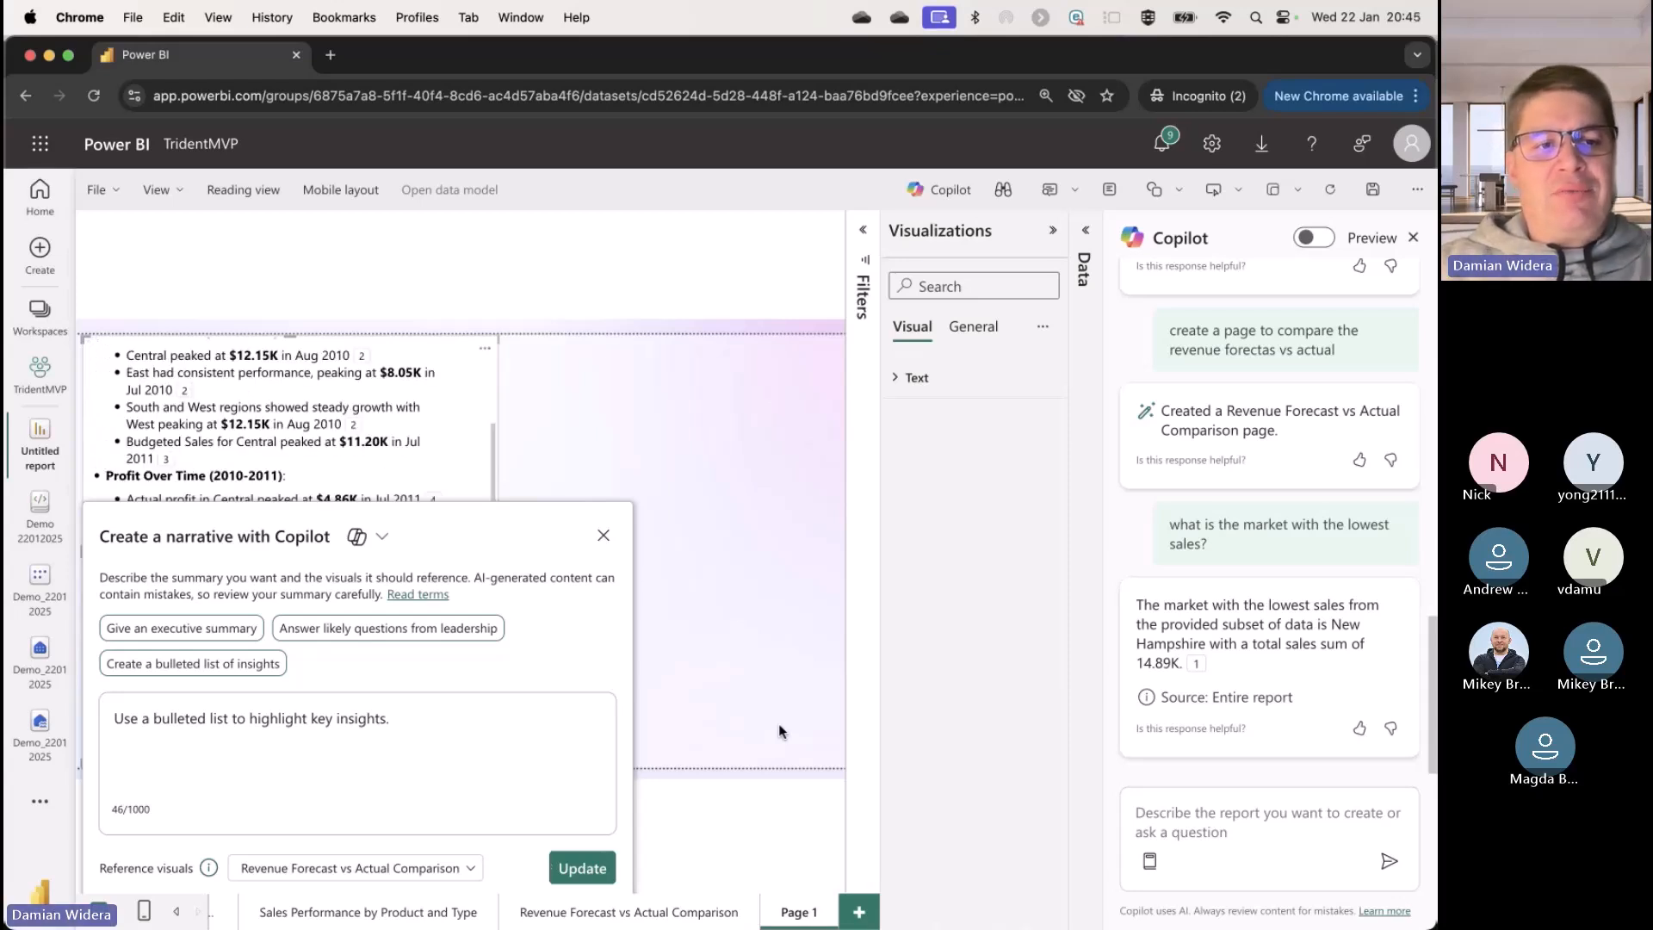
pyautogui.click(768, 709)
pyautogui.scroll(2, 322, 551)
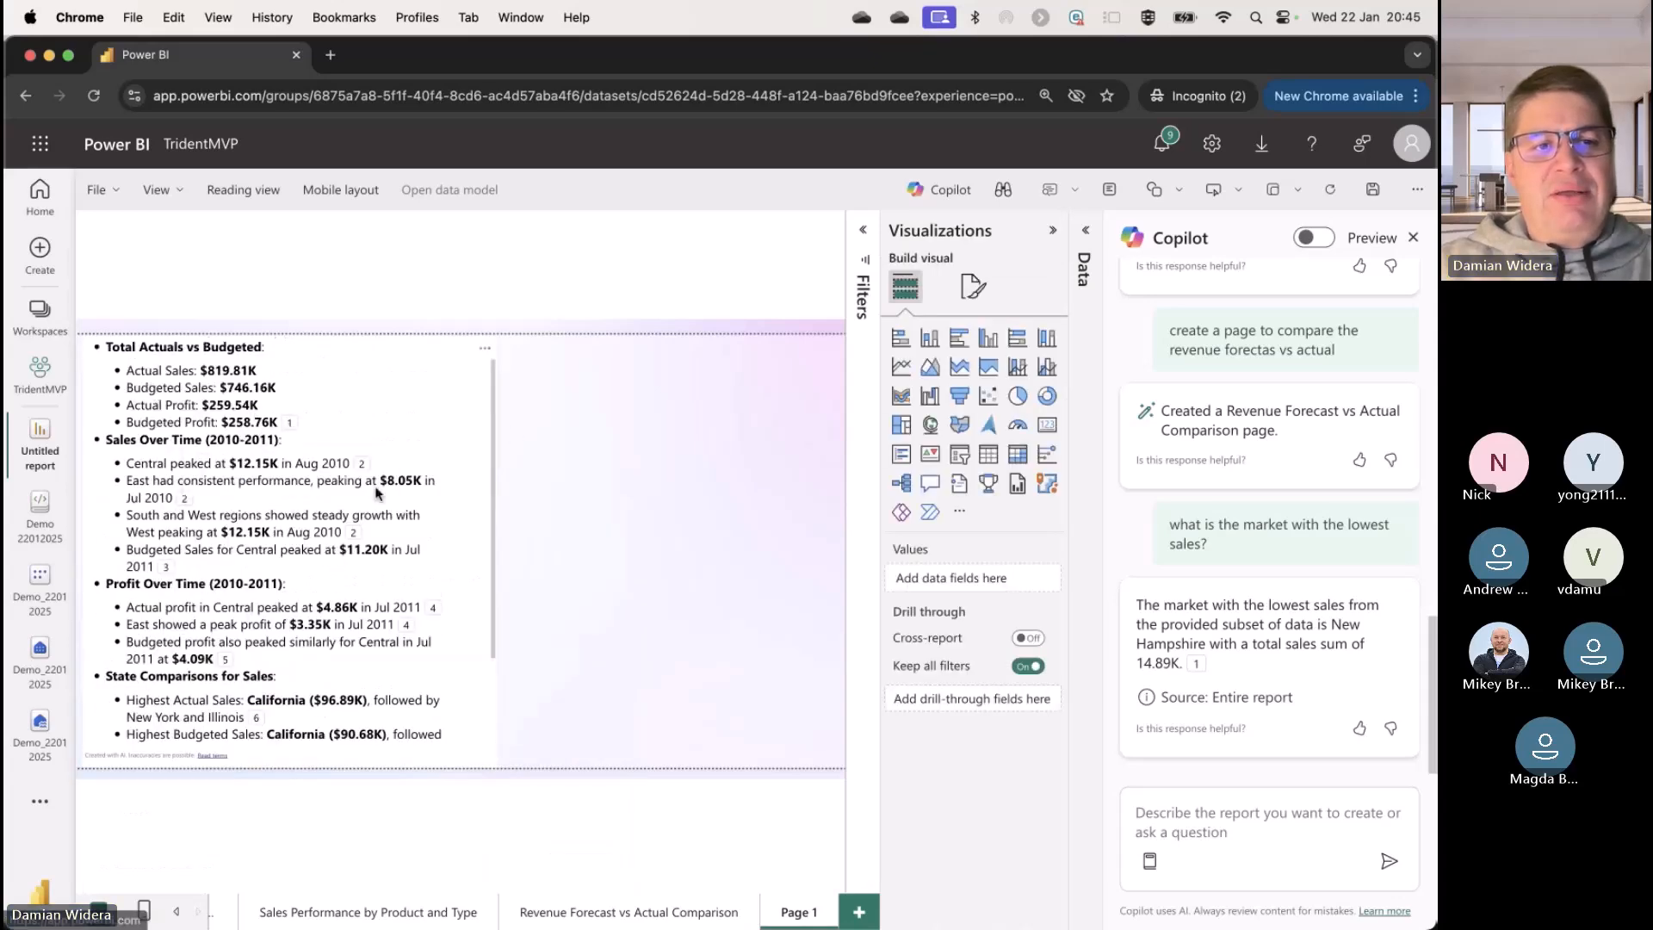
# Step: Read the whole bulleted list of insights through the state profit comparisons and check the source cited for the regional sales growth
pyautogui.moveTo(362, 466)
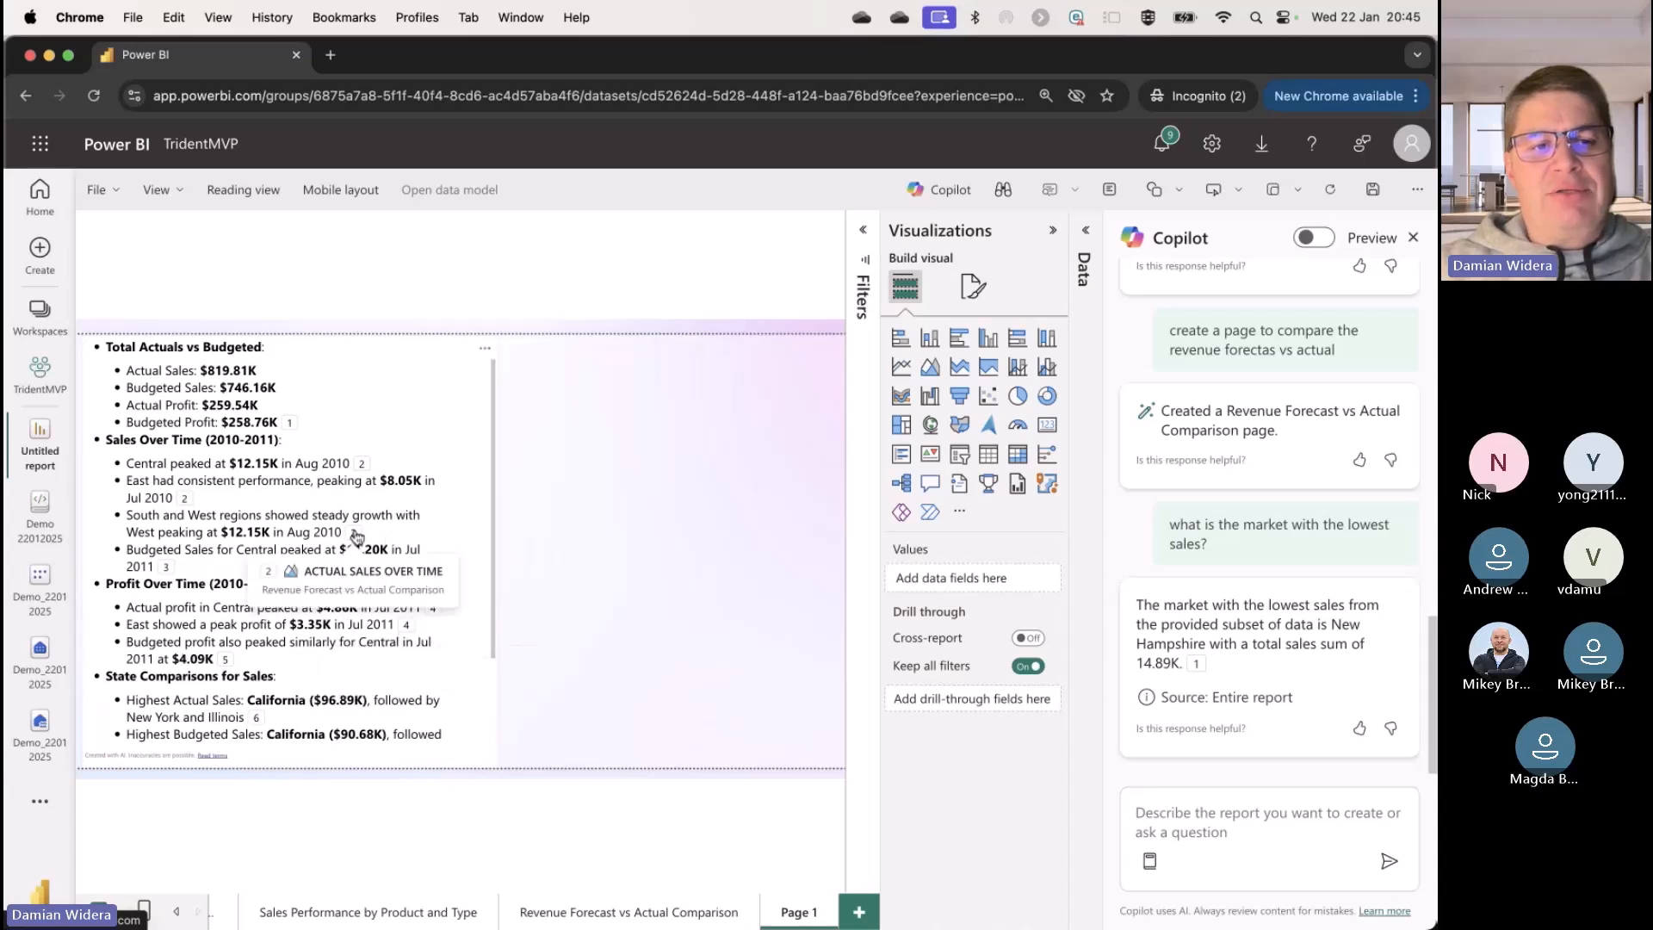
pyautogui.moveTo(163, 570)
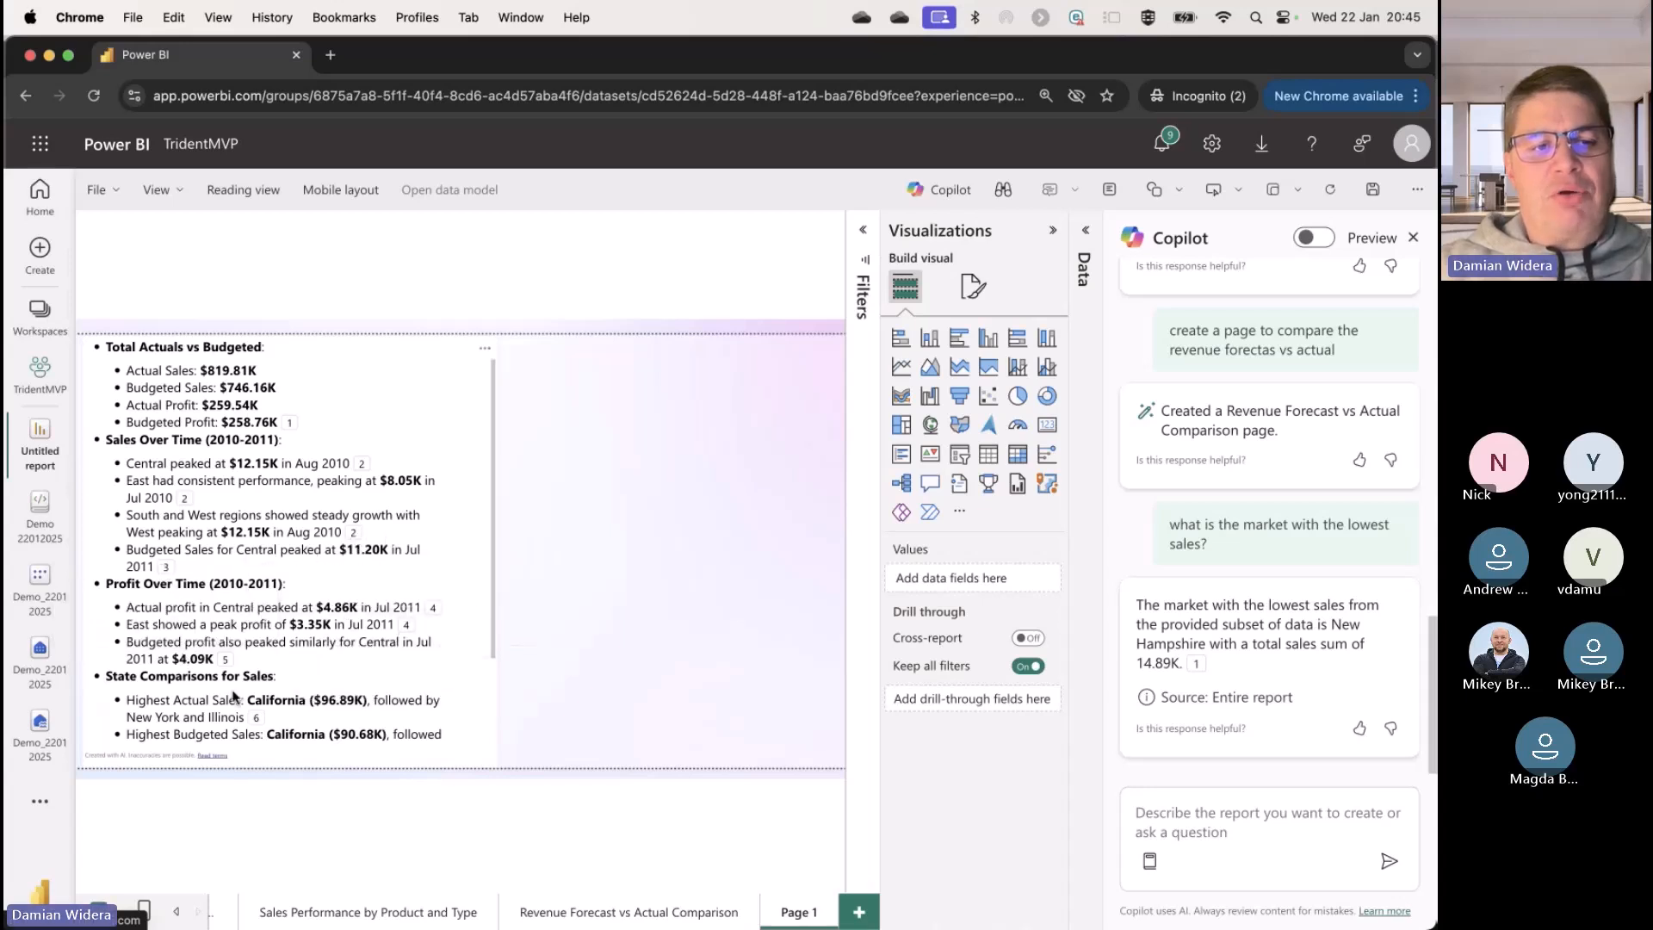
pyautogui.scroll(-1, 229, 600)
pyautogui.moveTo(229, 600)
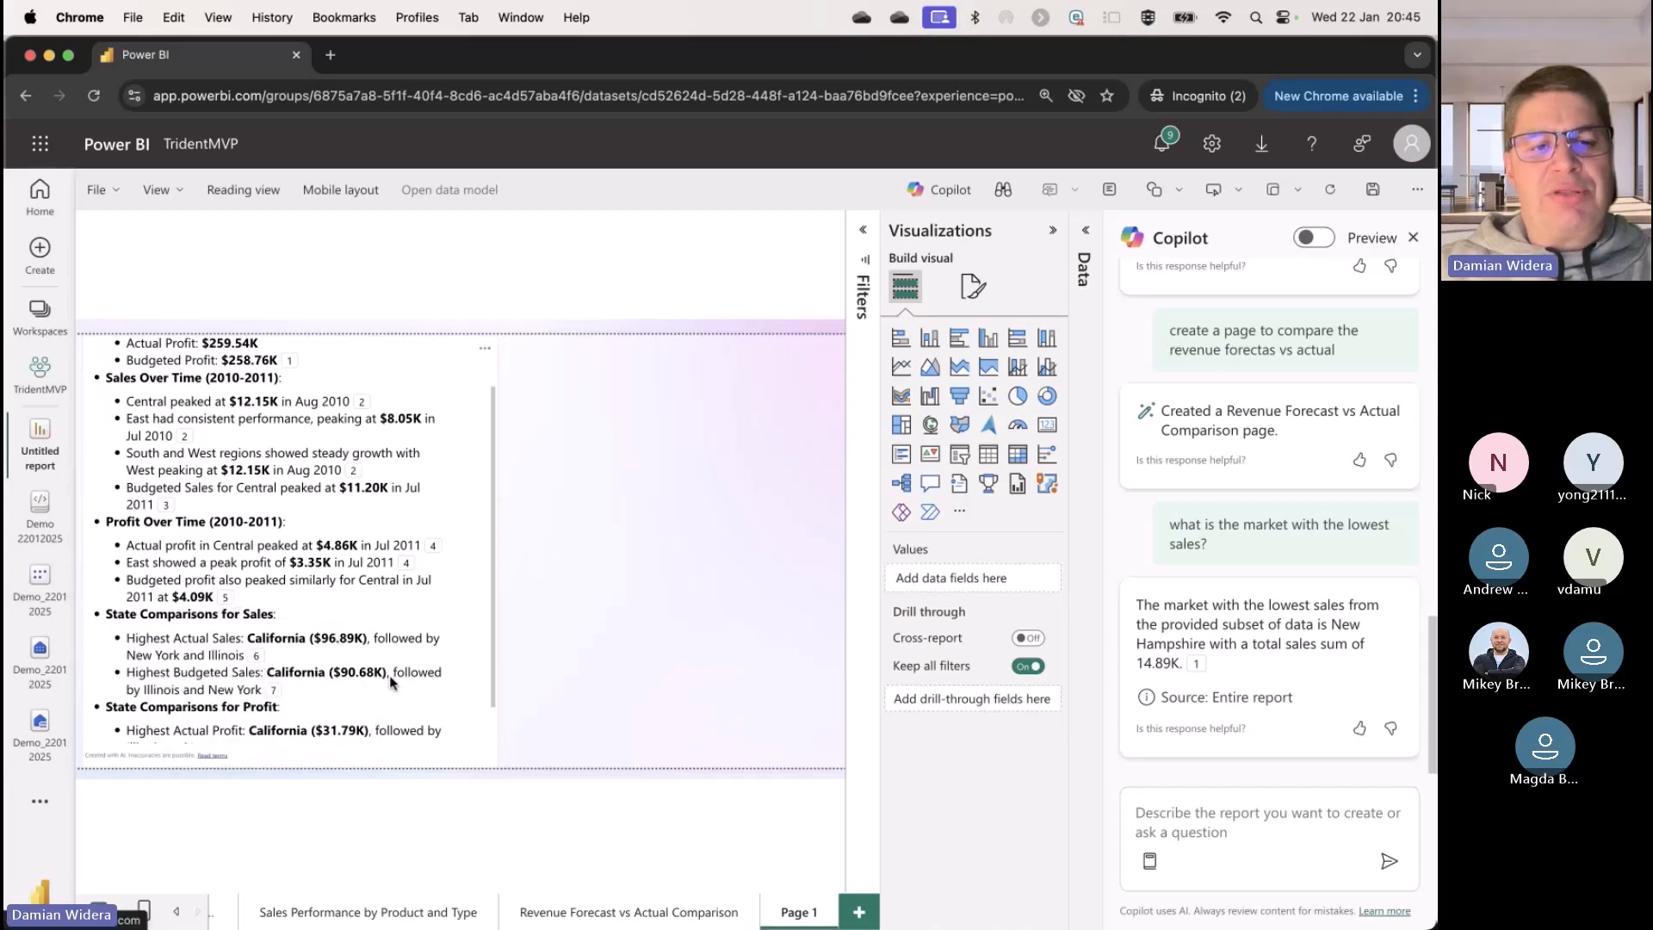
pyautogui.scroll(-1, 388, 694)
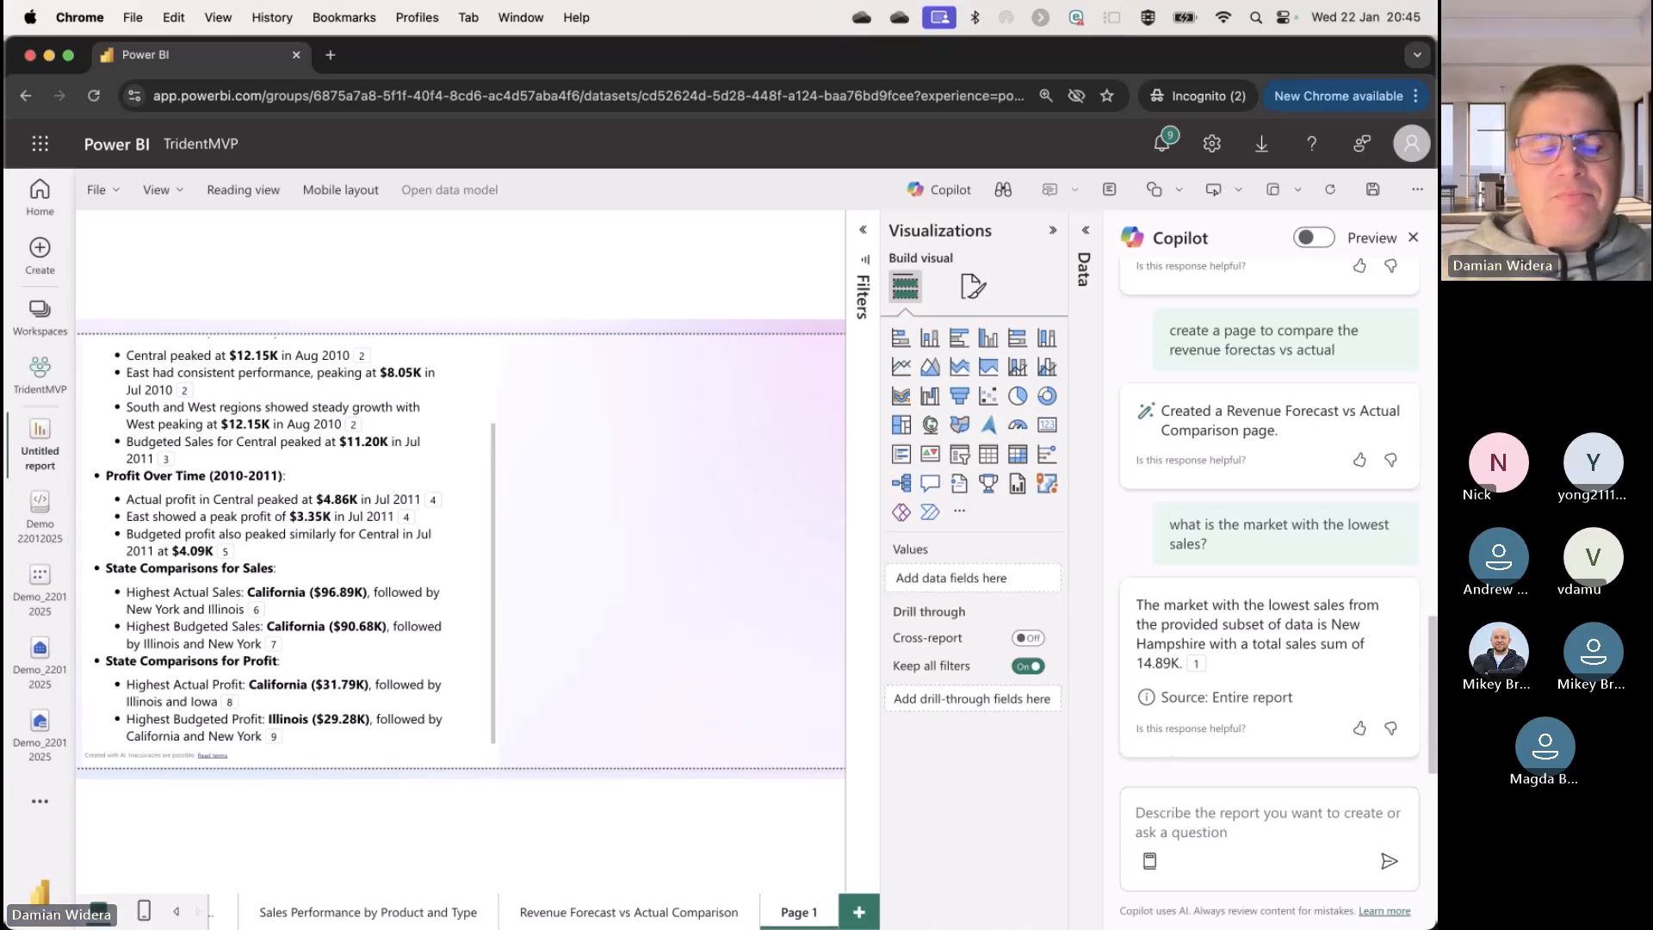
# Step: Ask Copilot "find insights abut the amaretto products" from the Sales Performance by Product and Type page
pyautogui.click(338, 911)
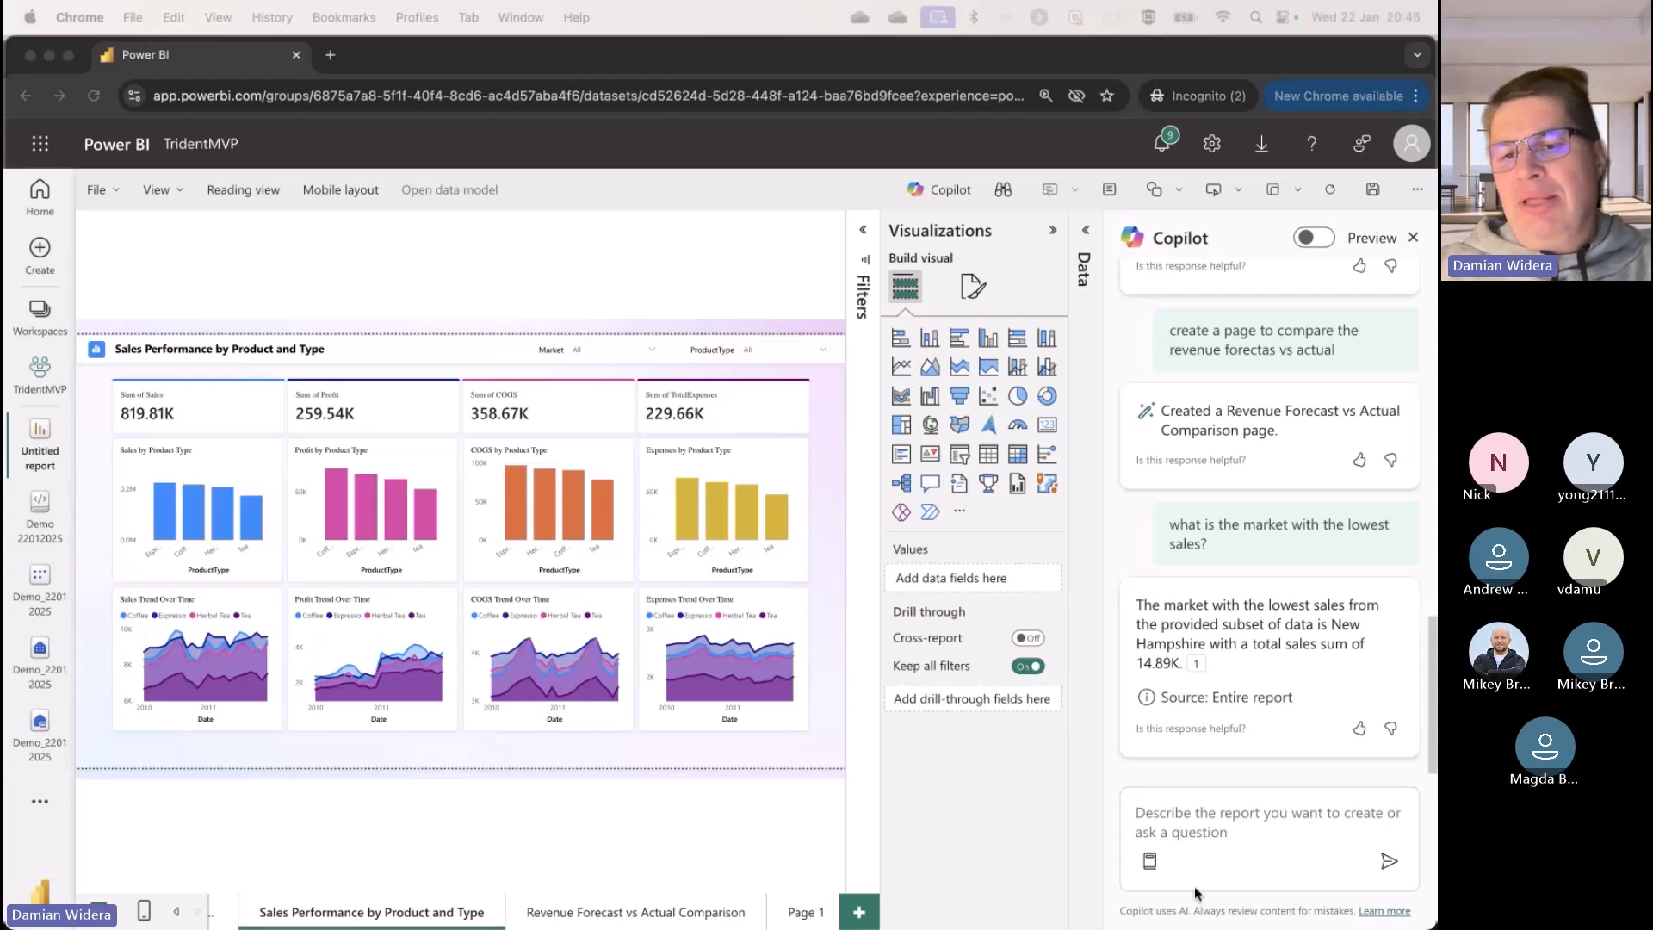
pyautogui.click(1304, 820)
pyautogui.write('find insights abut the amaretto products')
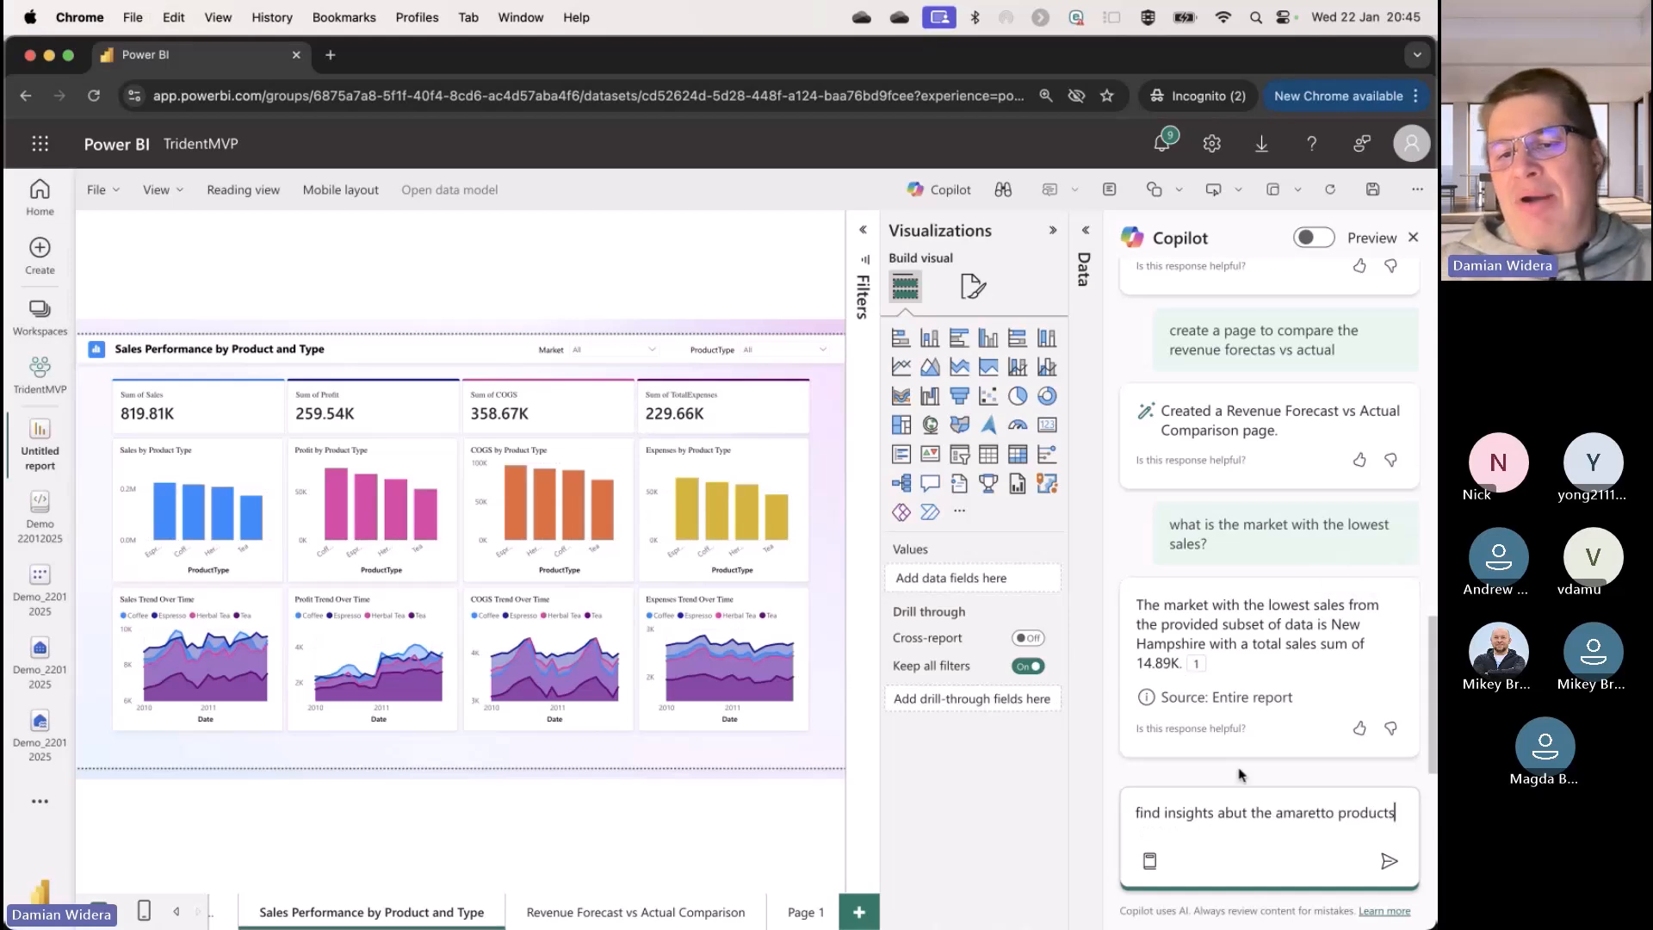
pyautogui.click(1387, 861)
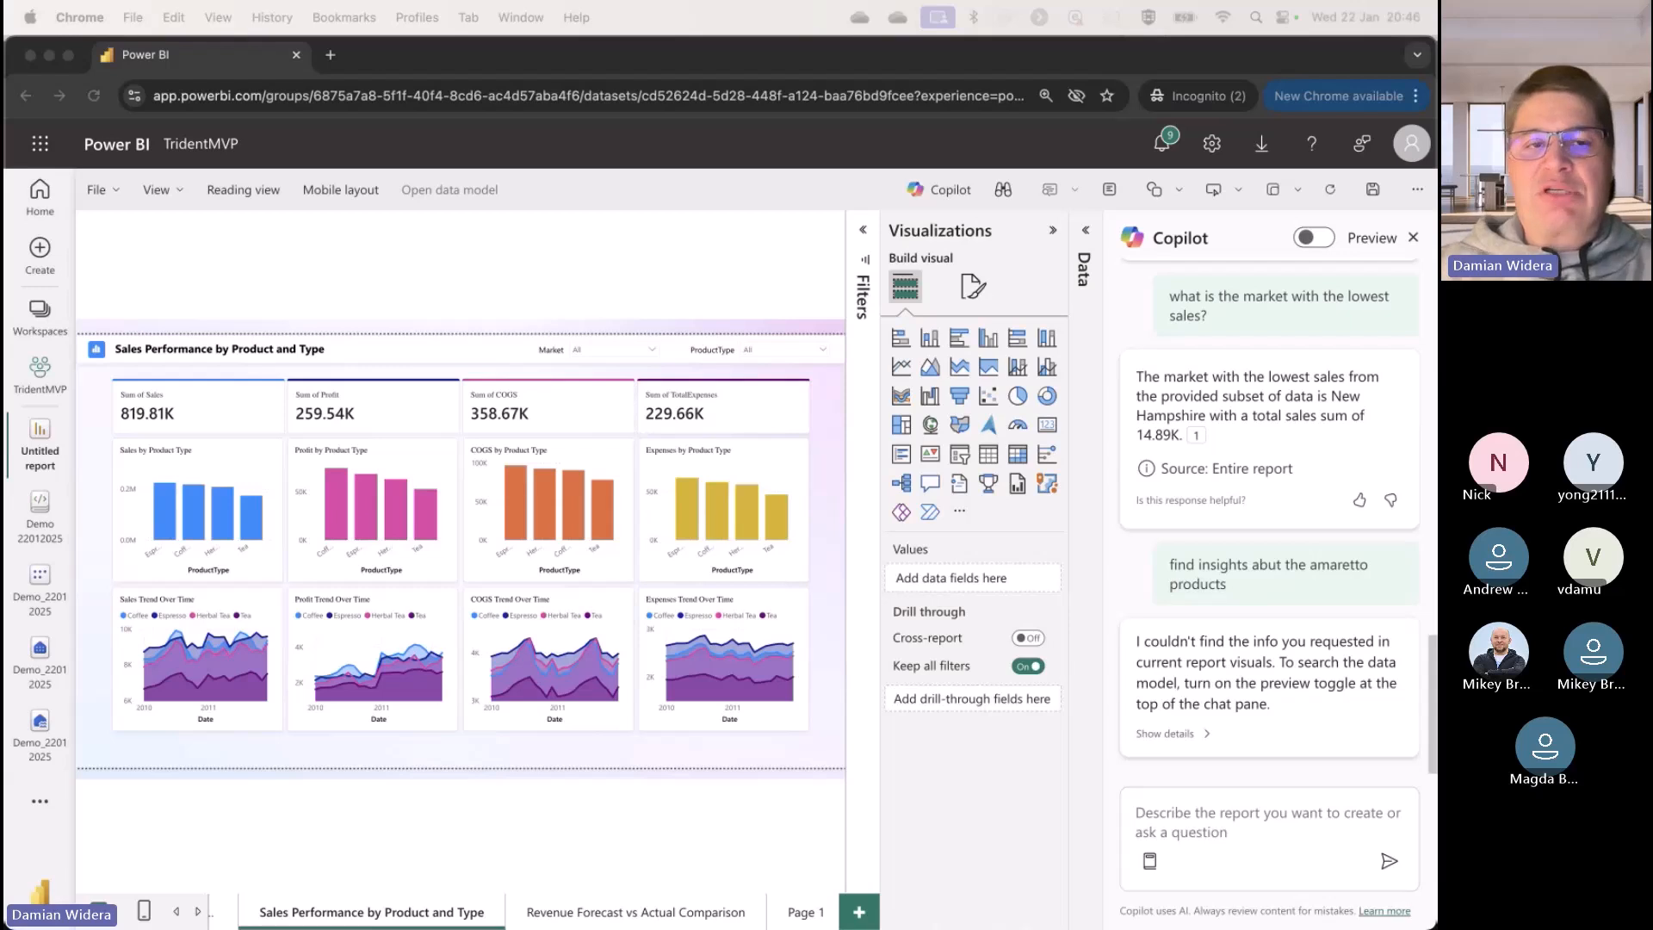
# Step: Save the report as Demo22012025 in the Demo 22012025 folder of the TridentMVP workspace
pyautogui.click(56, 426)
pyautogui.click(55, 428)
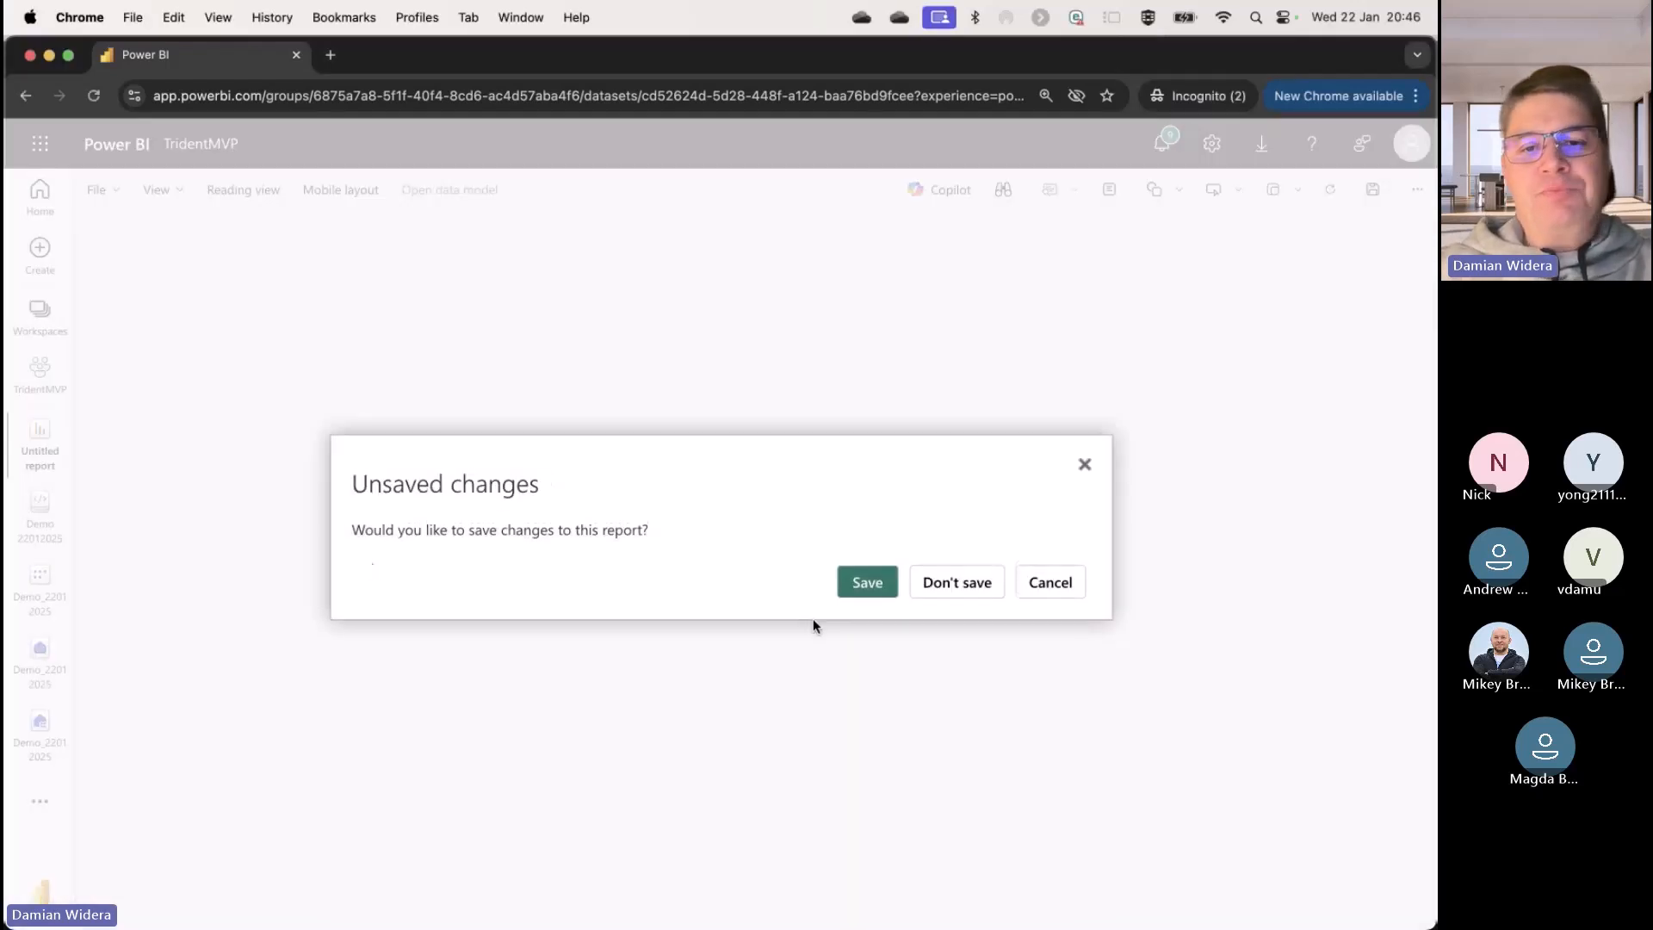
pyautogui.click(870, 586)
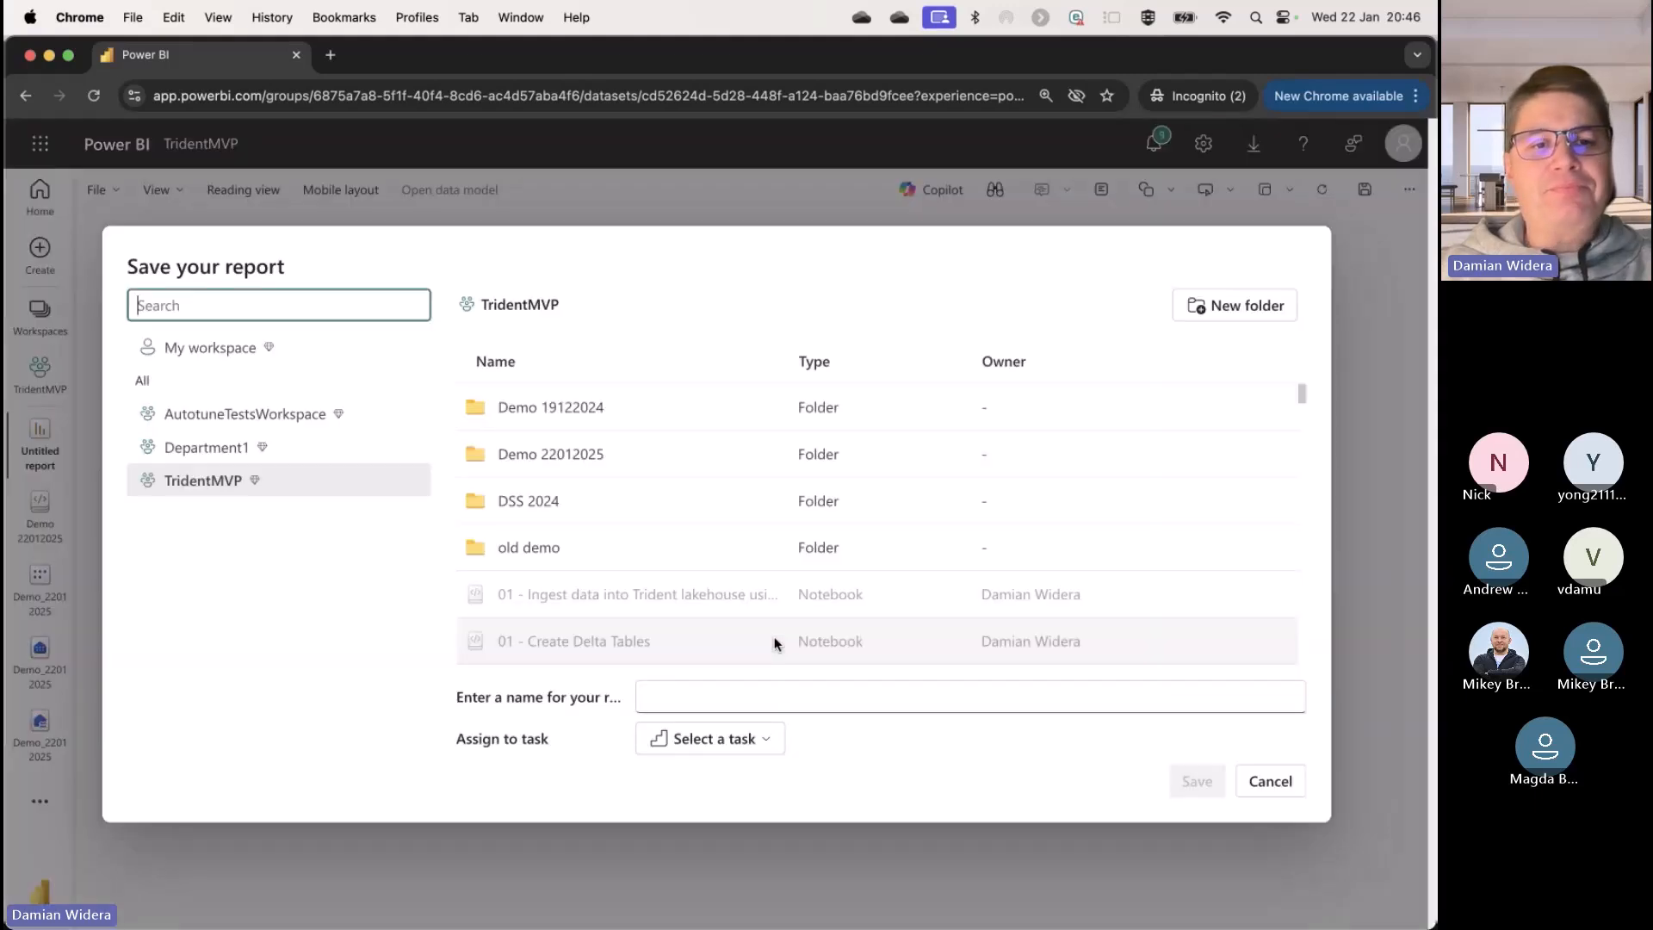
pyautogui.click(721, 693)
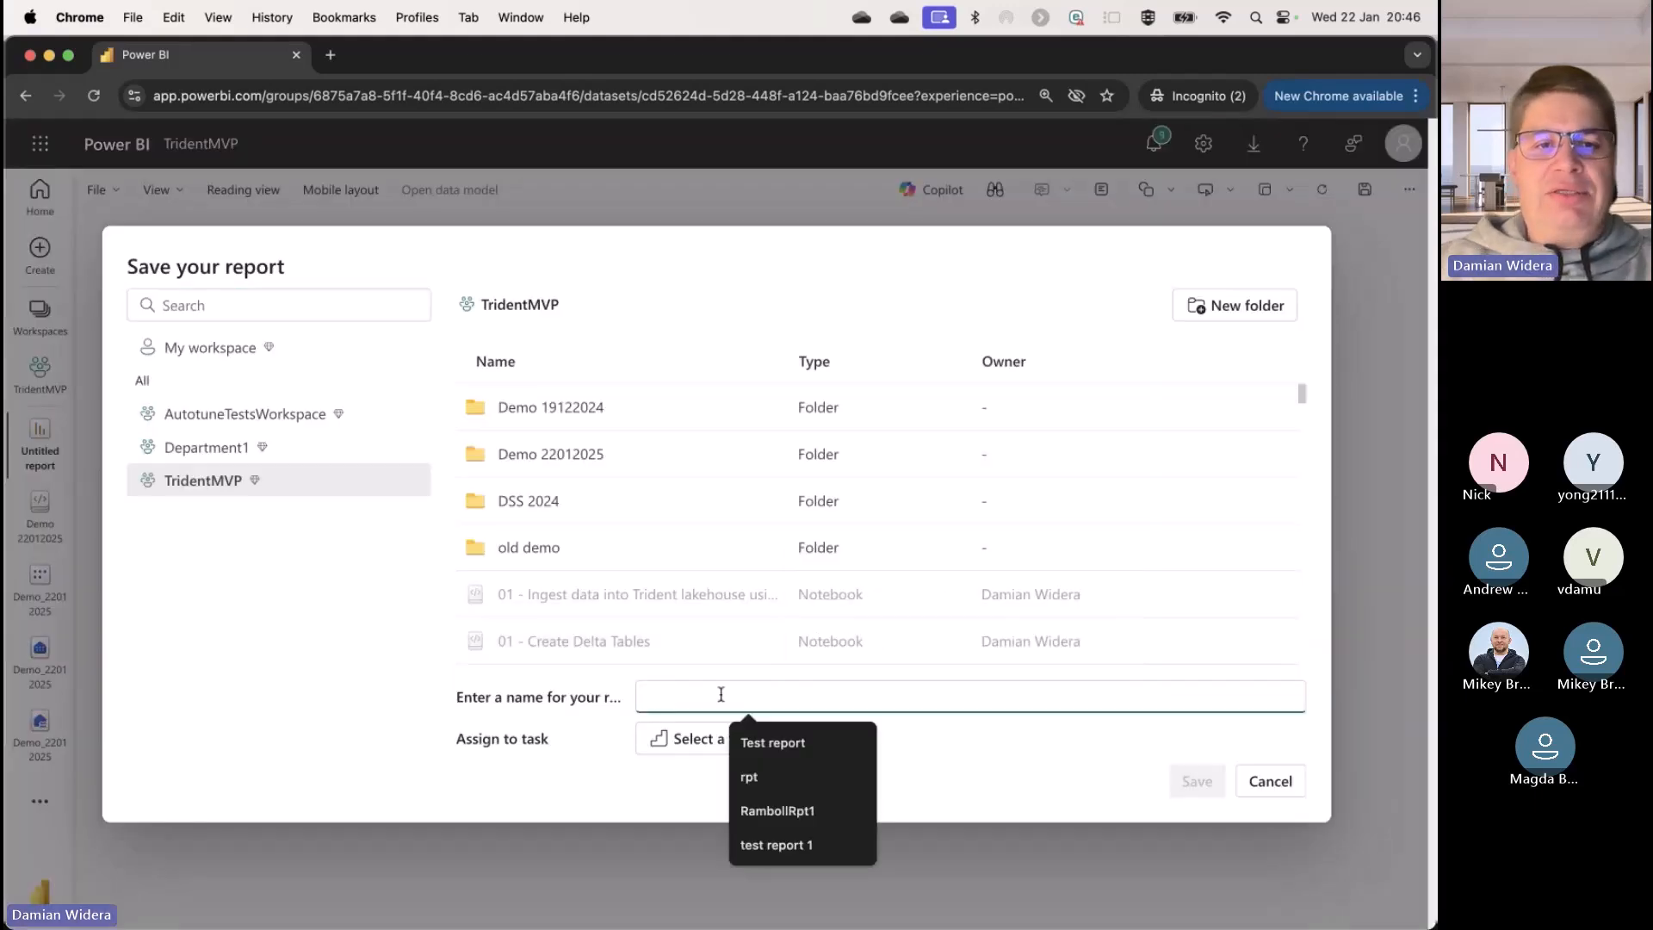
pyautogui.click(603, 454)
pyautogui.click(774, 705)
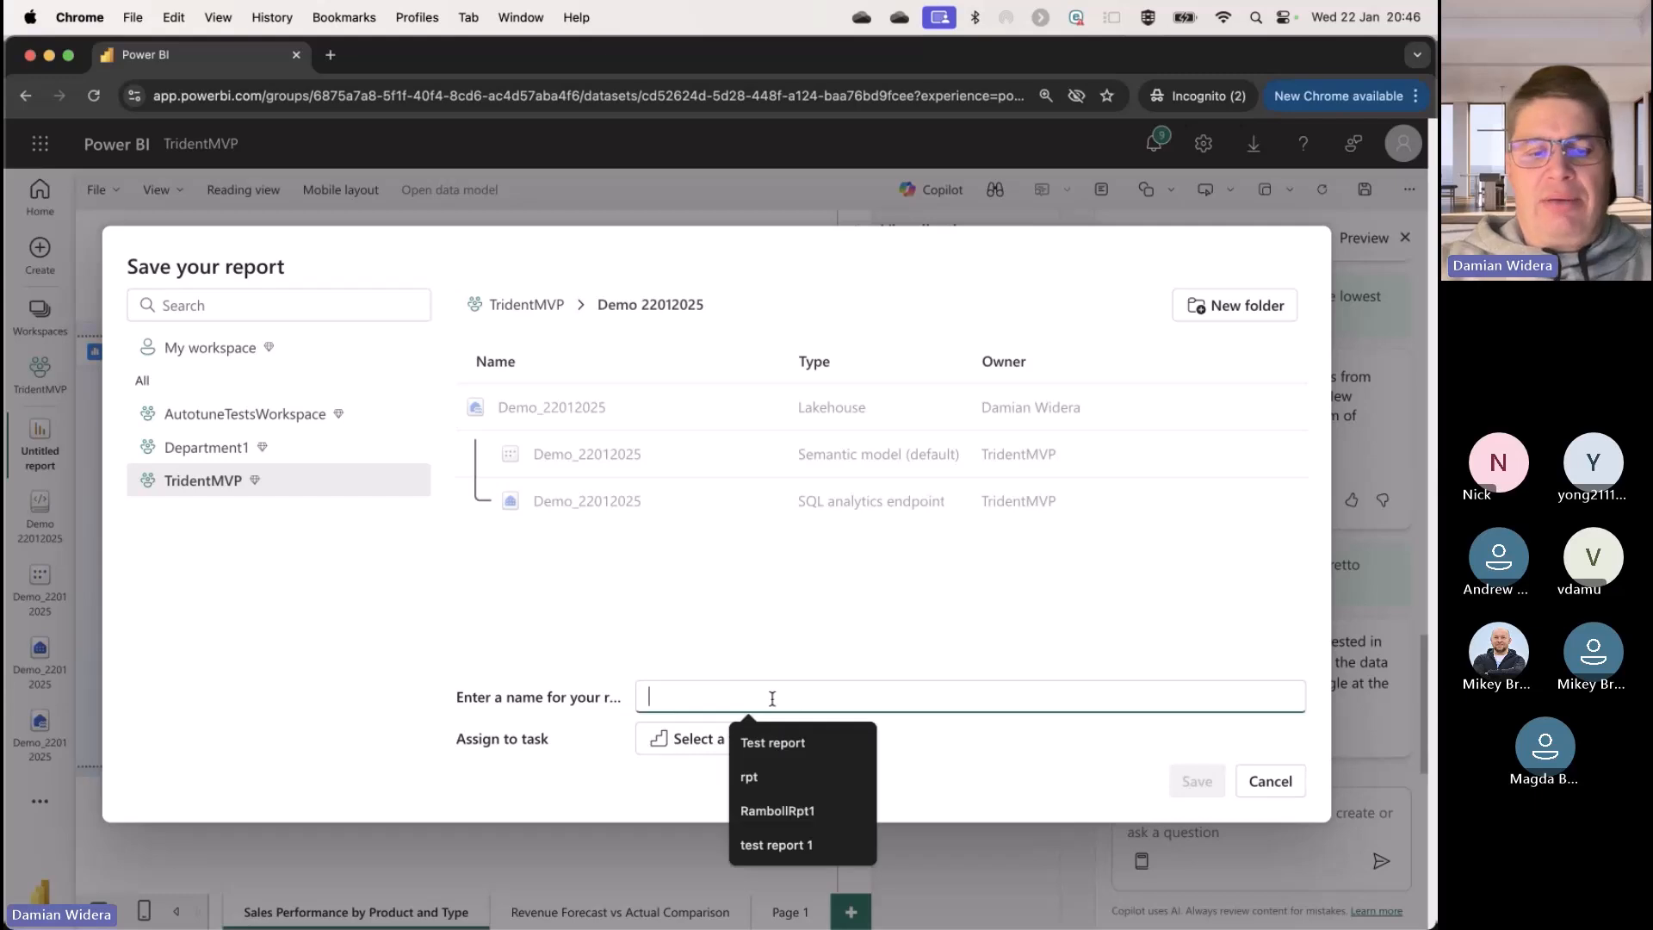
pyautogui.write('Demo20')
pyautogui.press('BackSpace')
pyautogui.write('2012025')
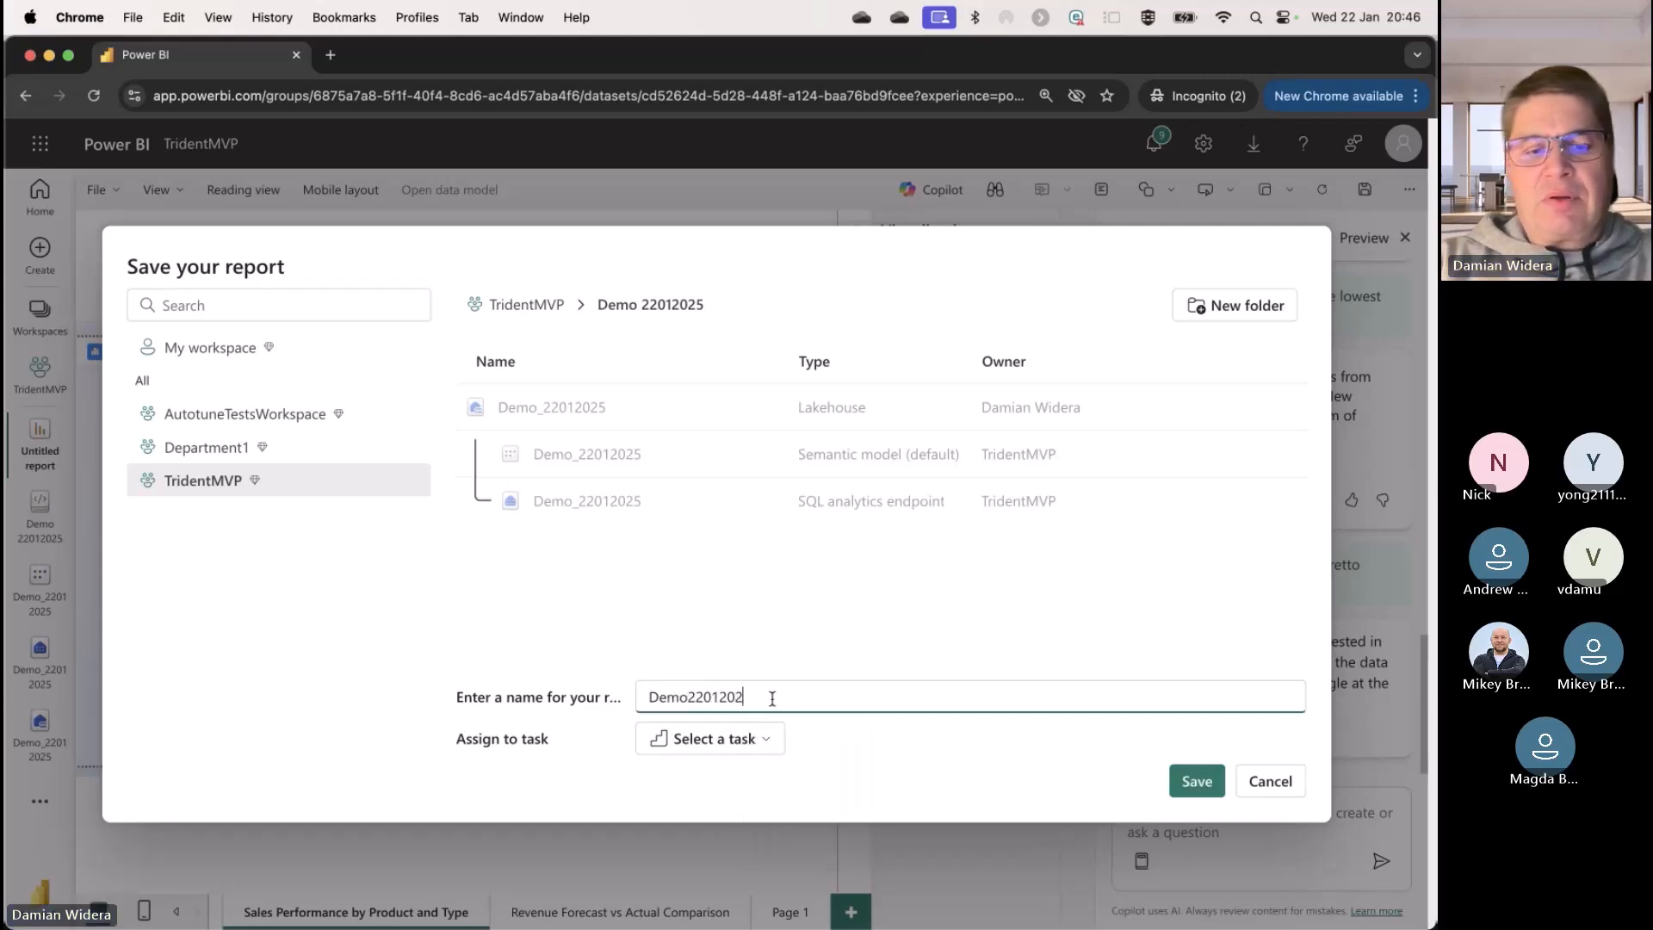
pyautogui.click(1196, 781)
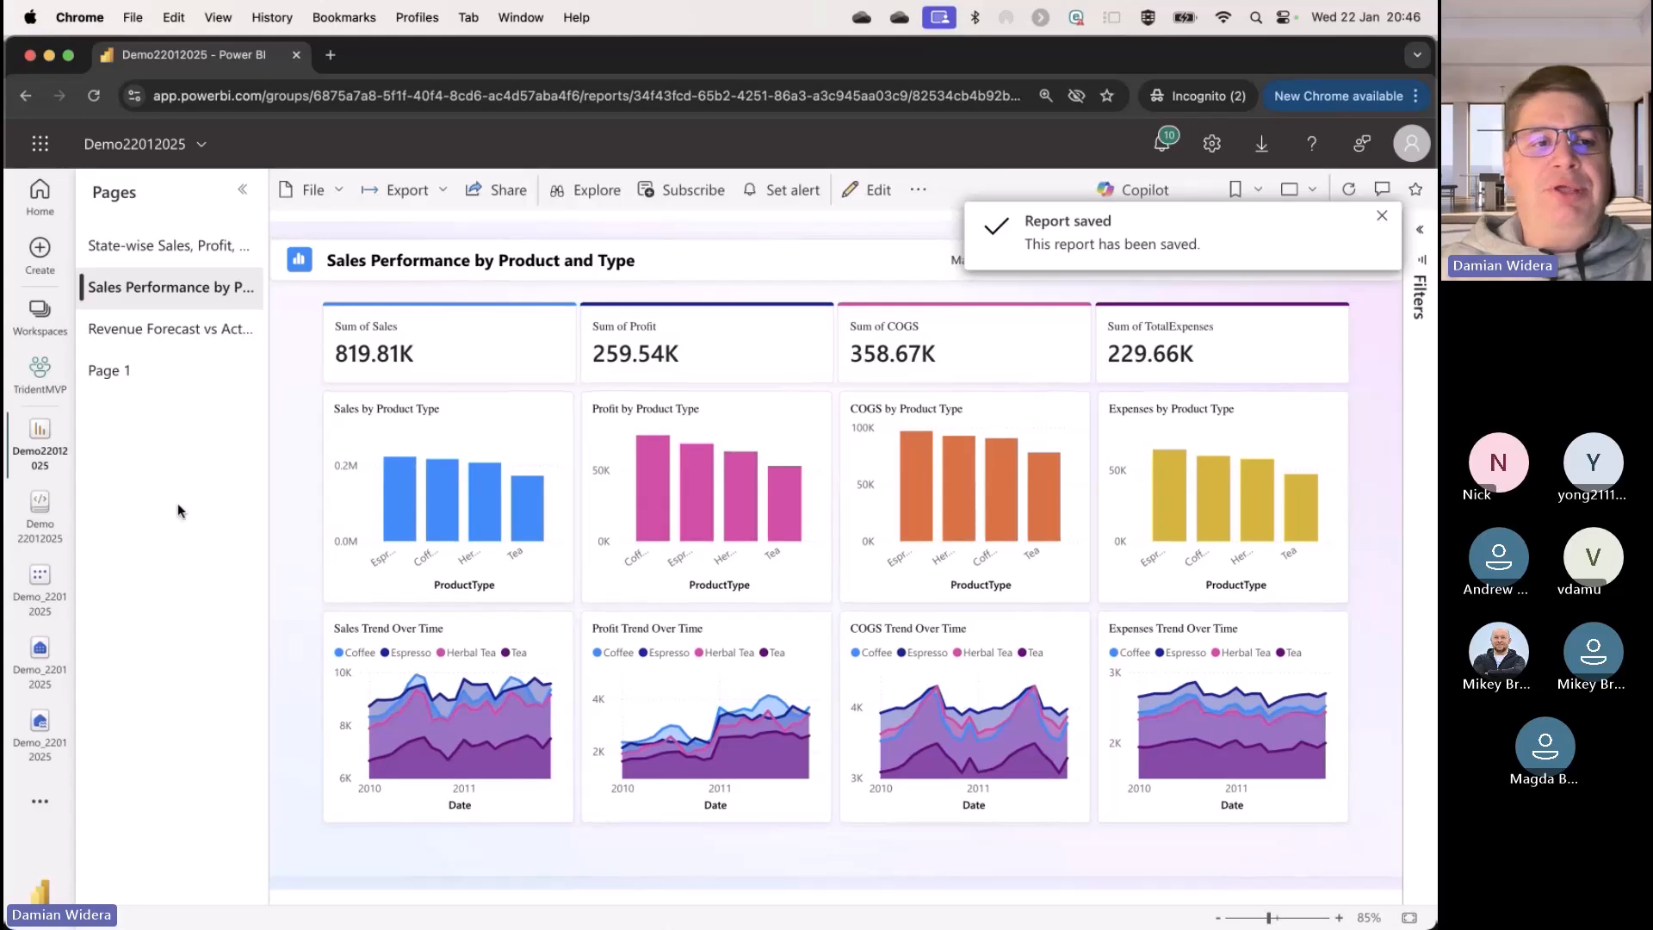
# Step: Open the DF_Demo_22012025 dataflow from the TridentMVP workspace
pyautogui.click(62, 418)
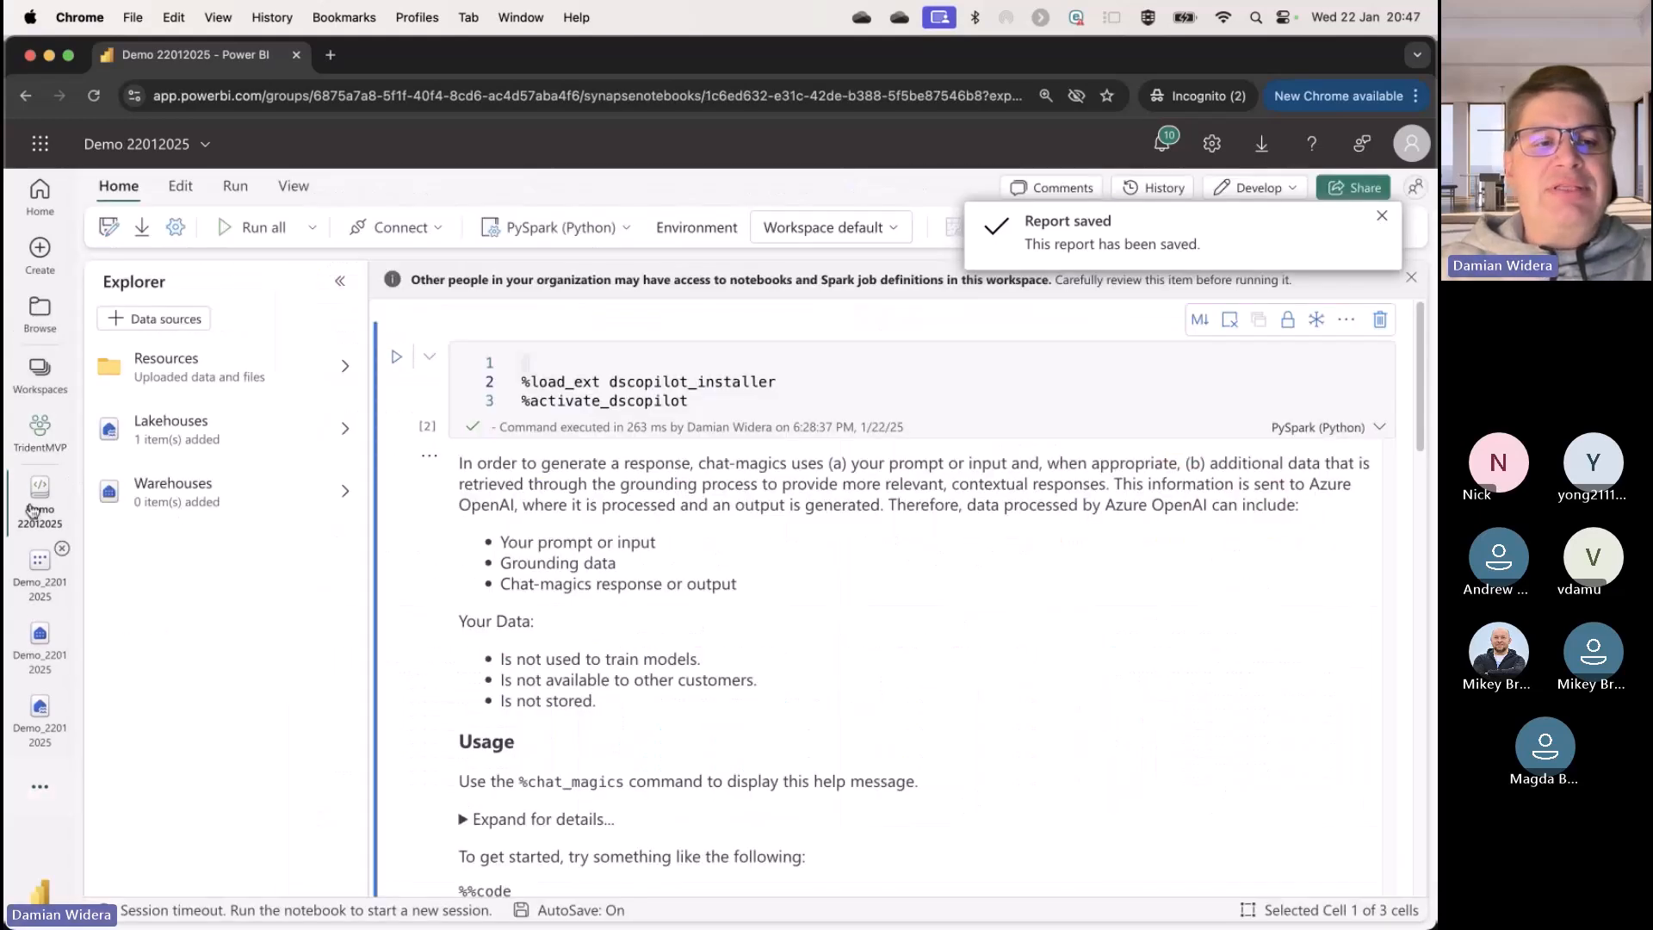
pyautogui.click(38, 451)
pyautogui.scroll(-15, 430, 654)
pyautogui.scroll(-5, 427, 663)
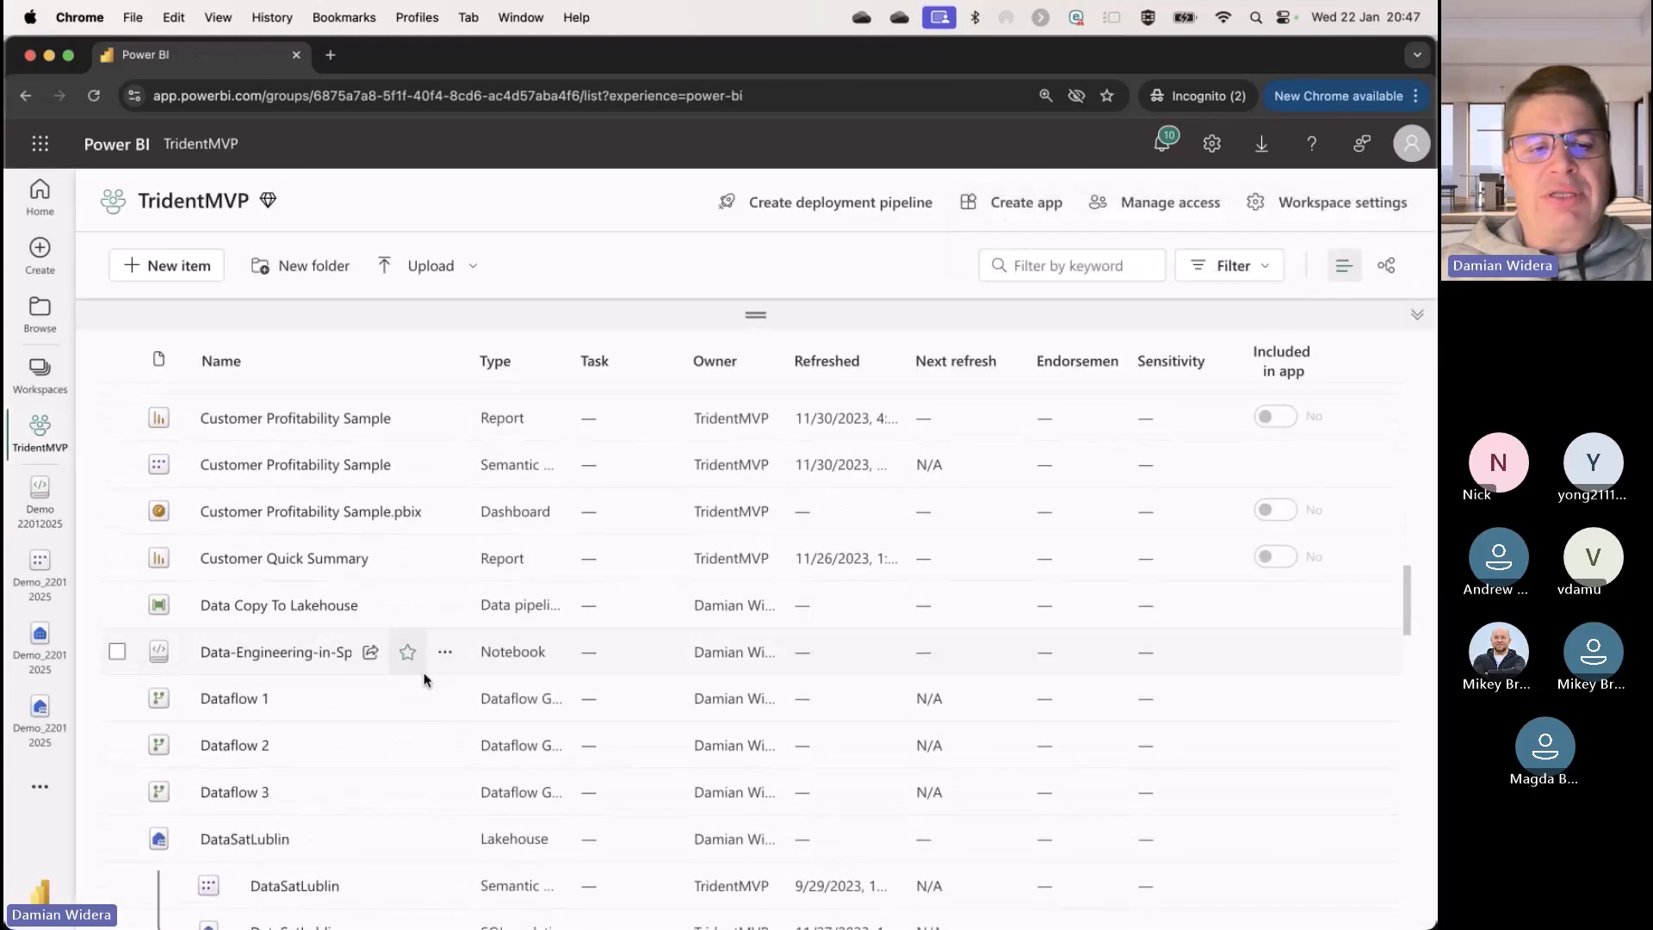
pyautogui.scroll(-1, 387, 740)
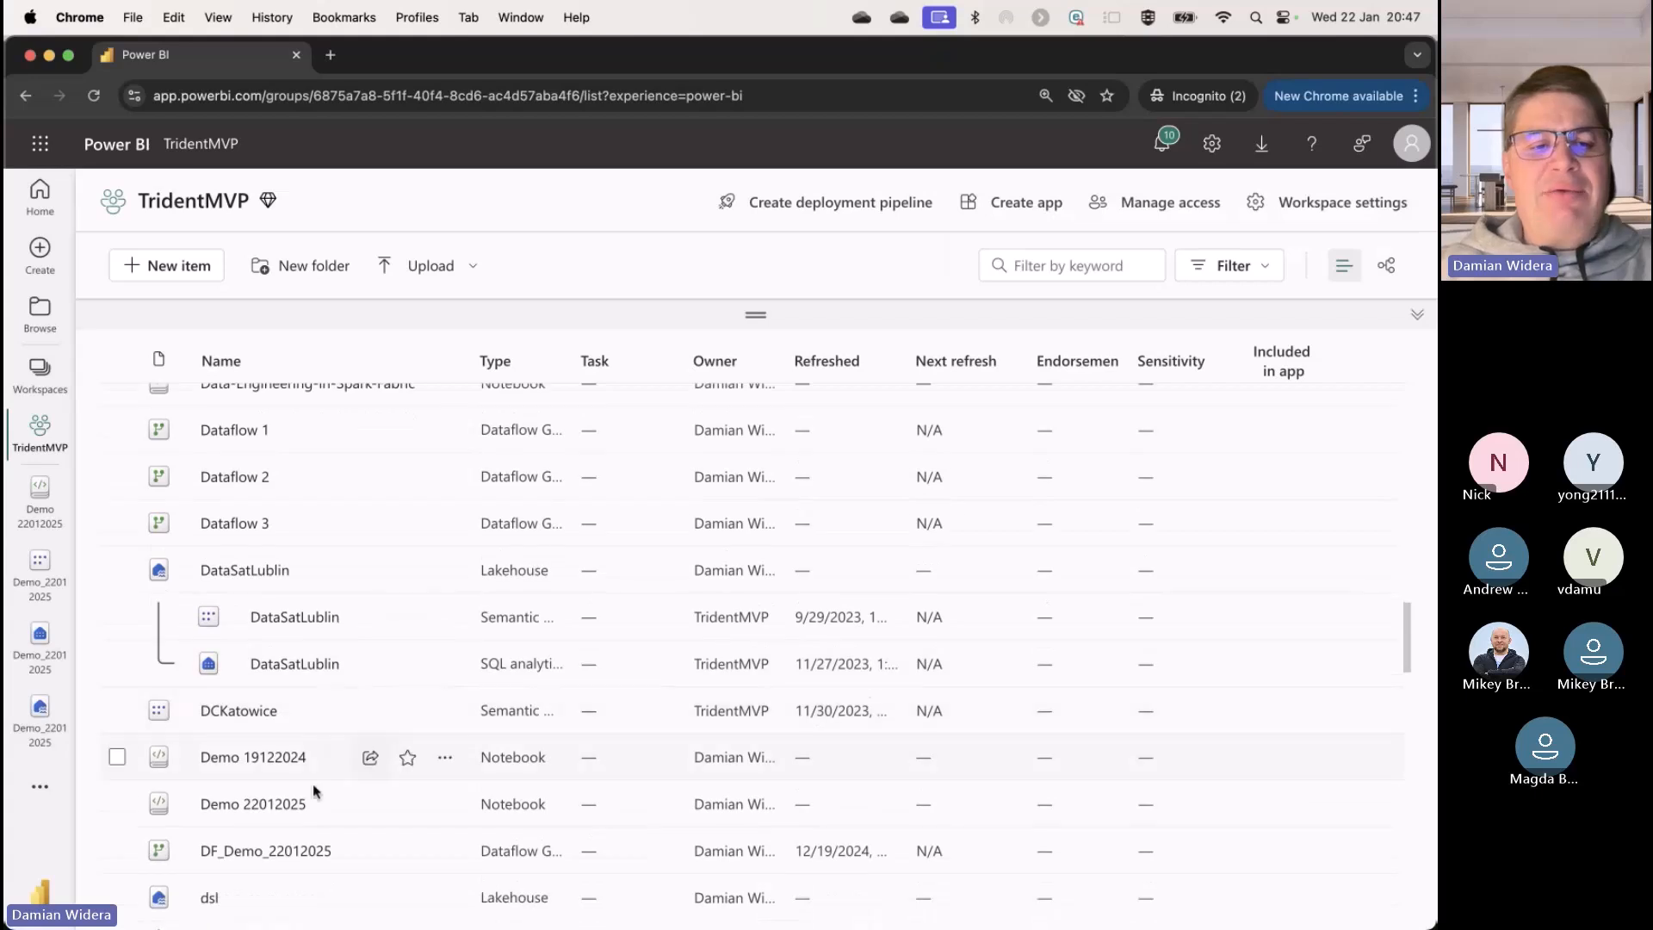
pyautogui.click(251, 854)
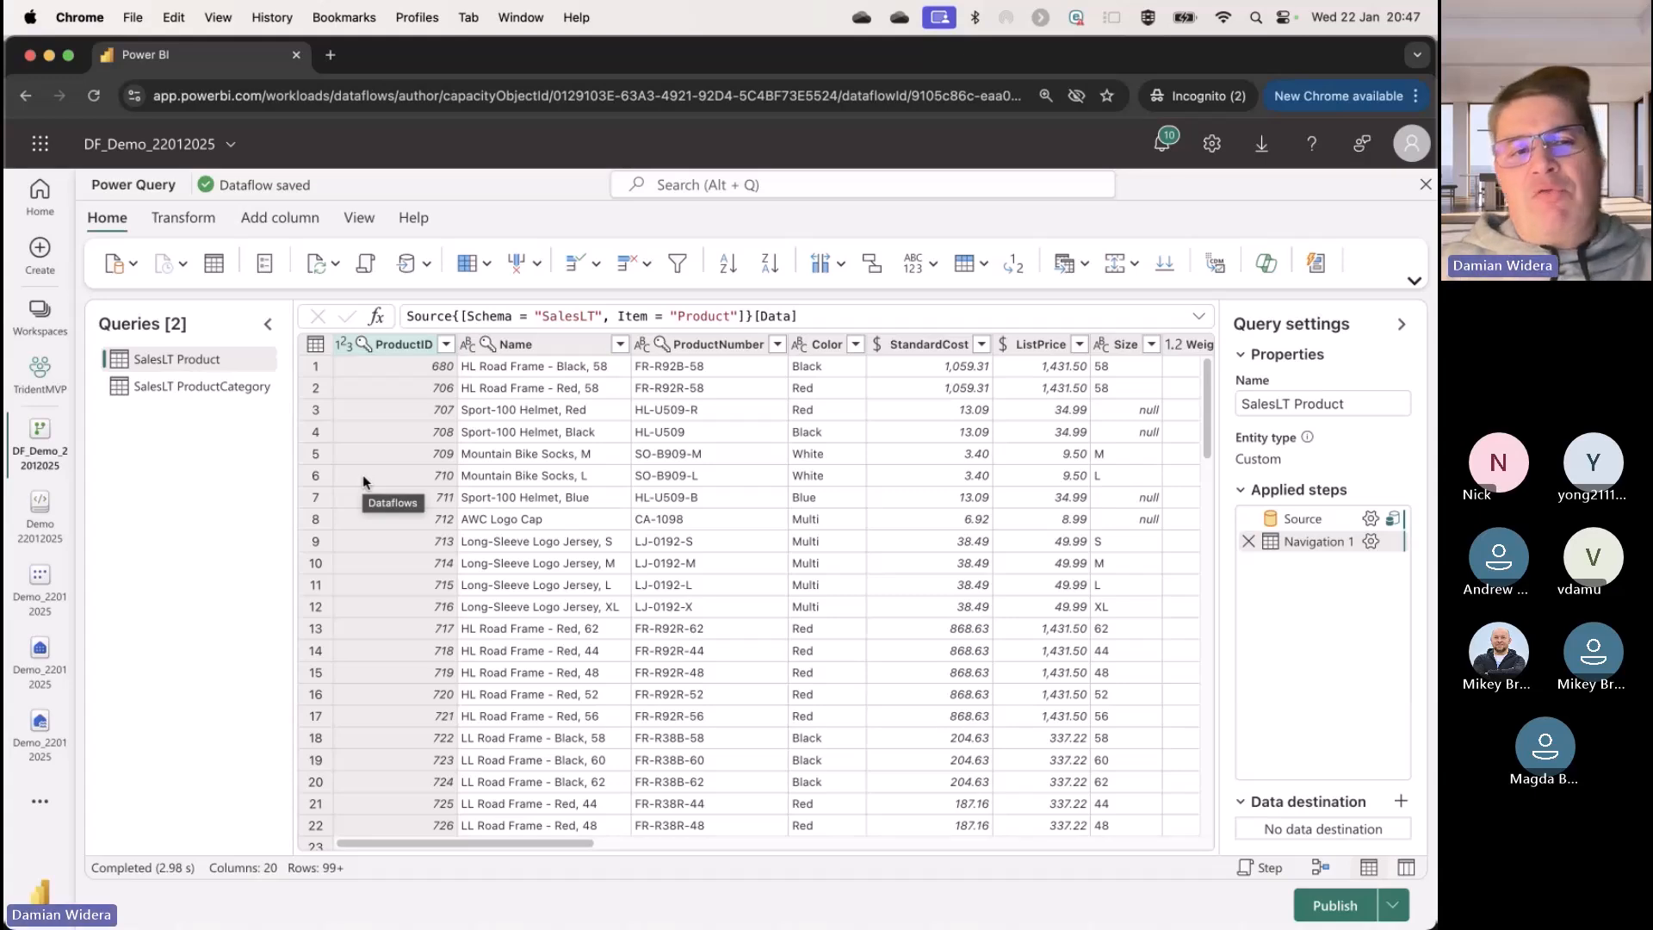
# Step: Preview the SalesLT ProductCategory query, return to SalesLT Product and open Copilot ready for a prompt
pyautogui.click(181, 391)
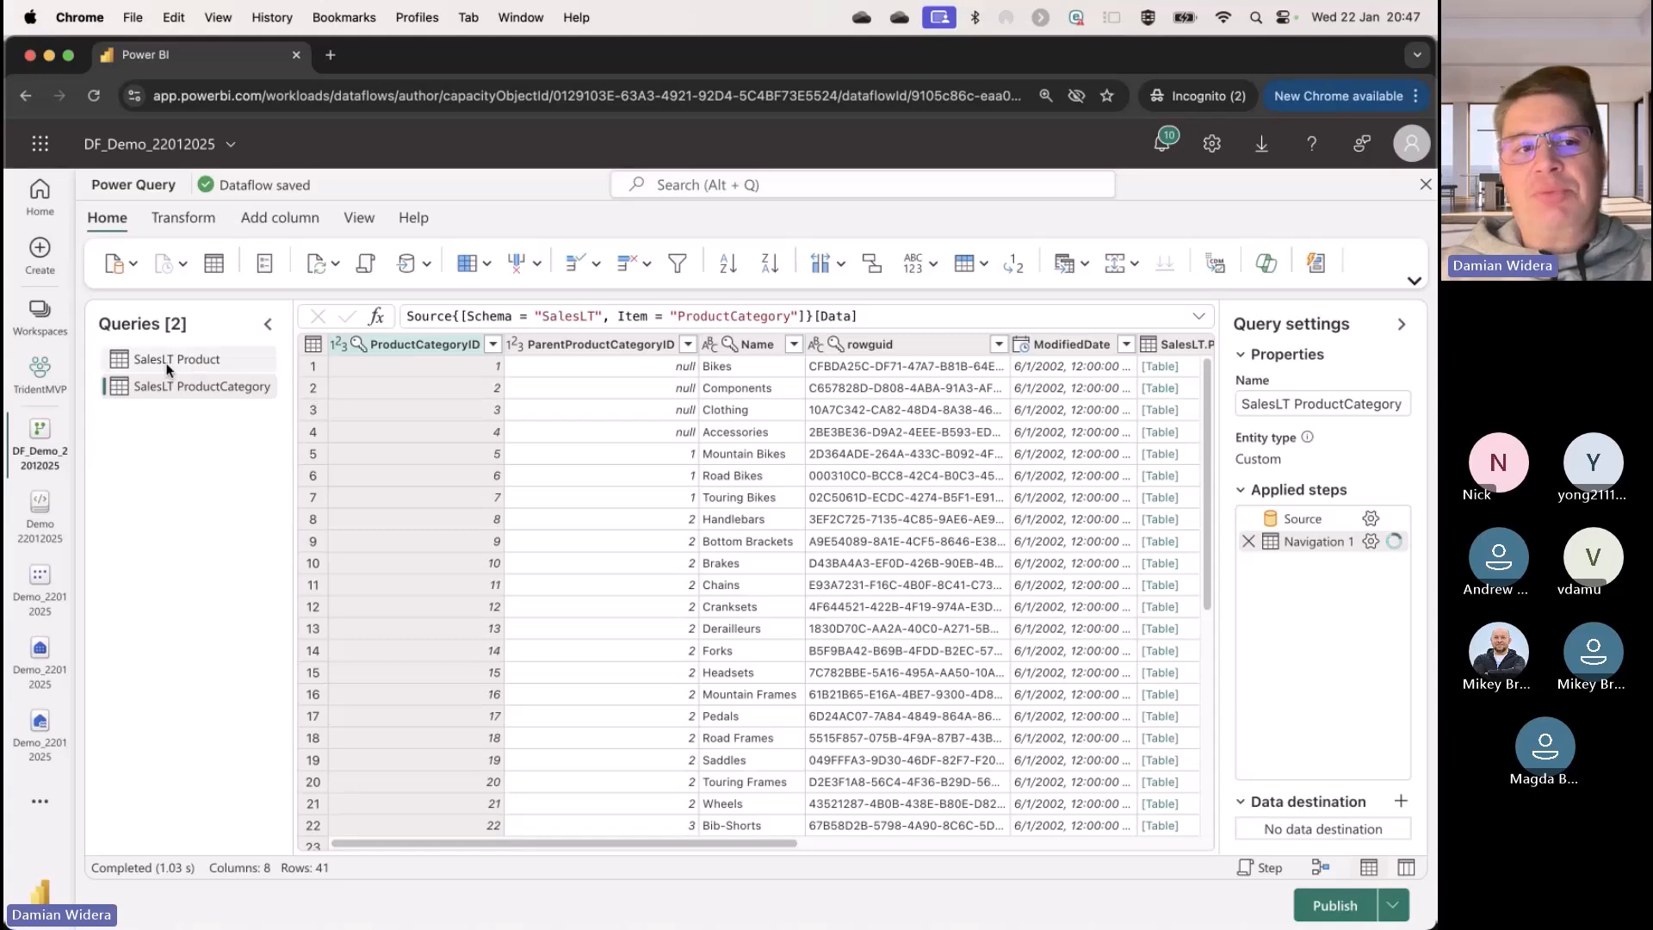
pyautogui.click(169, 369)
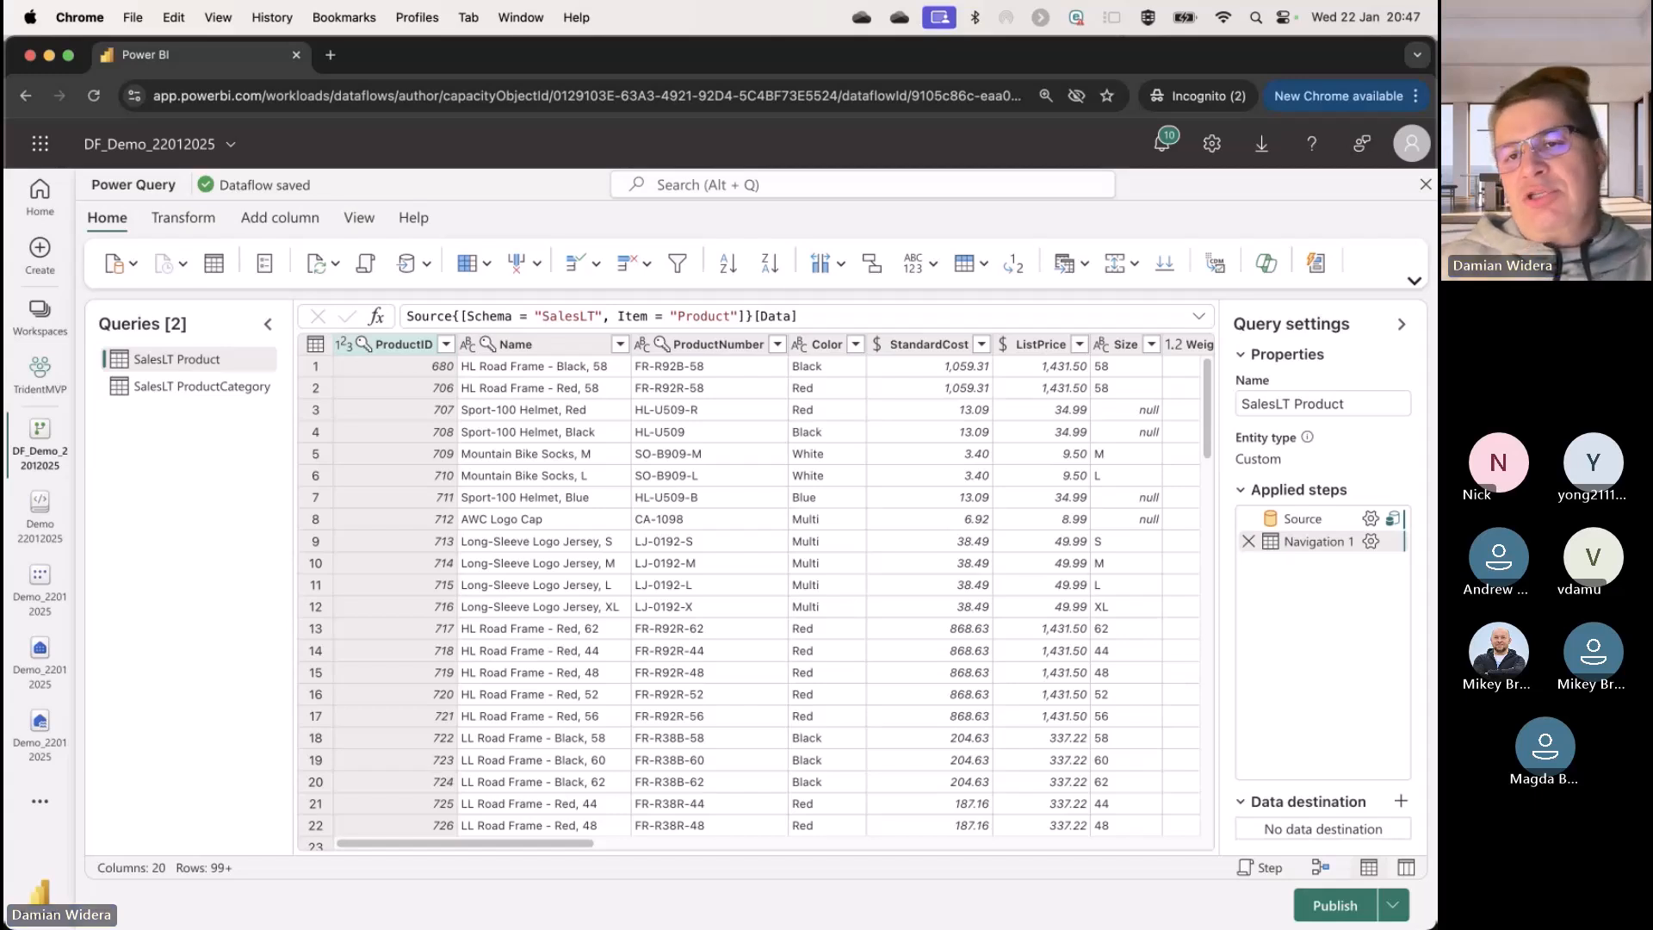
pyautogui.click(1265, 262)
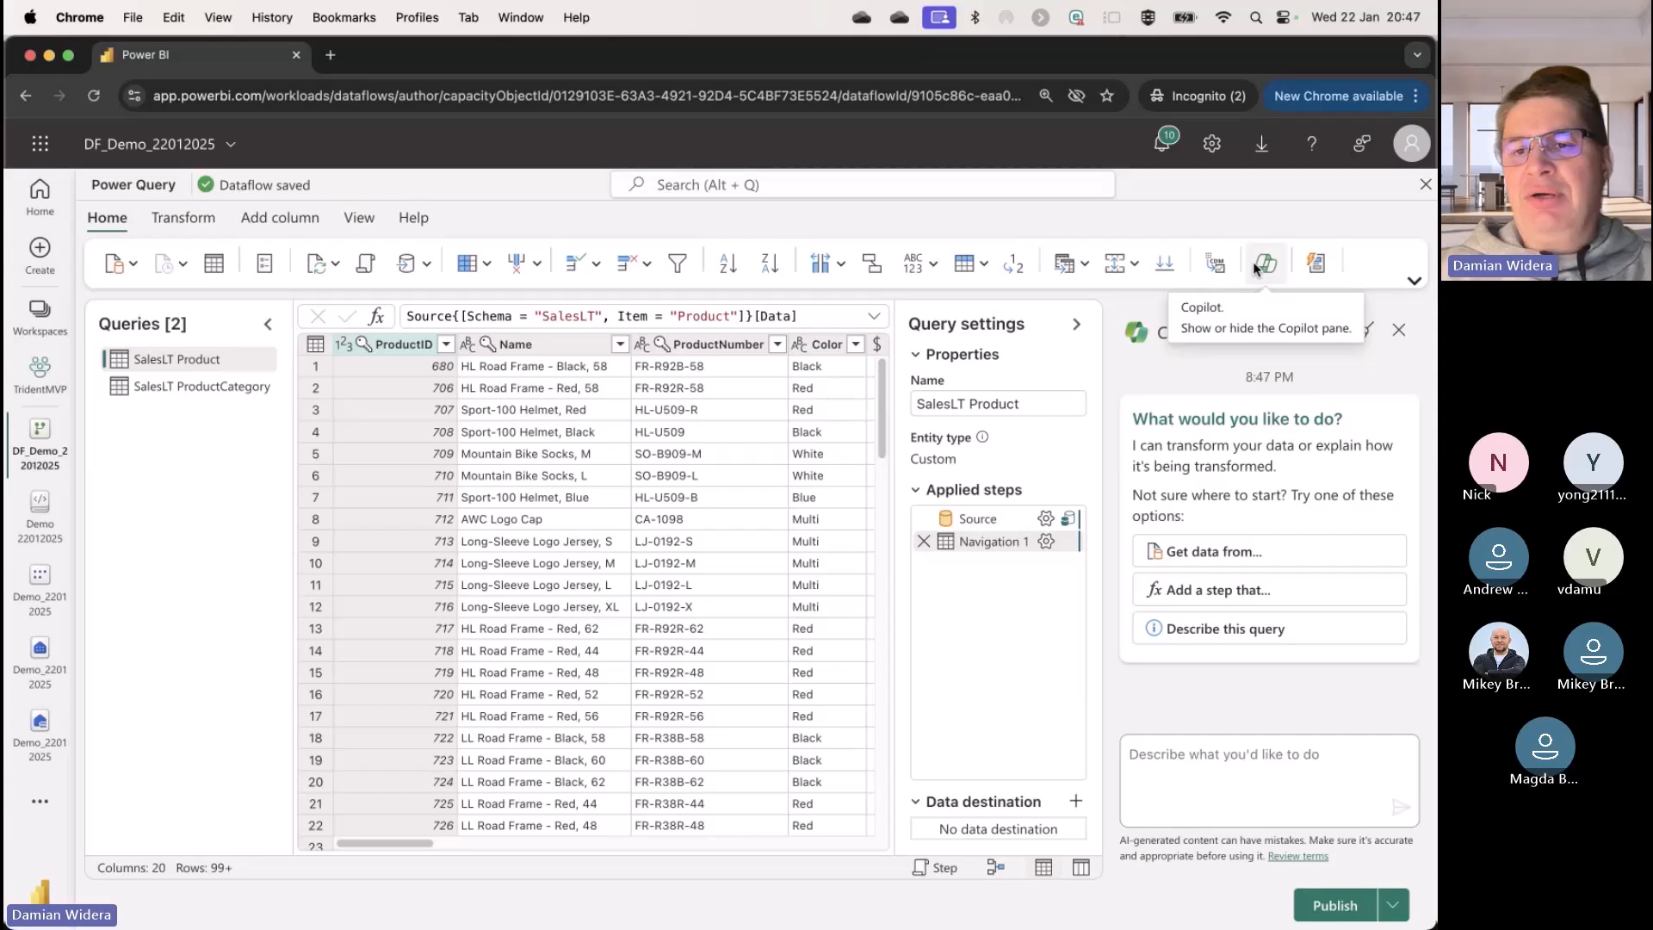
pyautogui.click(1197, 761)
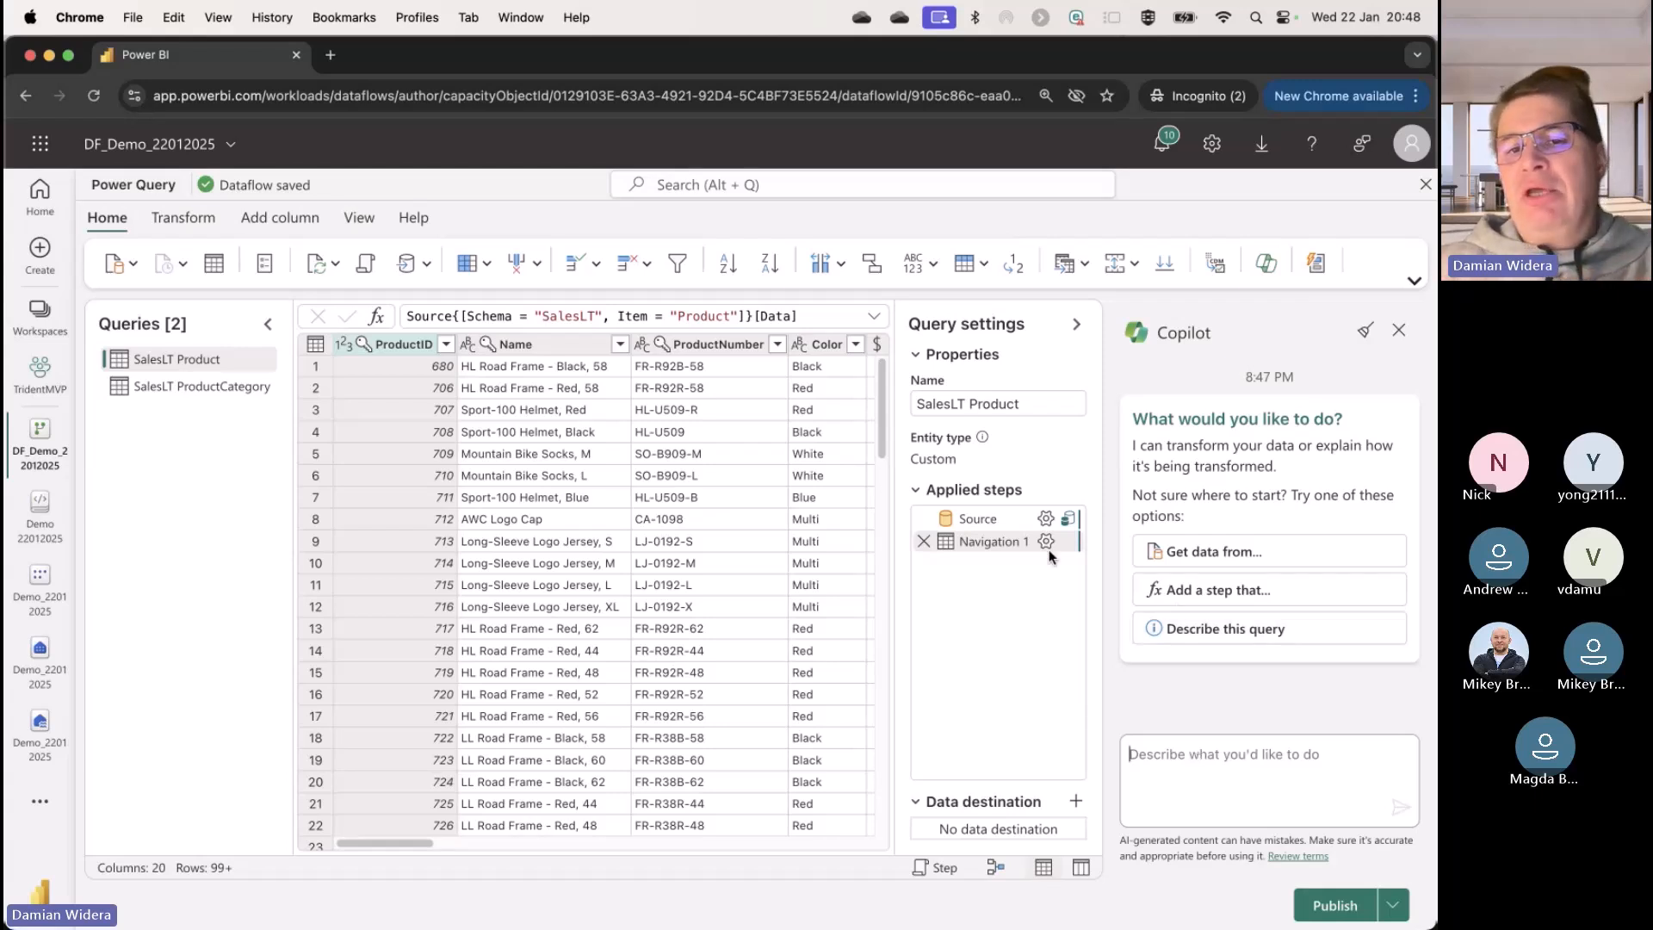
pyautogui.moveTo(988, 546)
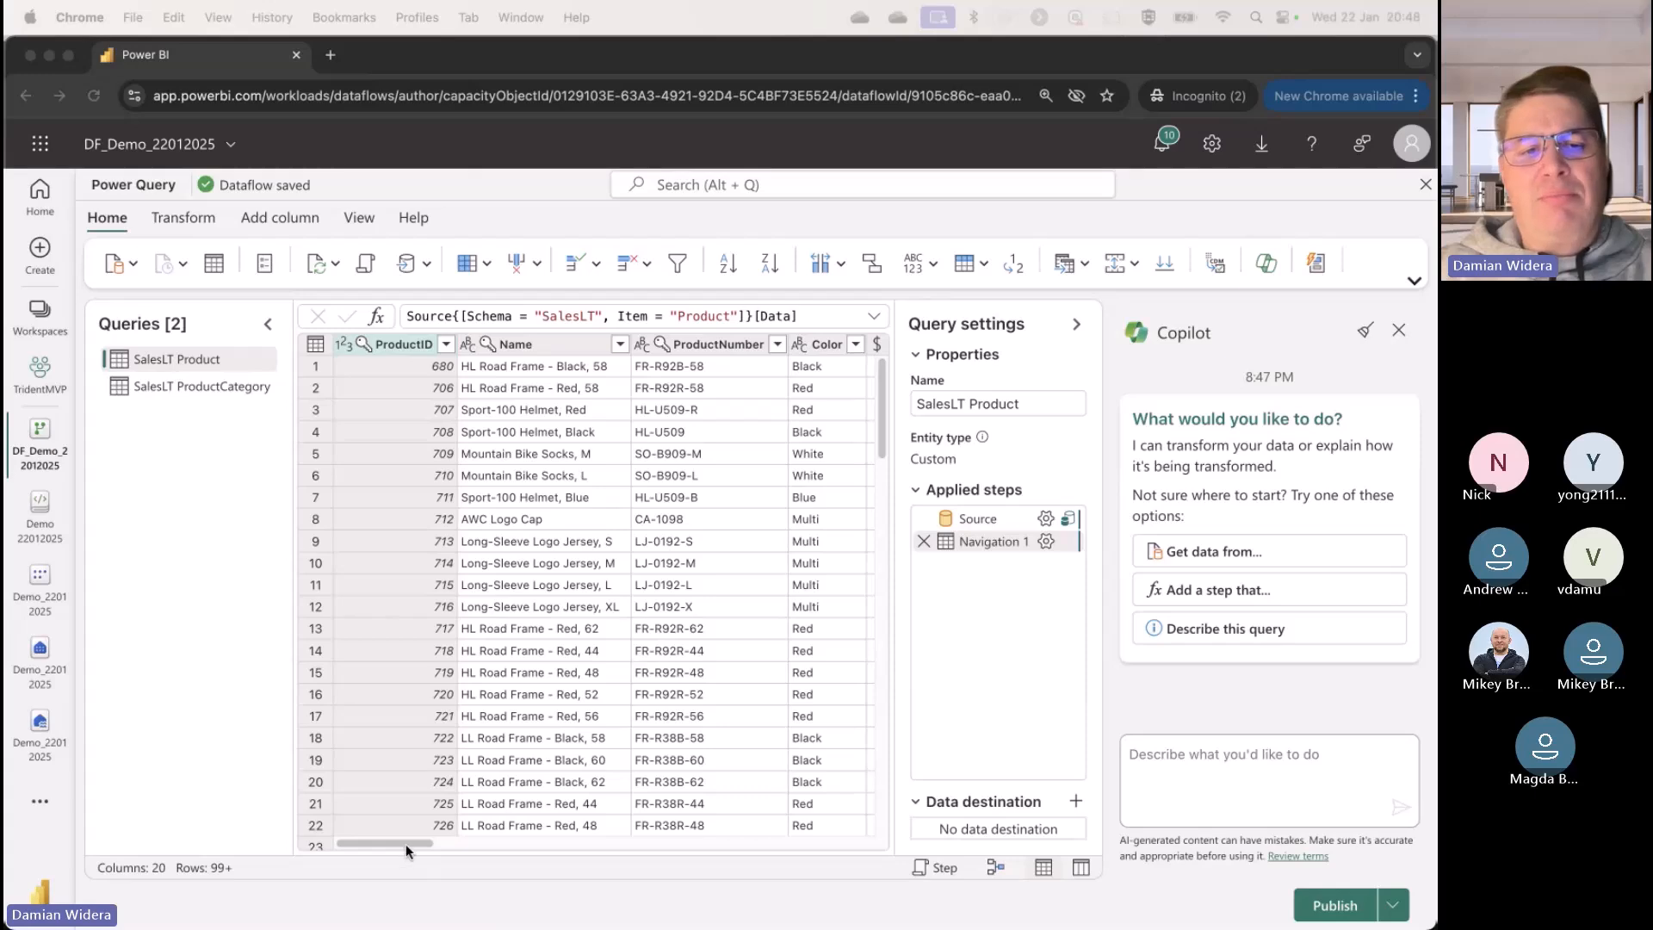
# Step: Find the rowguid column in SalesLT Product and have Copilot remove it with the prompt "remove teh rowguid column"
pyautogui.moveTo(407, 845); pyautogui.dragTo(713, 862)
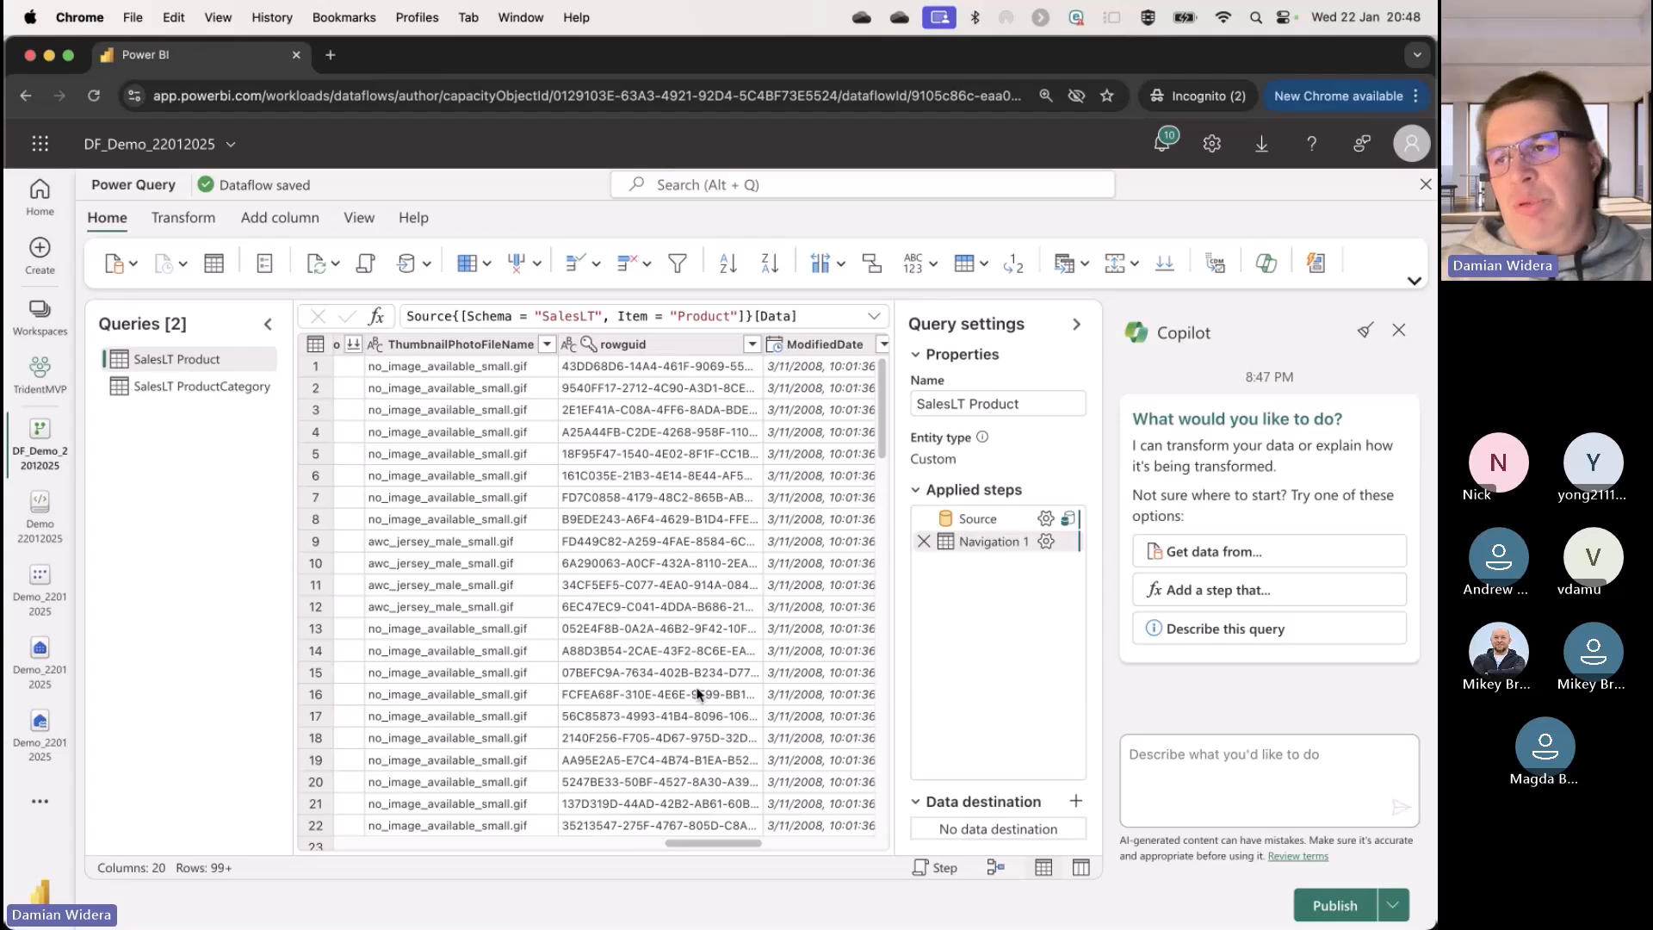
pyautogui.click(699, 344)
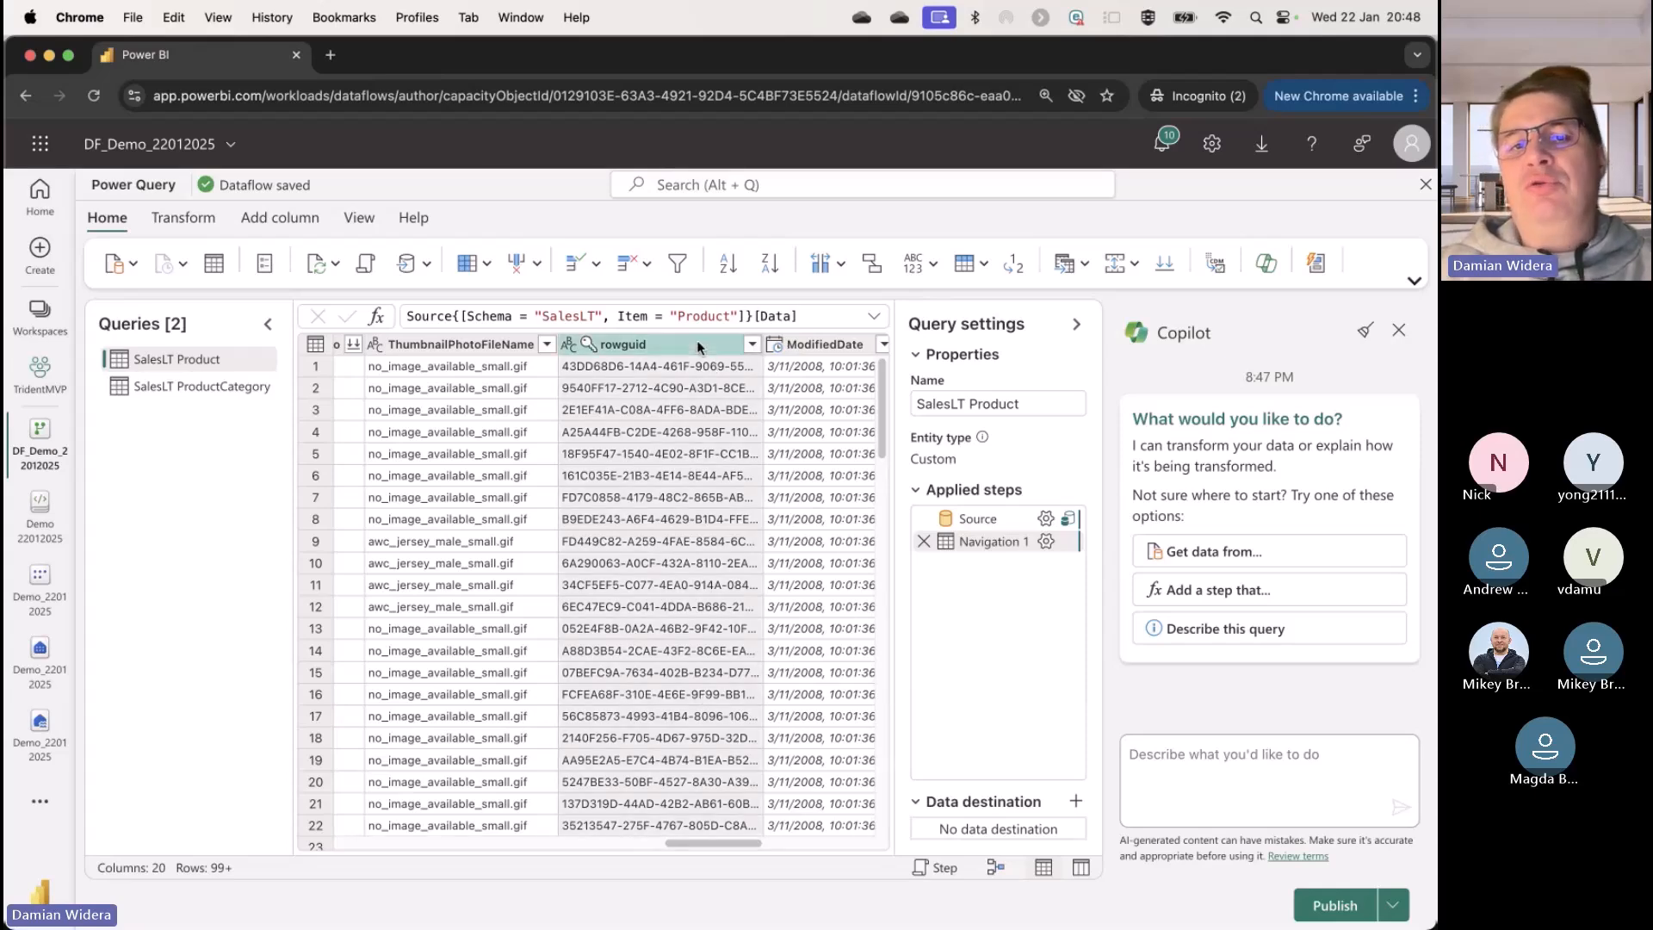
pyautogui.rightClick(699, 344)
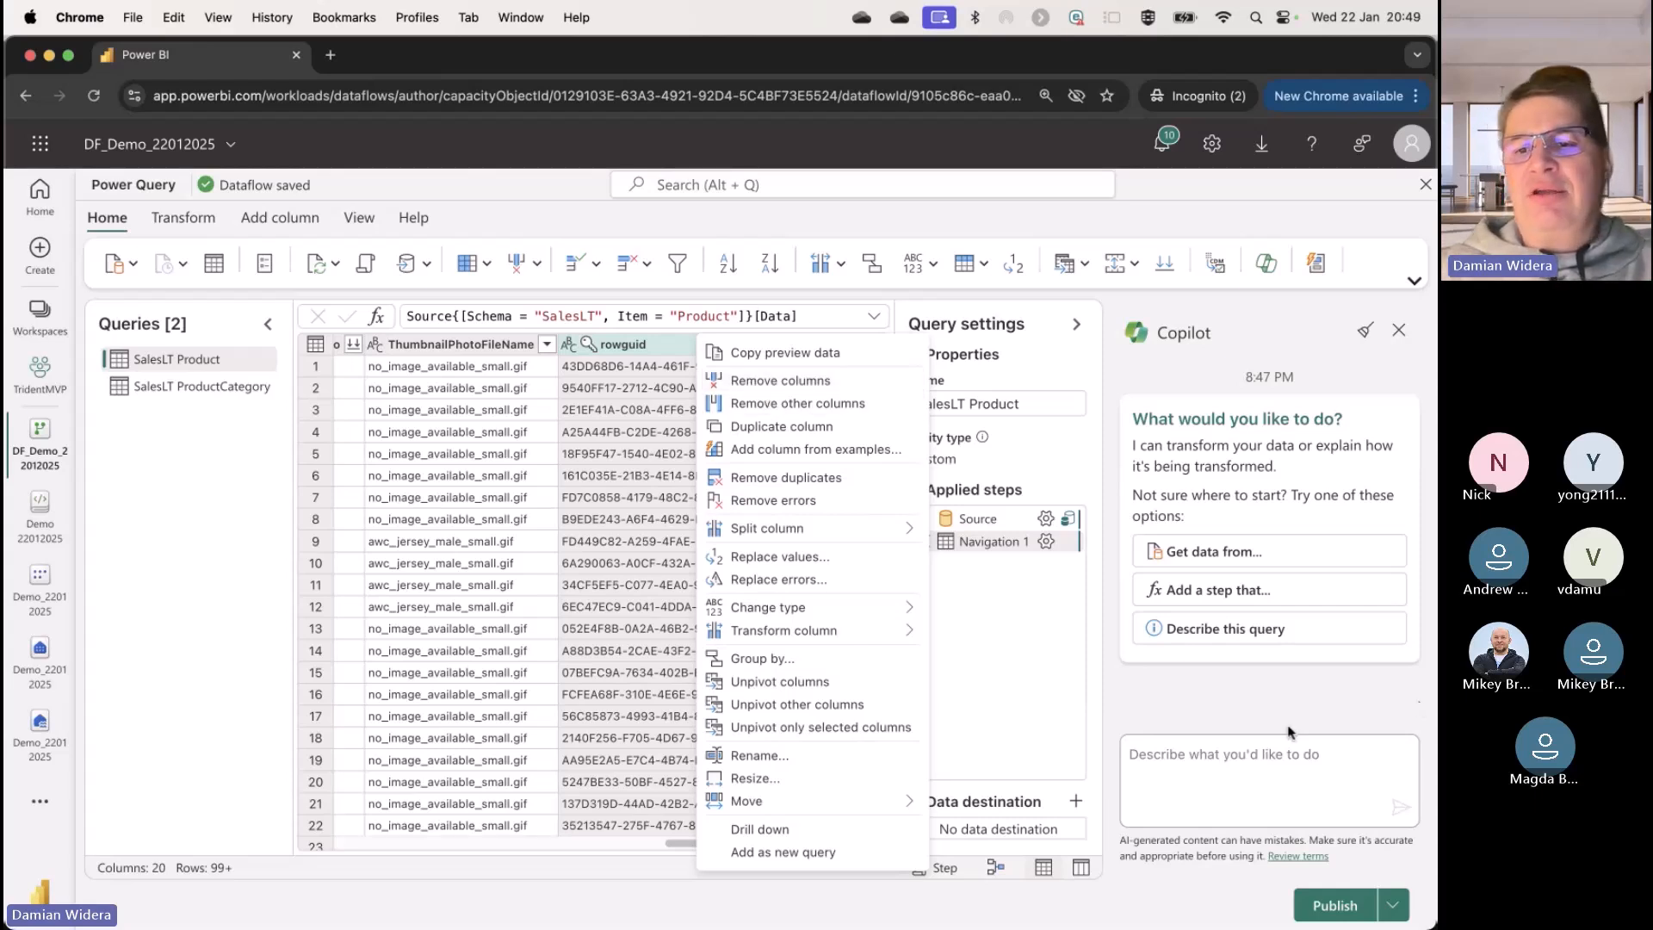
pyautogui.click(1284, 754)
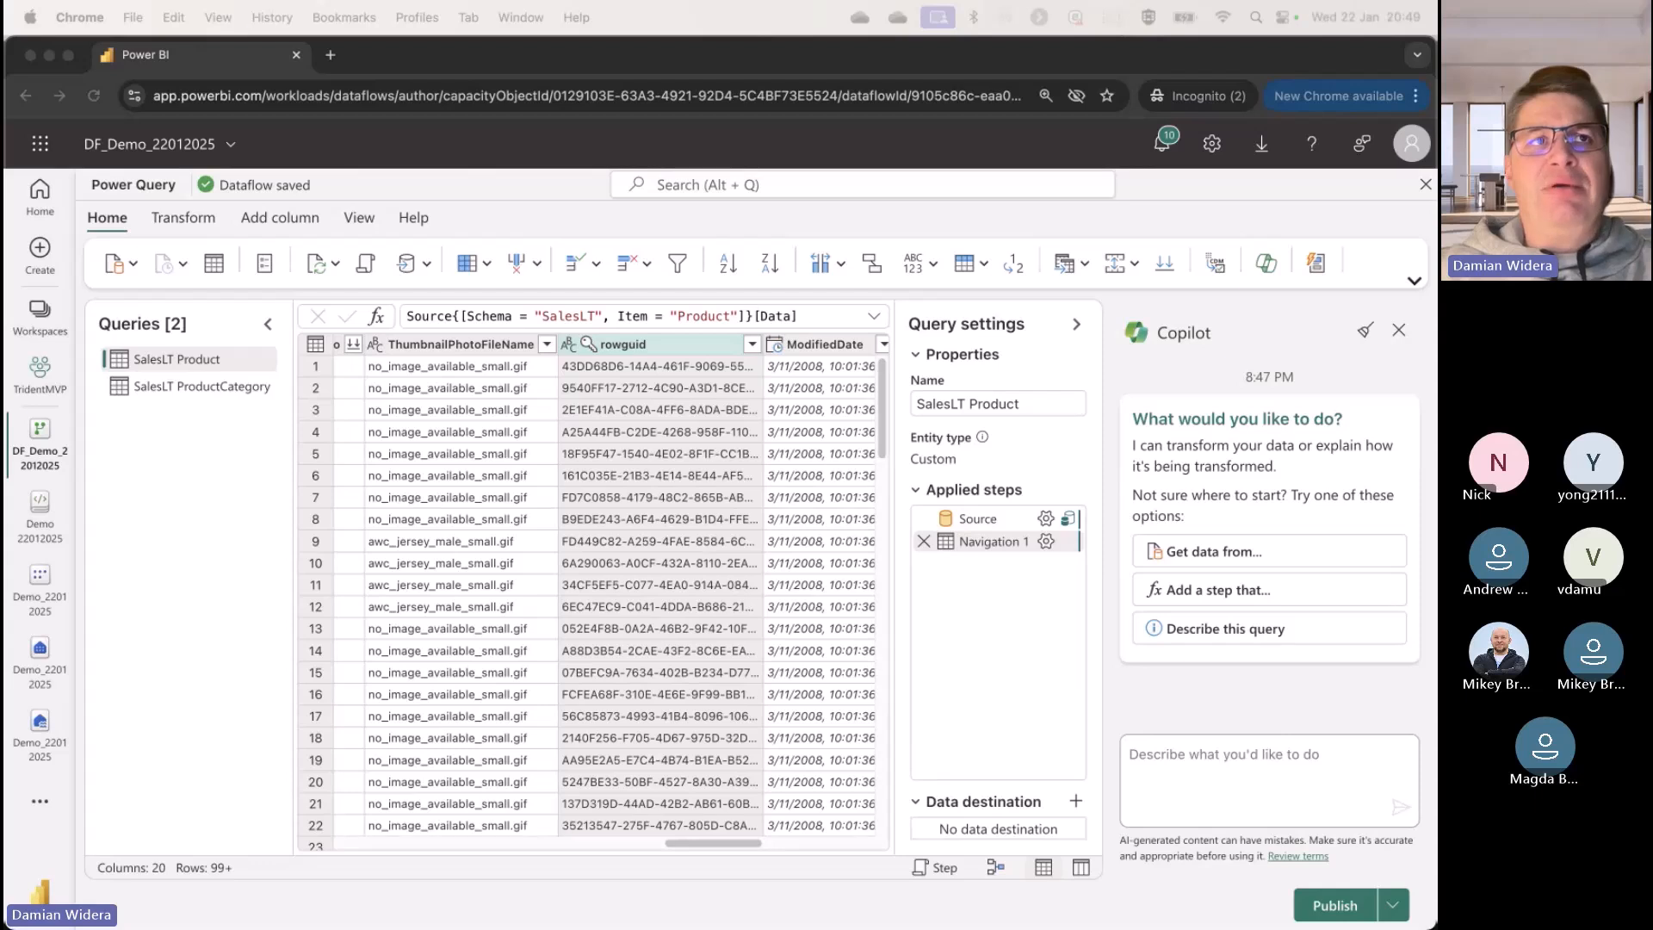
pyautogui.click(1259, 753)
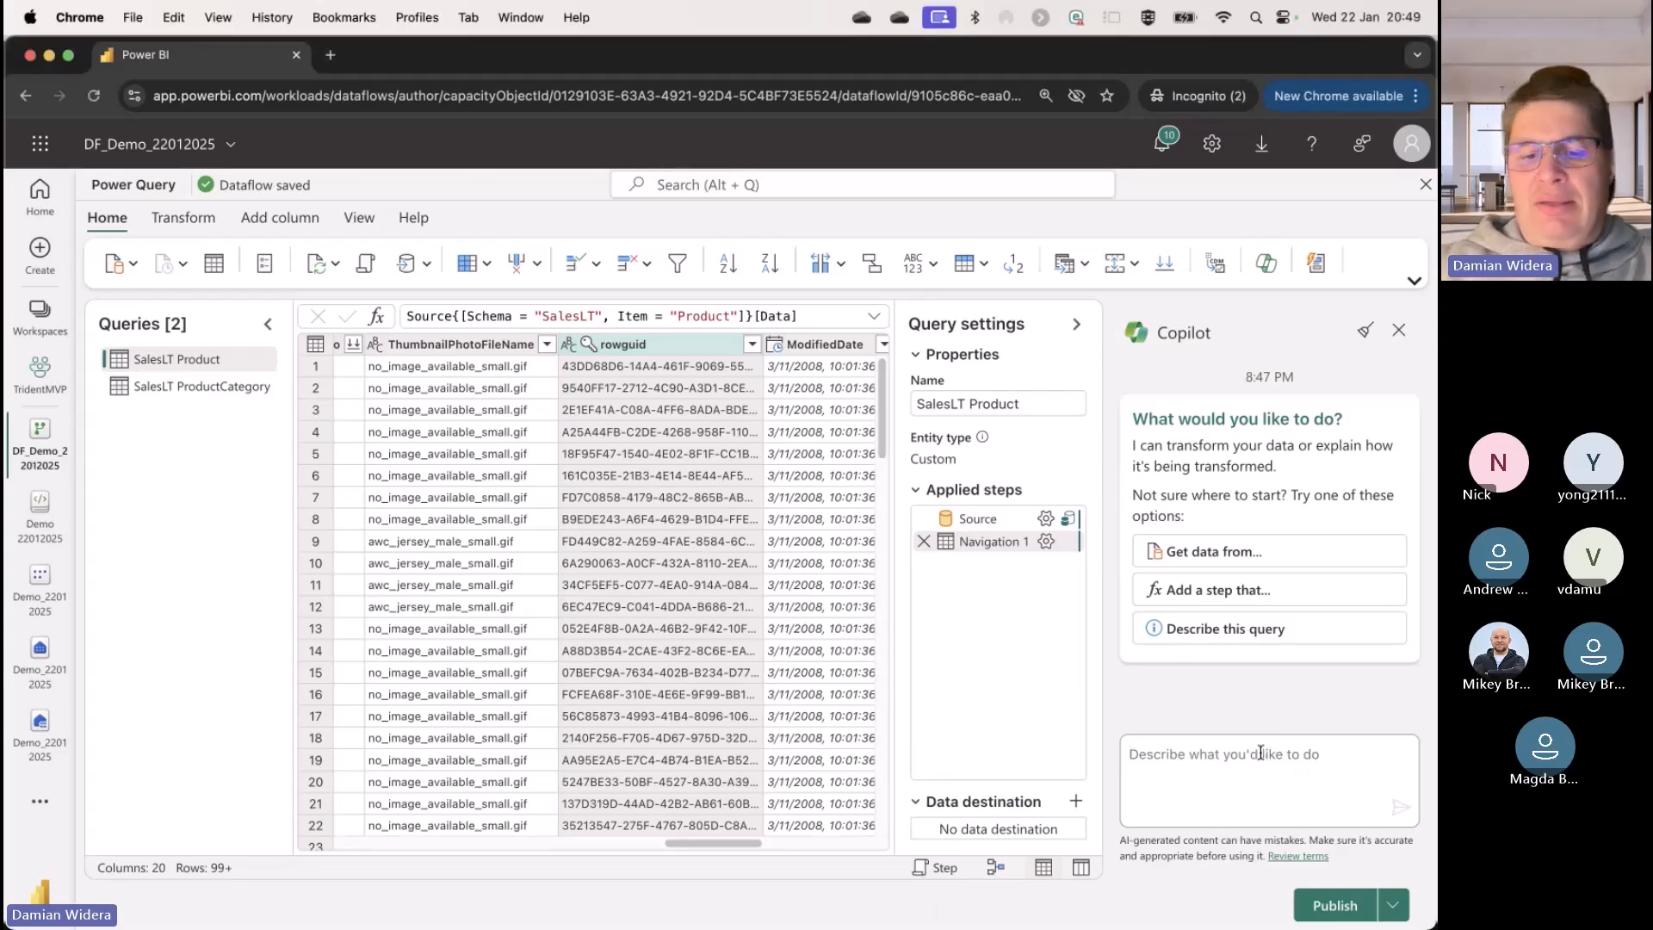
pyautogui.write('remove teh rowguid column')
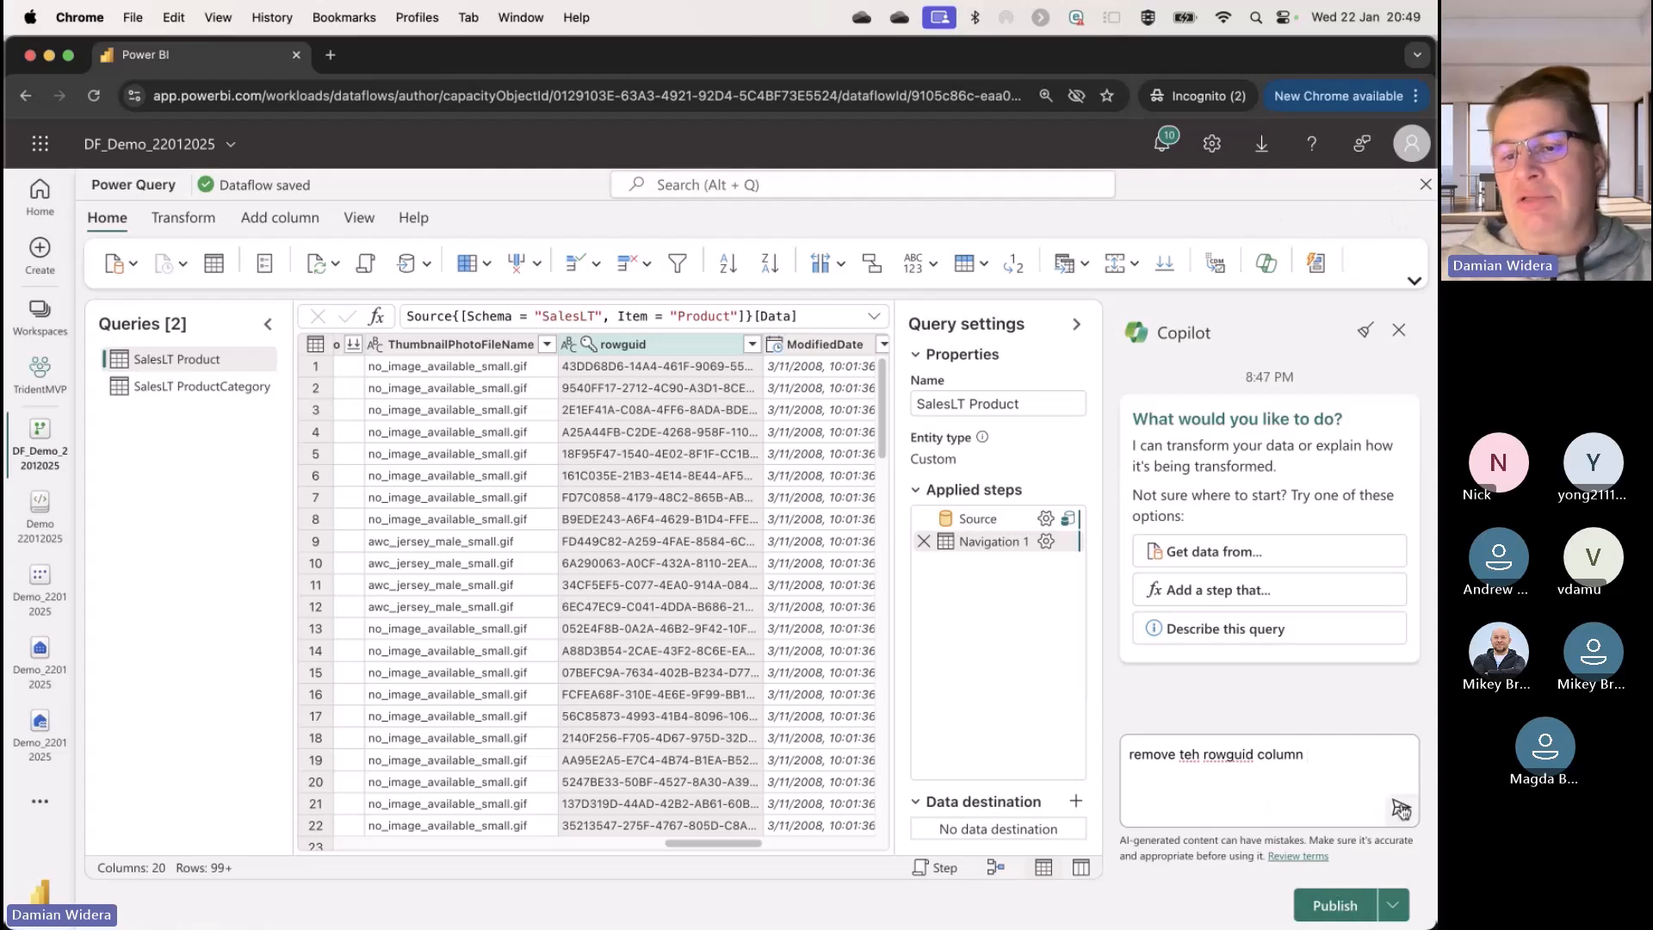
pyautogui.click(1400, 806)
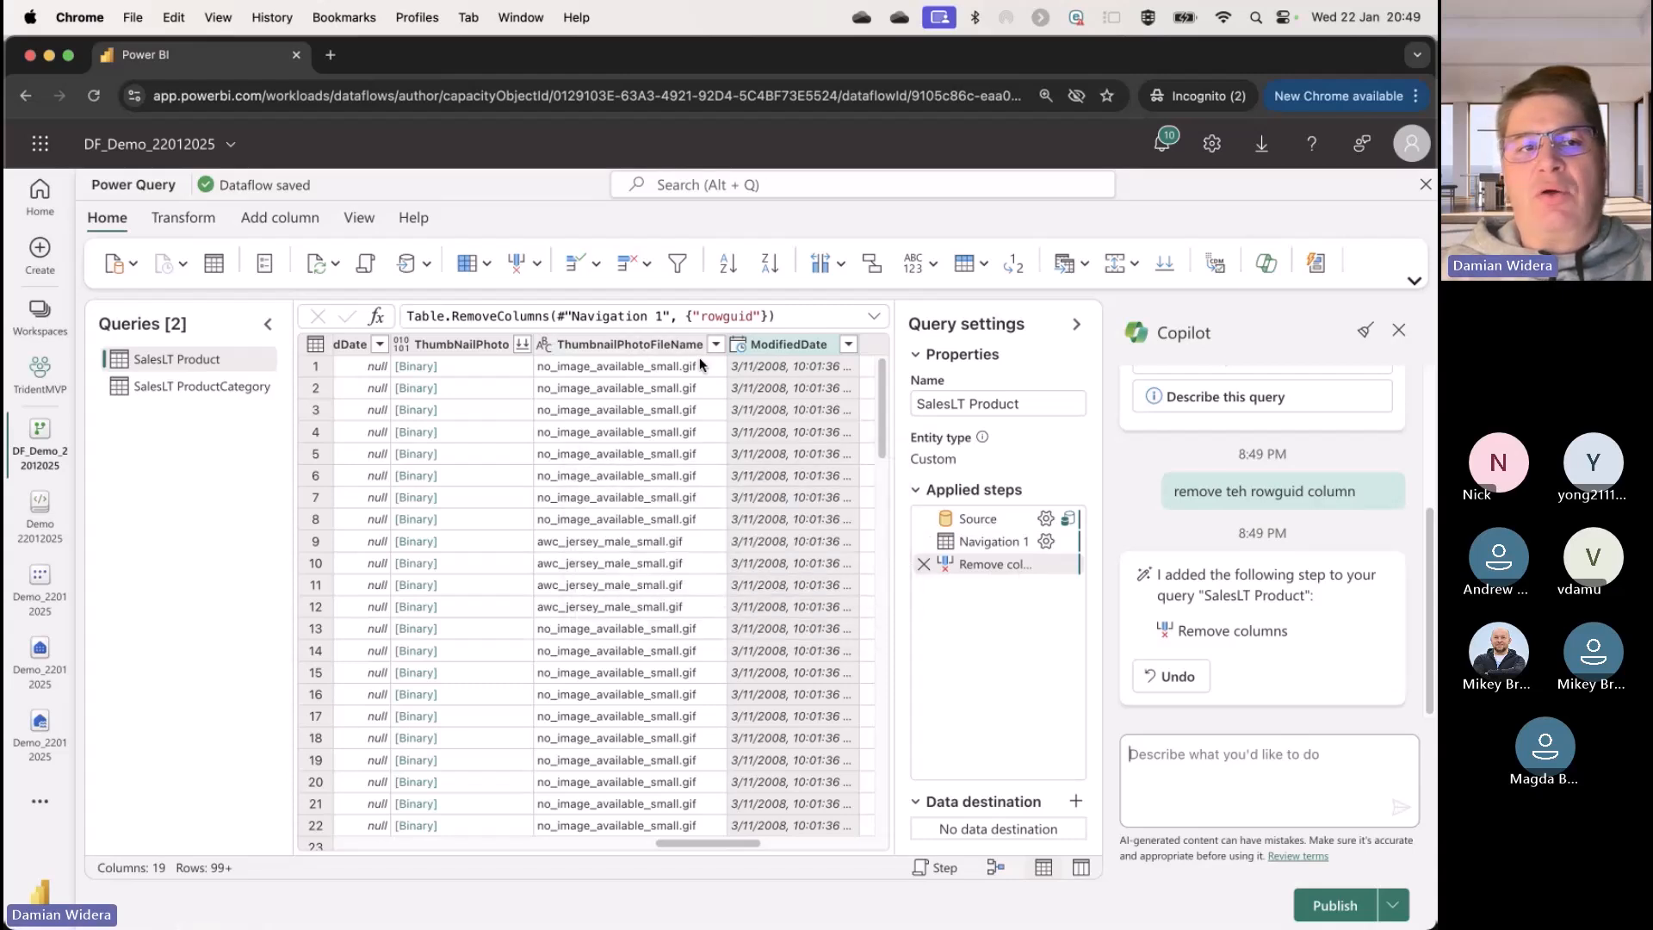
# Step: Inspect the Remove columns line of the SalesLT Product query in the Advanced editor and leave without changes
pyautogui.click(364, 266)
pyautogui.moveTo(752, 339); pyautogui.dragTo(224, 335)
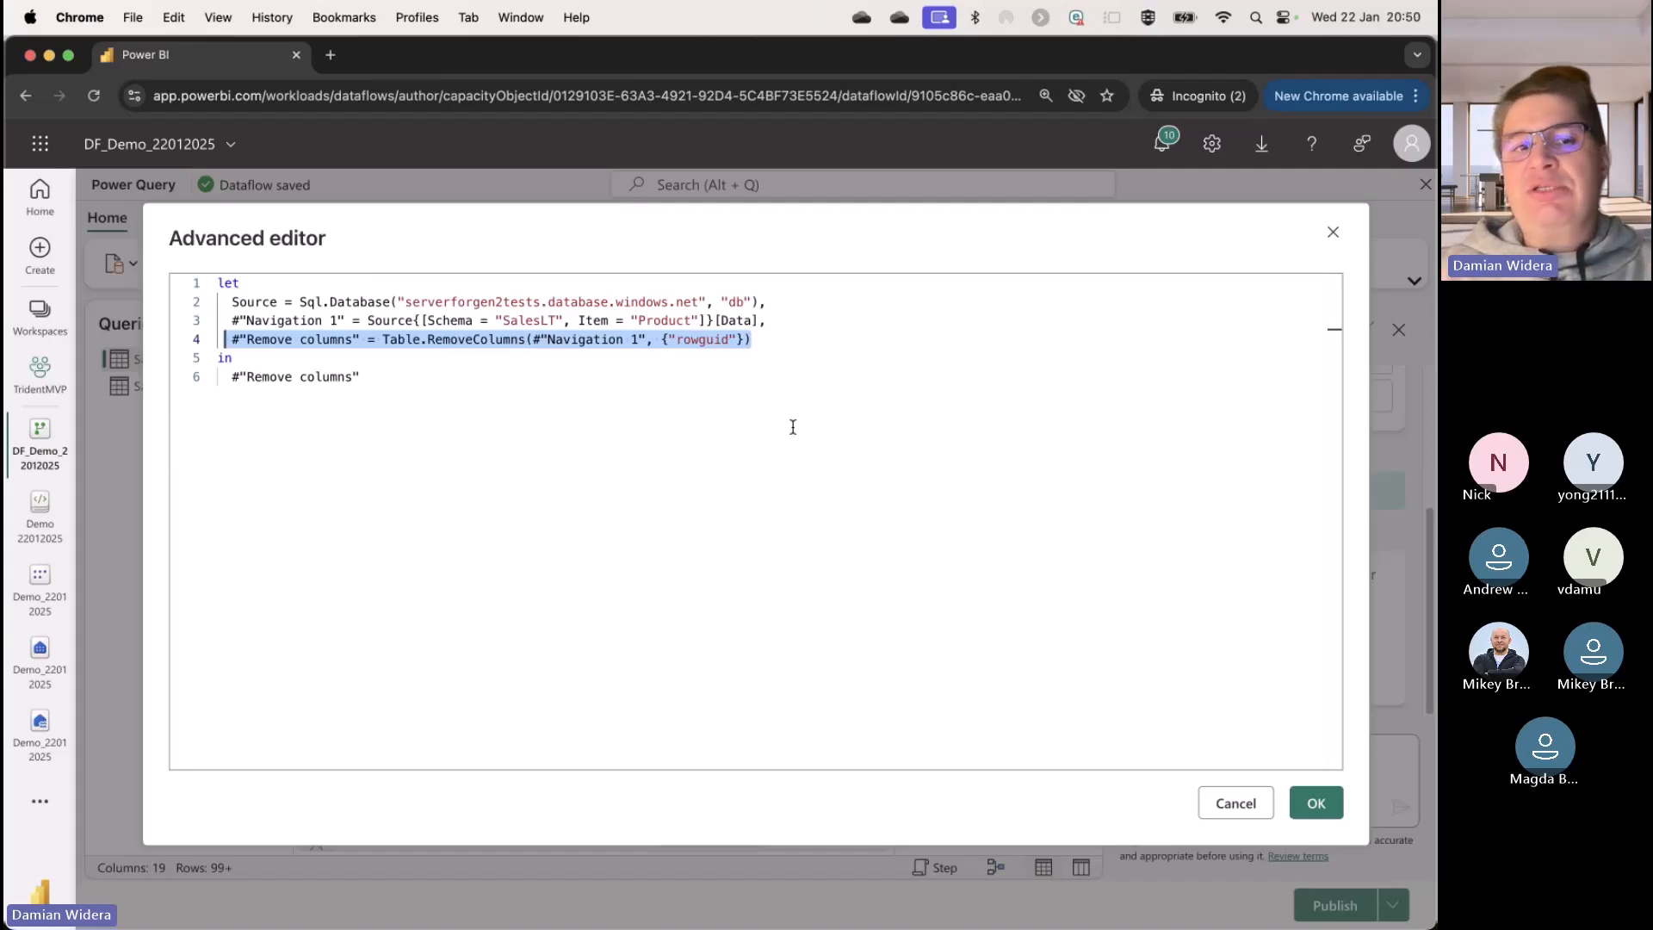
pyautogui.click(1259, 806)
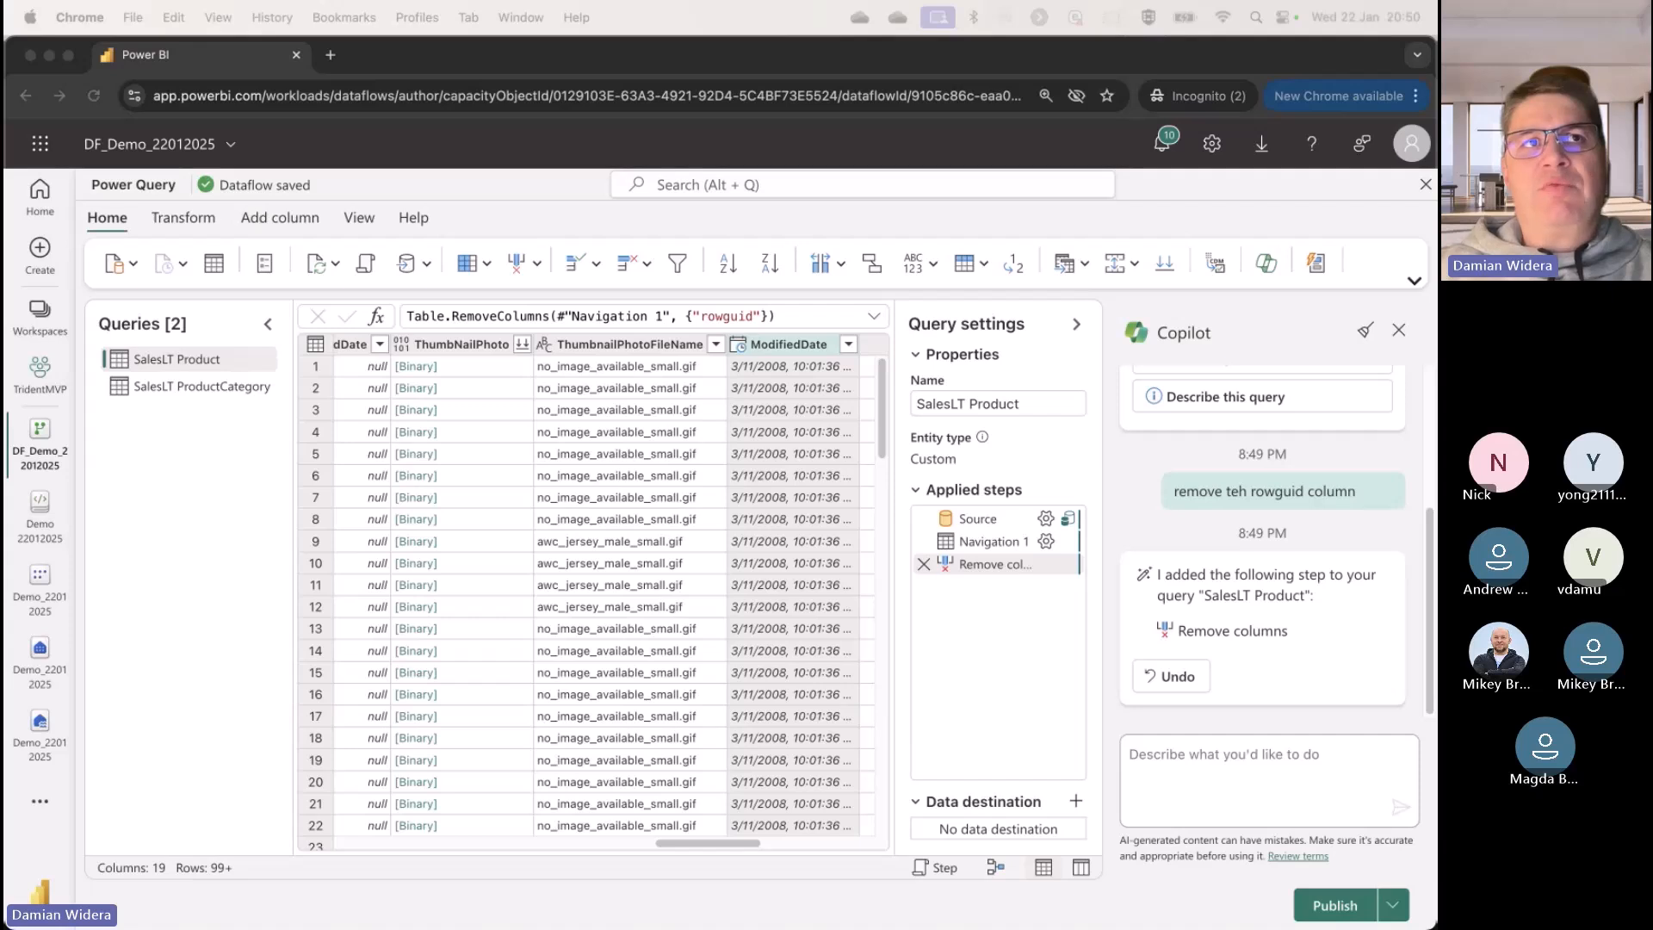
# Step: Ask Copilot "can you merge the queries on the ProductId column and create a new query" and look through the SalesLT Product columns
pyautogui.click(1288, 763)
pyautogui.write('can you merge the queries on the ProductId column and create a new query')
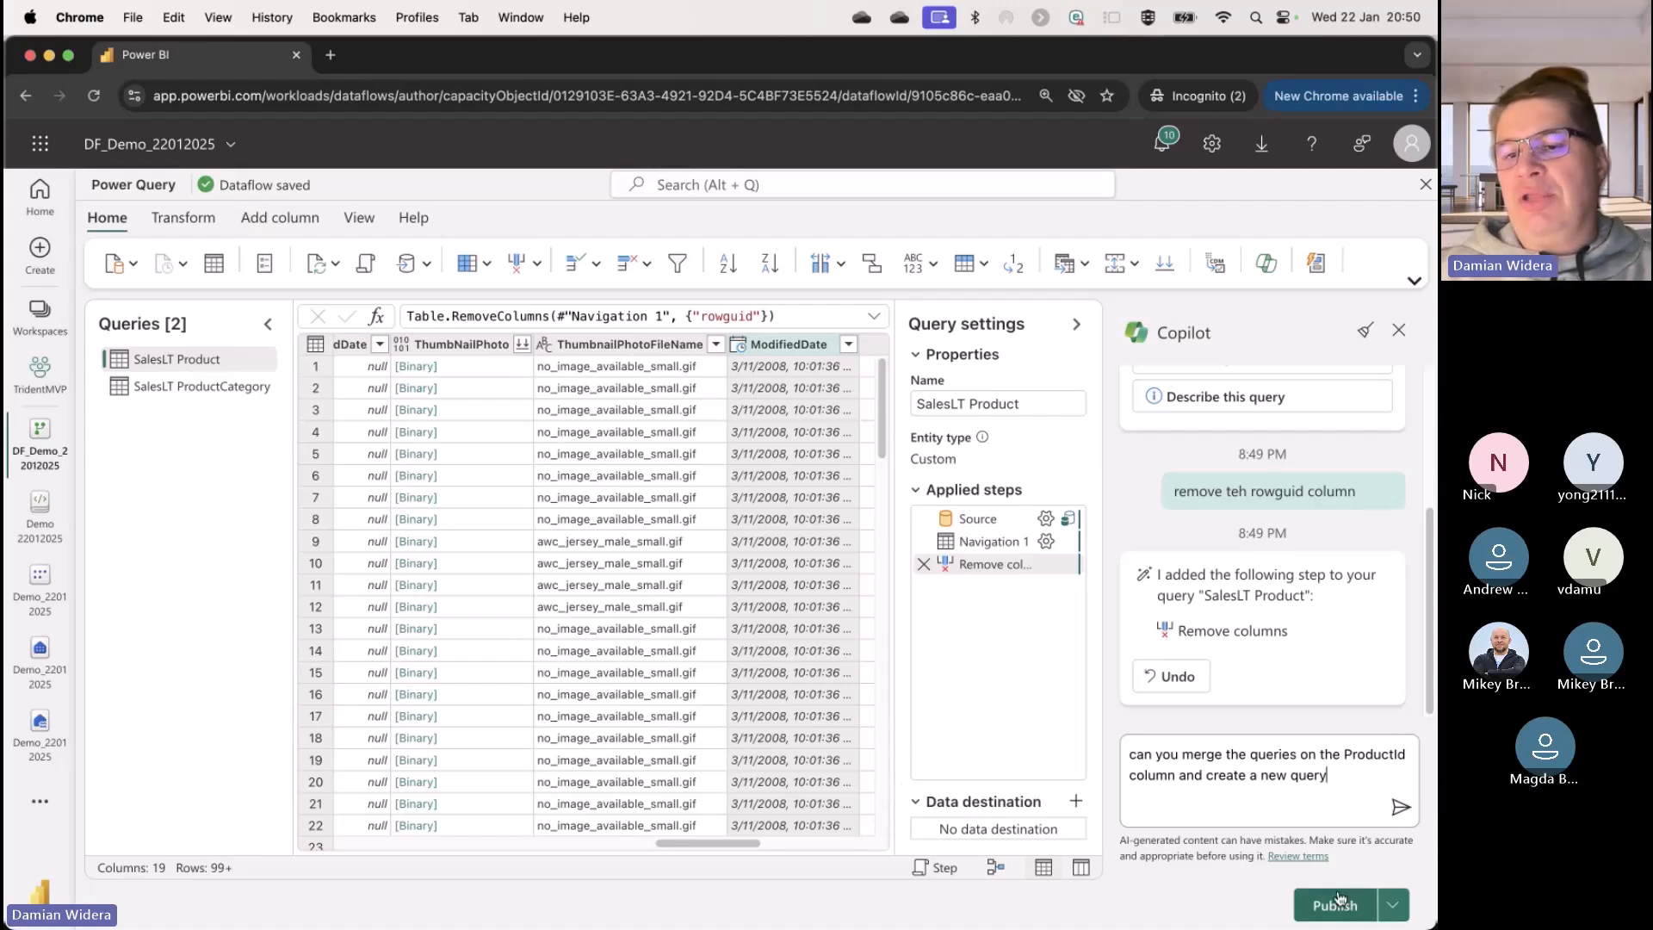
pyautogui.click(1402, 809)
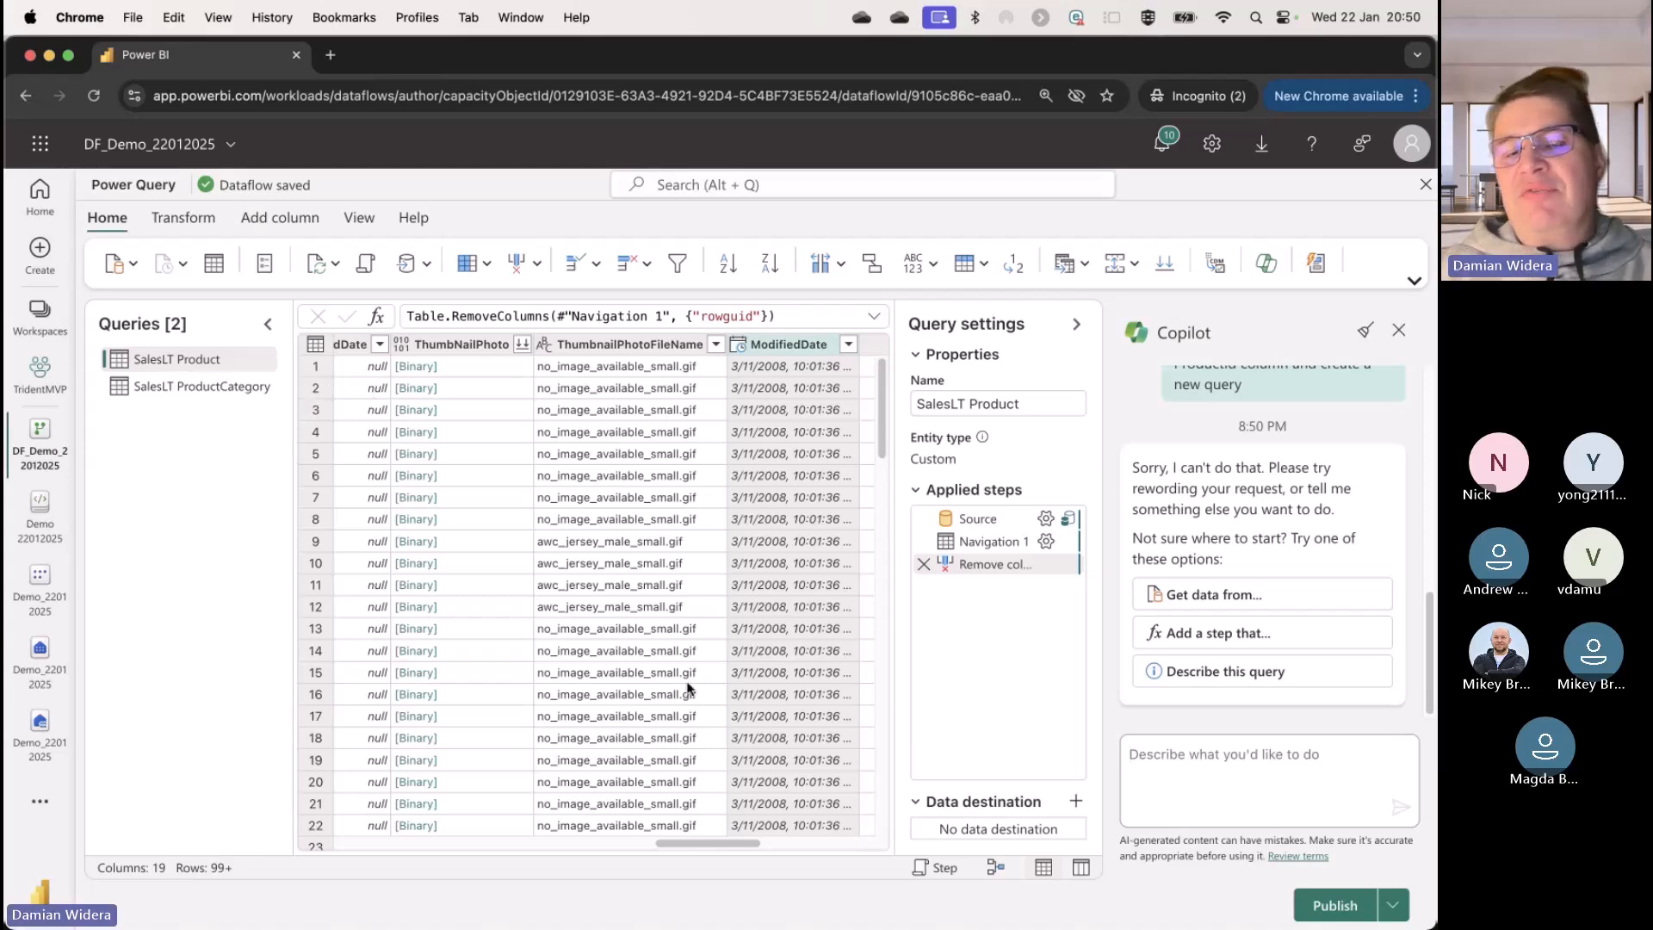
pyautogui.moveTo(710, 846); pyautogui.dragTo(809, 846)
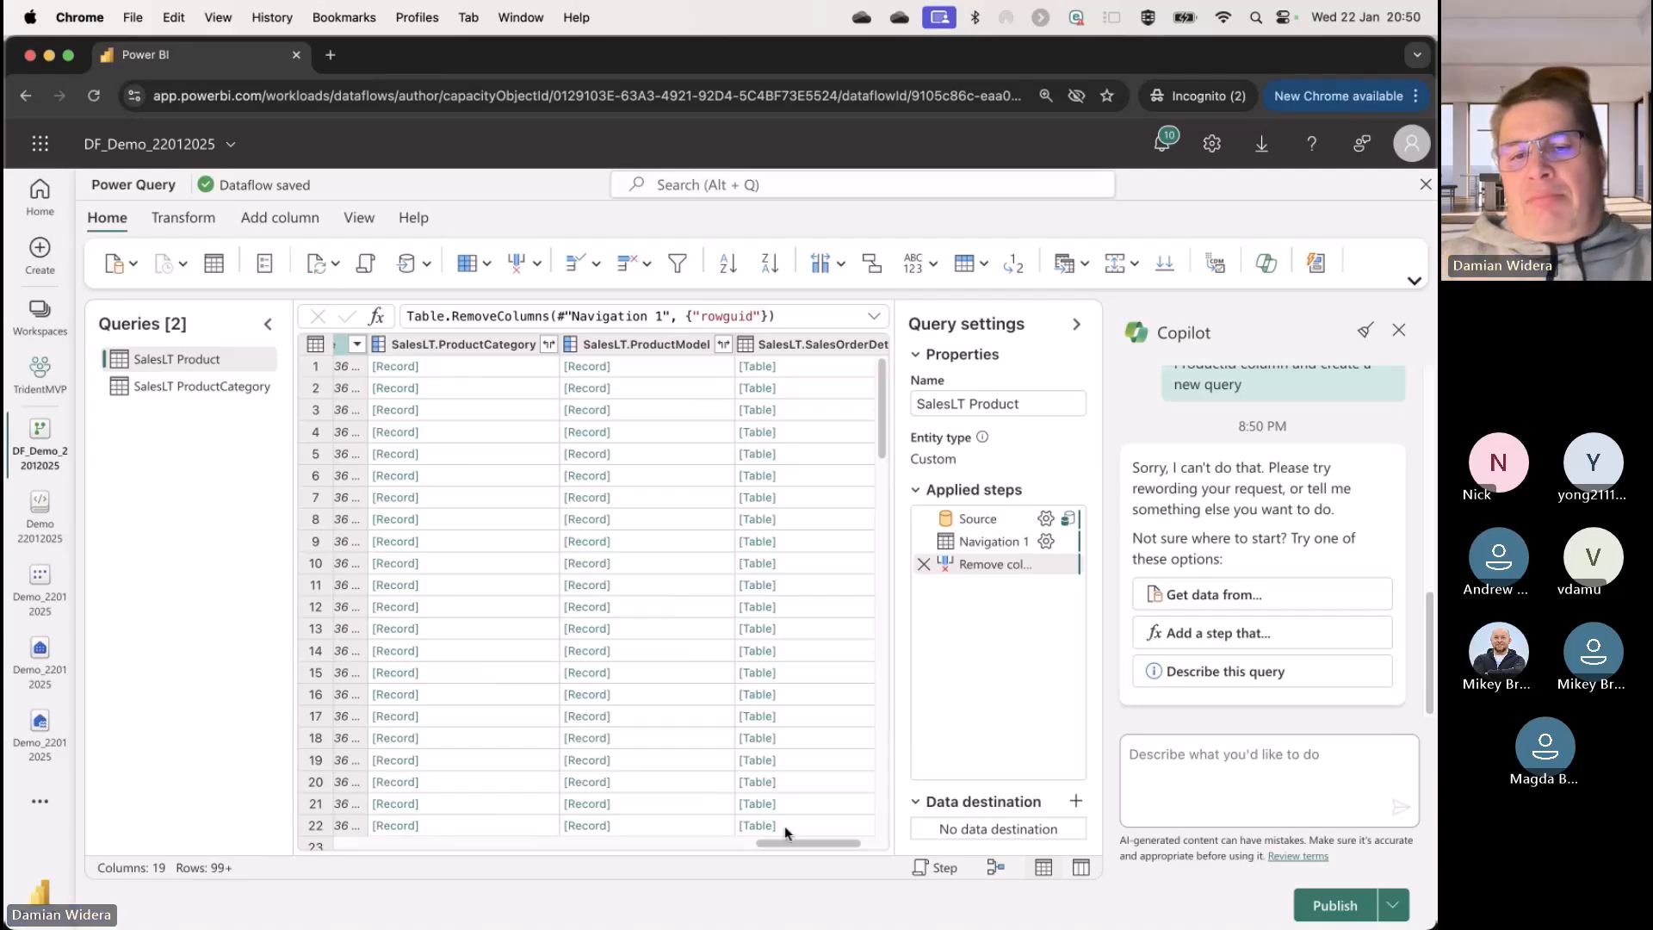
pyautogui.moveTo(797, 840); pyautogui.dragTo(546, 848)
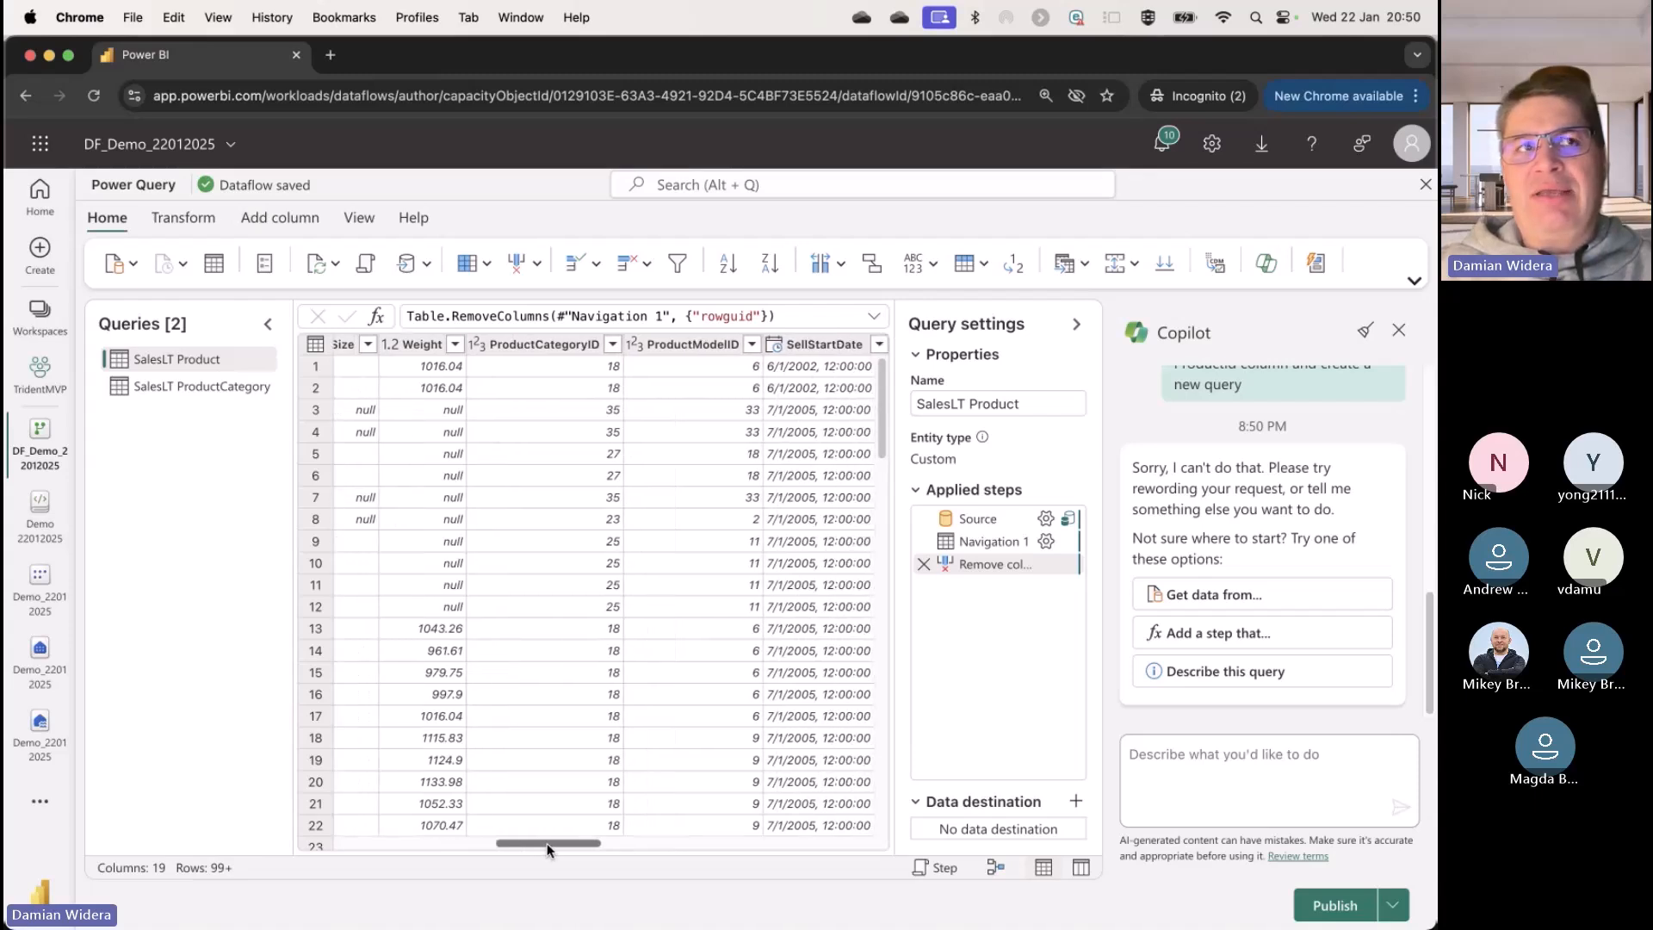
# Step: Inspect the distinct values in the ProductCategoryID column's filter list and leave the column unfiltered
pyautogui.moveTo(546, 848); pyautogui.dragTo(544, 848)
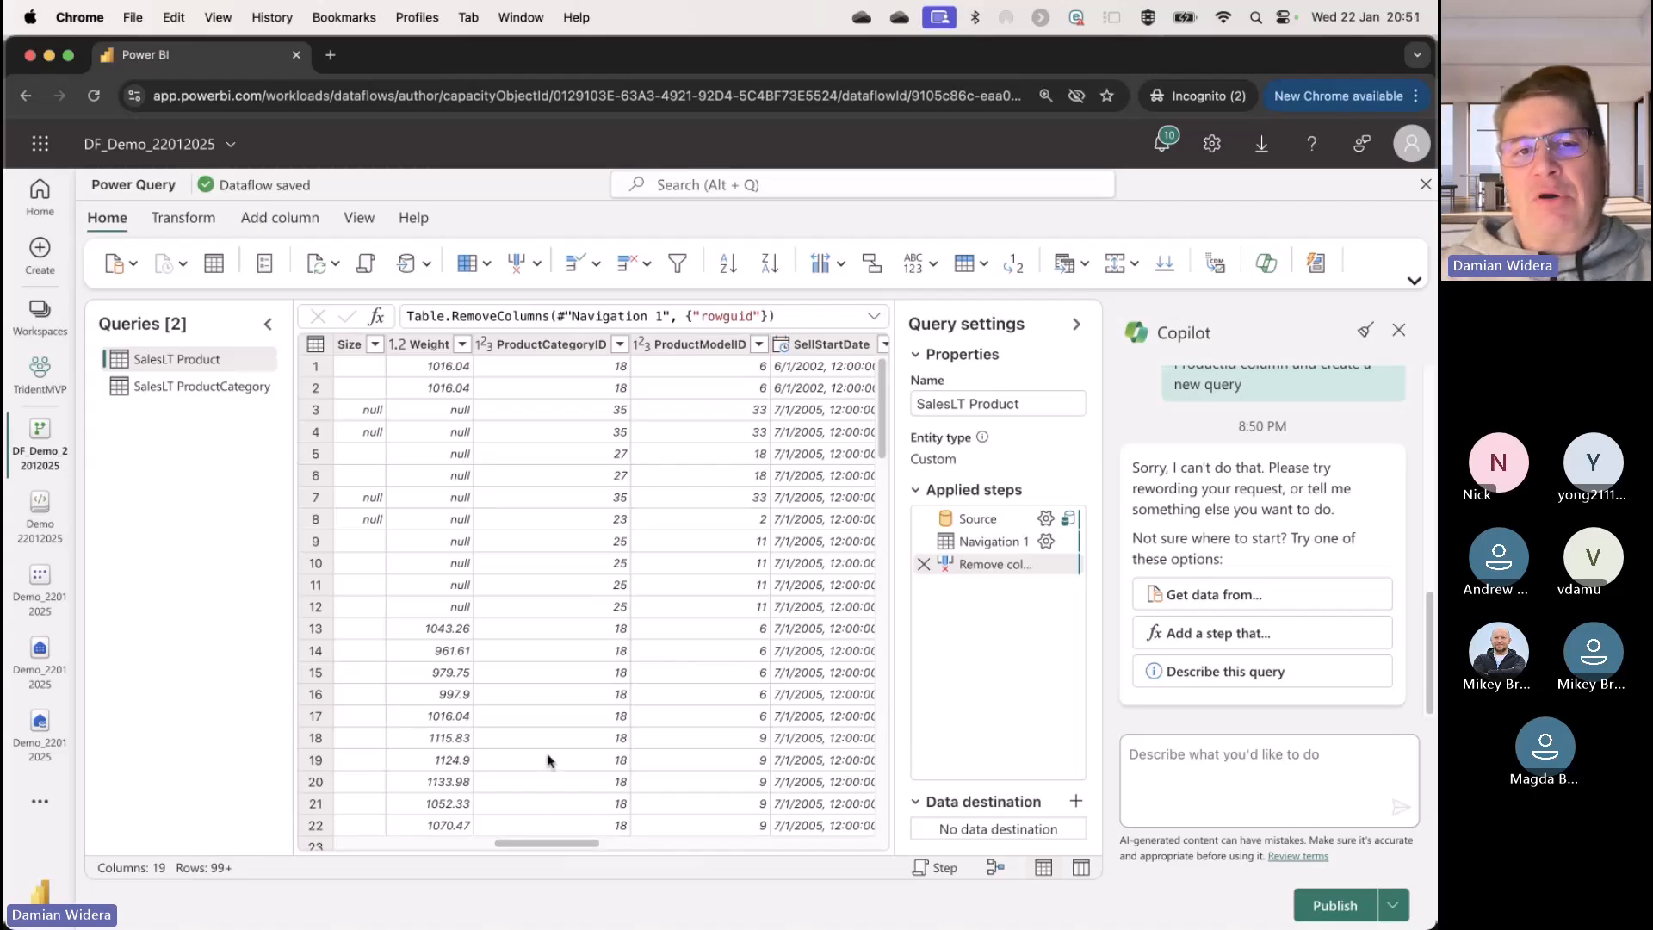
pyautogui.click(621, 345)
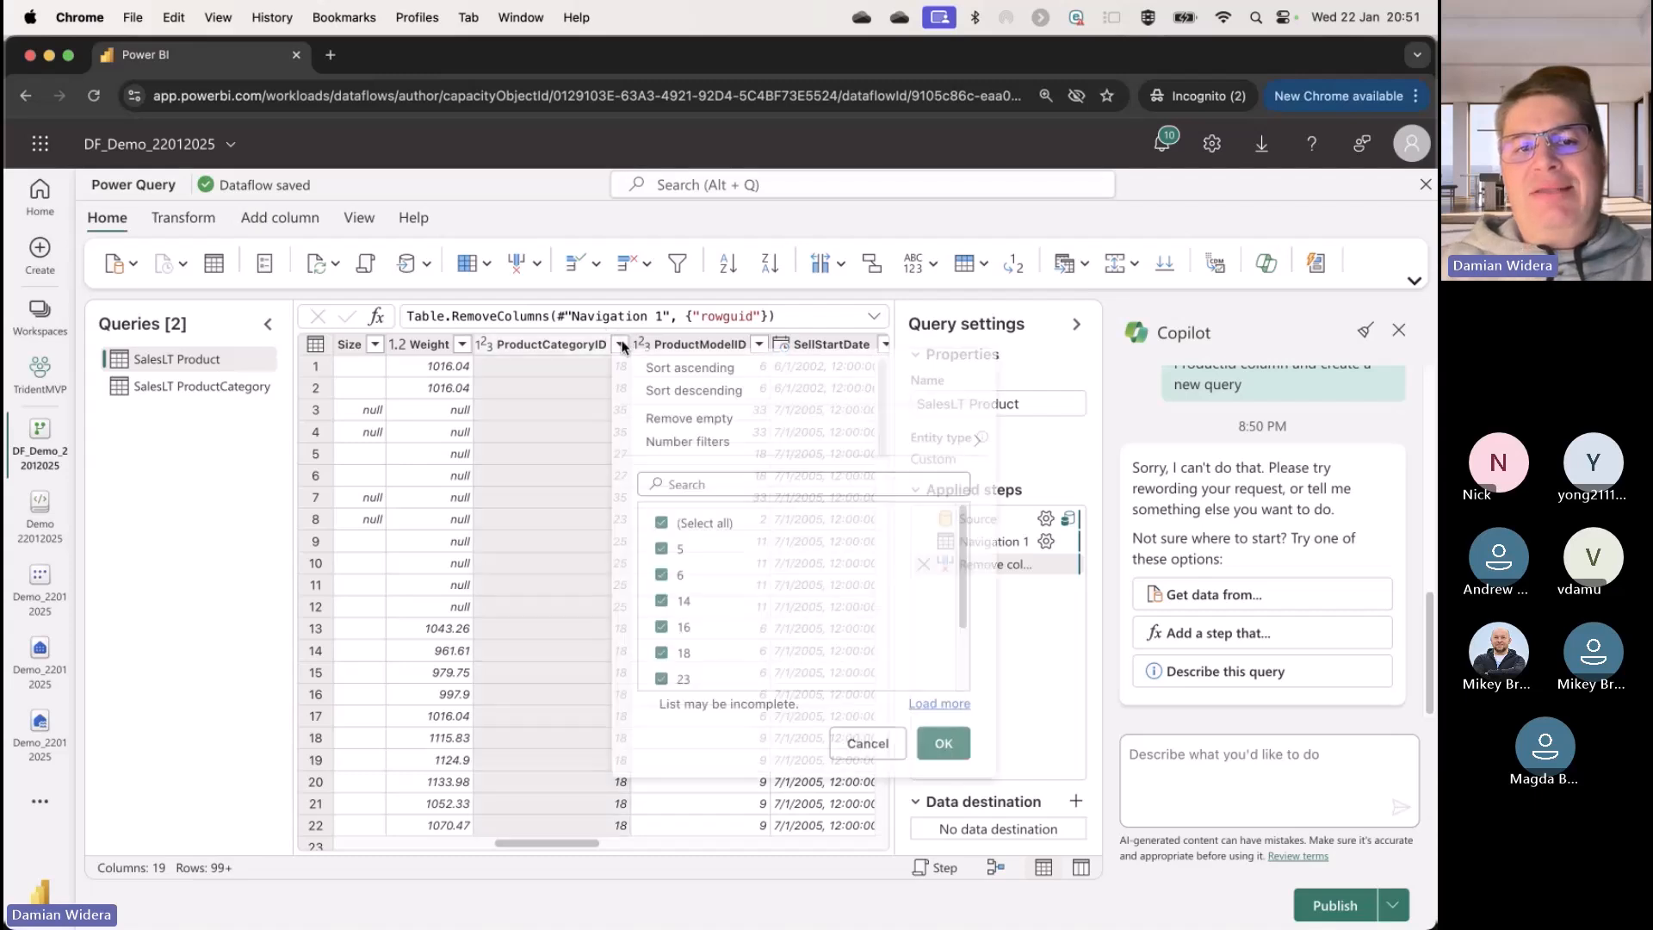
pyautogui.scroll(-2, 788, 563)
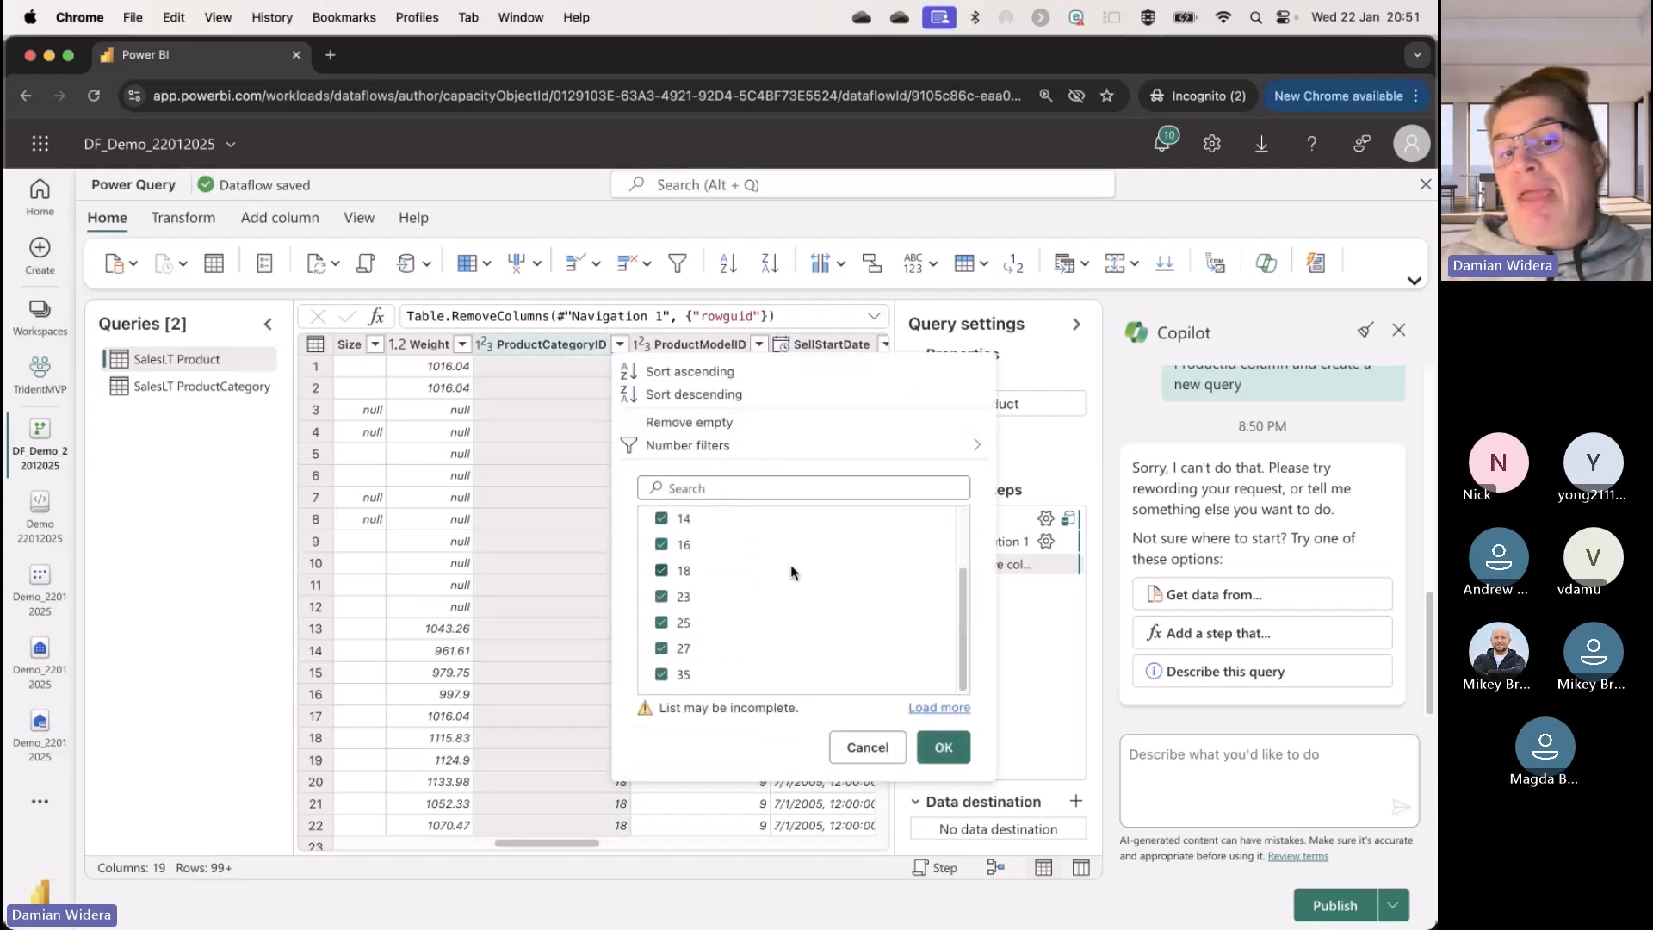
pyautogui.scroll(2, 792, 571)
pyautogui.click(866, 747)
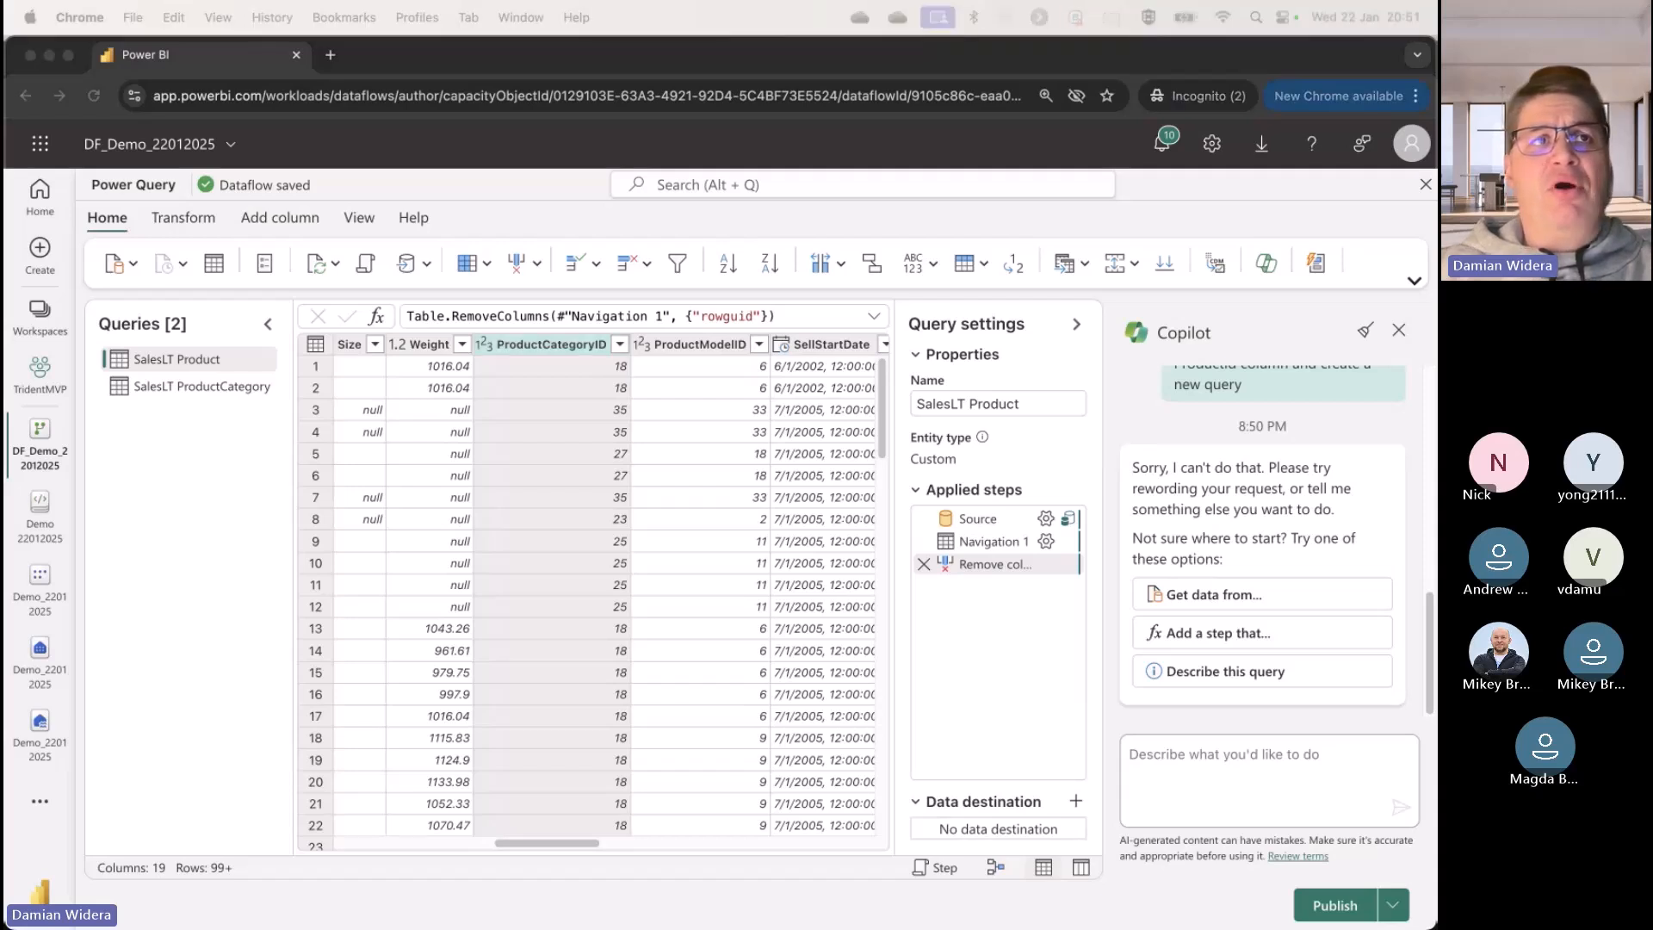
# Step: Have Copilot filter the SalesLT Product query with the prompt "remove products without categories"
pyautogui.click(1293, 769)
pyautogui.write('remove products without categories')
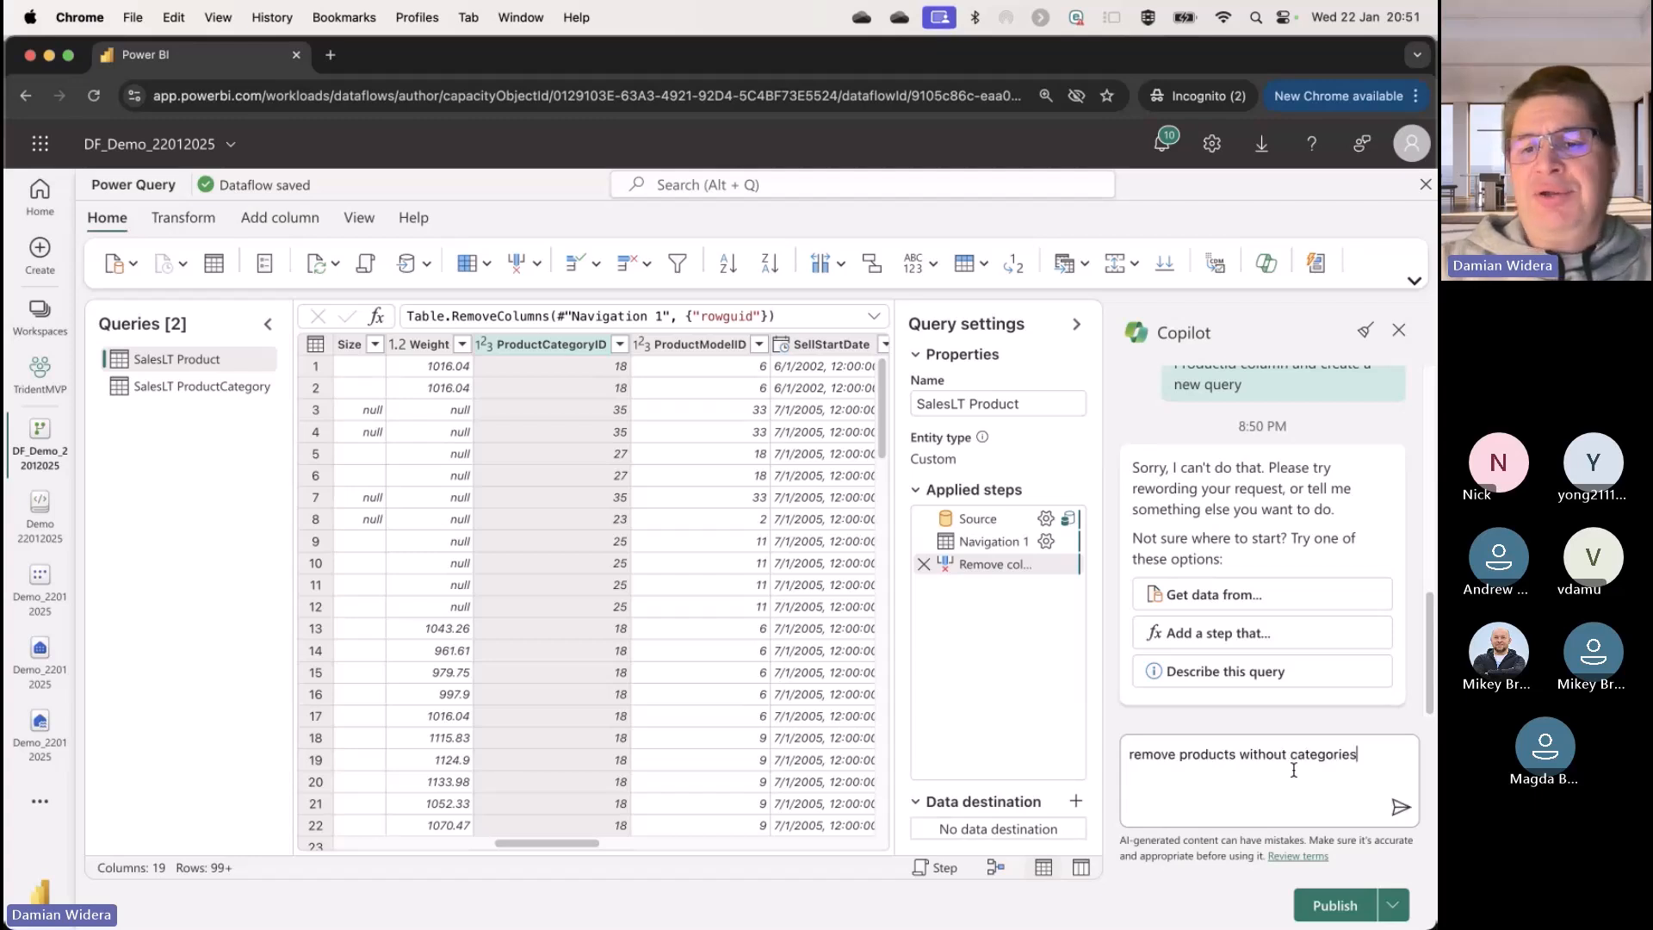
pyautogui.click(1400, 812)
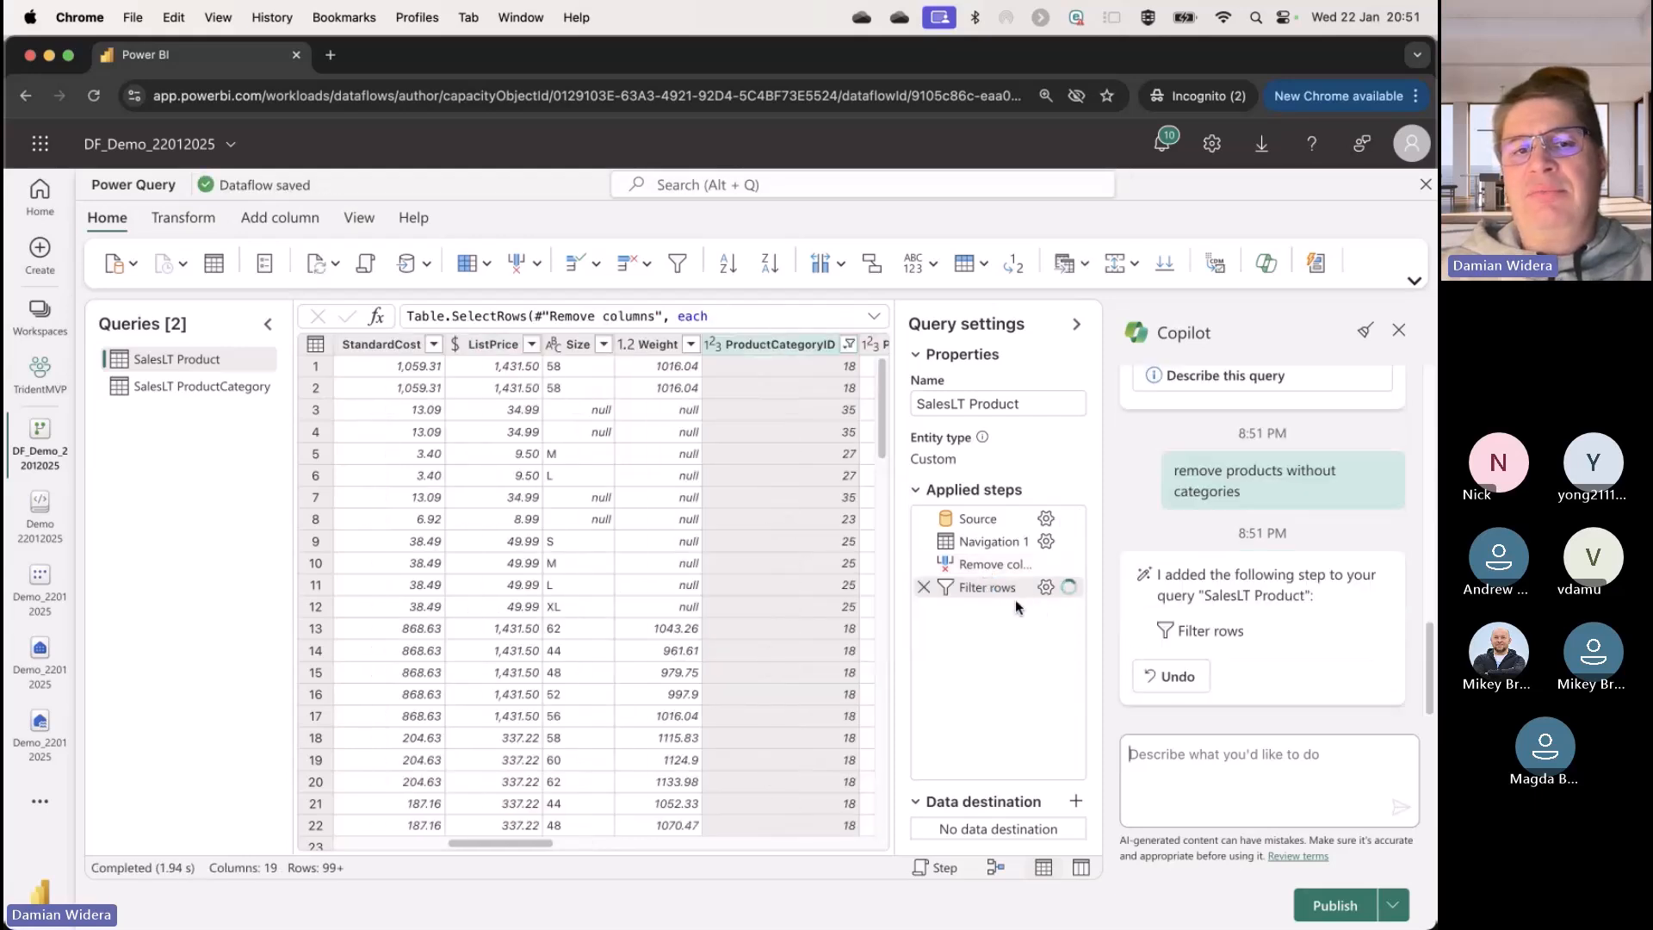
# Step: Examine the ProductCategoryID condition of the Filter rows line in the Advanced editor and leave without changes
pyautogui.click(368, 263)
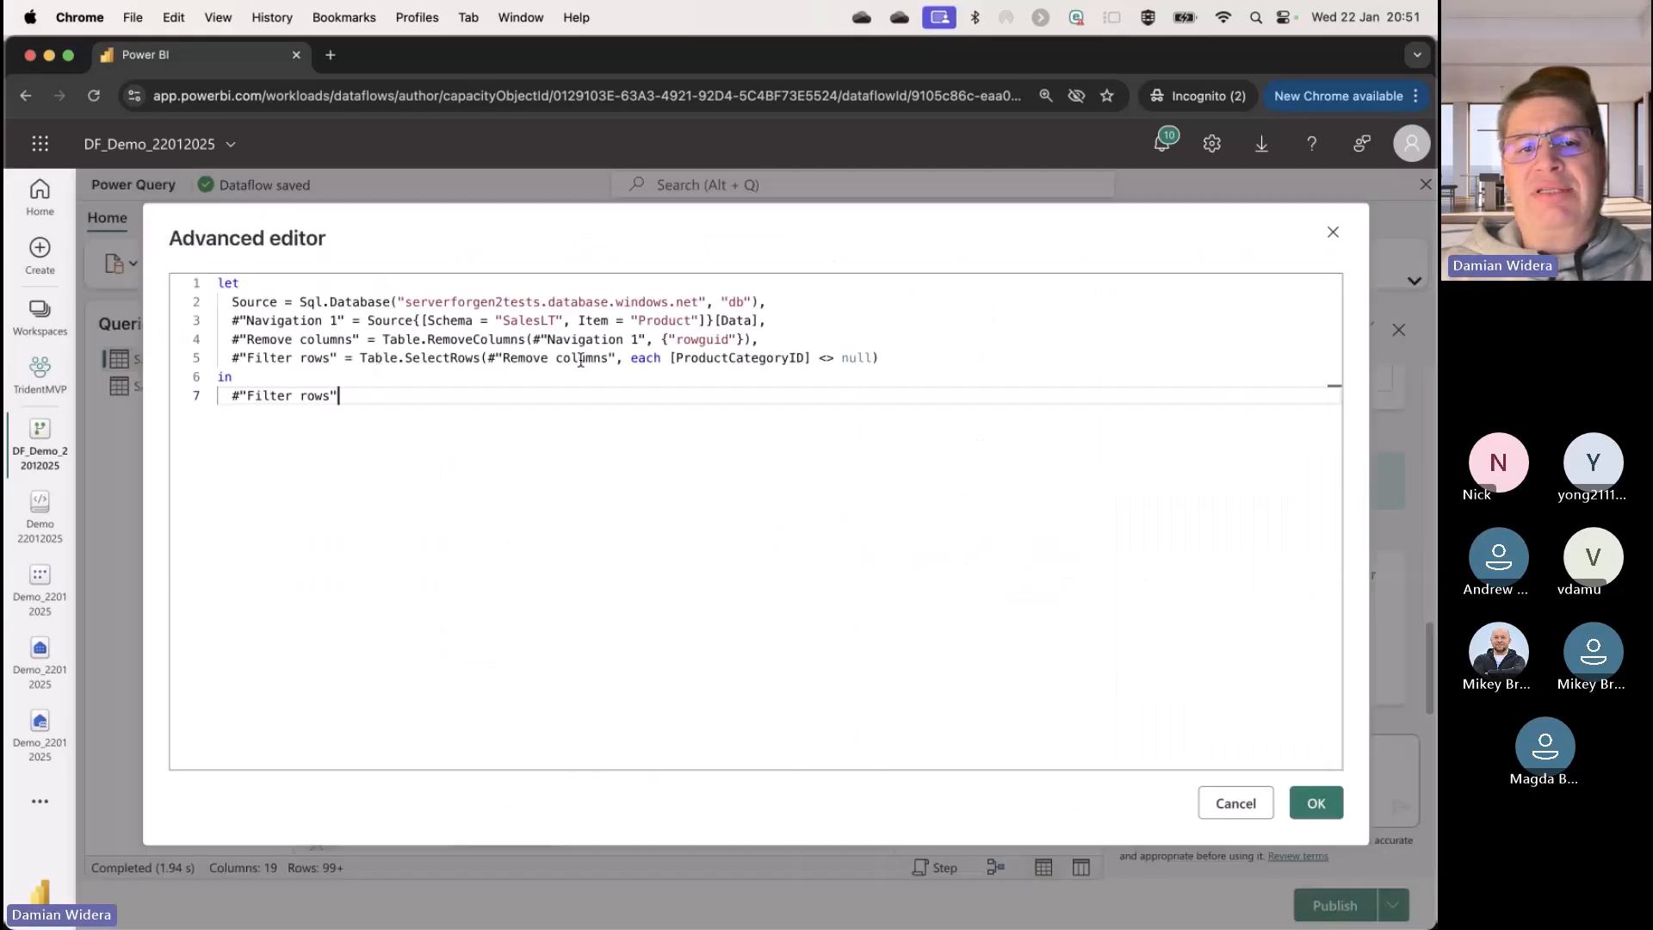
pyautogui.moveTo(624, 357); pyautogui.dragTo(888, 360)
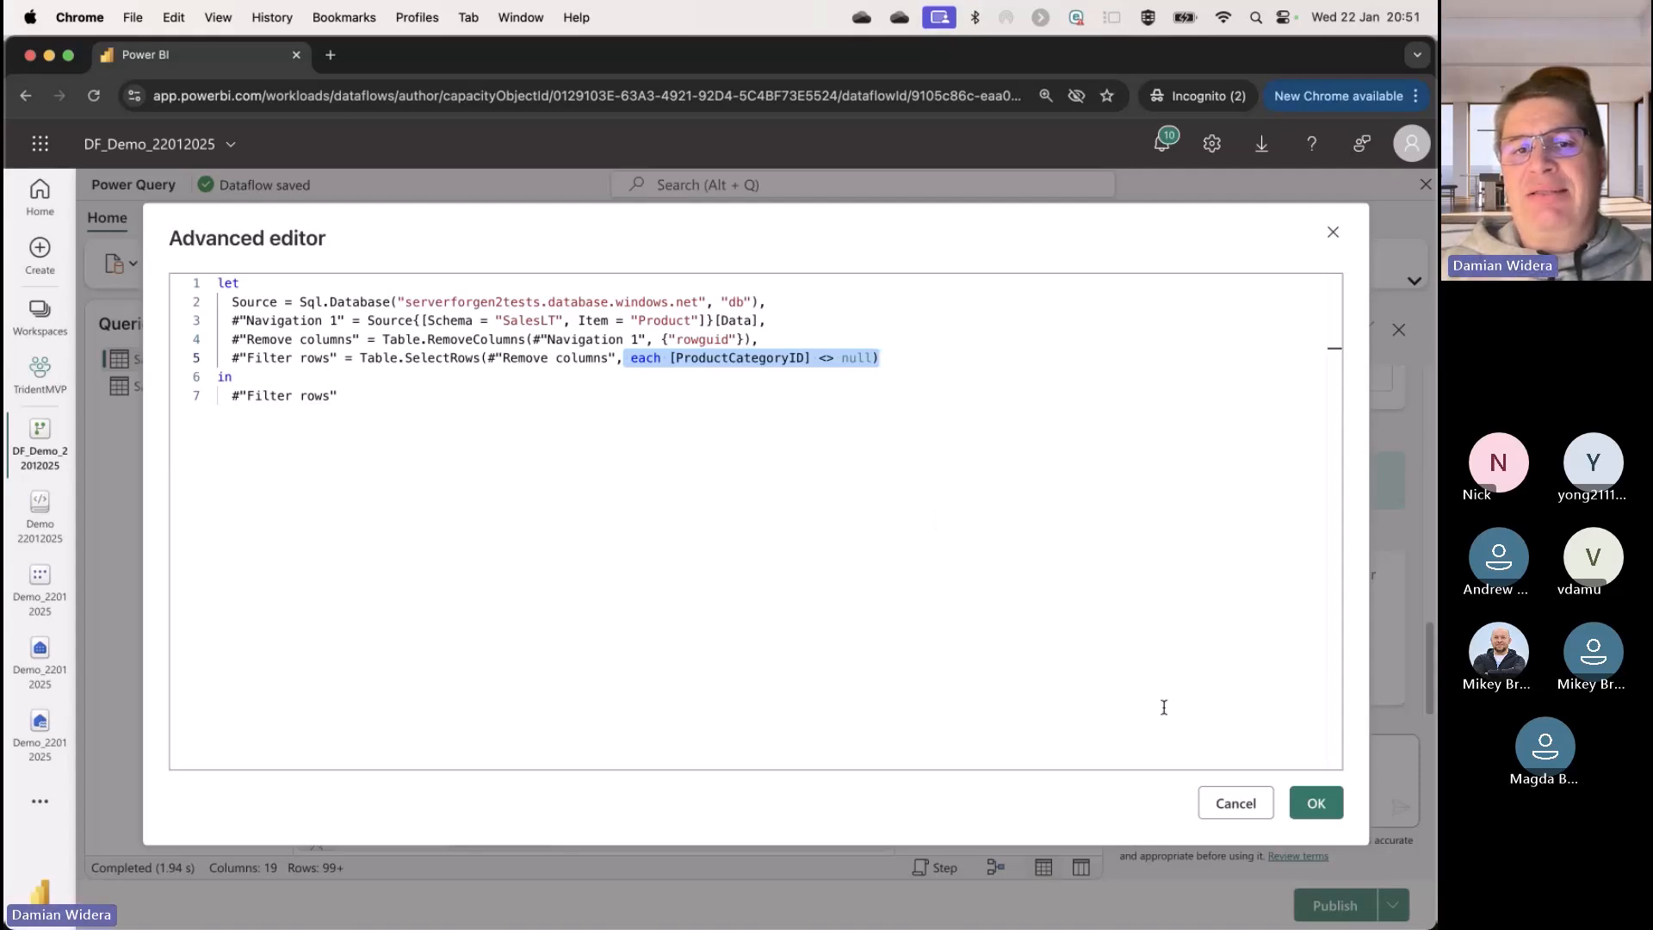
pyautogui.click(1333, 232)
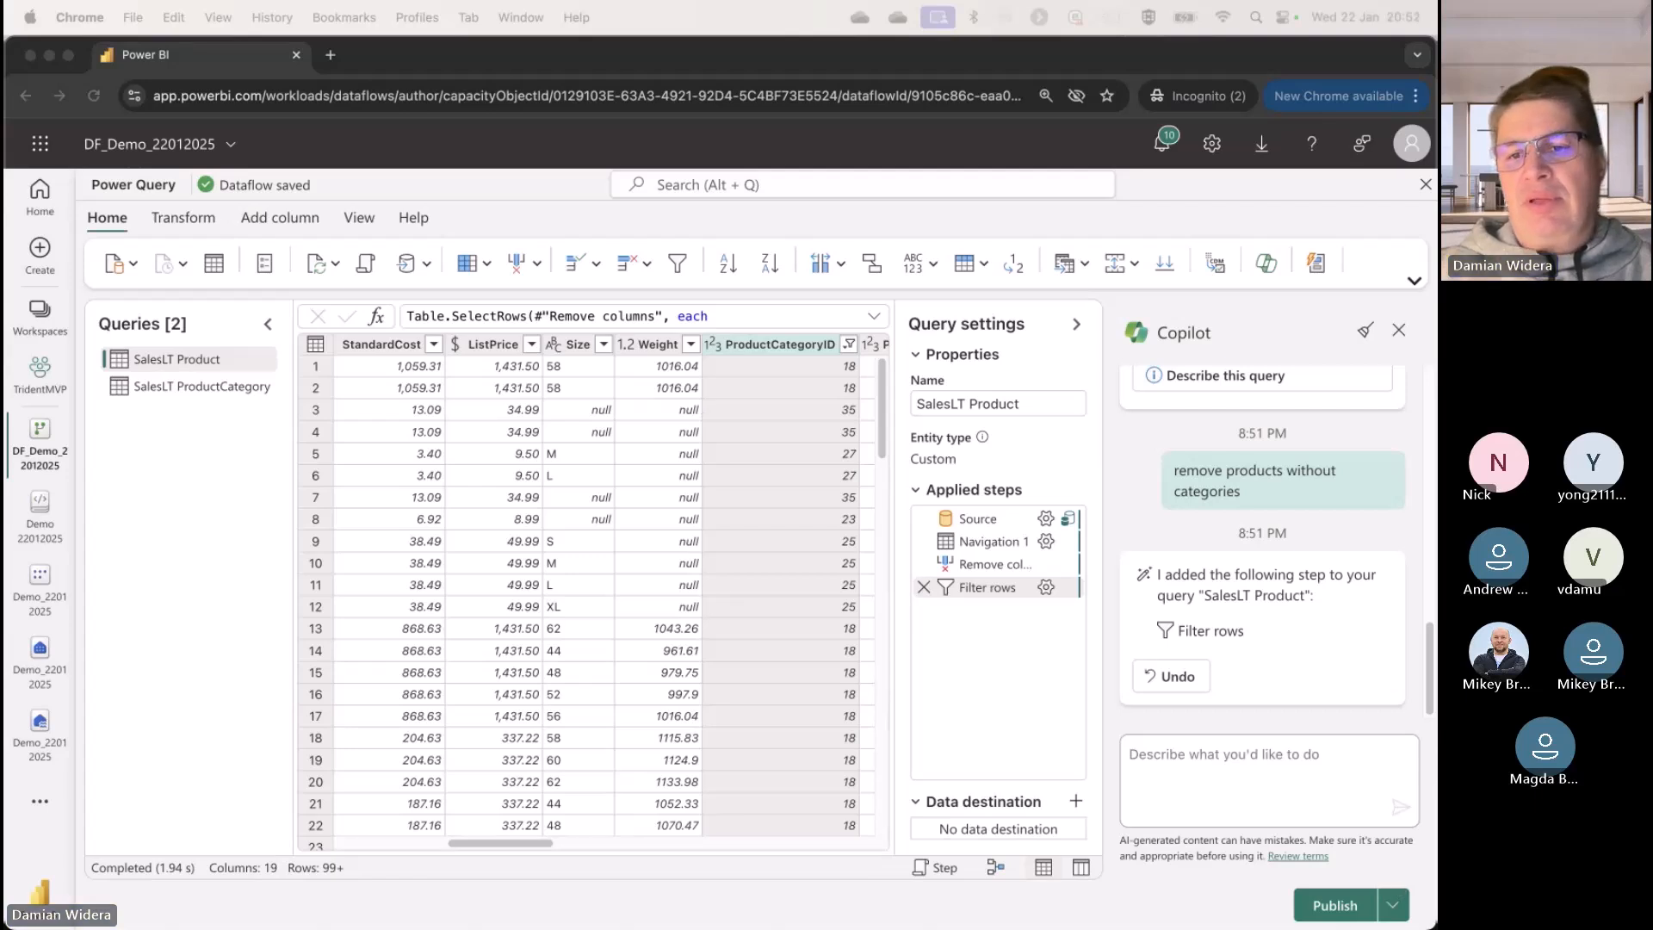
# Step: Have Copilot filter the products by size with the prompt "remove data where size = 'S'"
pyautogui.click(1222, 773)
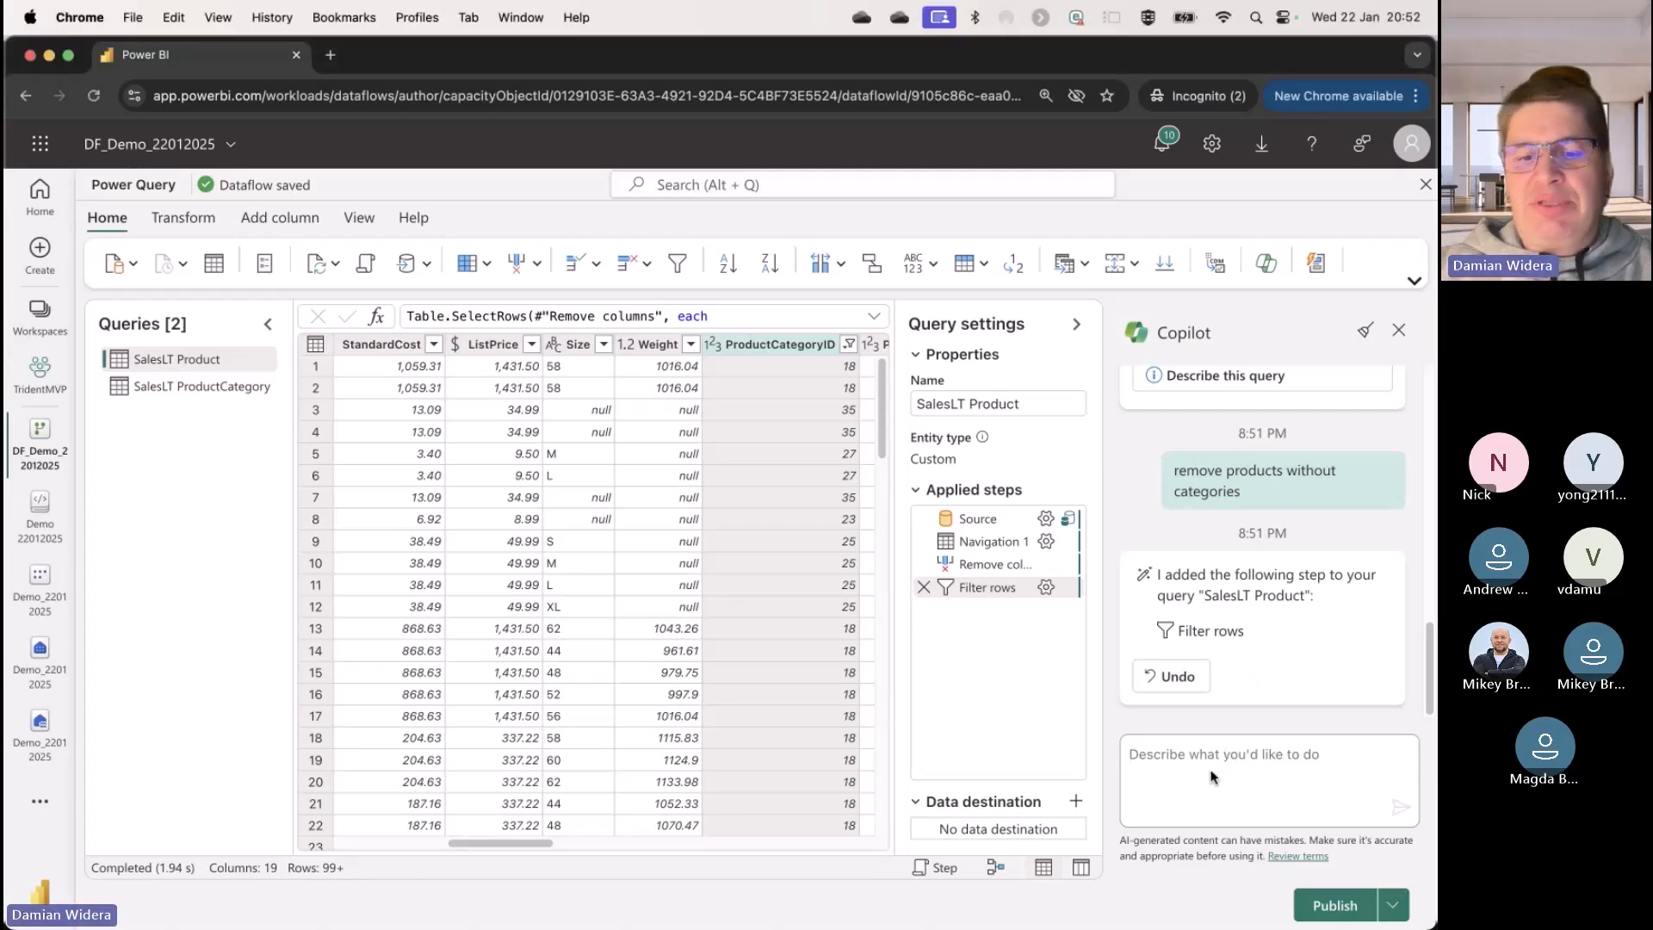
pyautogui.write("remove data where size = 'S'")
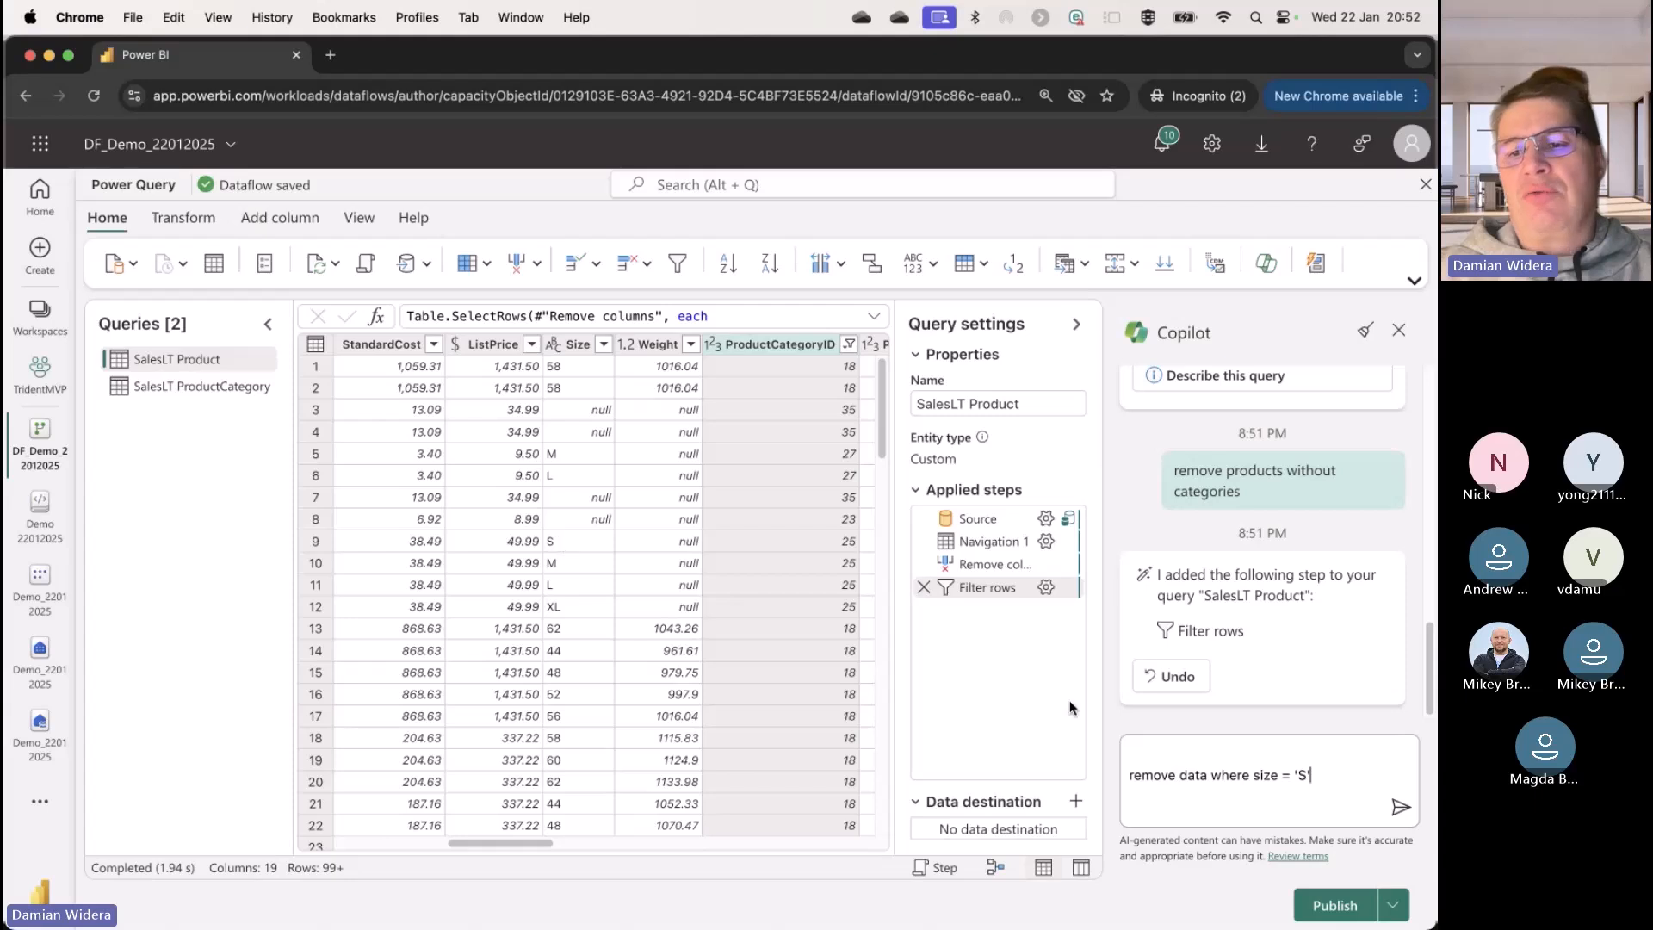
pyautogui.click(1400, 804)
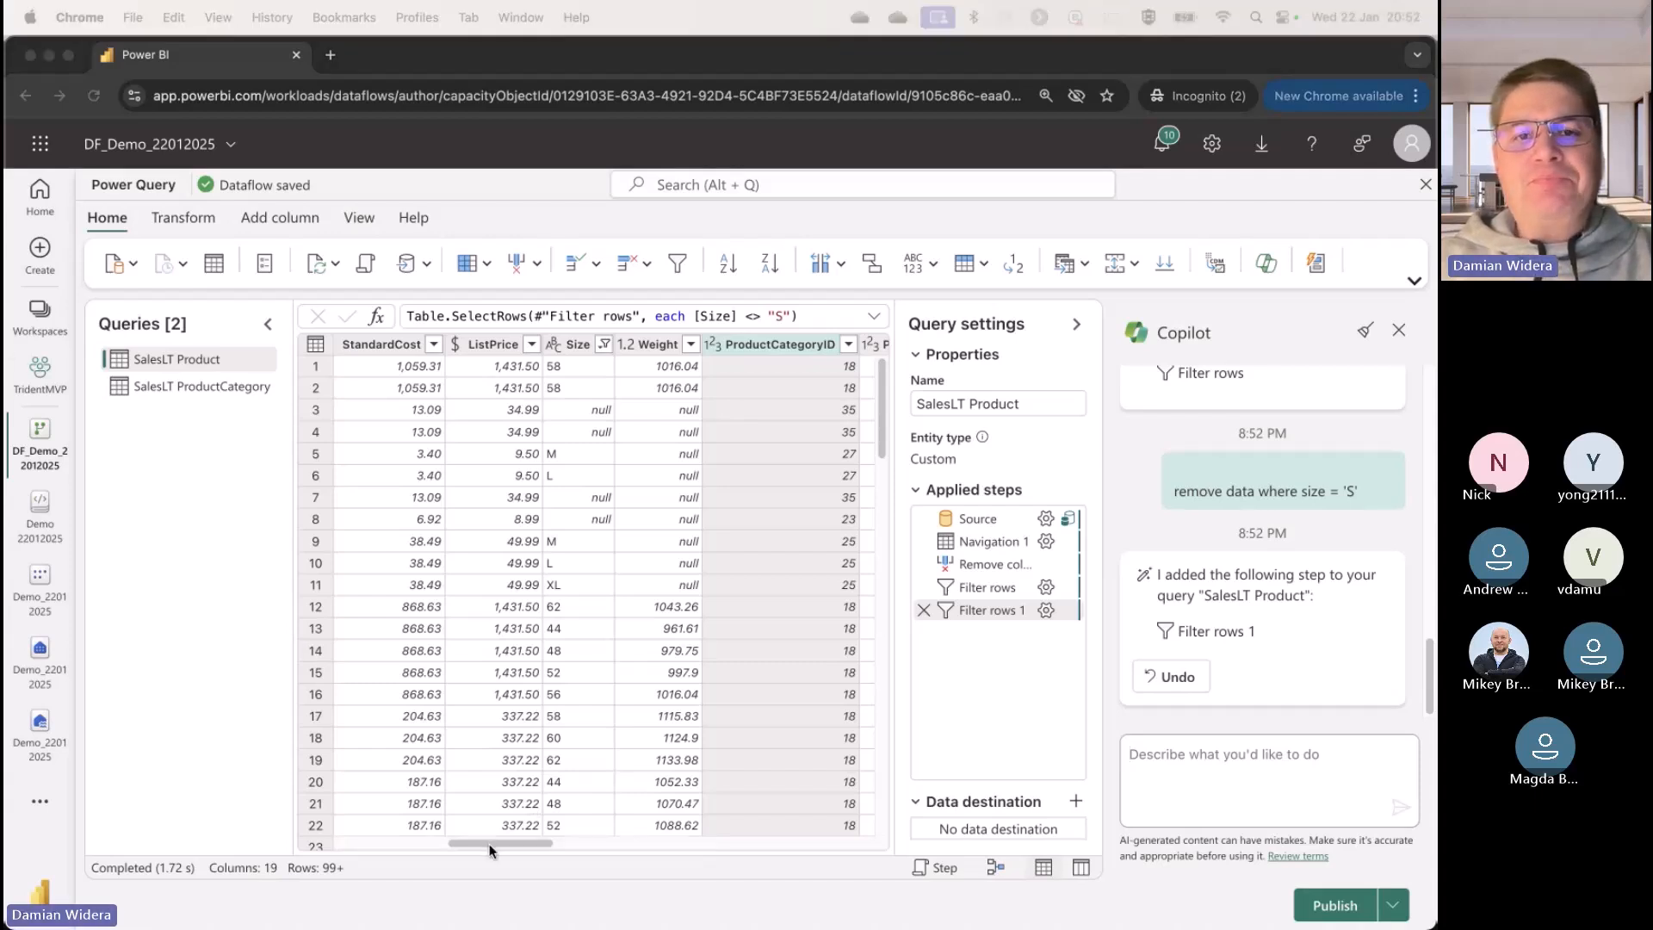
# Step: Look through the SalesLT Product columns and examine the values in the Color filter list without applying a filter
pyautogui.click(550, 845)
pyautogui.hscroll(5, 513, 844)
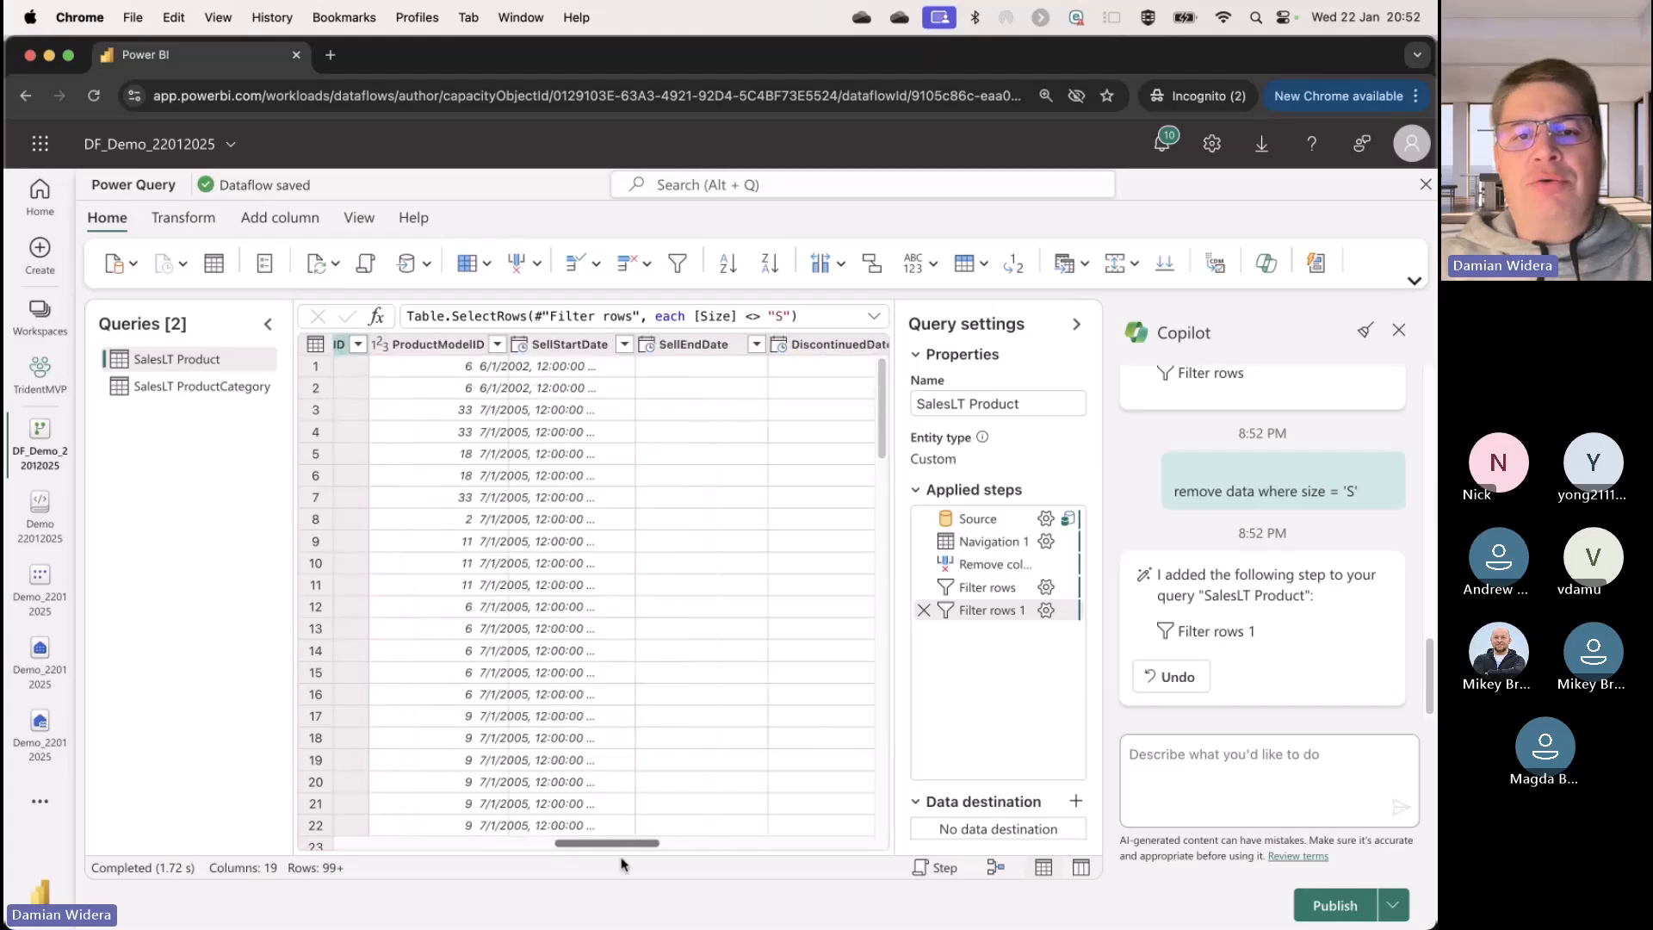
pyautogui.hscroll(3, 624, 864)
pyautogui.hscroll(-8, 634, 860)
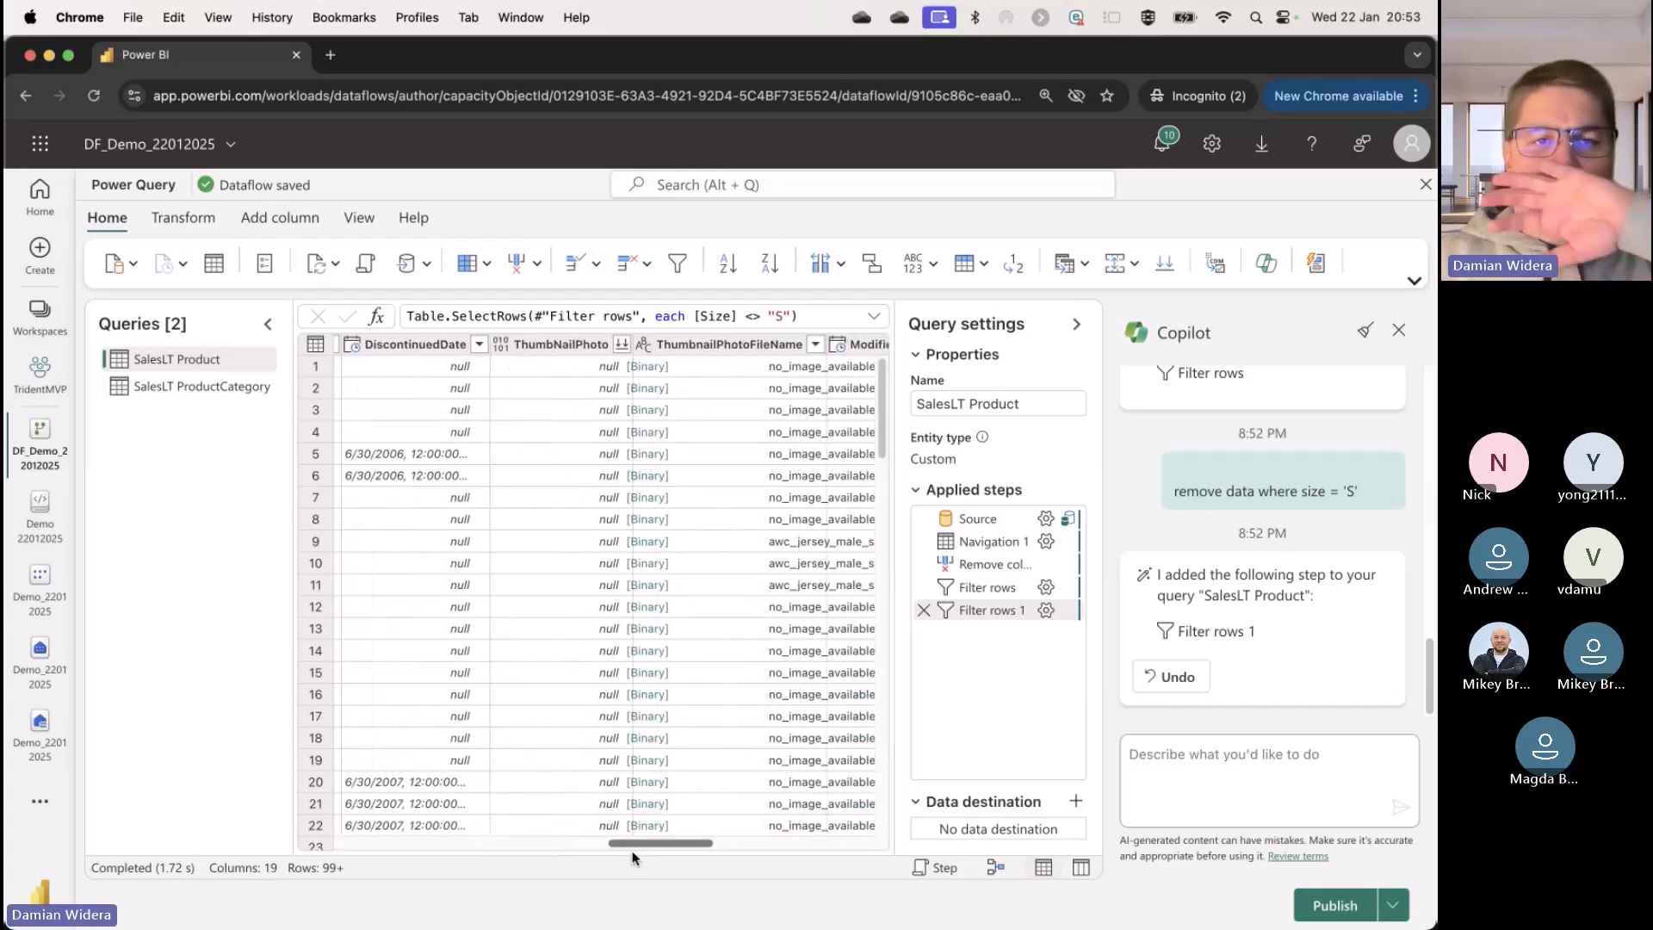
pyautogui.moveTo(534, 839); pyautogui.dragTo(447, 844)
pyautogui.click(632, 344)
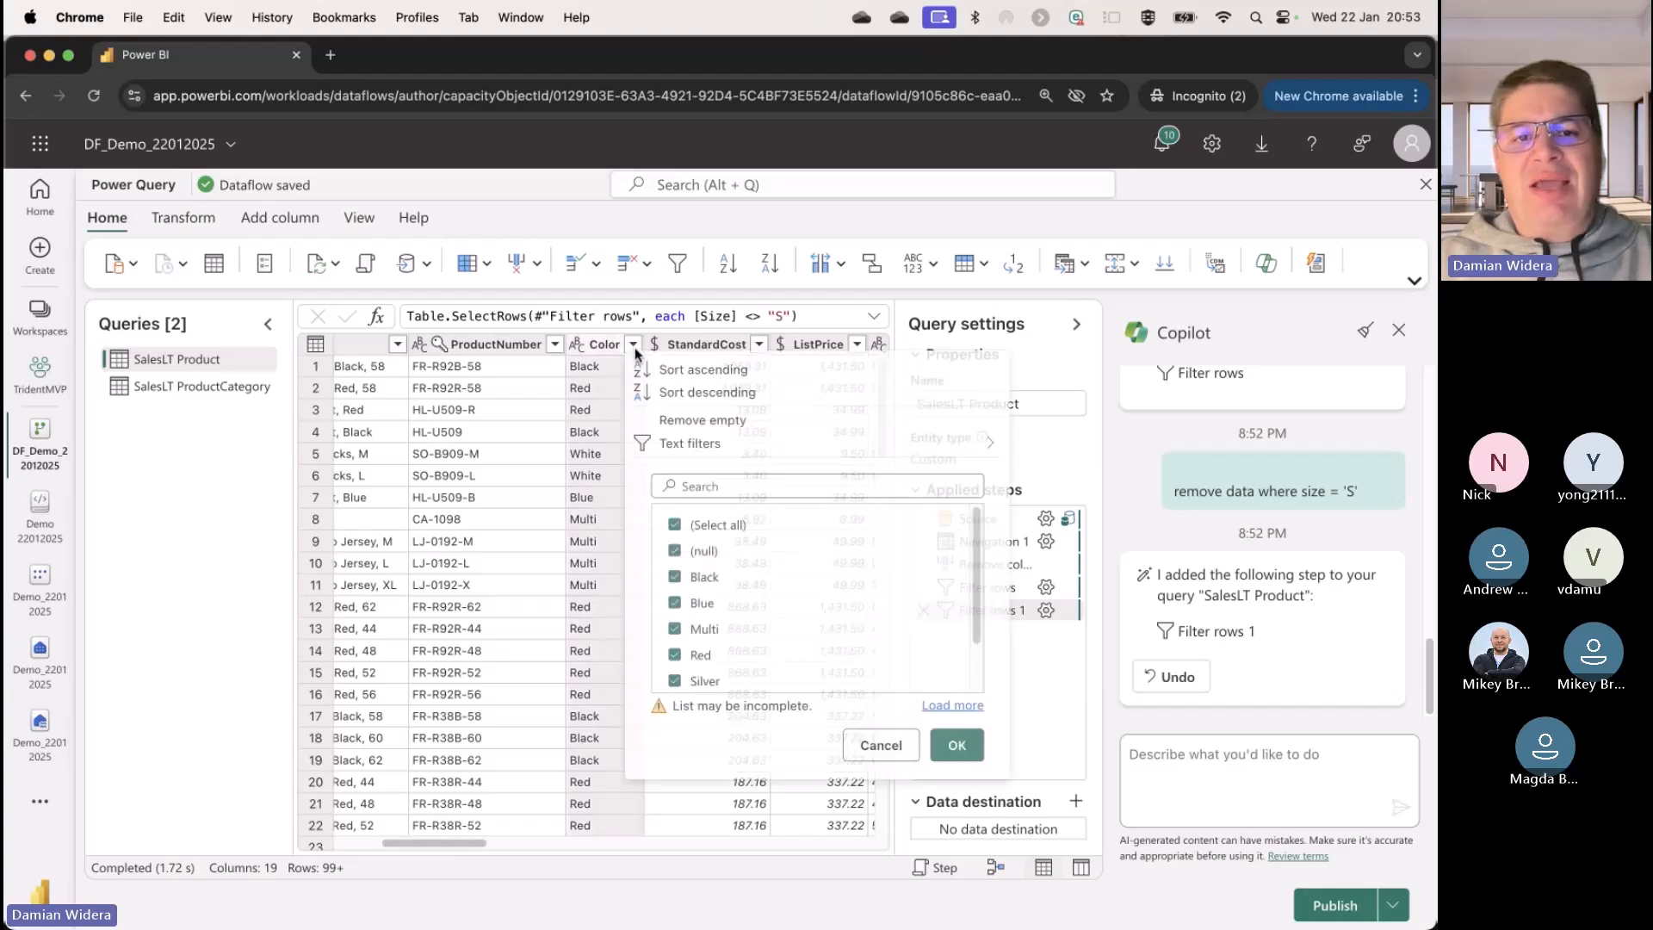
pyautogui.scroll(-2, 757, 632)
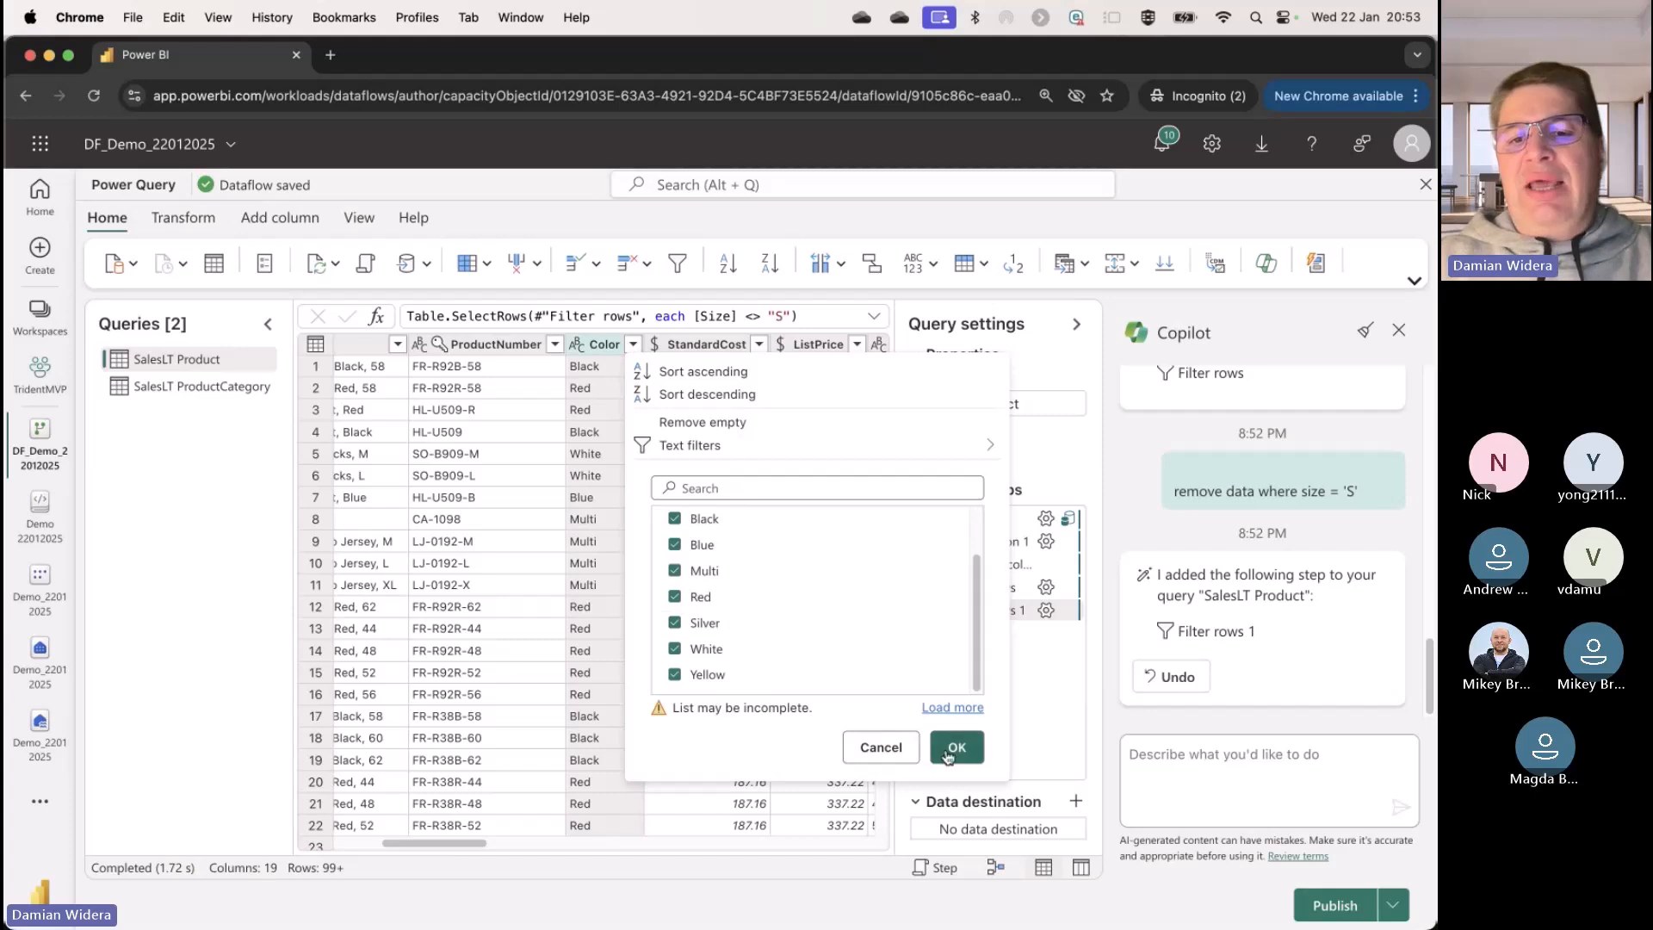
pyautogui.click(879, 746)
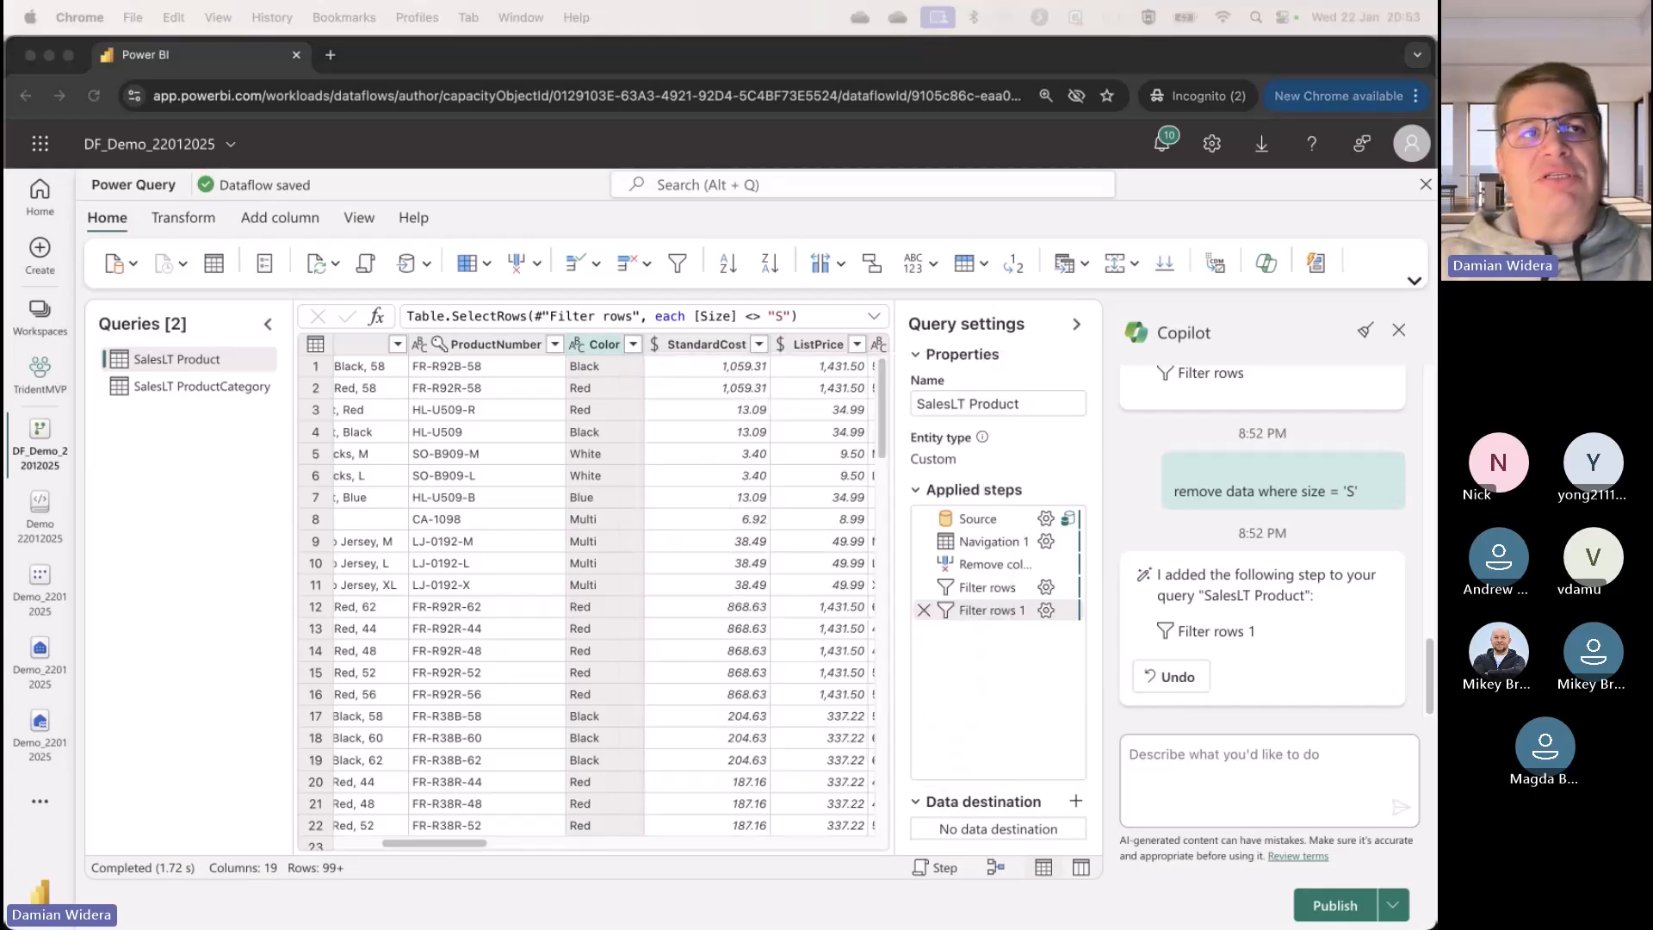
# Step: Ask Copilot to summarize the product colors with the prompt "create histogram of Color"
pyautogui.click(1232, 755)
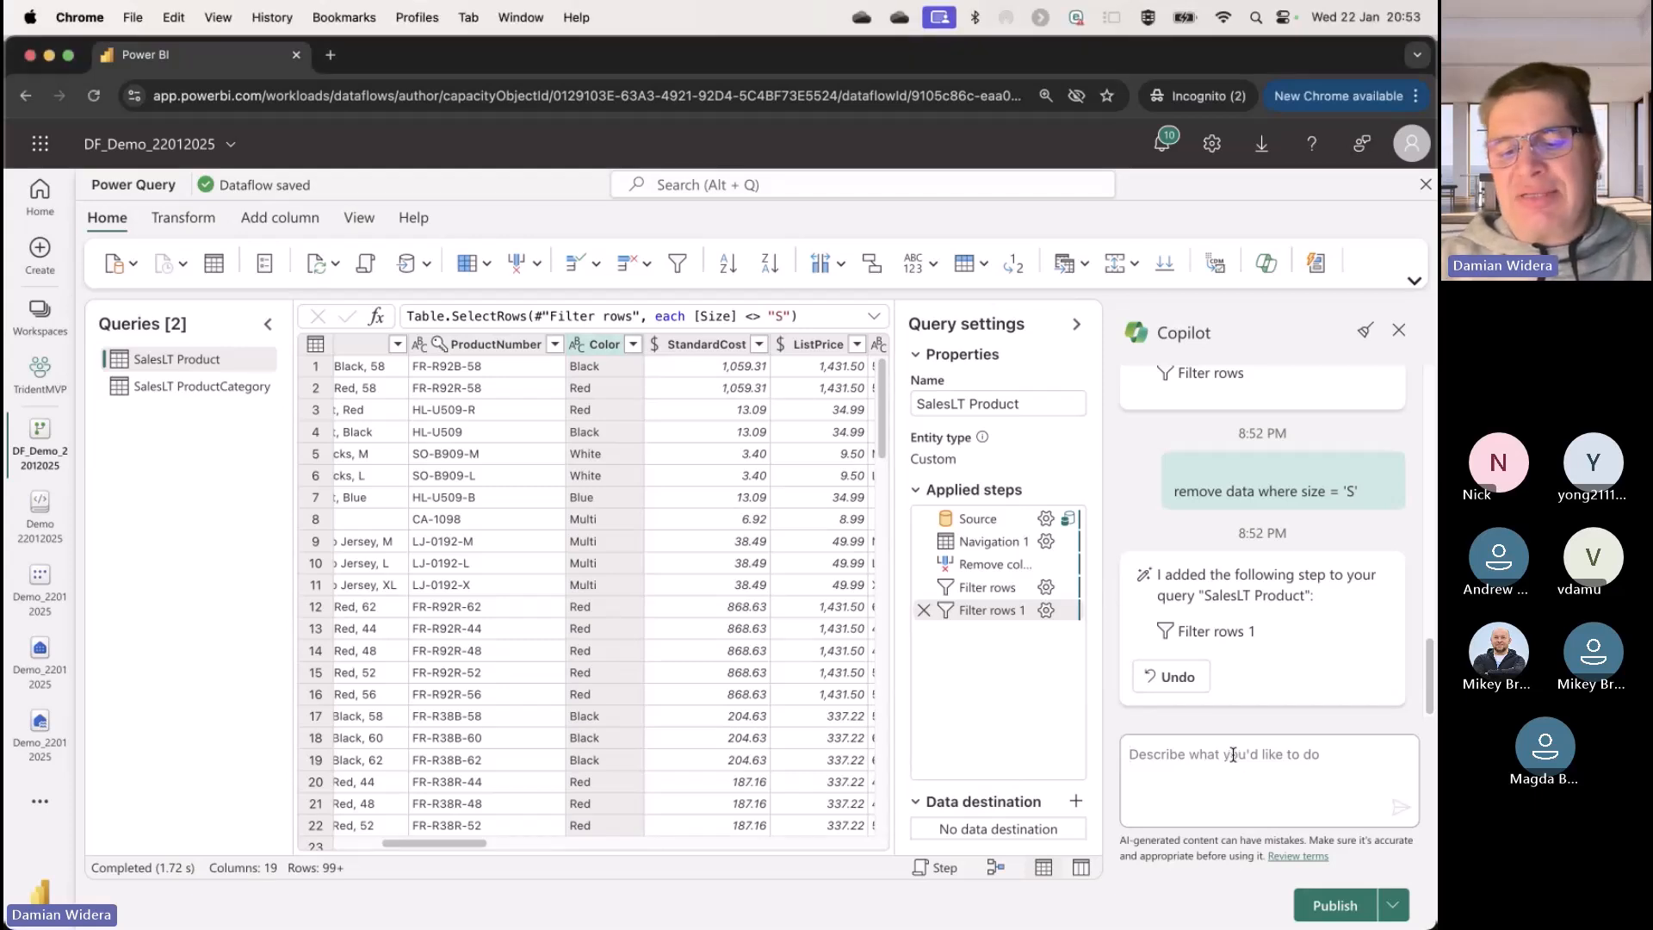
pyautogui.write('create histogram of Color')
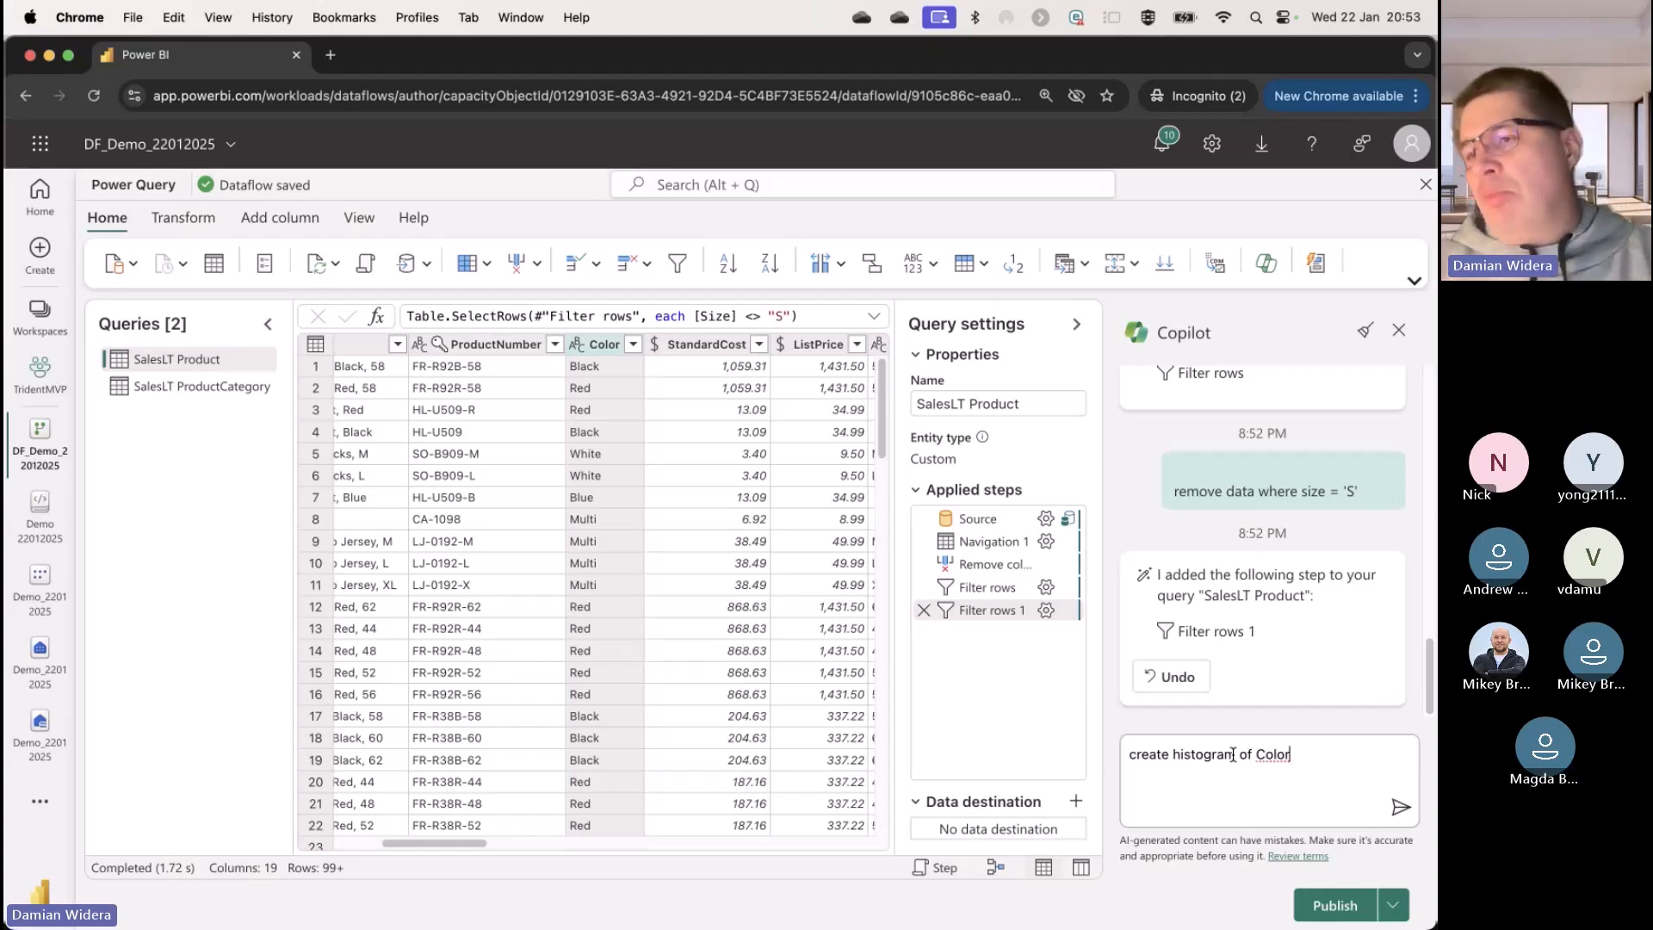
pyautogui.click(1401, 808)
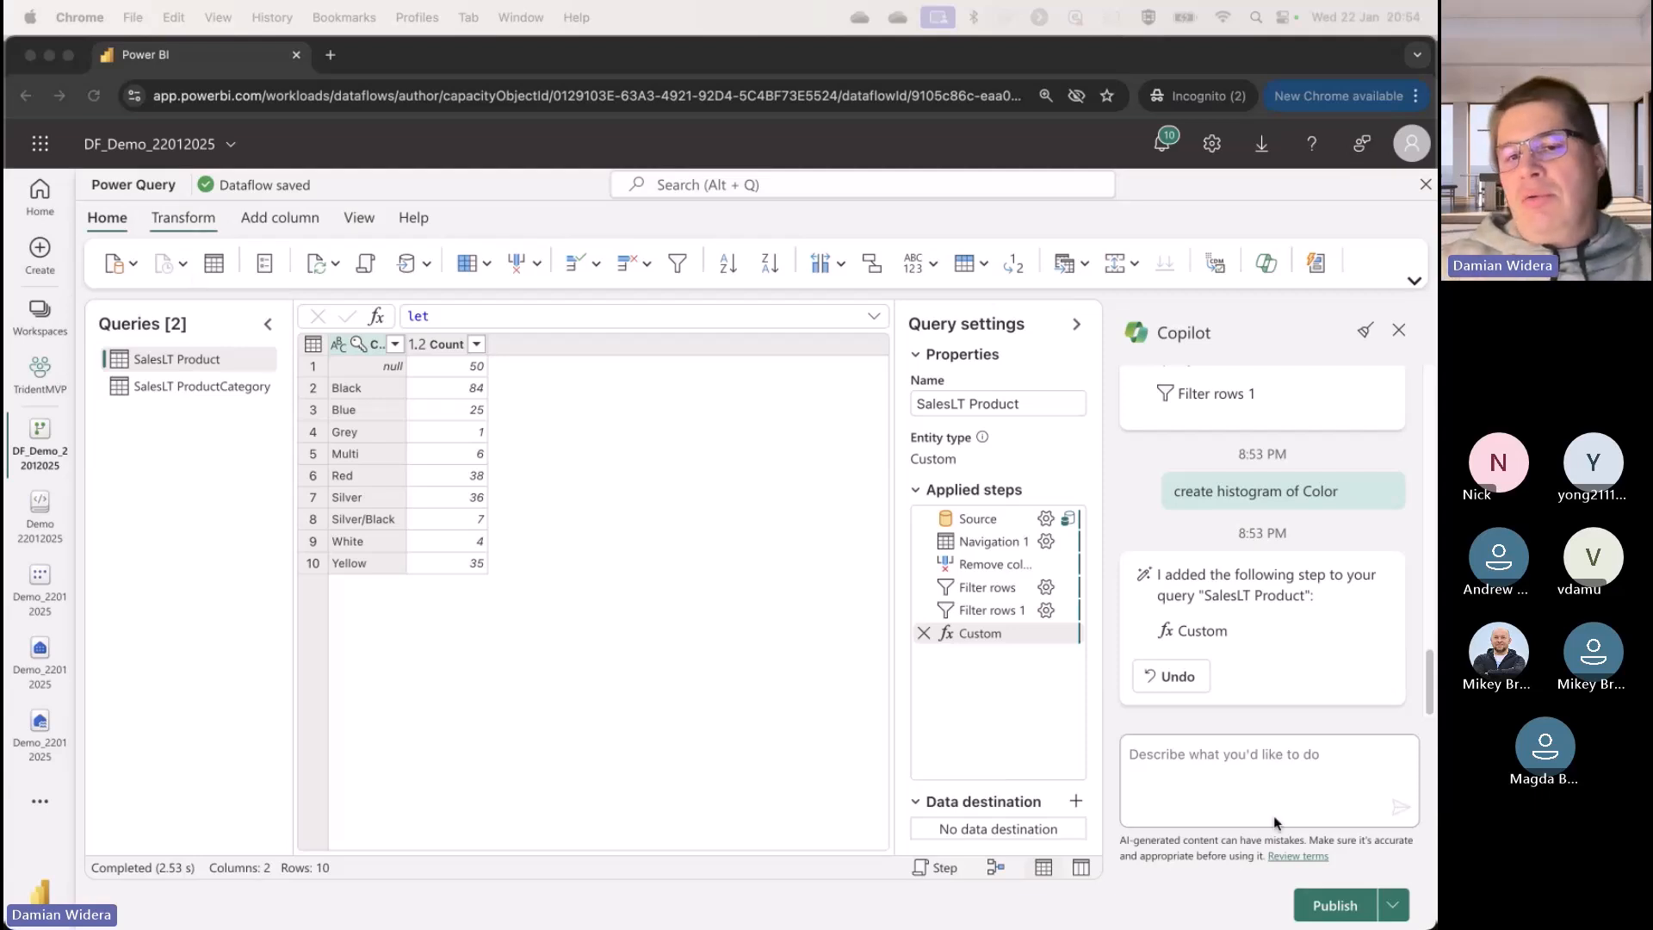
# Step: Send Copilot the prompt "calculate max and min ListPrice for each Color"
pyautogui.click(1303, 767)
pyautogui.write('calculate max and min ListPrice for each Color')
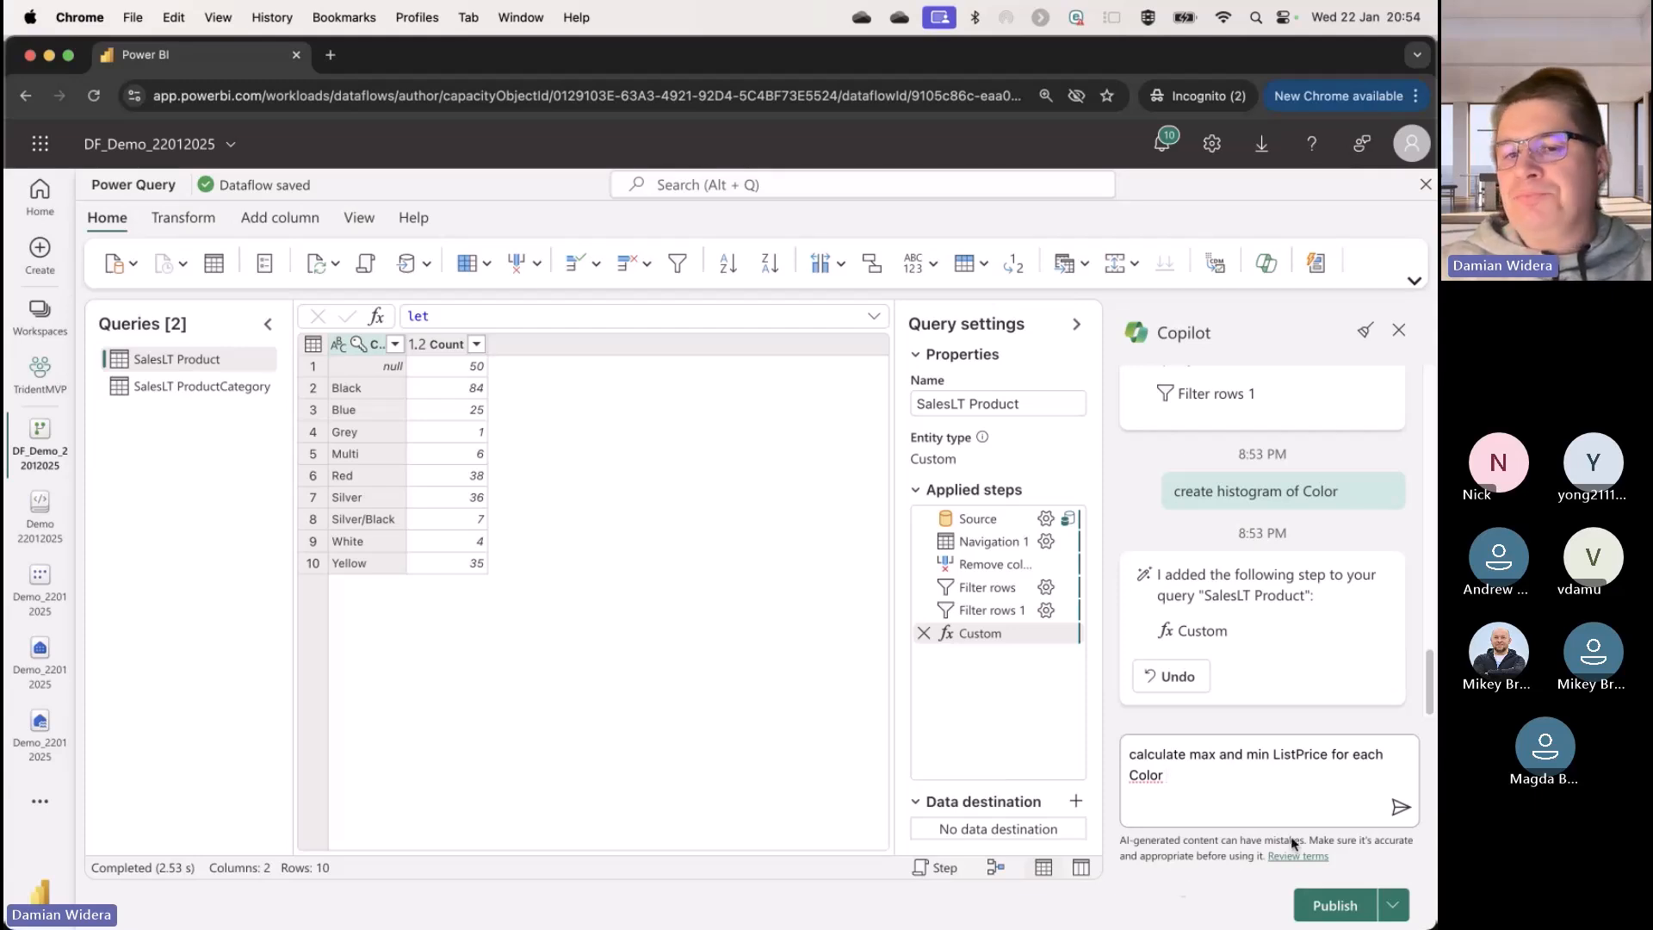
pyautogui.click(1399, 808)
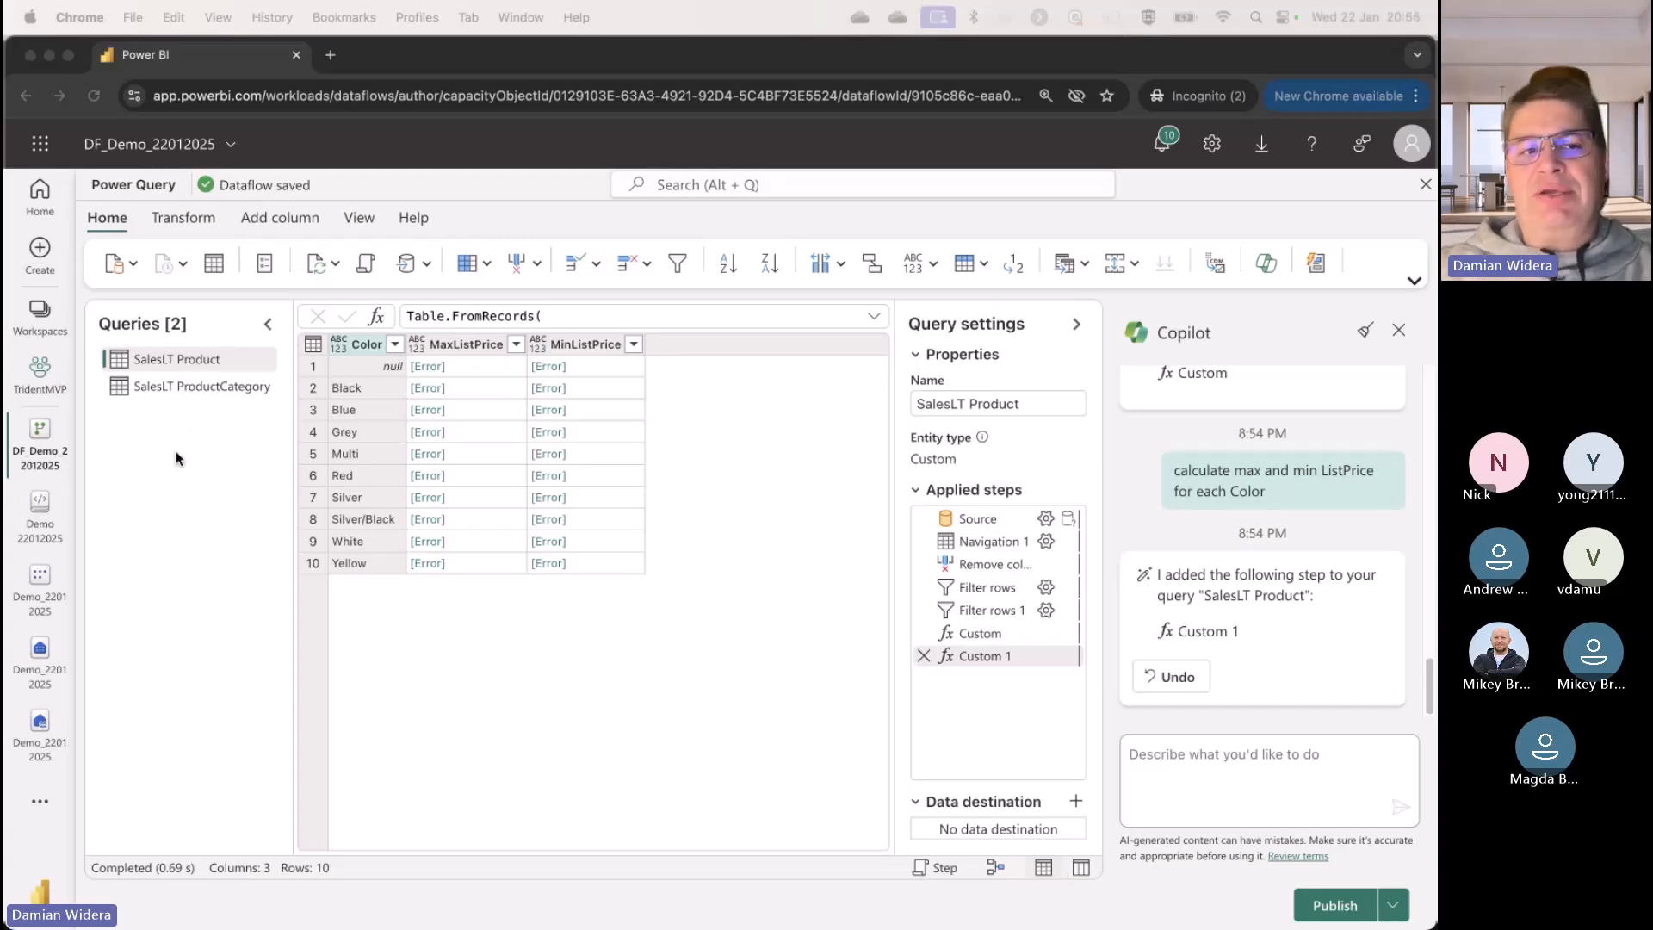
# Step: Enter a Copilot prompt for a new query called holidays listing US holidays from 2020 to 2025 with holiday and date columns, and review its wording
pyautogui.click(1222, 779)
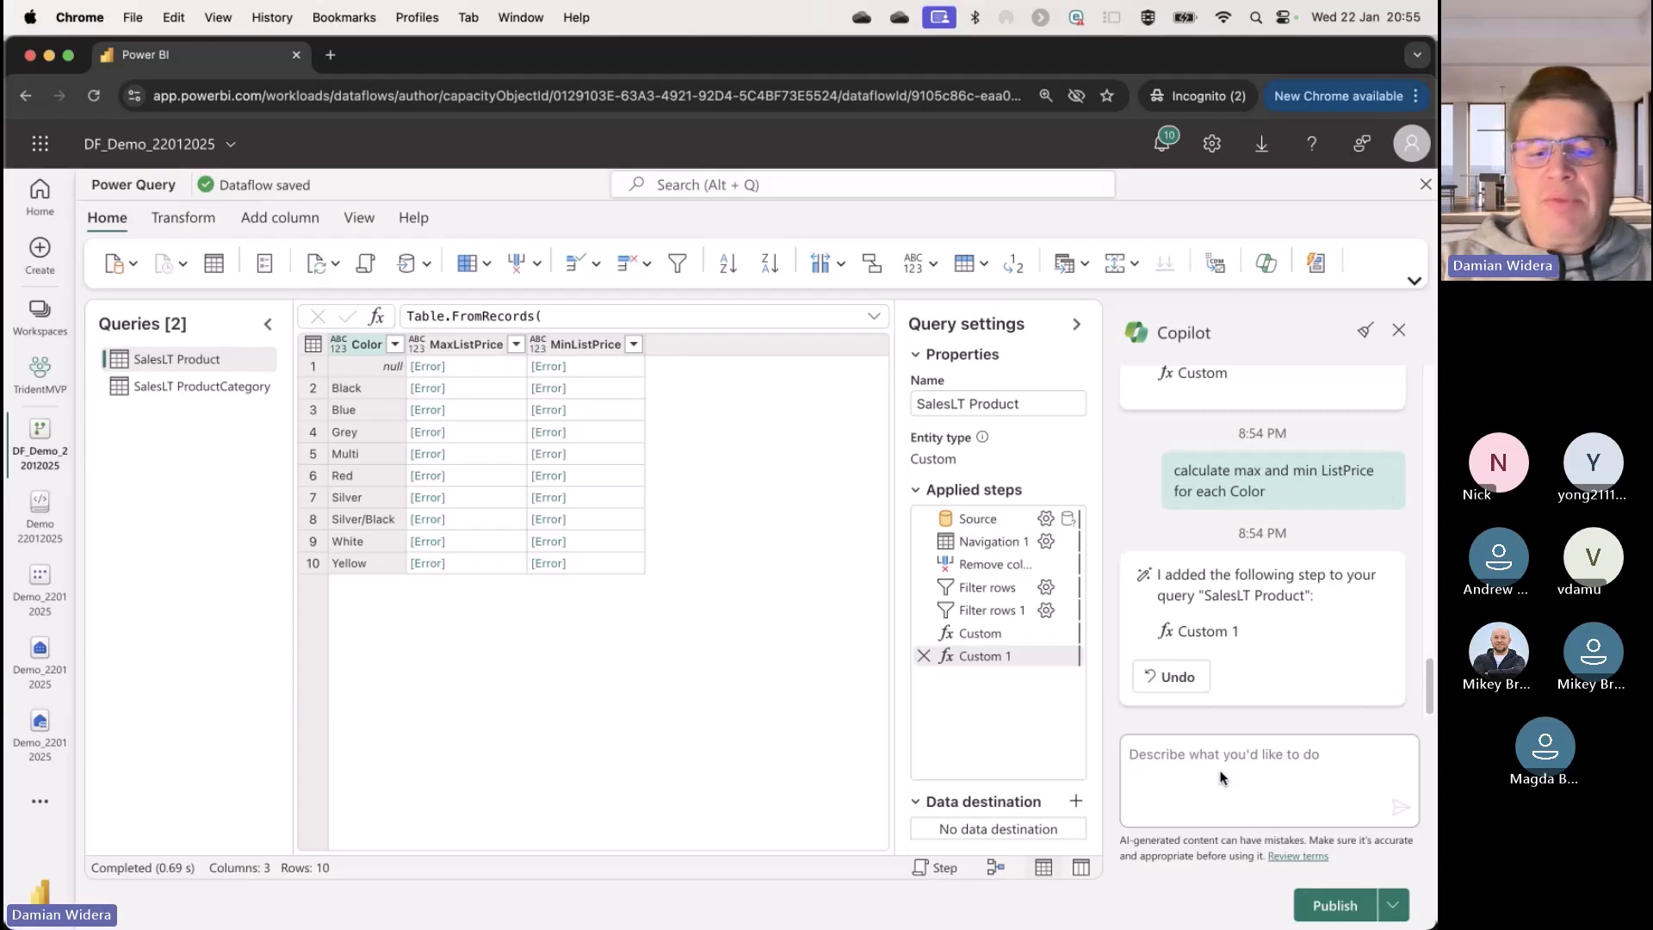
pyautogui.press('super+v')
pyautogui.scroll(3, 1222, 779)
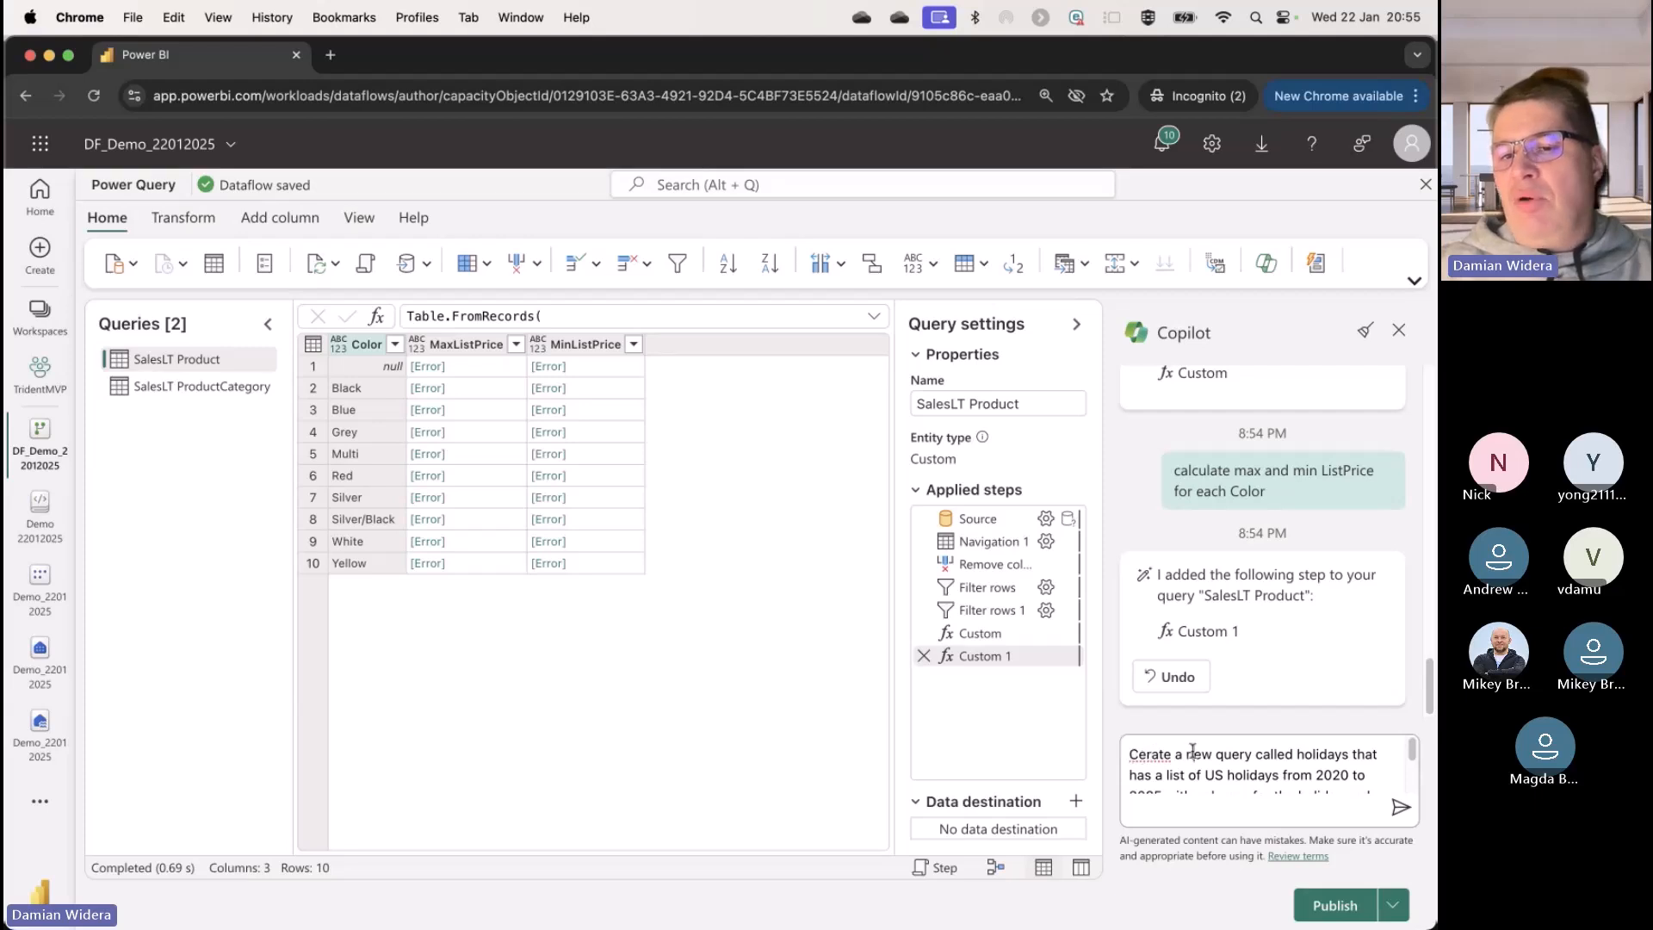
pyautogui.moveTo(1188, 754); pyautogui.dragTo(1292, 753)
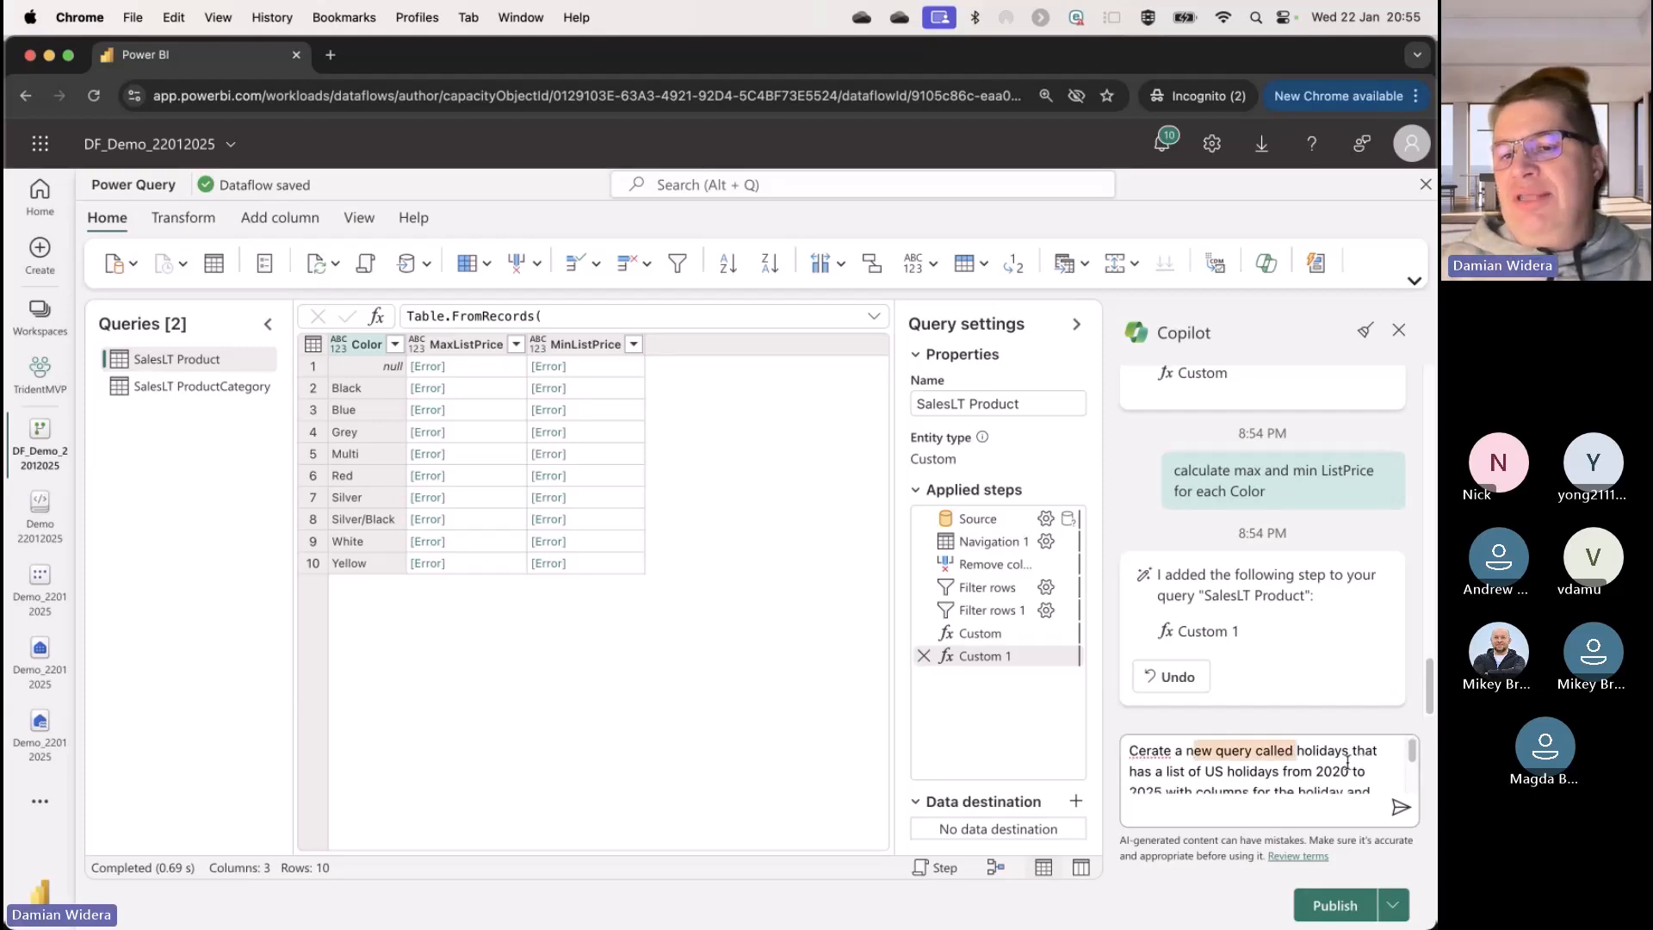
pyautogui.scroll(-1, 1196, 769)
pyautogui.moveTo(1204, 767); pyautogui.dragTo(1279, 767)
pyautogui.scroll(-1, 1266, 798)
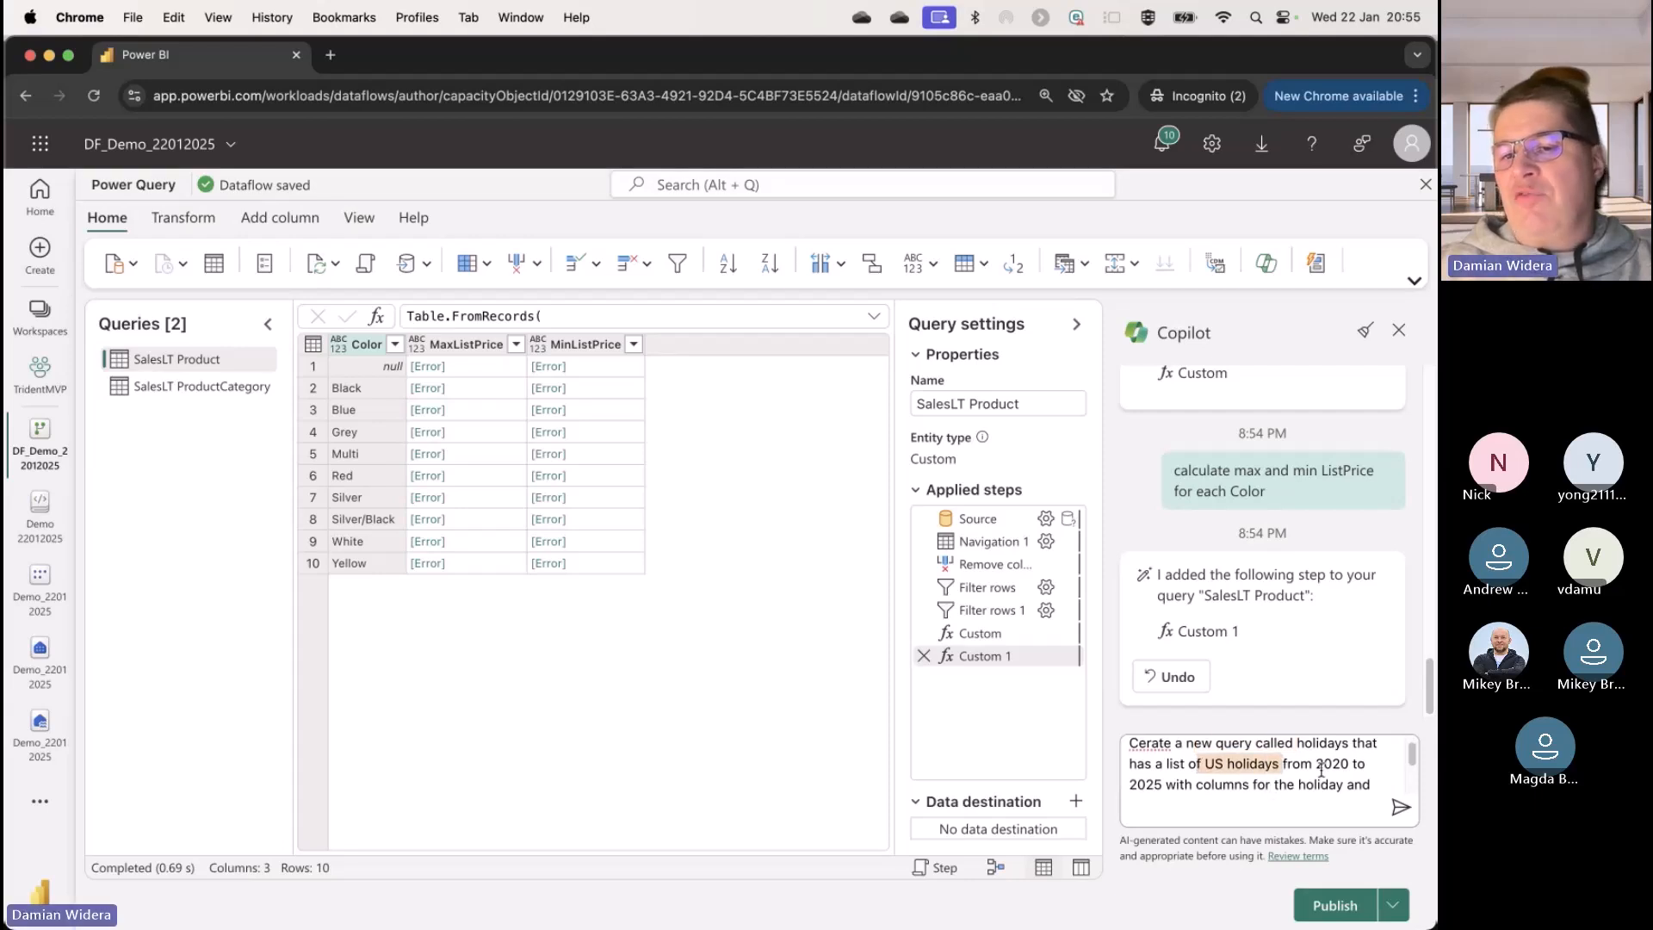
pyautogui.scroll(-1, 1257, 781)
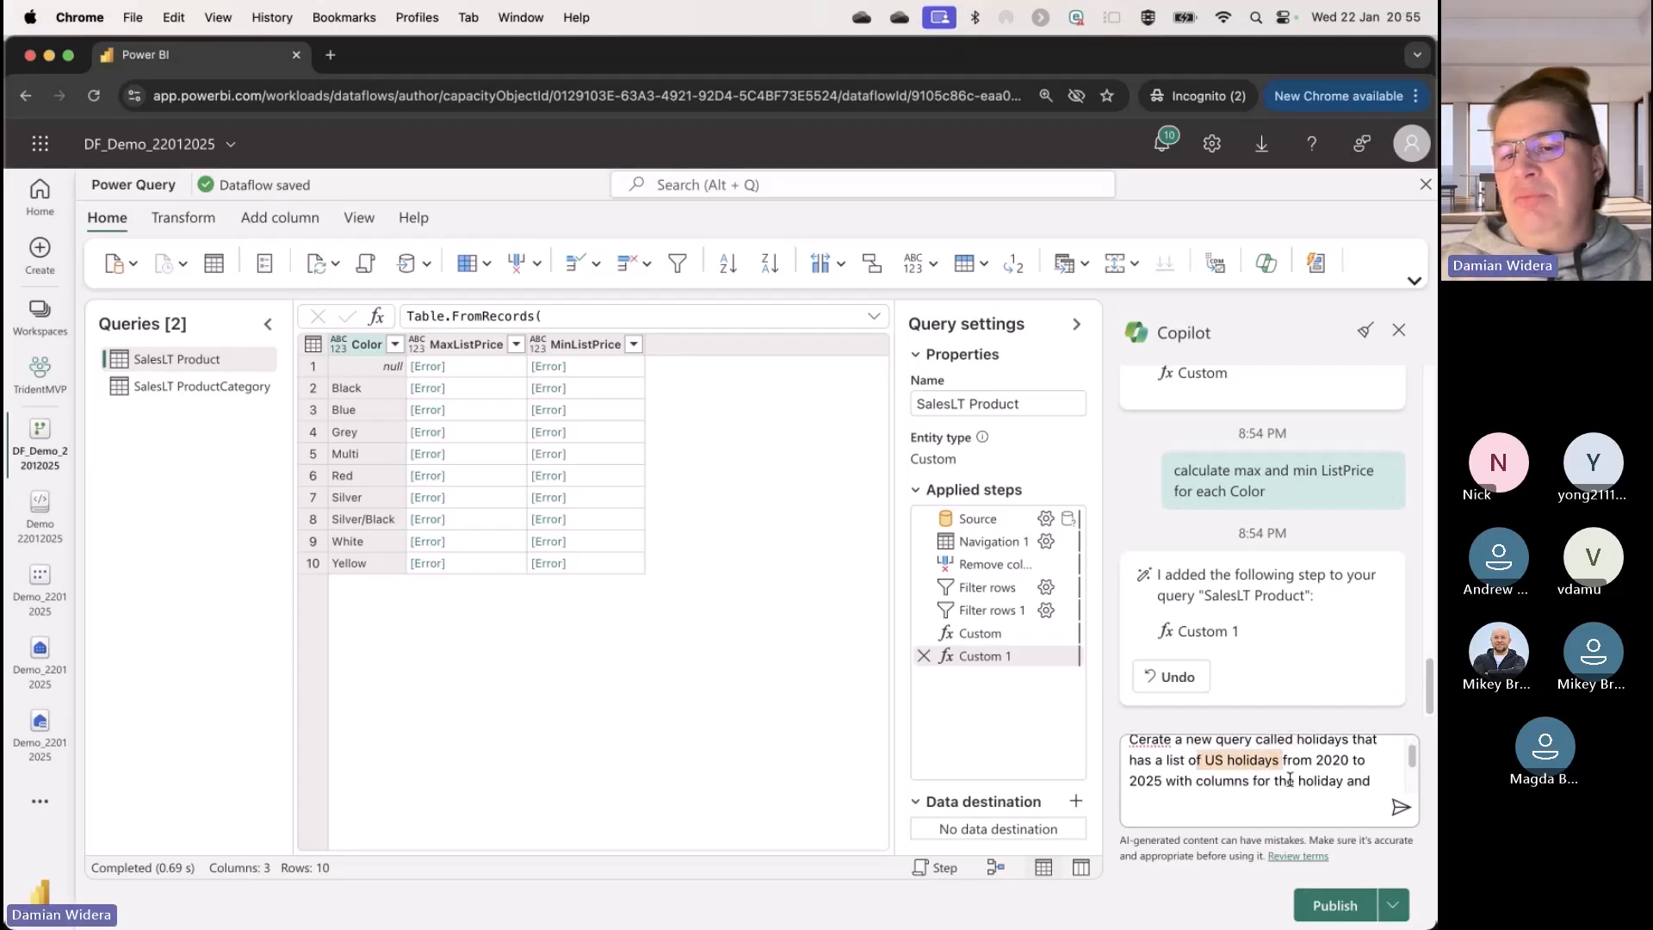
# Step: Set the end year in the holidays prompt to 2035 and submit it to Copilot
pyautogui.doubleClick(1148, 781)
pyautogui.write('2035')
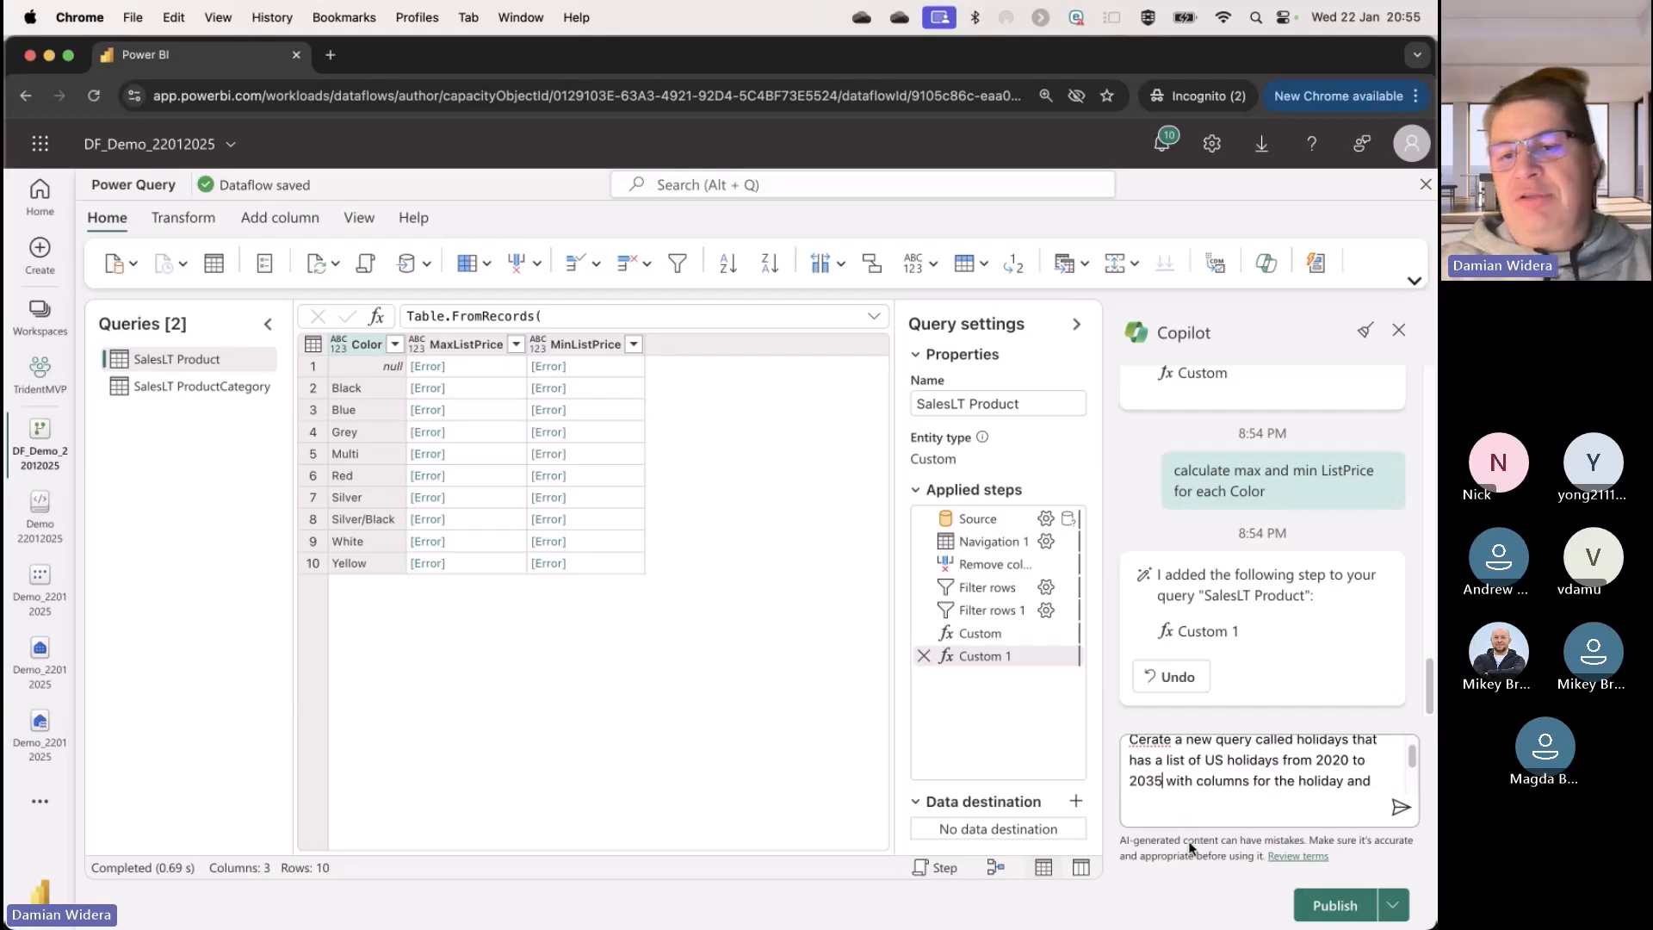
pyautogui.scroll(-3, 1300, 775)
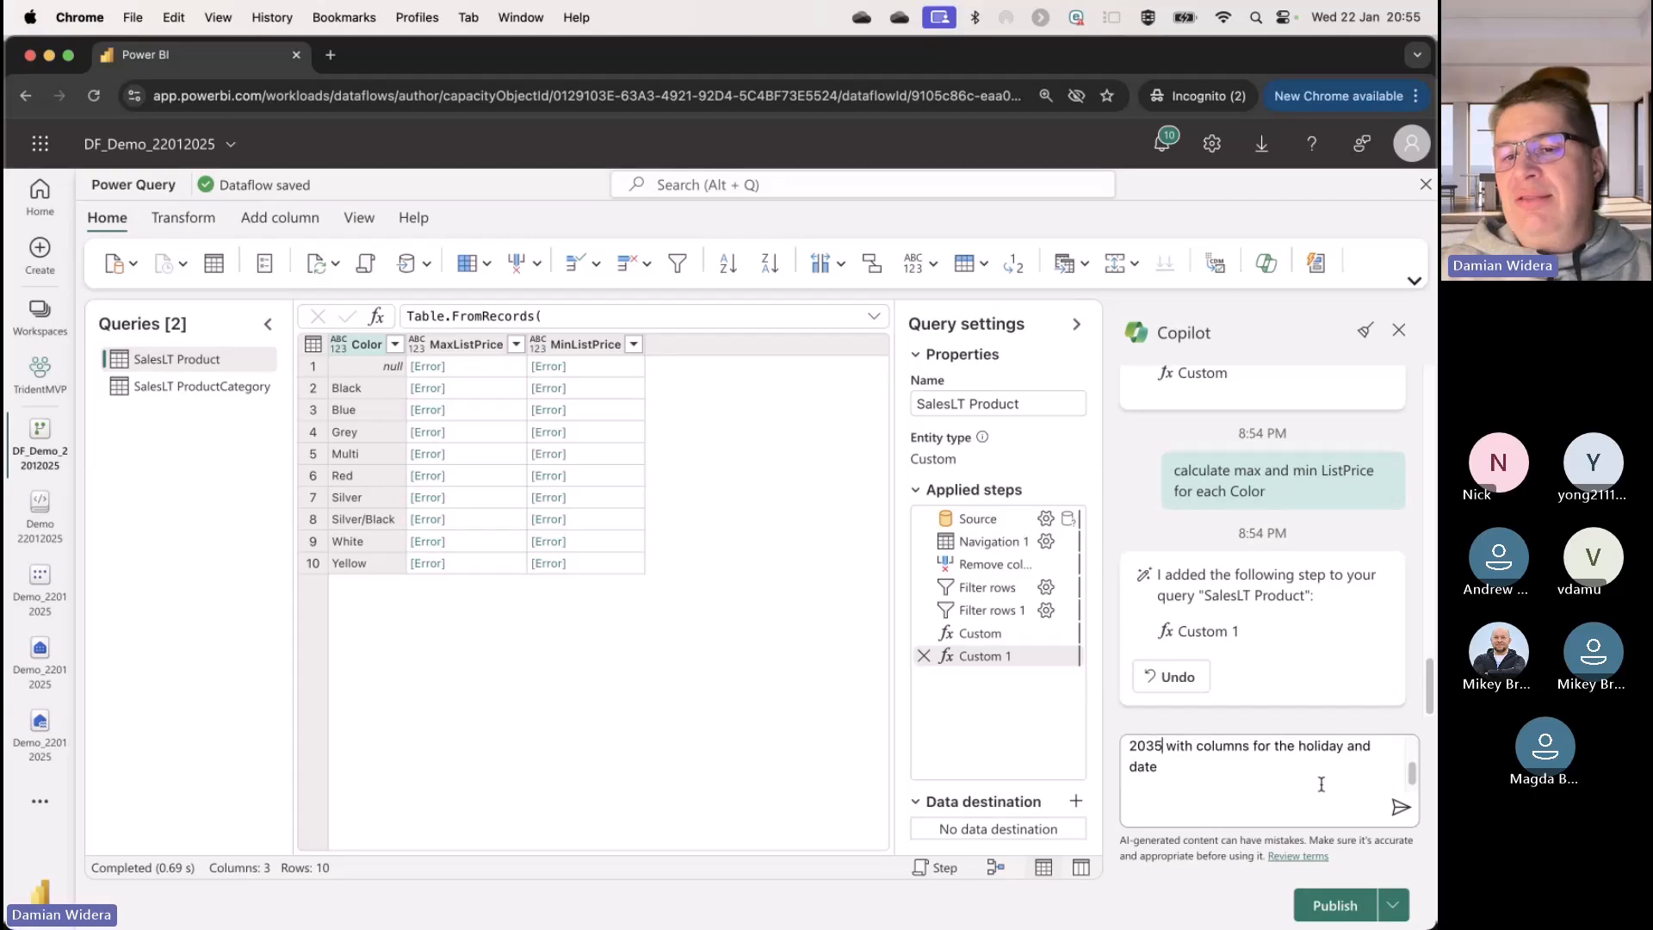
pyautogui.scroll(3, 1322, 784)
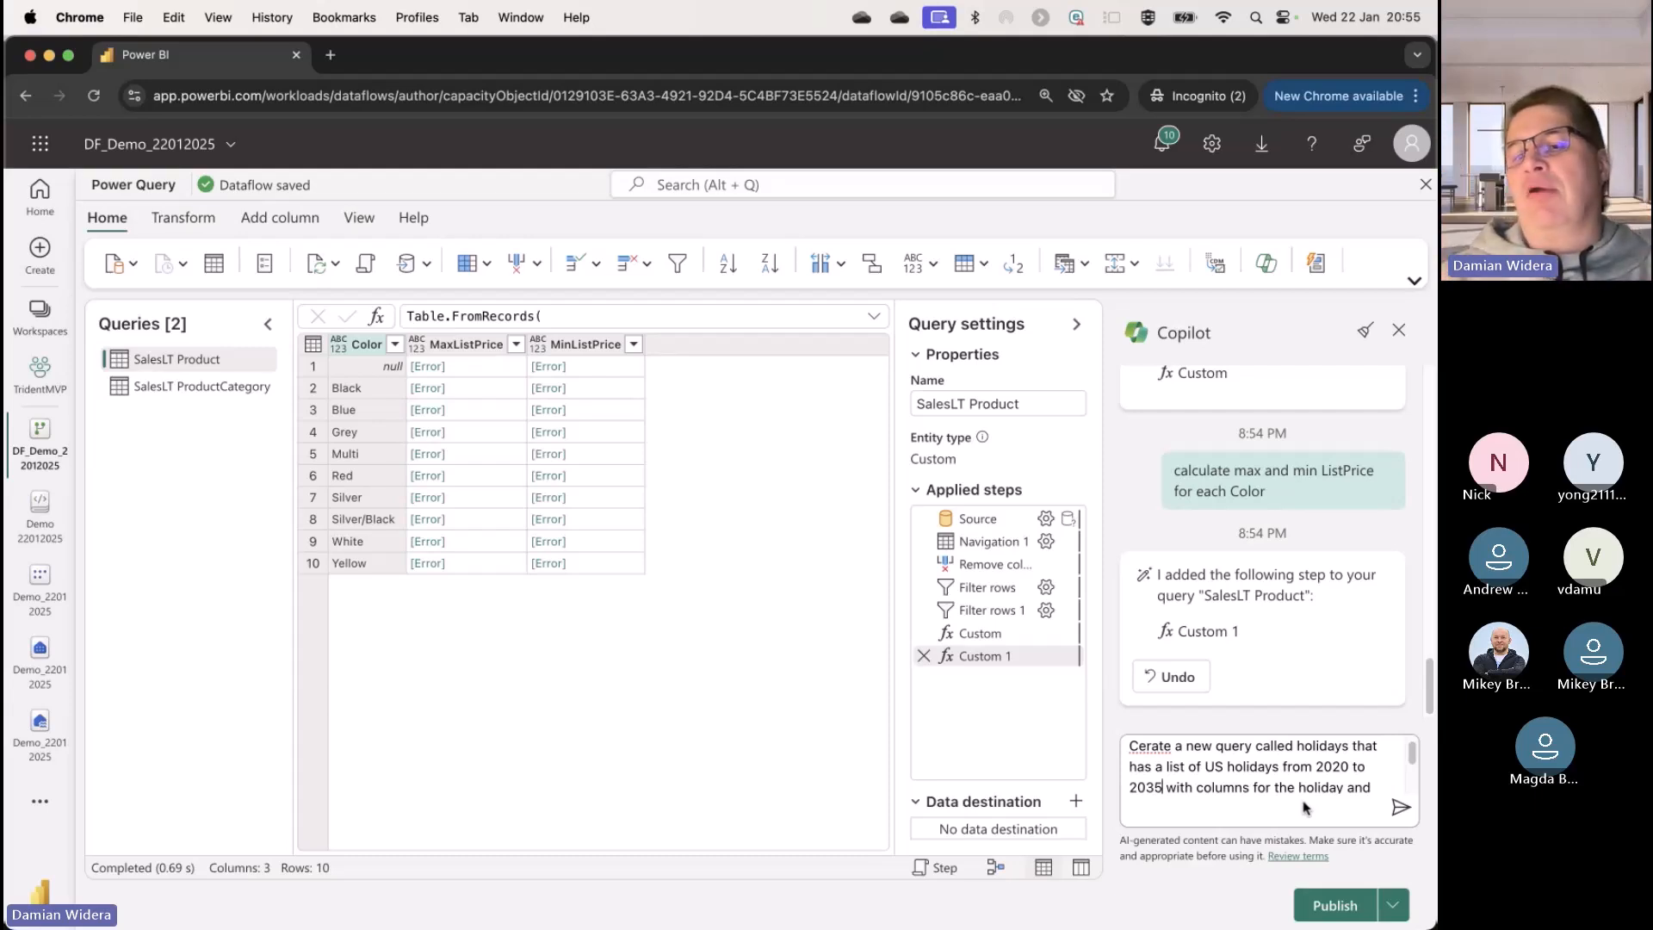
pyautogui.click(1395, 810)
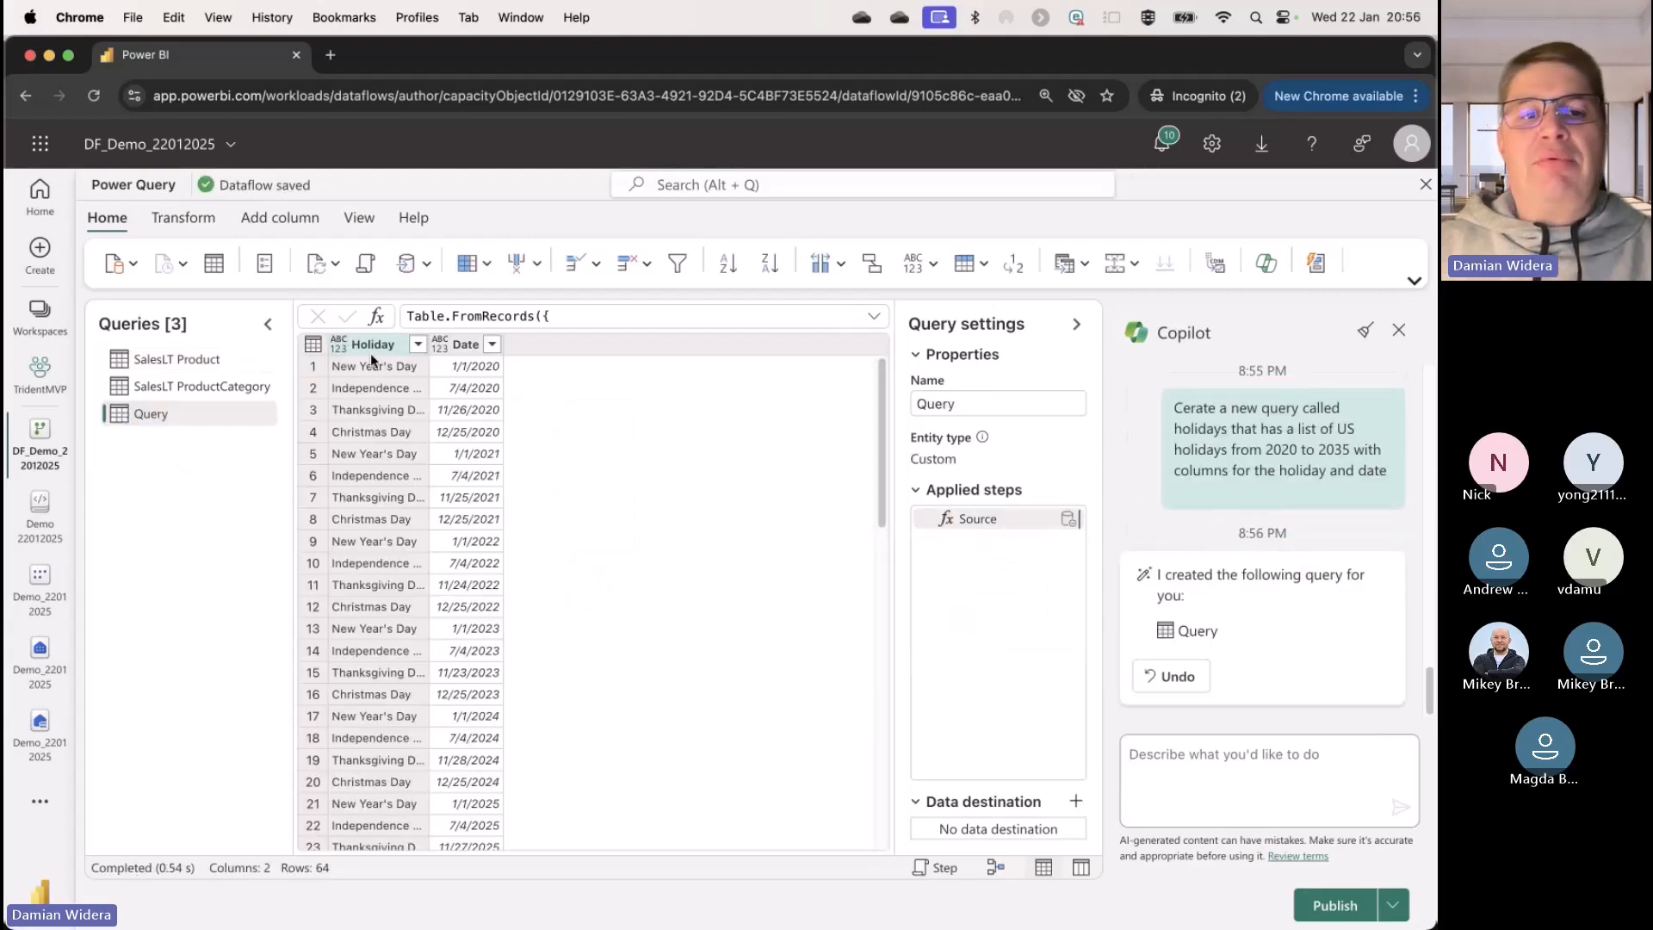
# Step: Fit the Holiday column to its contents and review the holiday rows through the end of the generated query
pyautogui.doubleClick(430, 346)
pyautogui.scroll(-3, 522, 514)
pyautogui.scroll(-10, 523, 513)
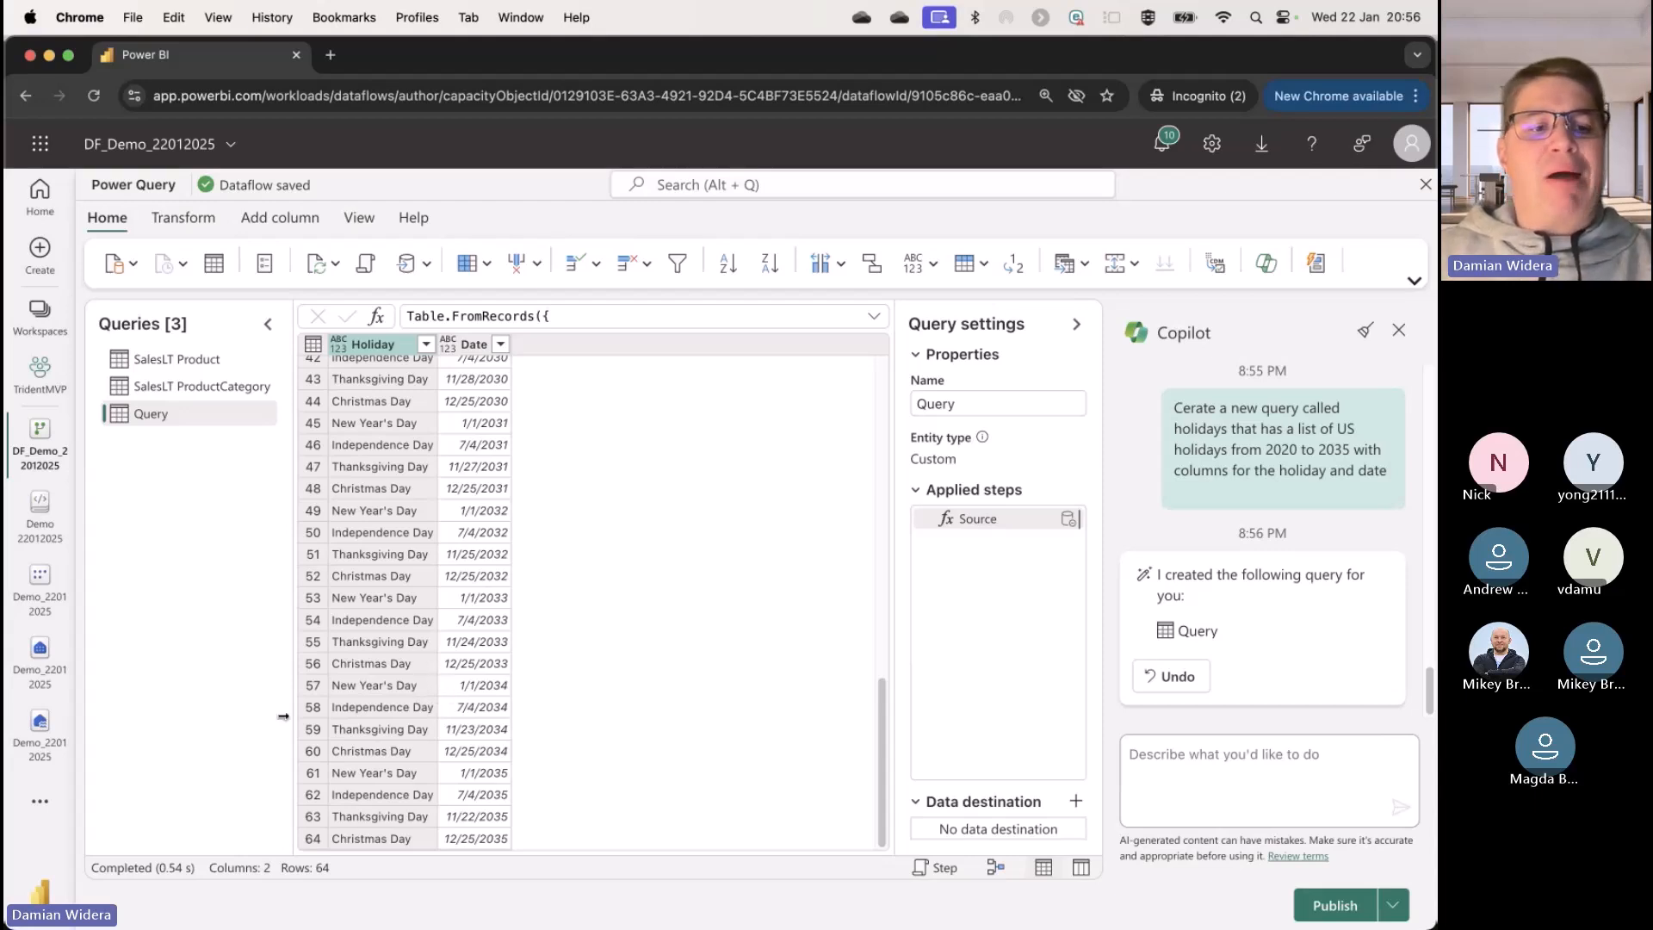
# Step: Exit the dataflow editor and open the Demo_22012025 lakehouse from the TridentMVP workspace
pyautogui.click(44, 742)
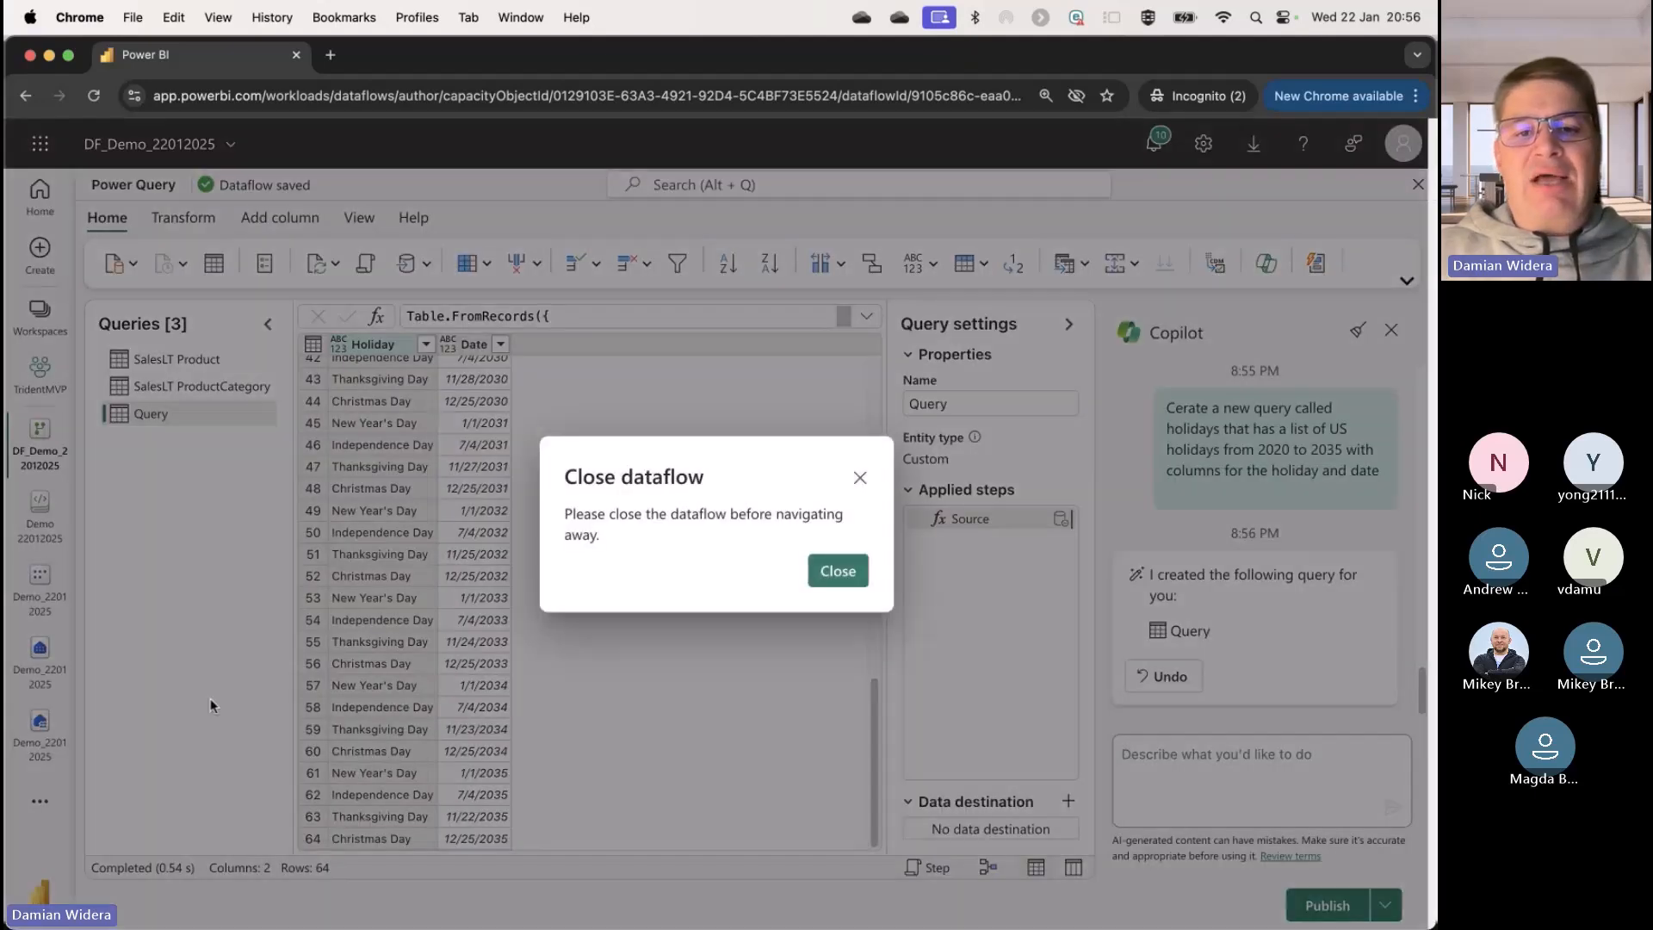
pyautogui.click(837, 568)
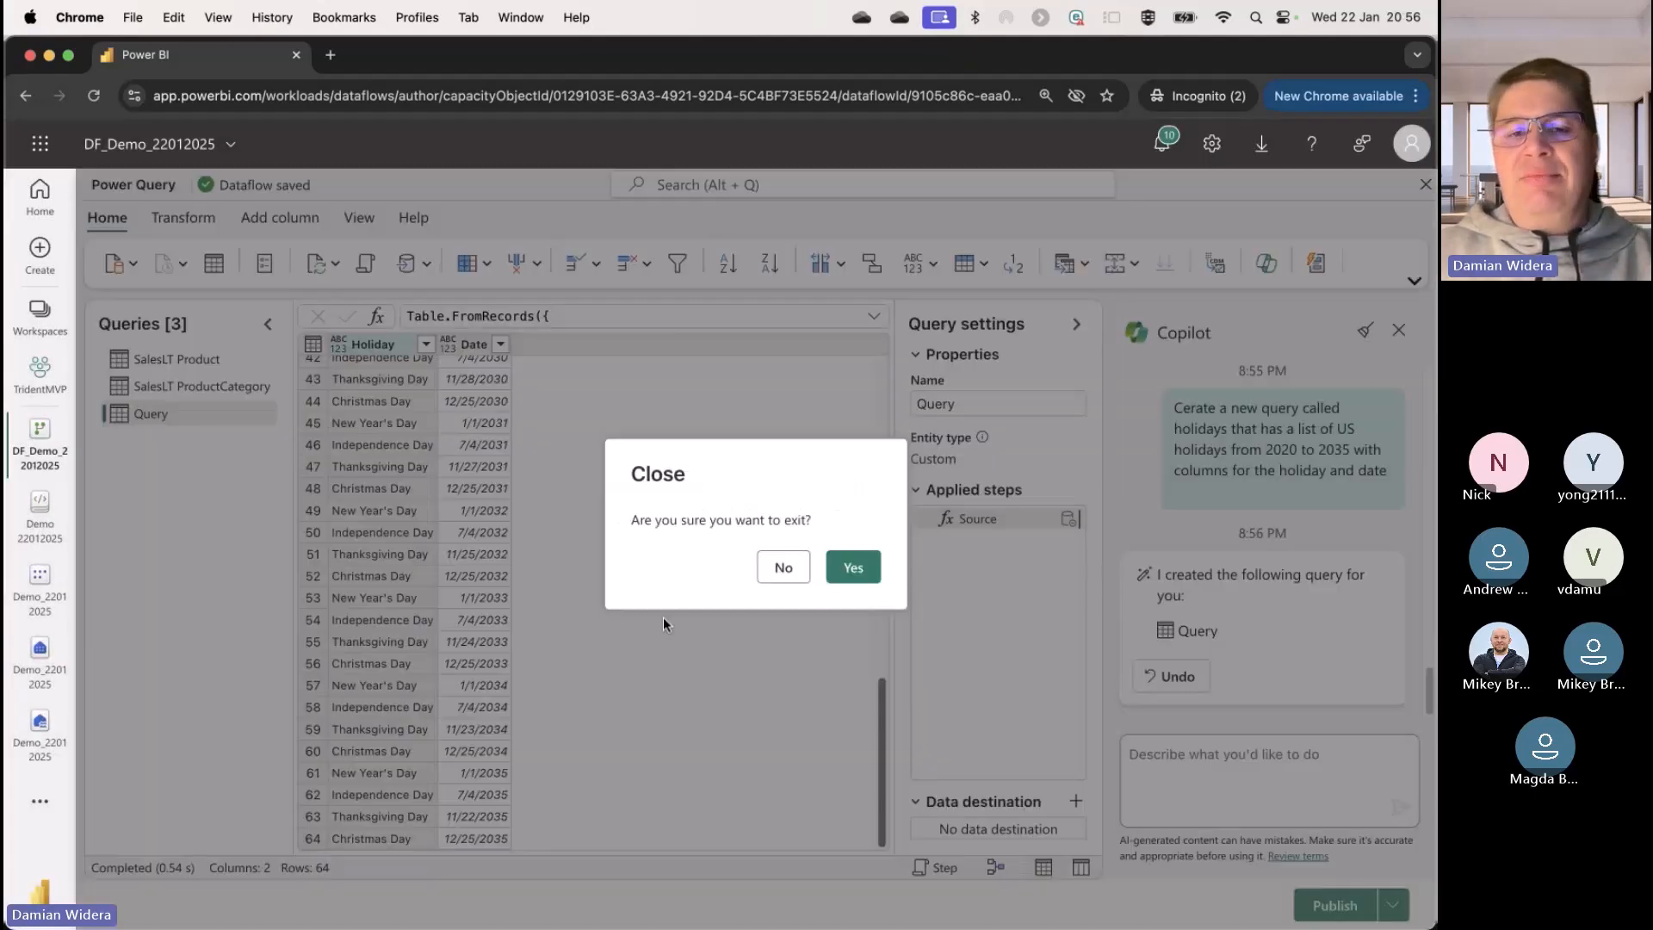
pyautogui.click(1425, 184)
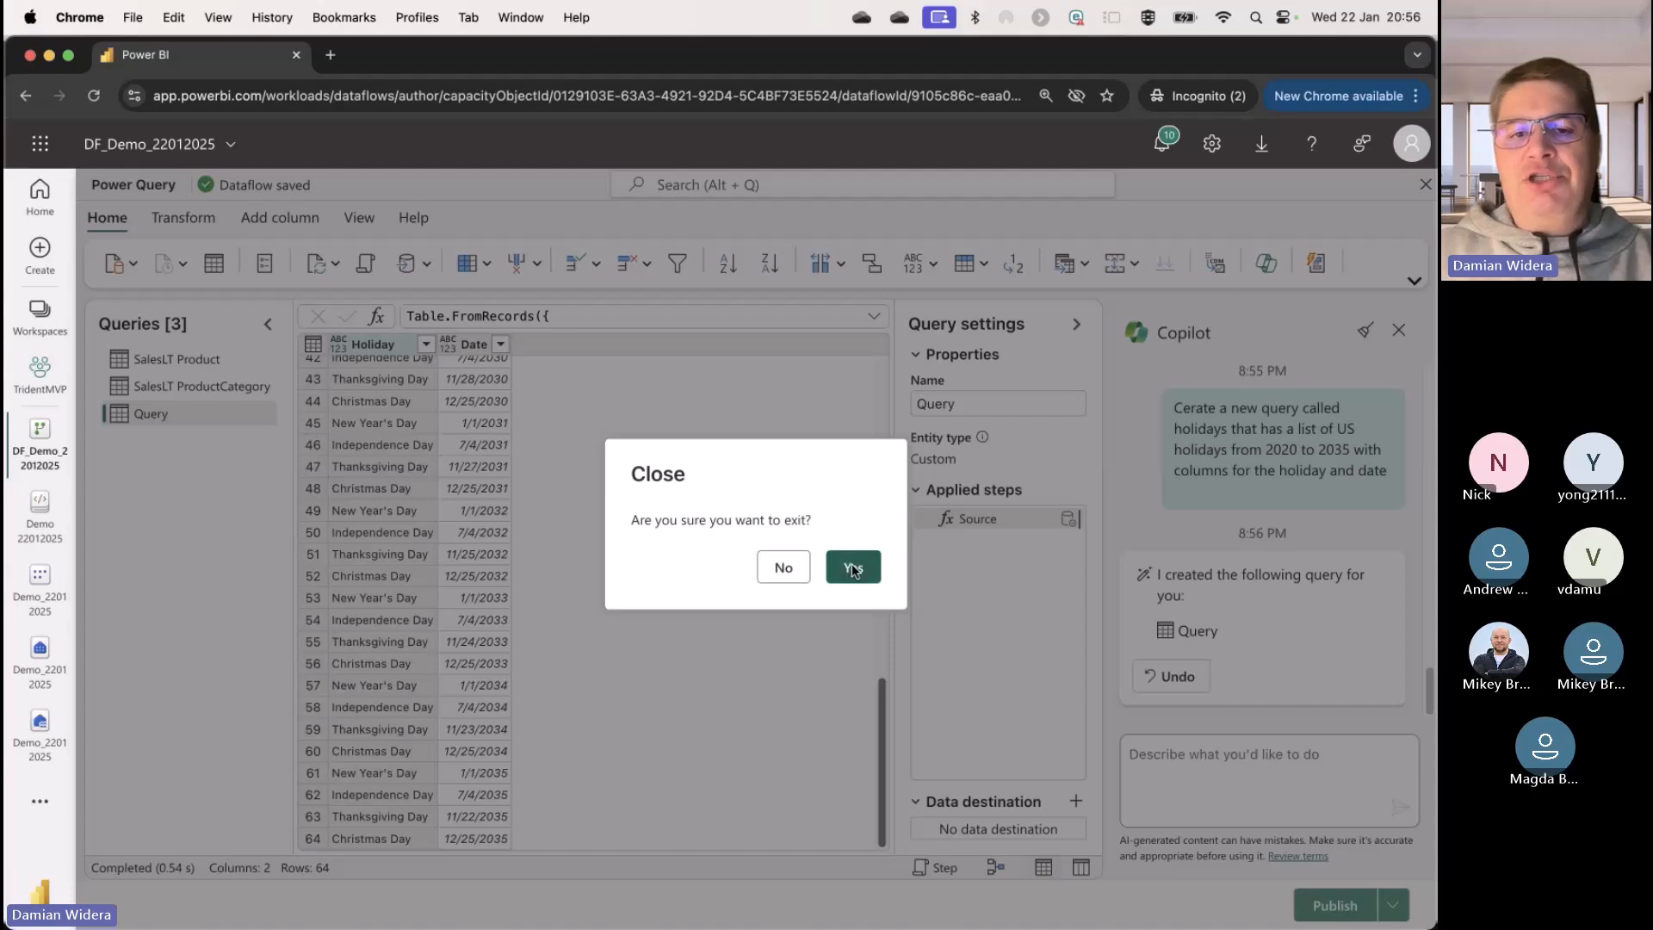
pyautogui.click(844, 567)
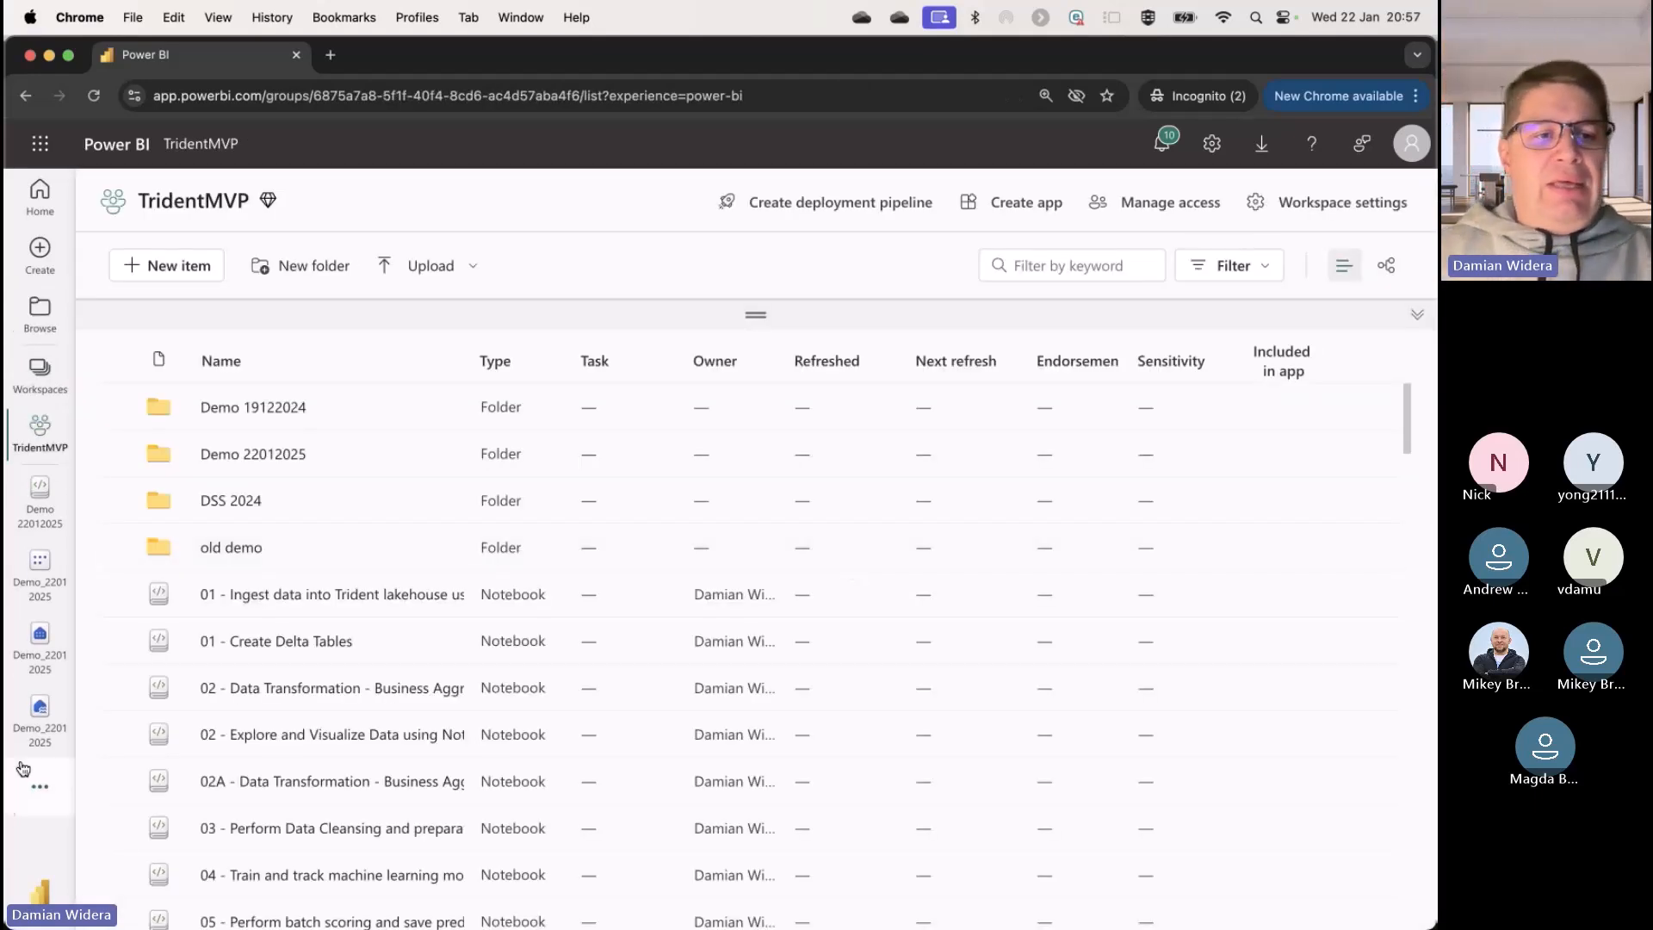
pyautogui.click(38, 714)
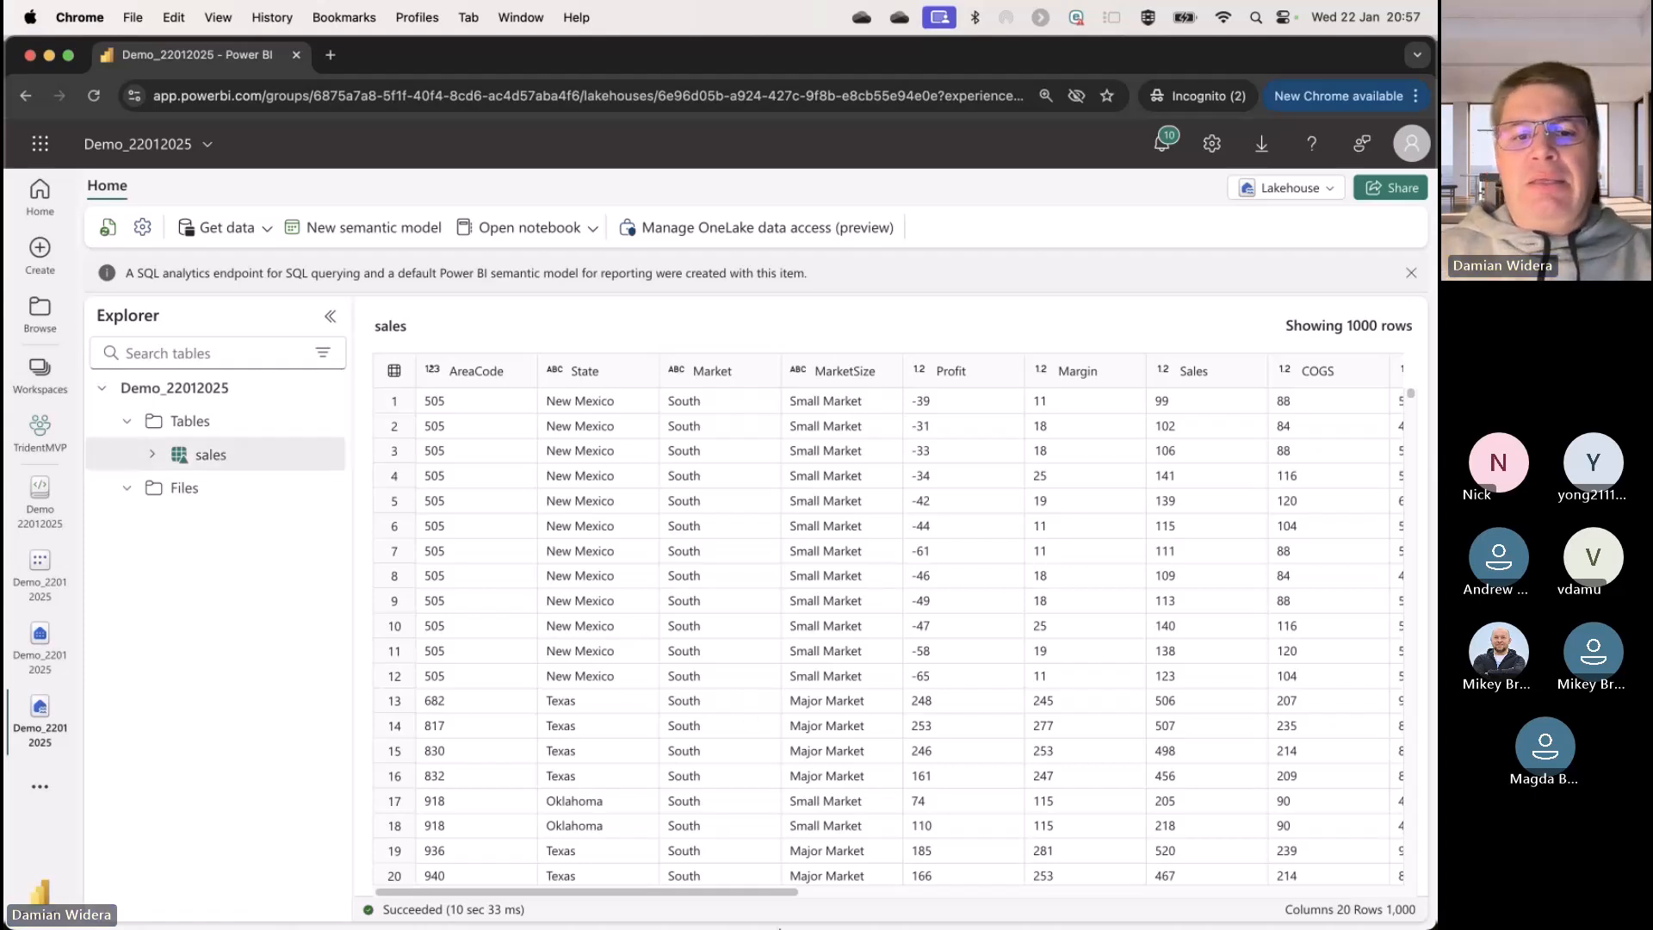
# Step: Switch to the PowerPoint presentation, enlarge its window and show the slide "Microsoft Fabric does it all—in a unified solution"
pyautogui.moveTo(747, 925)
pyautogui.click(570, 882)
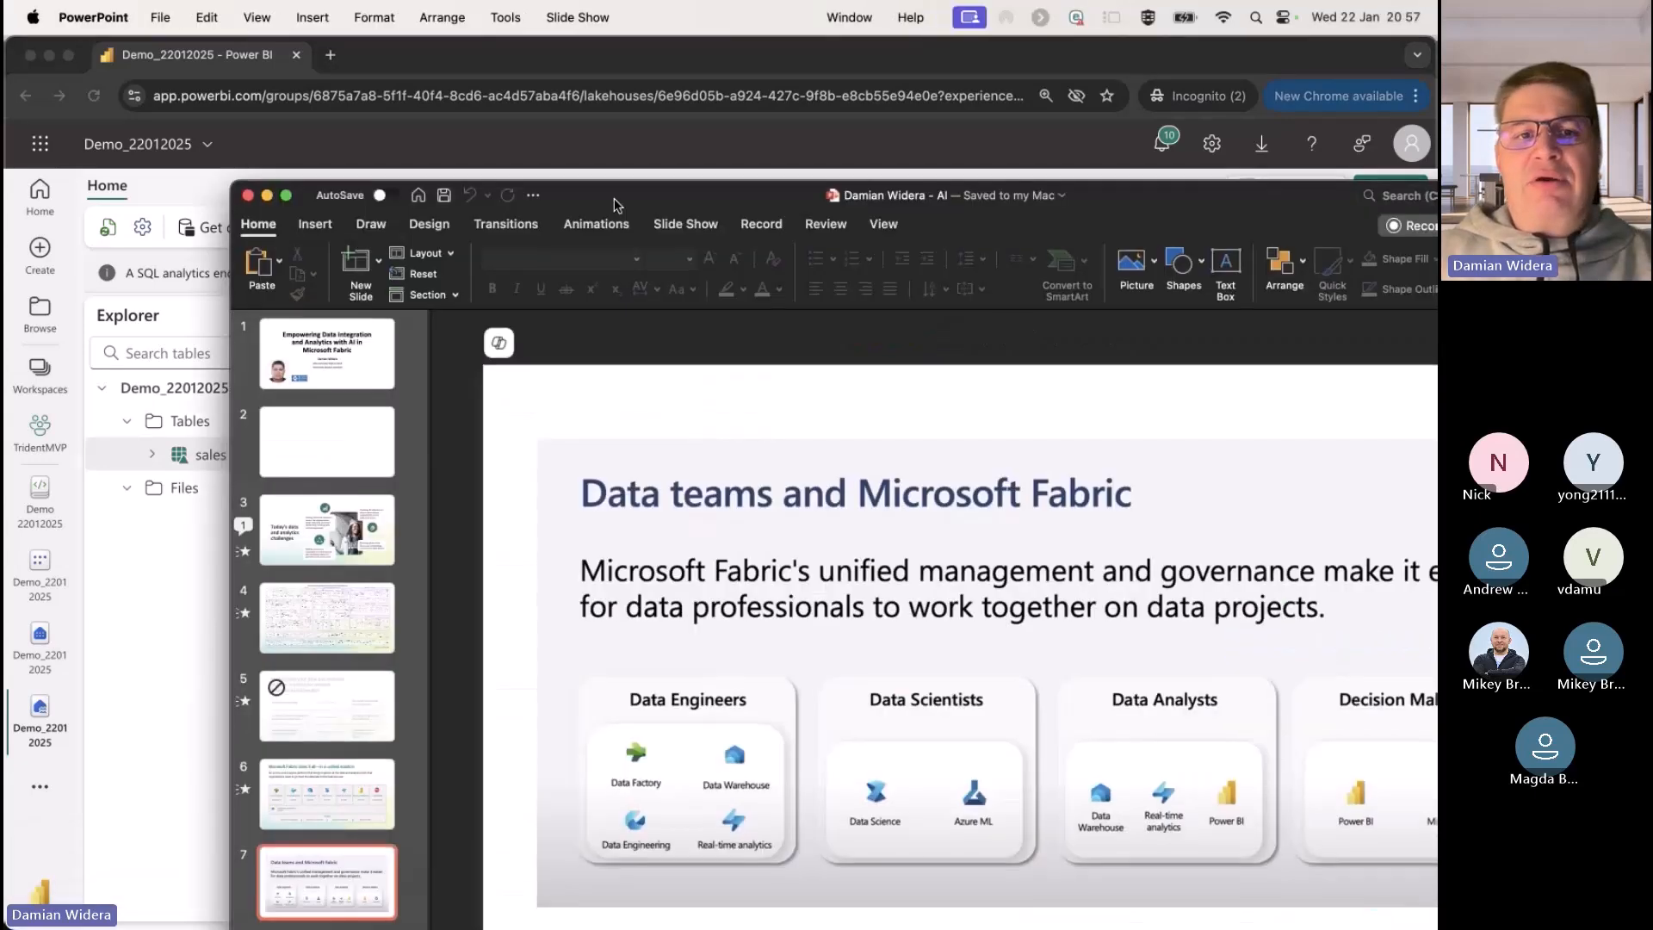
pyautogui.doubleClick(613, 197)
pyautogui.click(110, 649)
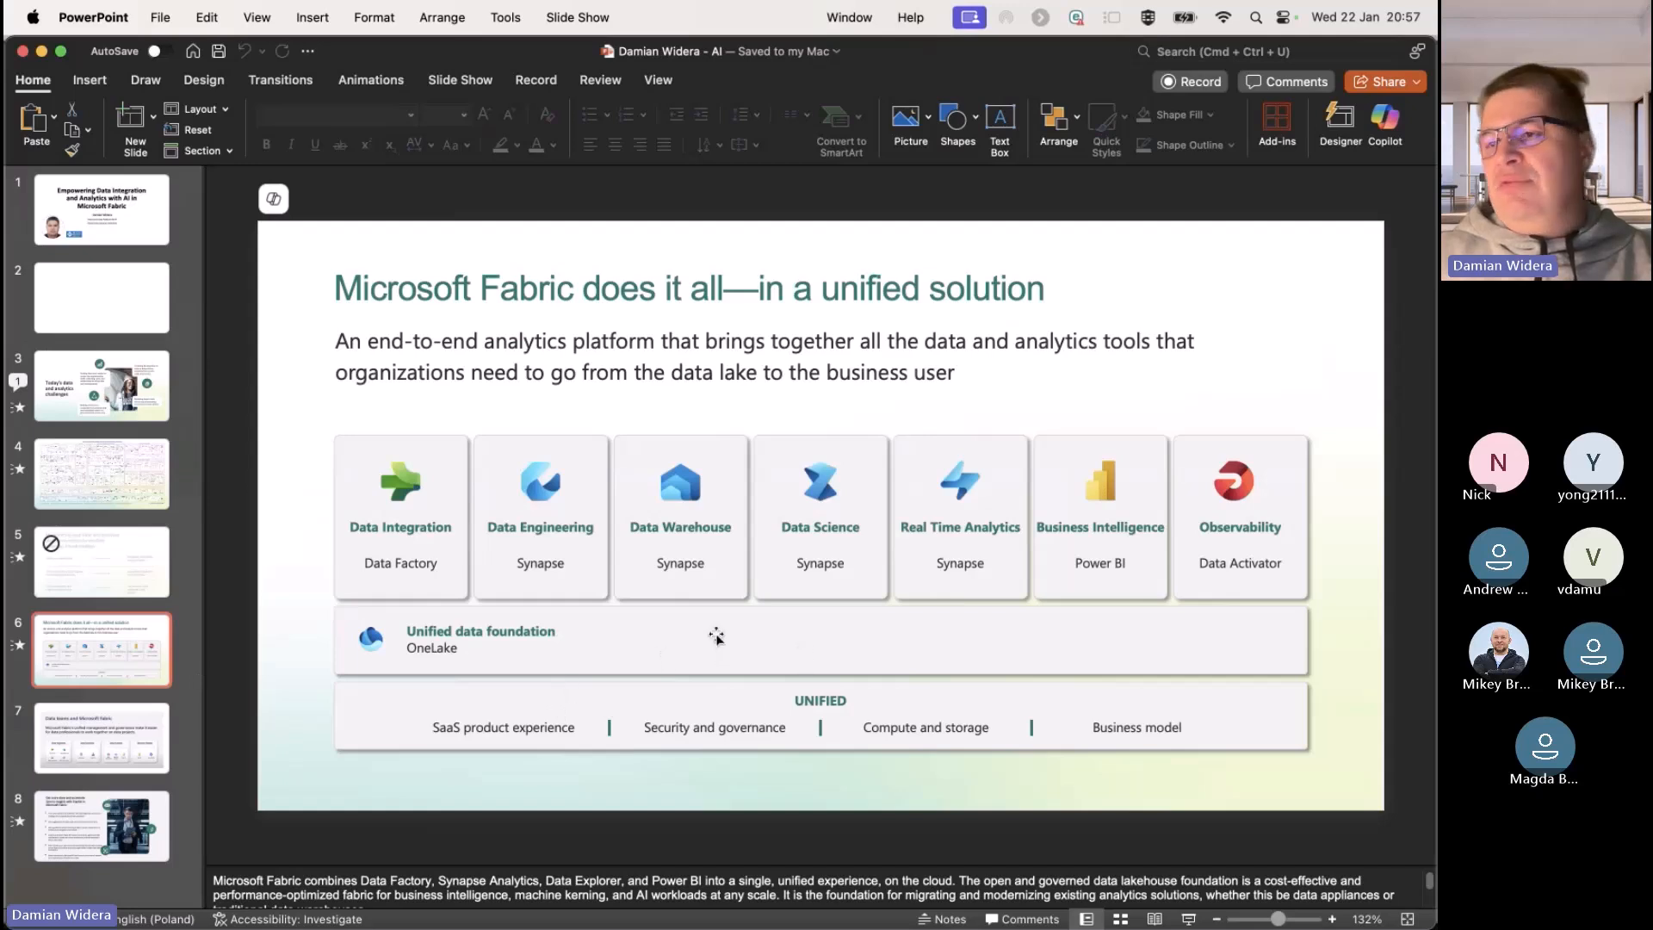